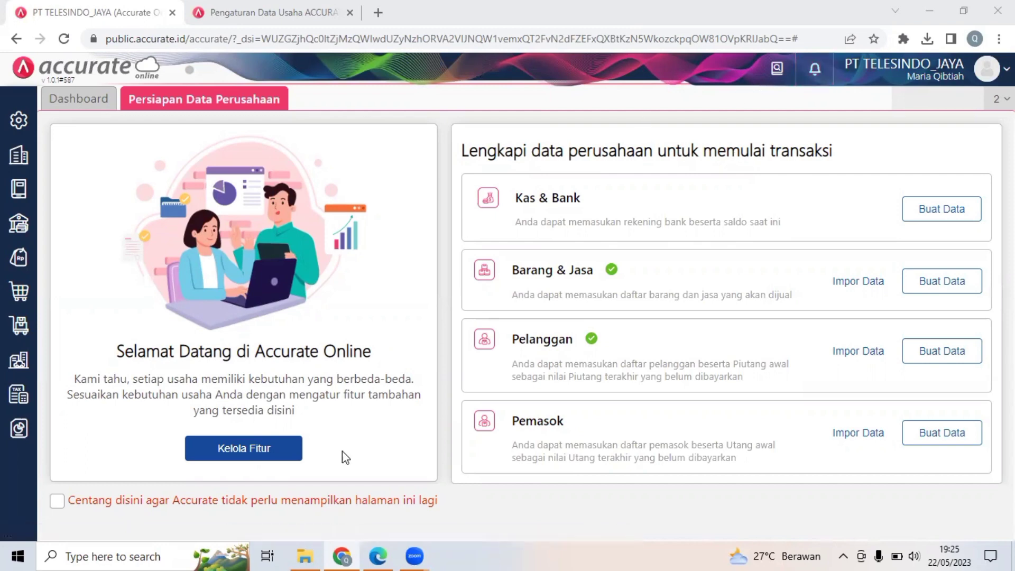
Switch to SOAL PT TELESINDO JAYA.pdf in Edge and find Transaksi 11, dated 13 Januari 2018.
{"action": "left_click", "coordinate": [378, 555]}
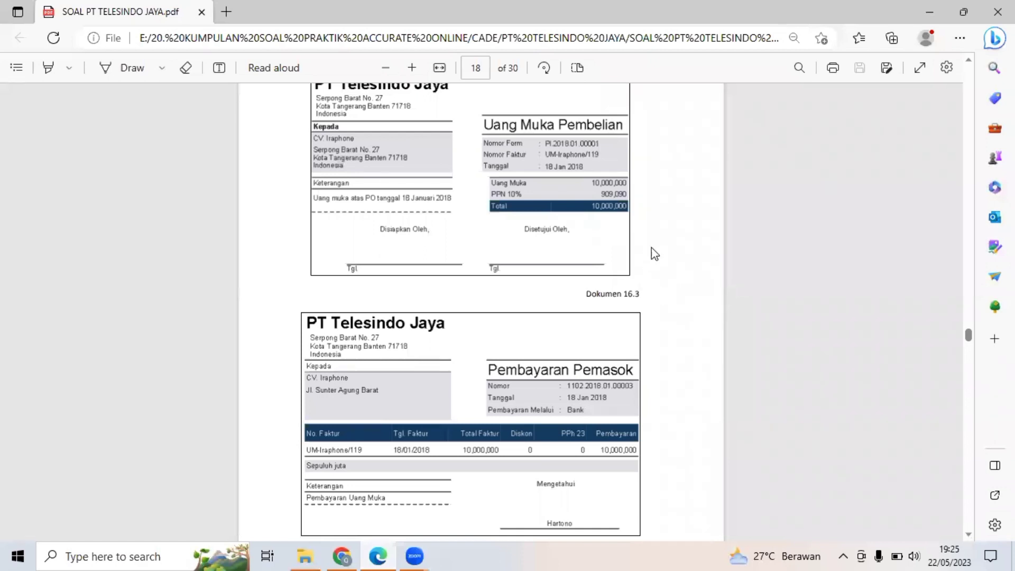
{"action": "scroll", "coordinate": [655, 252], "scroll_direction": "up", "scroll_amount": 10}
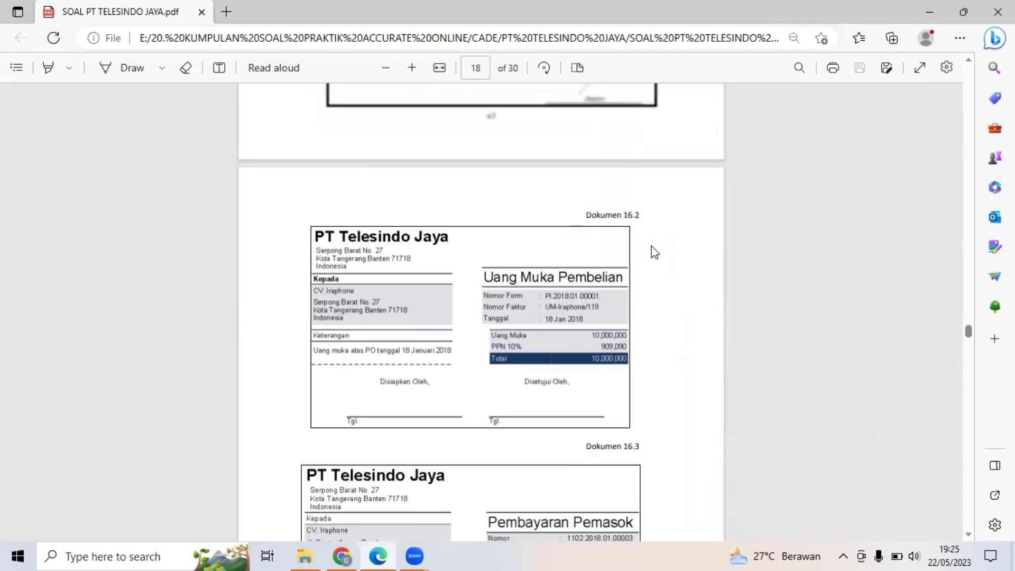
{"action": "scroll", "coordinate": [655, 252], "scroll_direction": "up", "scroll_amount": 20}
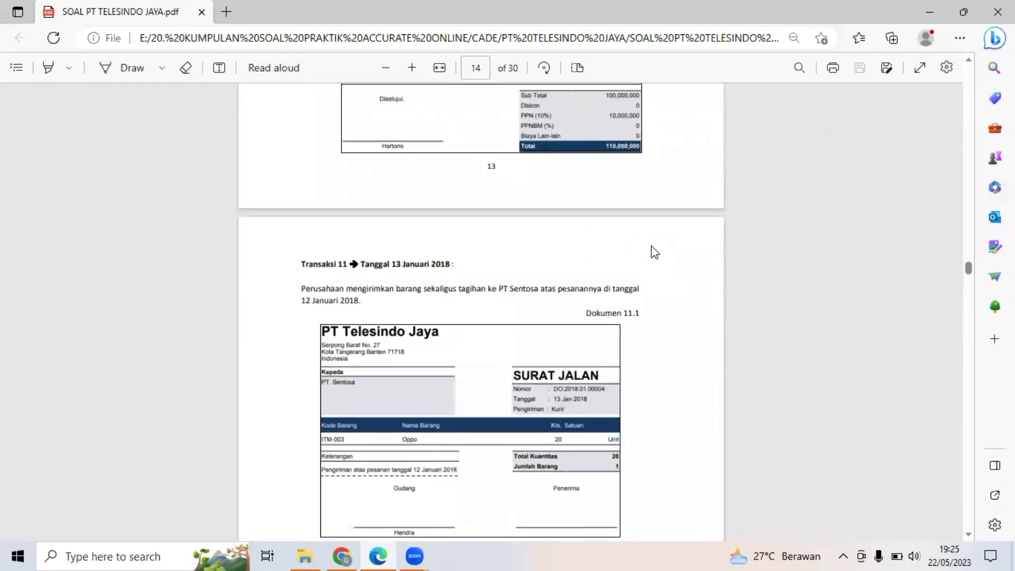
{"action": "scroll", "coordinate": [655, 253], "scroll_direction": "down", "scroll_amount": 2}
{"action": "scroll", "coordinate": [656, 252], "scroll_direction": "down", "scroll_amount": 1}
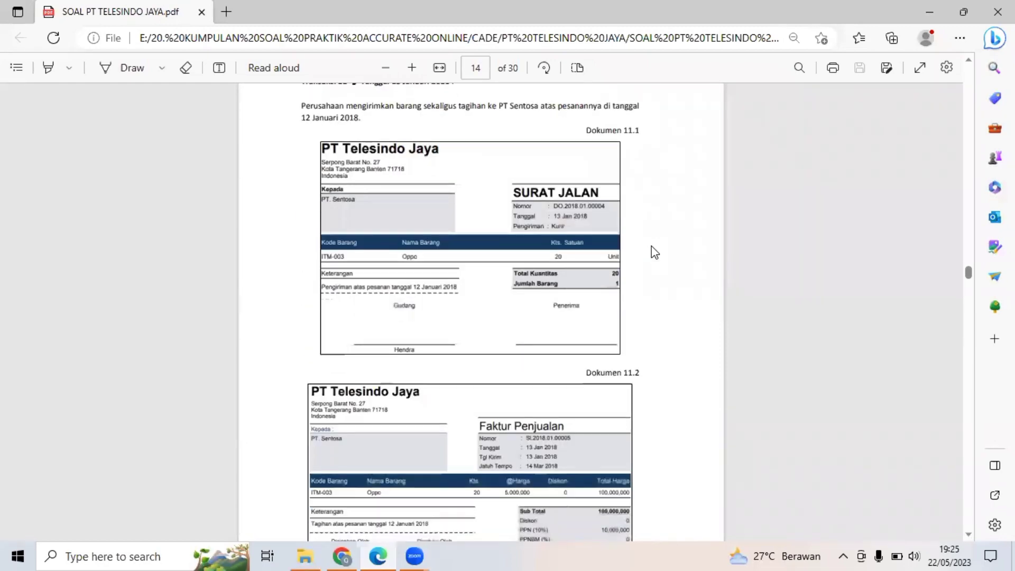
{"action": "scroll", "coordinate": [655, 252], "scroll_direction": "up", "scroll_amount": 1}
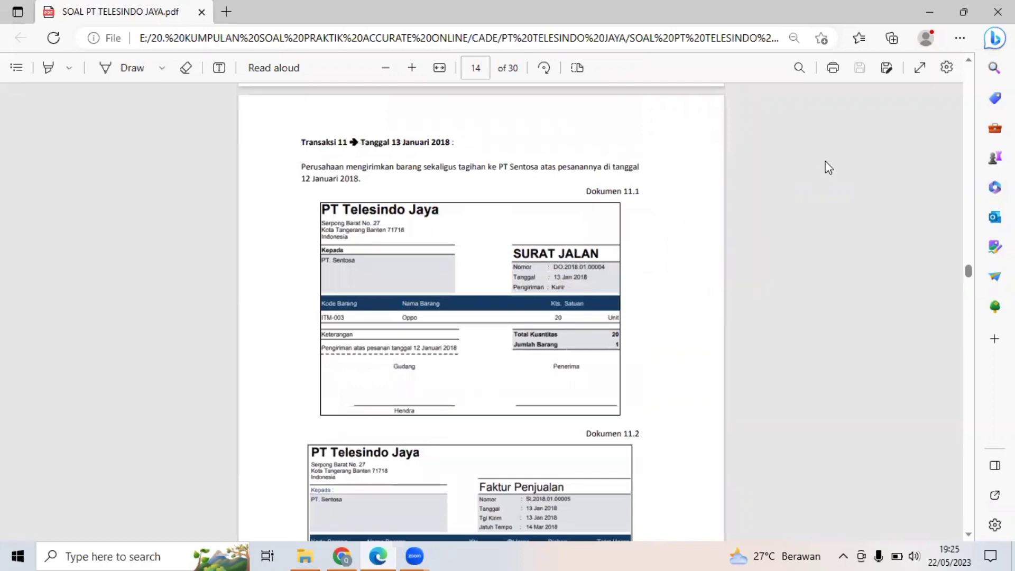
Arrange the exercise PDF and the Accurate Online browser window side by side.
{"action": "left_click", "coordinate": [965, 10]}
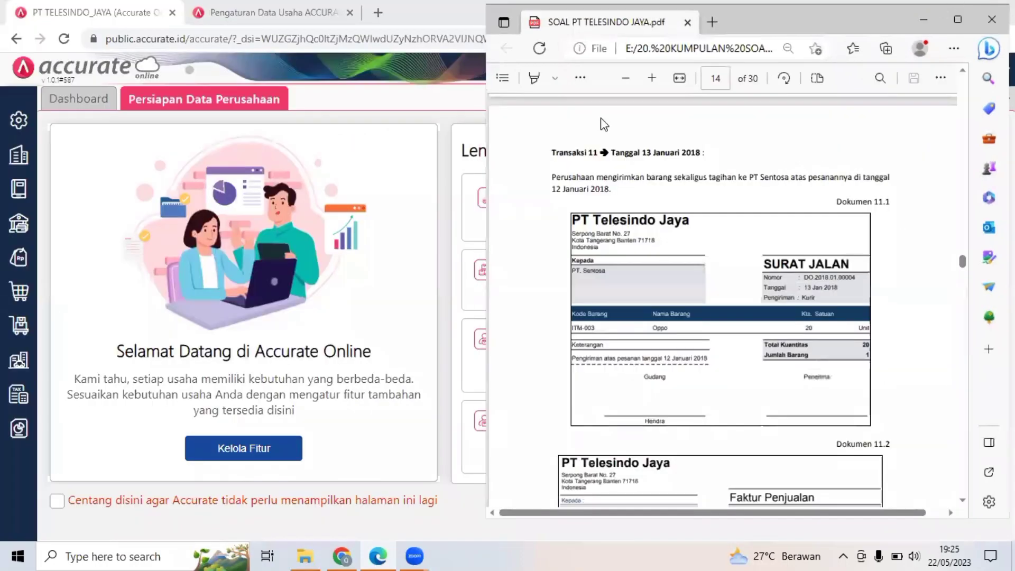
{"action": "left_click", "coordinate": [437, 119]}
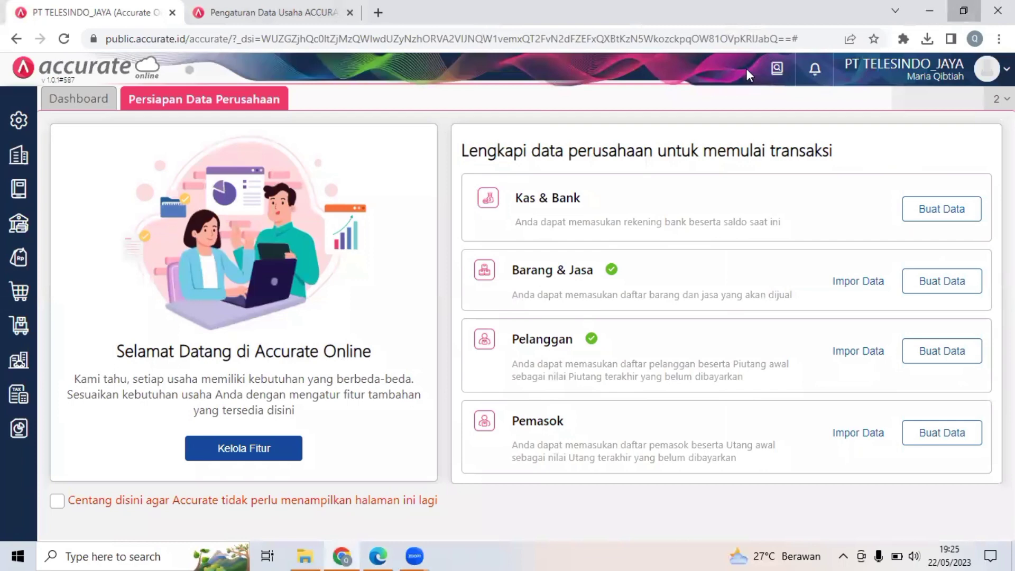
{"action": "left_click", "coordinate": [960, 11]}
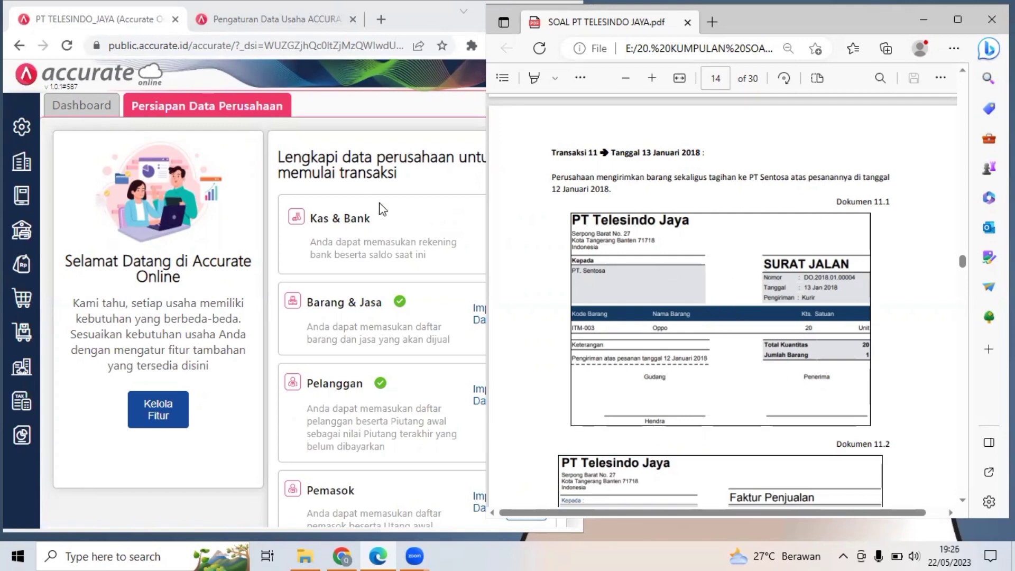
Start a new sales delivery (Pengiriman Pesanan) and choose PT. Sentosa as the customer to ship to.
{"action": "left_click", "coordinate": [20, 265]}
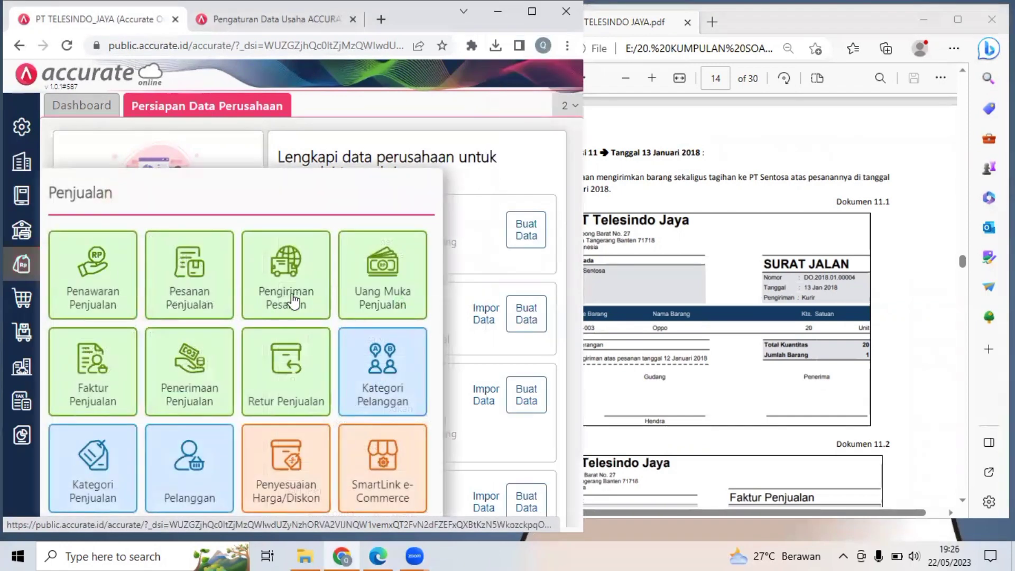
{"action": "left_click", "coordinate": [291, 293]}
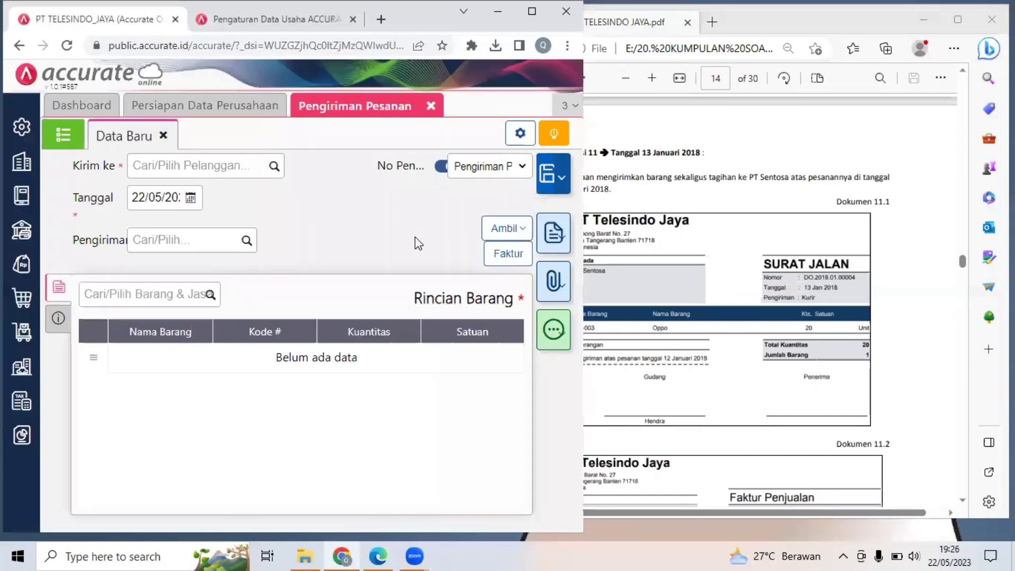
{"action": "left_click", "coordinate": [259, 163]}
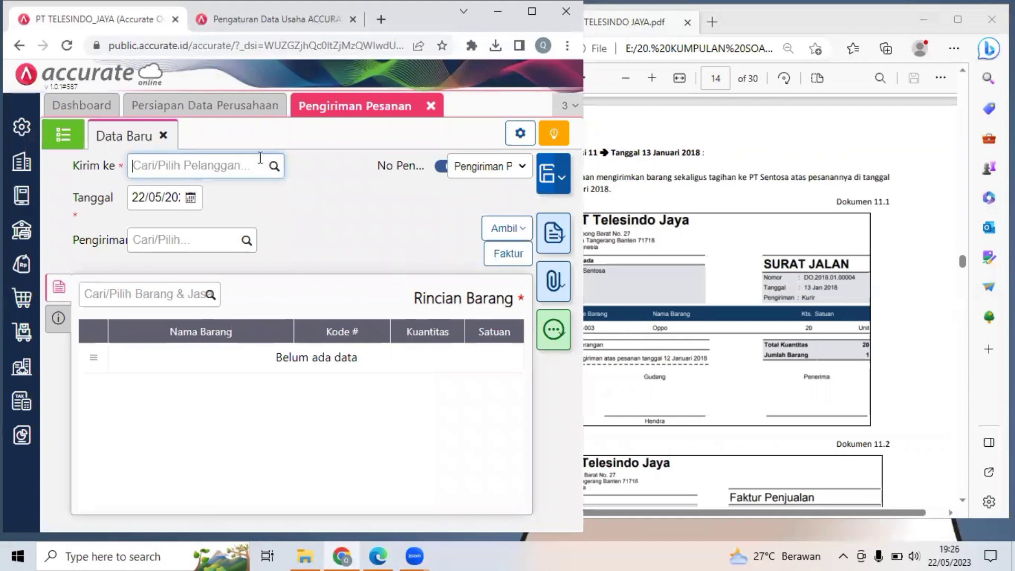
{"action": "type", "text": "pt se"}
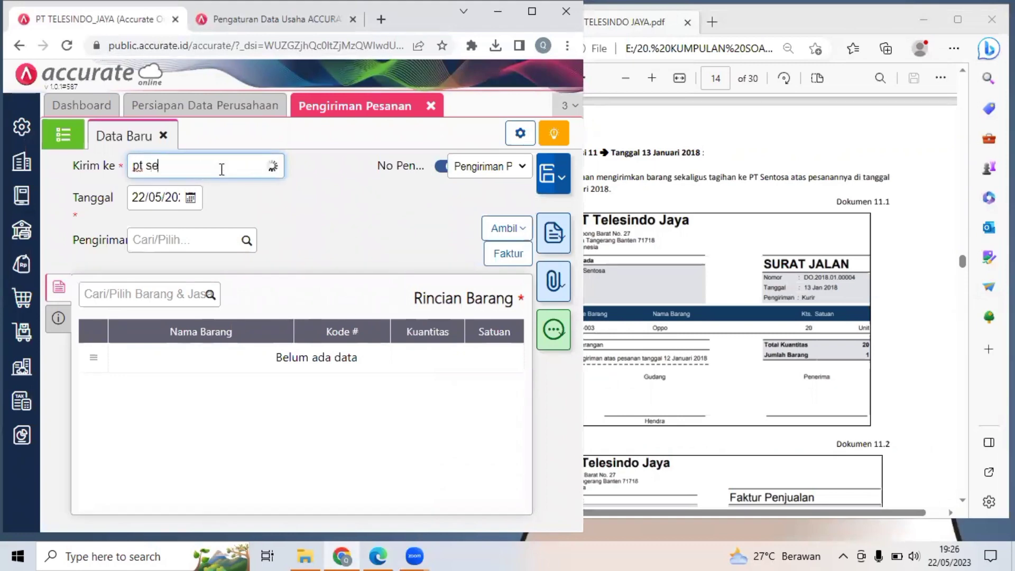
{"action": "key", "text": "BackSpace"}
{"action": "key", "text": "BackSpace"}
{"action": "key", "text": "BackSpace"}
{"action": "key", "text": "BackSpace"}
{"action": "key", "text": "BackSpace"}
{"action": "type", "text": "sent"}
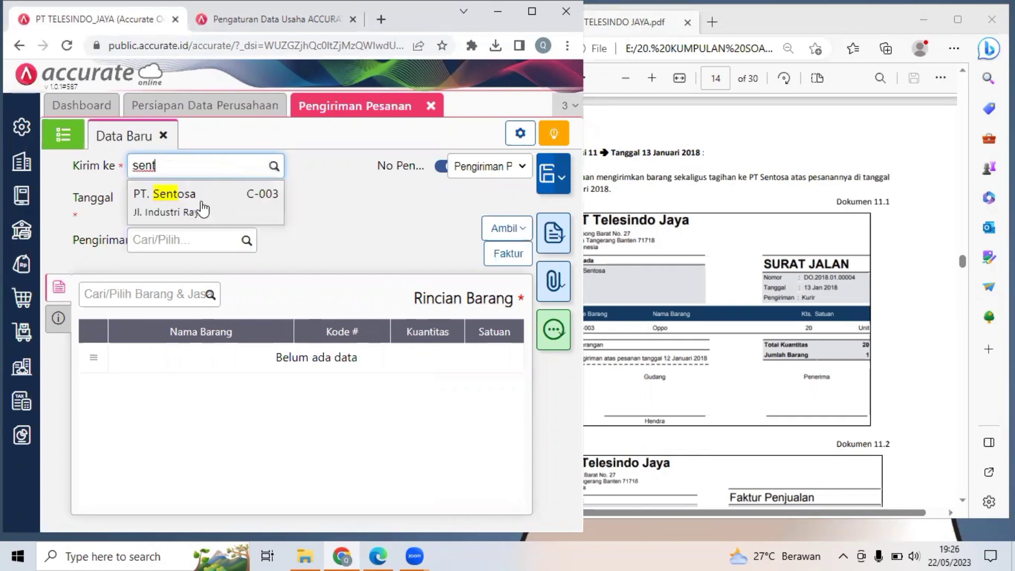
{"action": "left_click", "coordinate": [179, 210]}
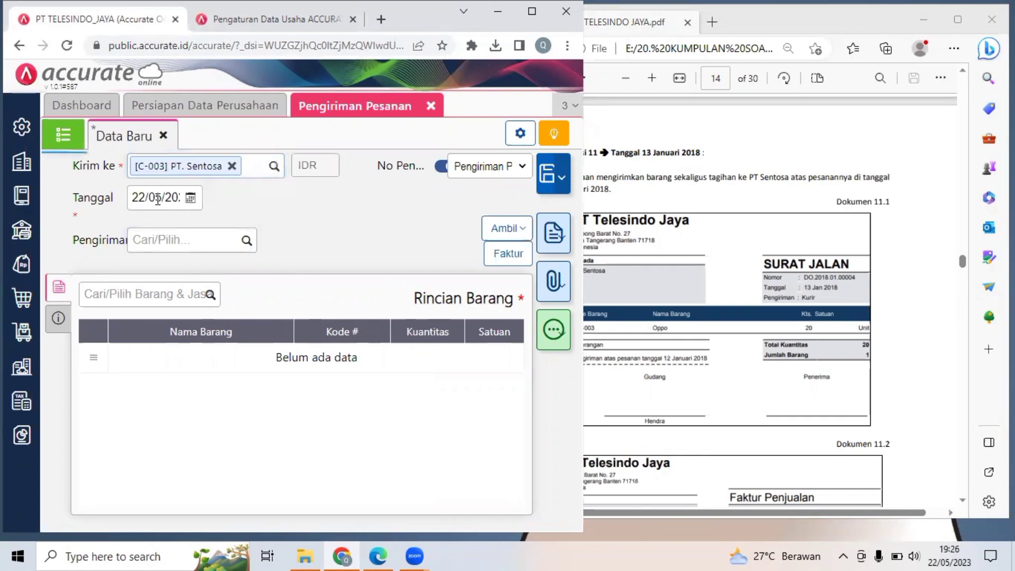
Set the delivery date to 13 January 2018, as given on the Surat Jalan in the PDF.
{"action": "left_click", "coordinate": [152, 198]}
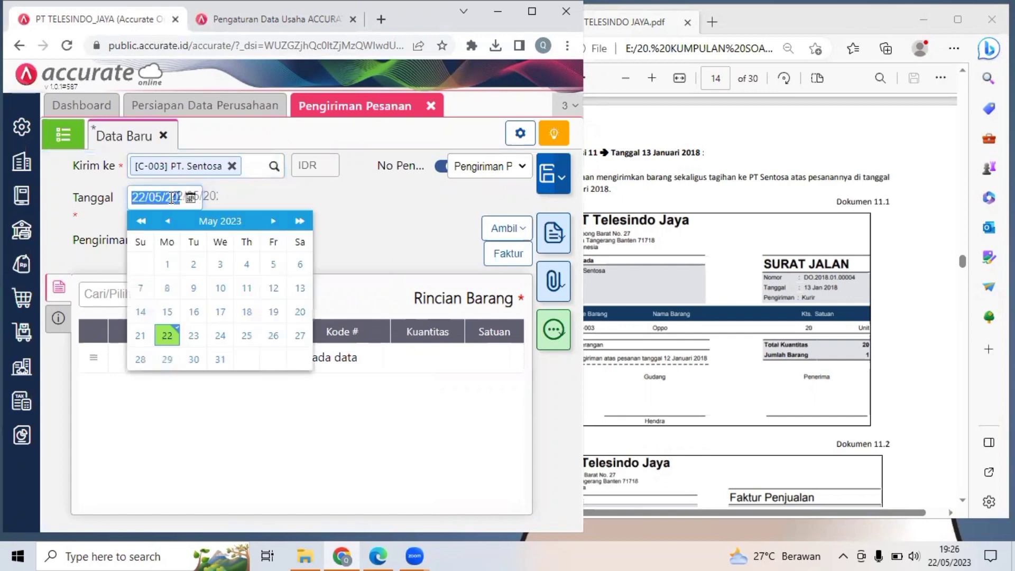
{"action": "left_click", "coordinate": [599, 291]}
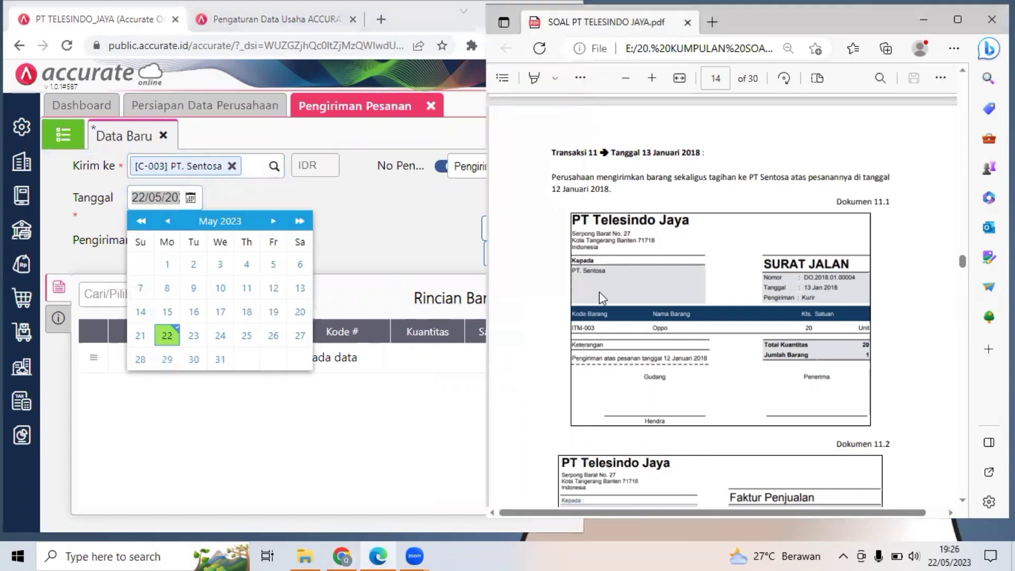
{"action": "left_click", "coordinate": [654, 80]}
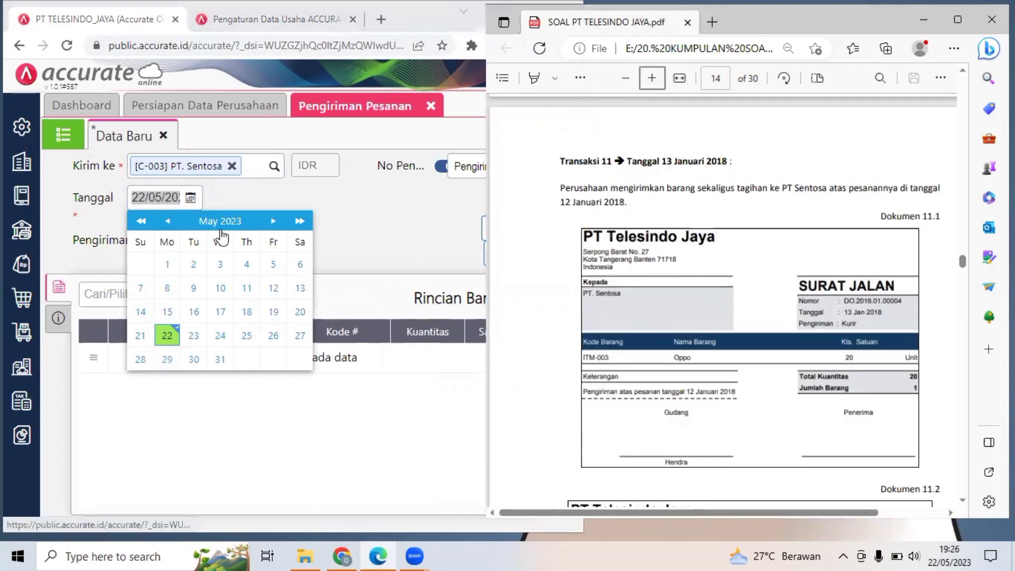
{"action": "left_click", "coordinate": [368, 196]}
{"action": "left_click", "coordinate": [186, 199]}
{"action": "left_click", "coordinate": [187, 199]}
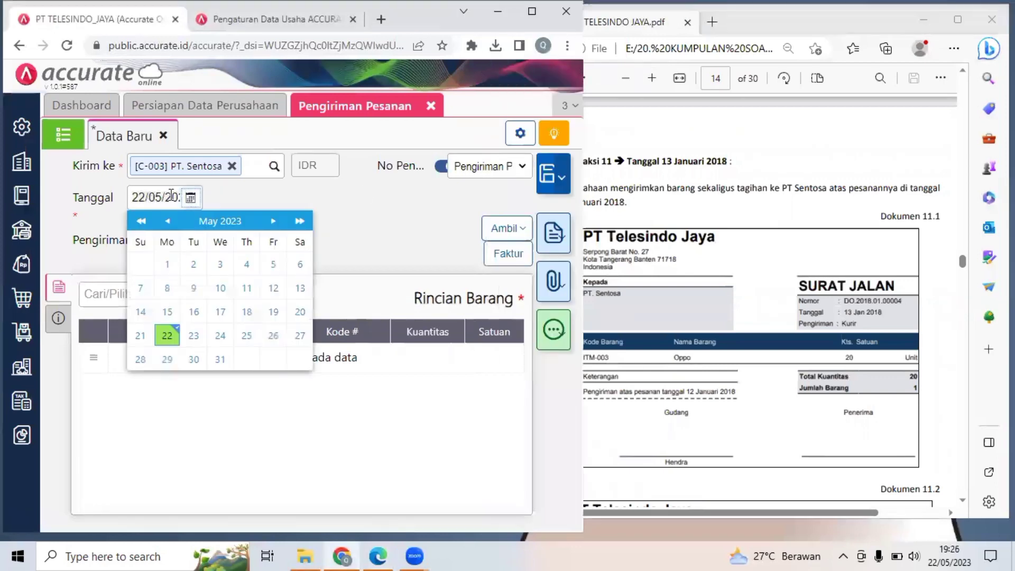
{"action": "left_click", "coordinate": [171, 197]}
{"action": "type", "text": "13/"}
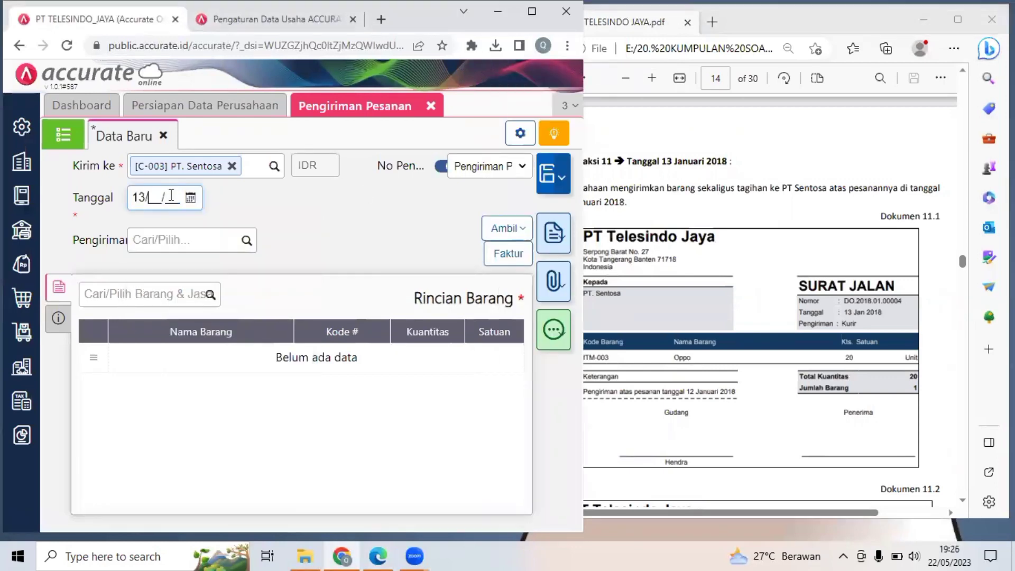
{"action": "type", "text": "01/20"}
{"action": "left_click", "coordinate": [323, 220]}
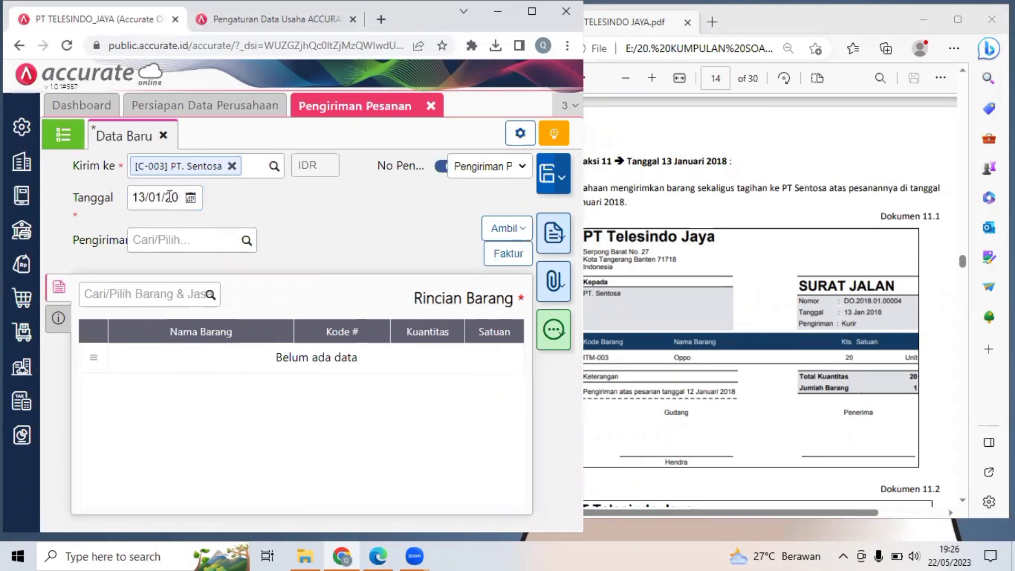
{"action": "left_click", "coordinate": [191, 199]}
{"action": "left_click", "coordinate": [427, 207]}
Set the delivery's shipping method (Pengiriman) to KURIR.
{"action": "left_click", "coordinate": [183, 241]}
{"action": "type", "text": "kurir"}
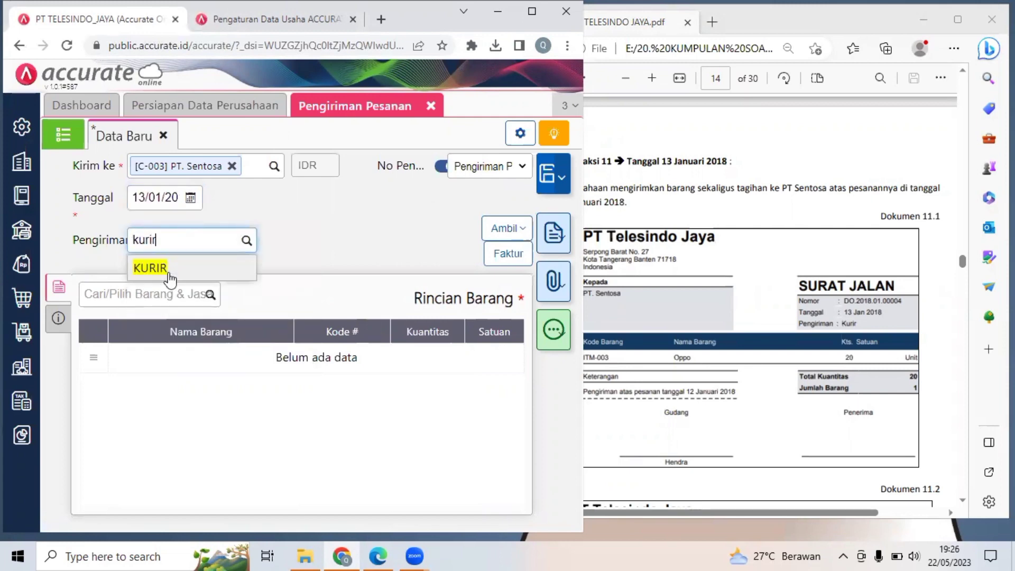
{"action": "key", "text": "Return"}
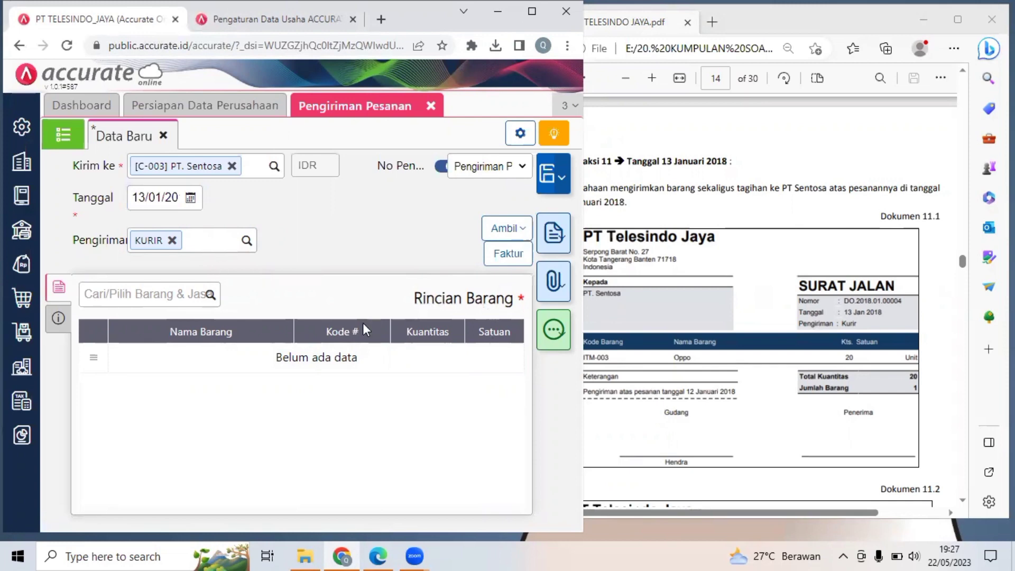
Copy the Oppo item into the delivery from PT. Sentosa's sales order dated 12/01/2018.
{"action": "left_click", "coordinate": [423, 290]}
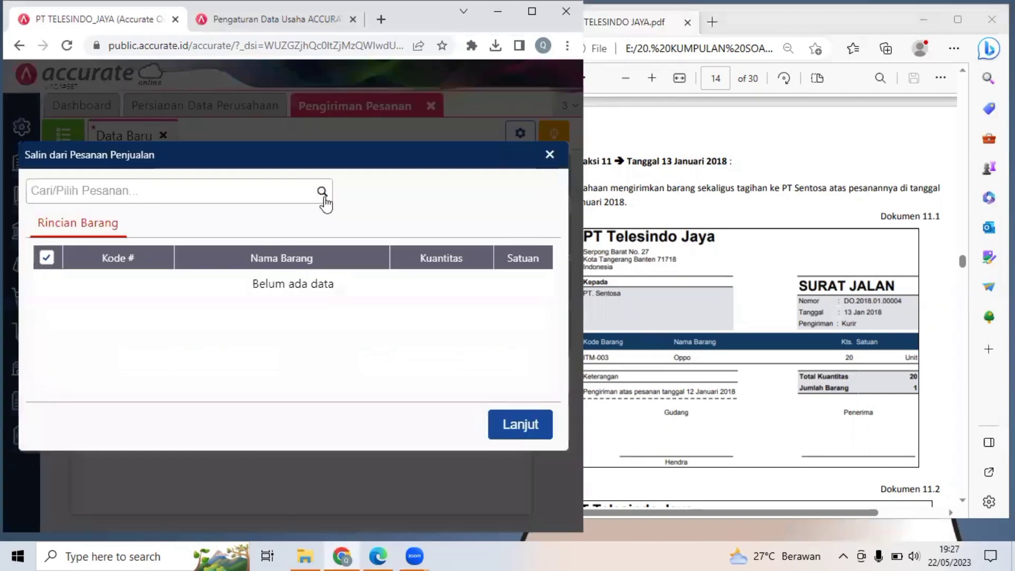
{"action": "left_click", "coordinate": [322, 192]}
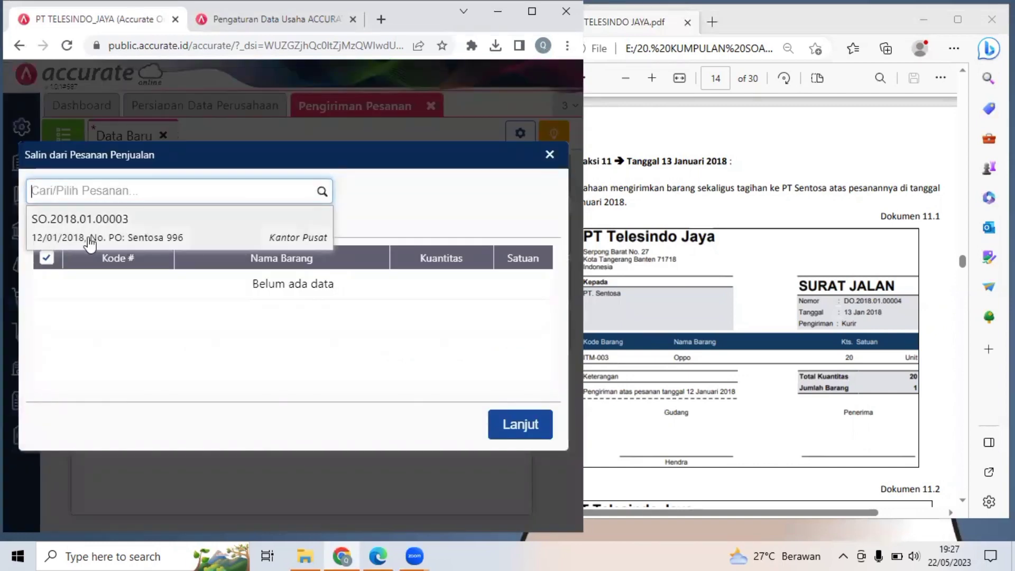
{"action": "left_click", "coordinate": [132, 241]}
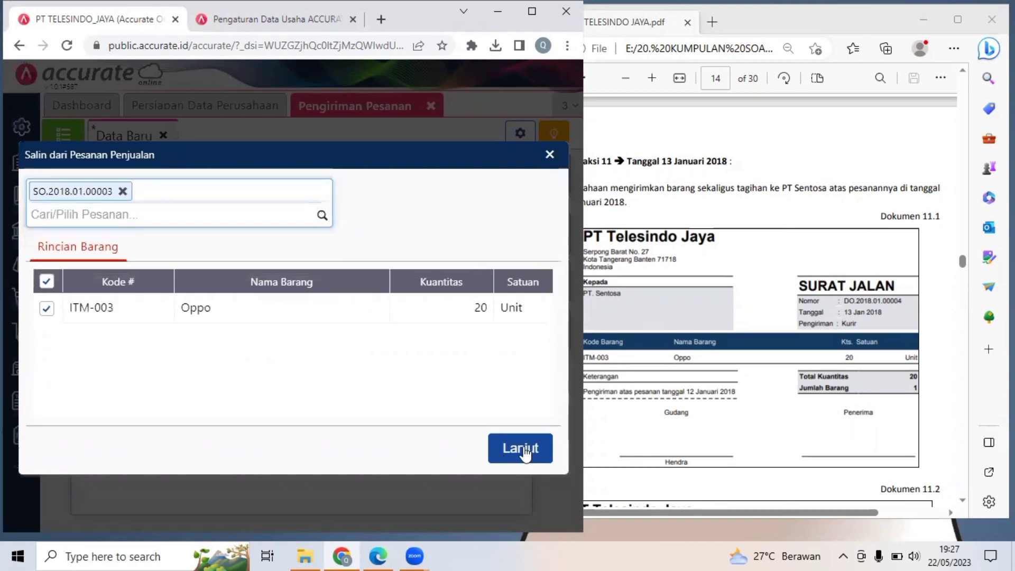
{"action": "left_click", "coordinate": [524, 449]}
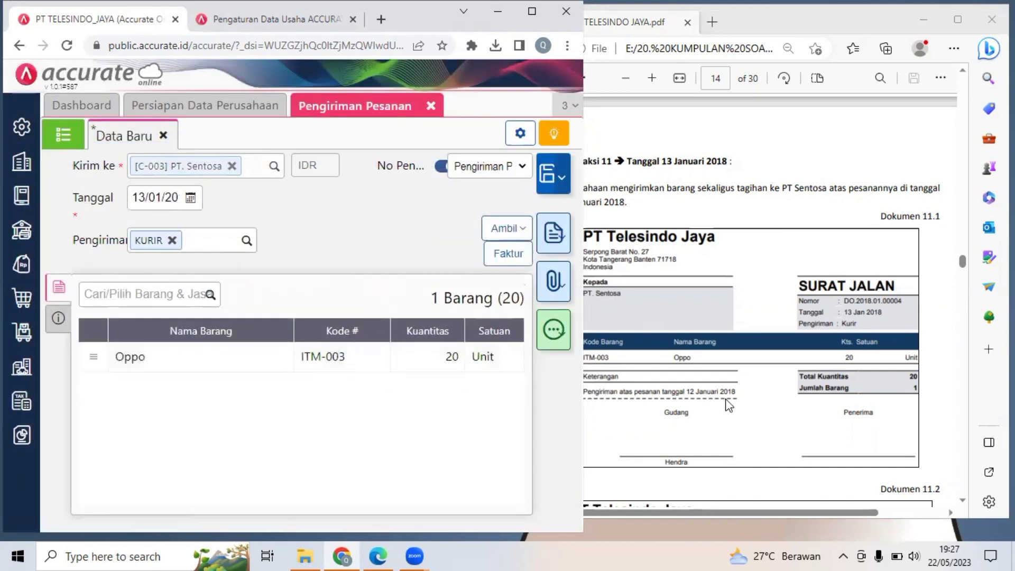
Compare the delivery entry with the Surat Jalan in Dokumen 11.1, and examine the Faktur Penjualan in Dokumen 11.2.
{"action": "left_click", "coordinate": [756, 294]}
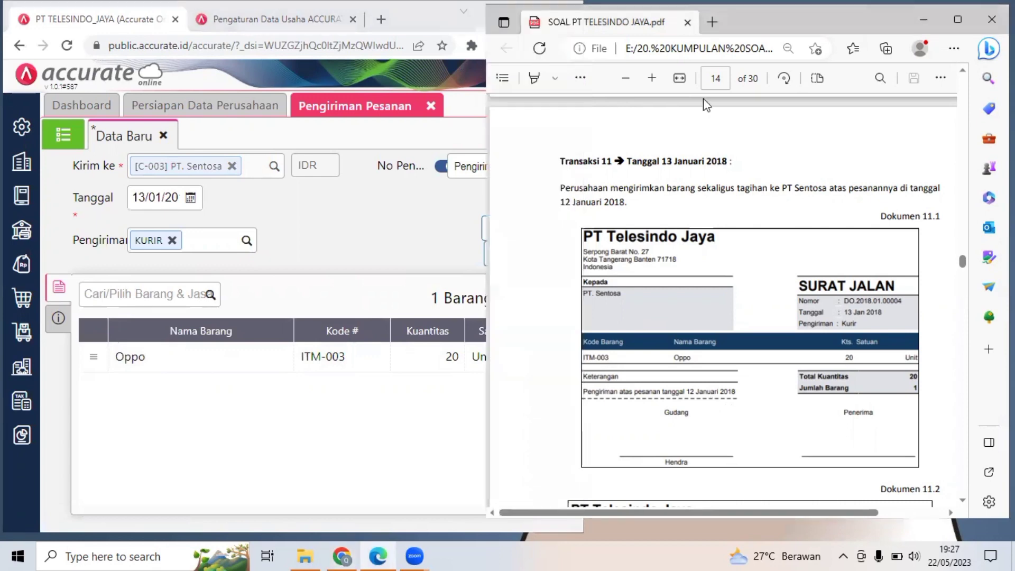
{"action": "left_click", "coordinate": [655, 78]}
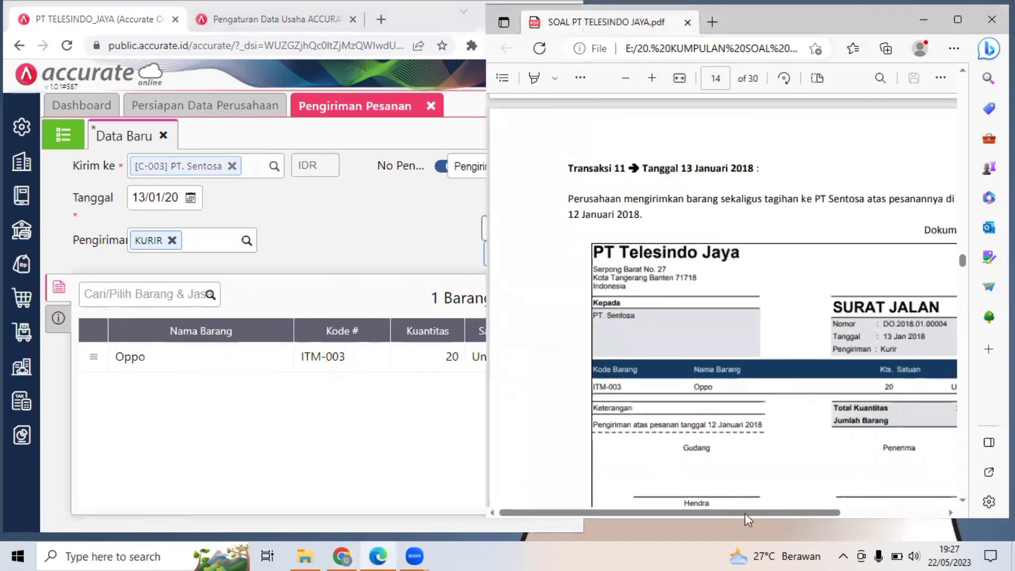
{"action": "left_click_drag", "start_coordinate": [746, 513], "coordinate": [779, 508]}
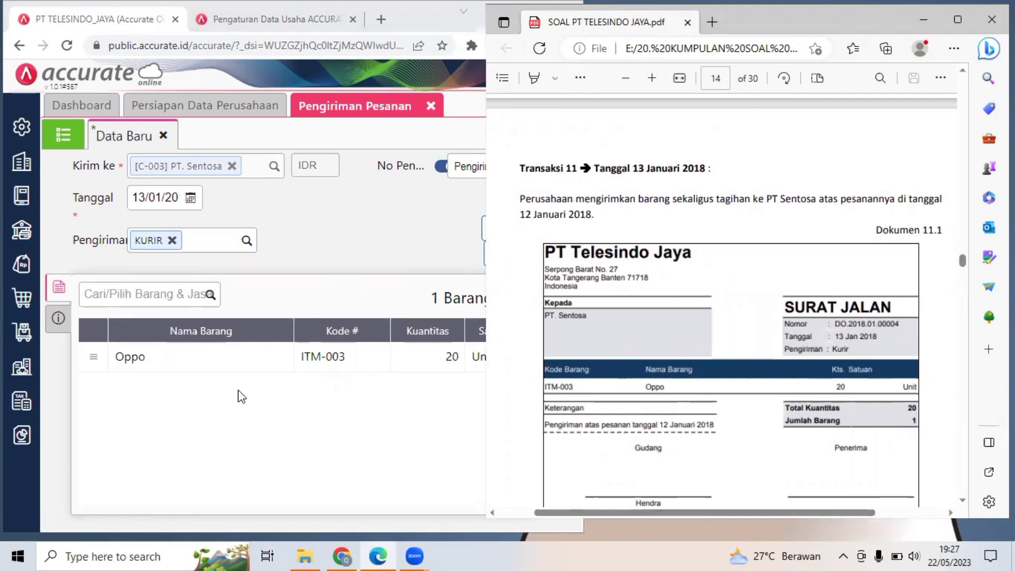
{"action": "left_click", "coordinate": [462, 240]}
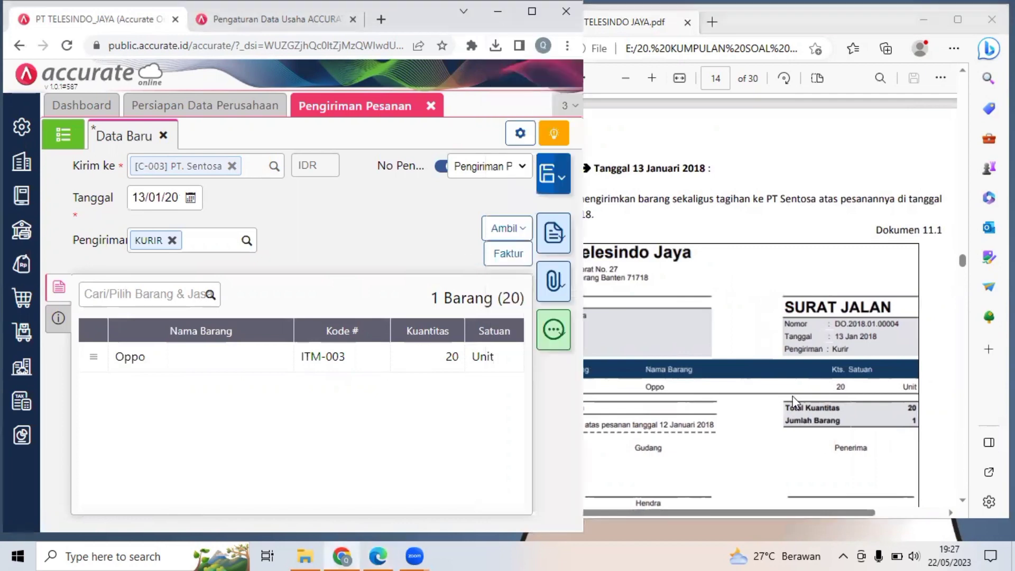
{"action": "left_click", "coordinate": [821, 405]}
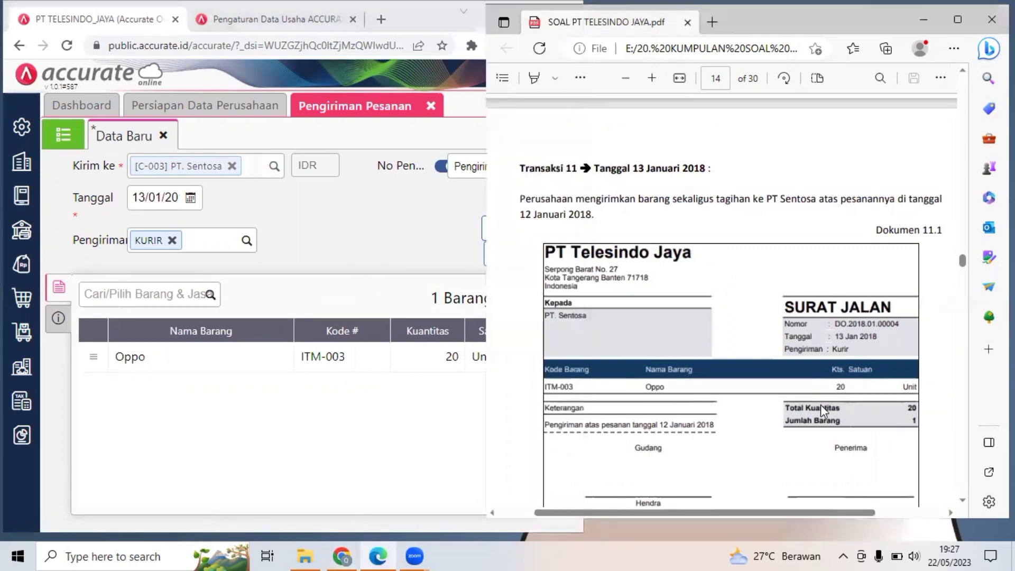
{"action": "scroll", "coordinate": [821, 404], "scroll_direction": "down", "scroll_amount": 4}
{"action": "scroll", "coordinate": [821, 405], "scroll_direction": "down", "scroll_amount": 2}
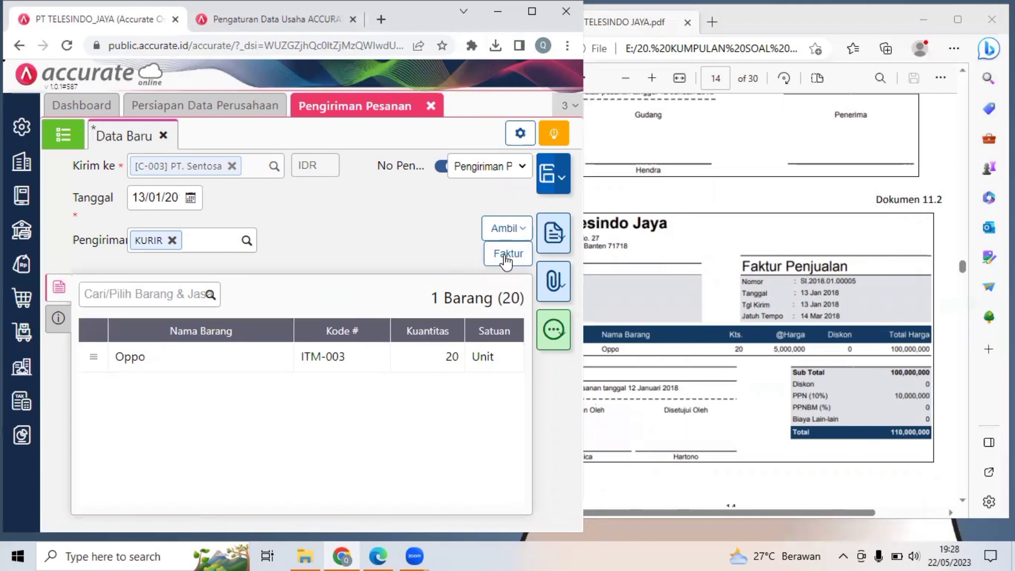
Save the delivery by creating a sales invoice (Faktur) from it, and enlarge the window to show the invoice totals.
{"action": "left_click", "coordinate": [507, 259]}
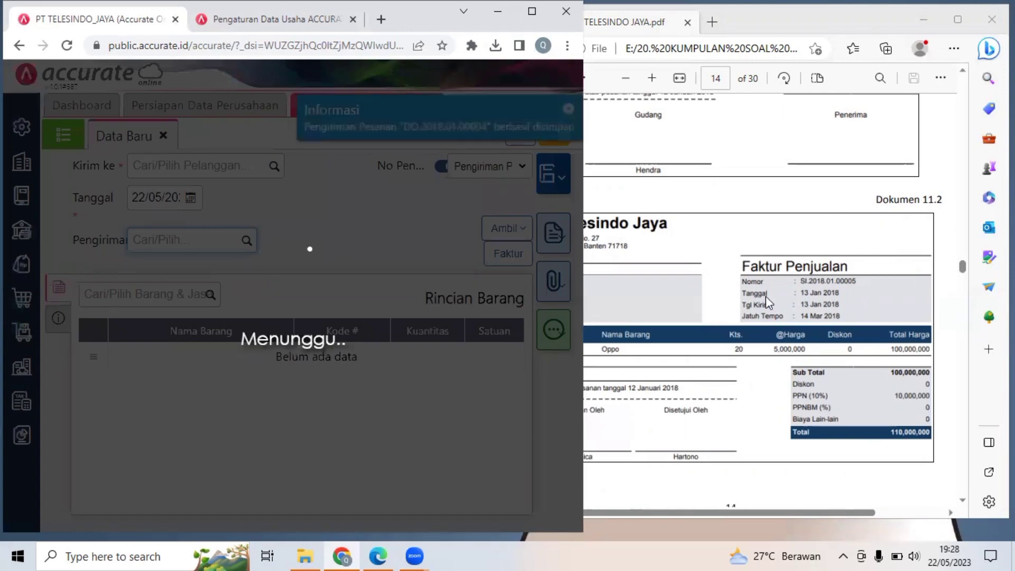
{"action": "left_click", "coordinate": [768, 351]}
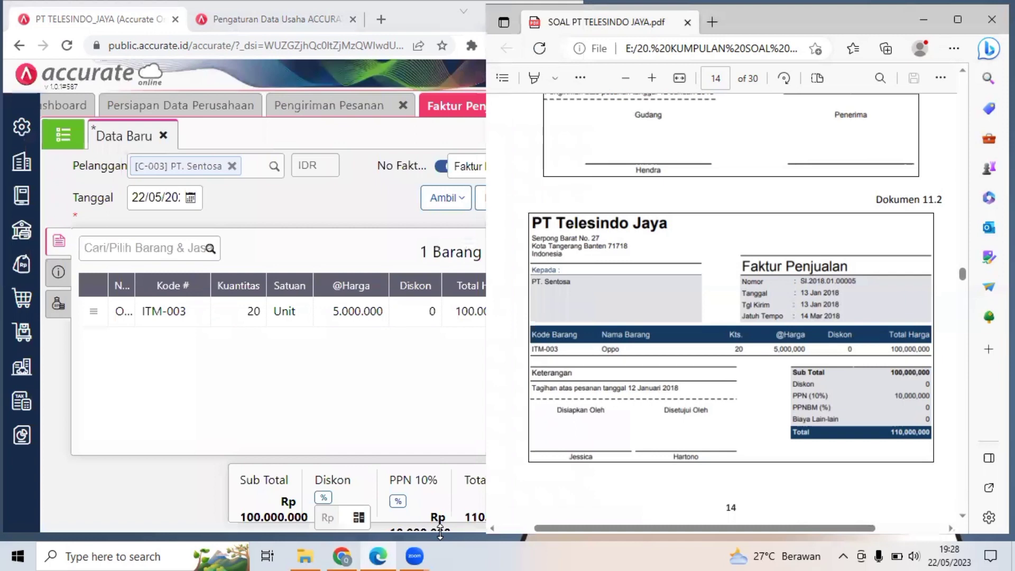
{"action": "left_click_drag", "start_coordinate": [440, 532], "coordinate": [441, 542]}
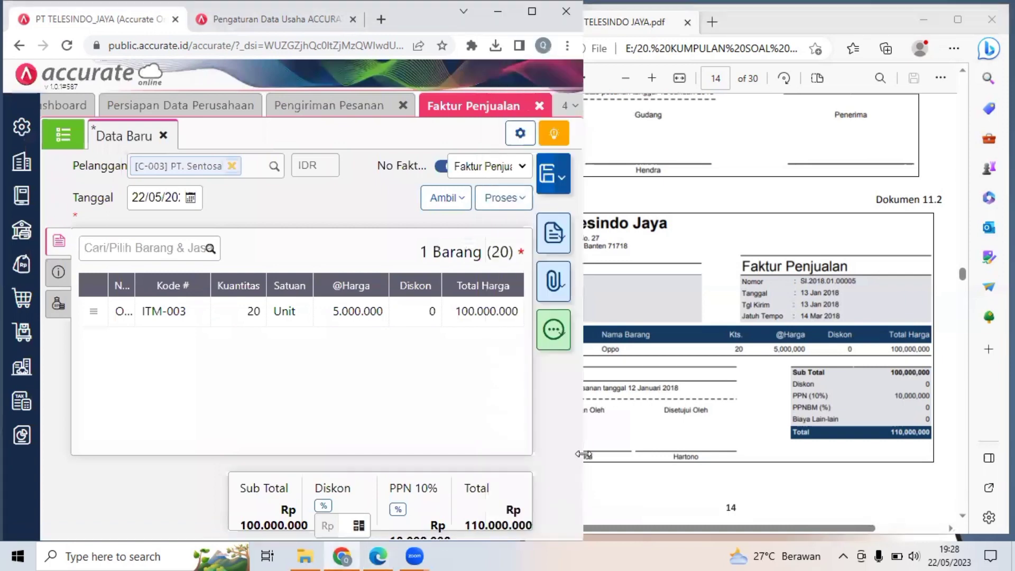
Set the PT. Sentosa sales invoice date to 13/01/2018 as in Dokumen 11.2, and maximize the window to show the whole form.
{"action": "left_click", "coordinate": [703, 357]}
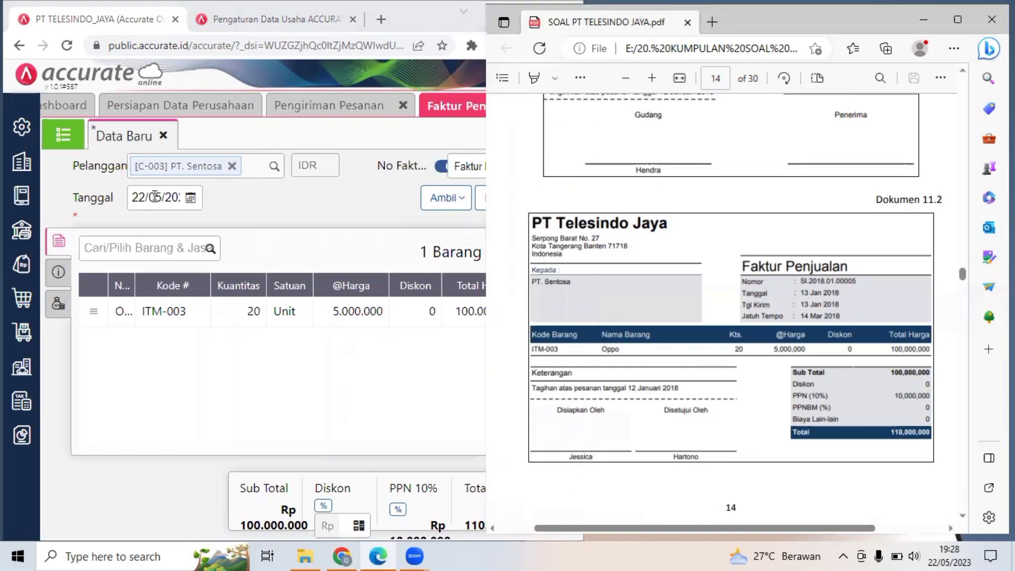
{"action": "left_click", "coordinate": [154, 196]}
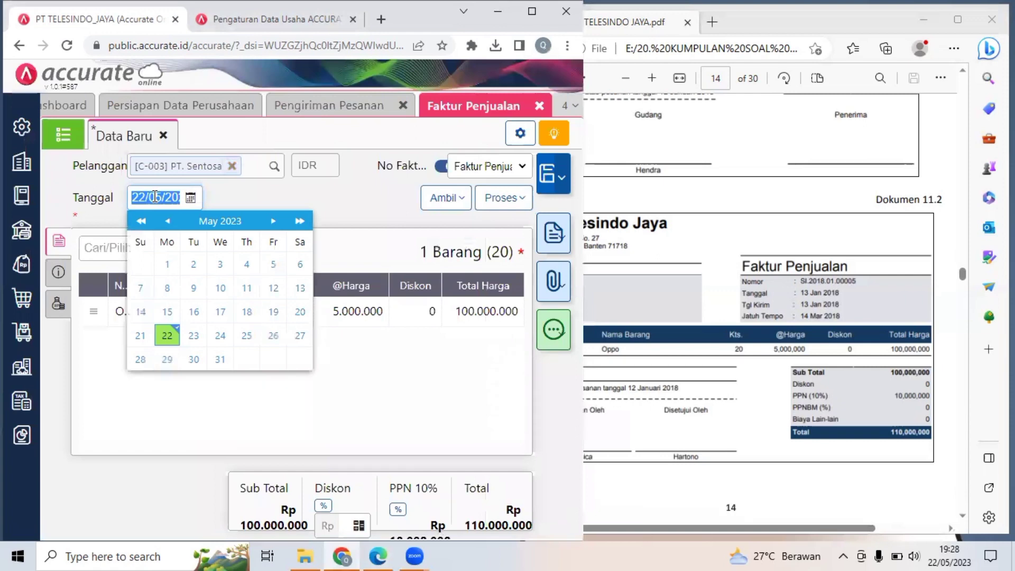
{"action": "type", "text": "13/01/20"}
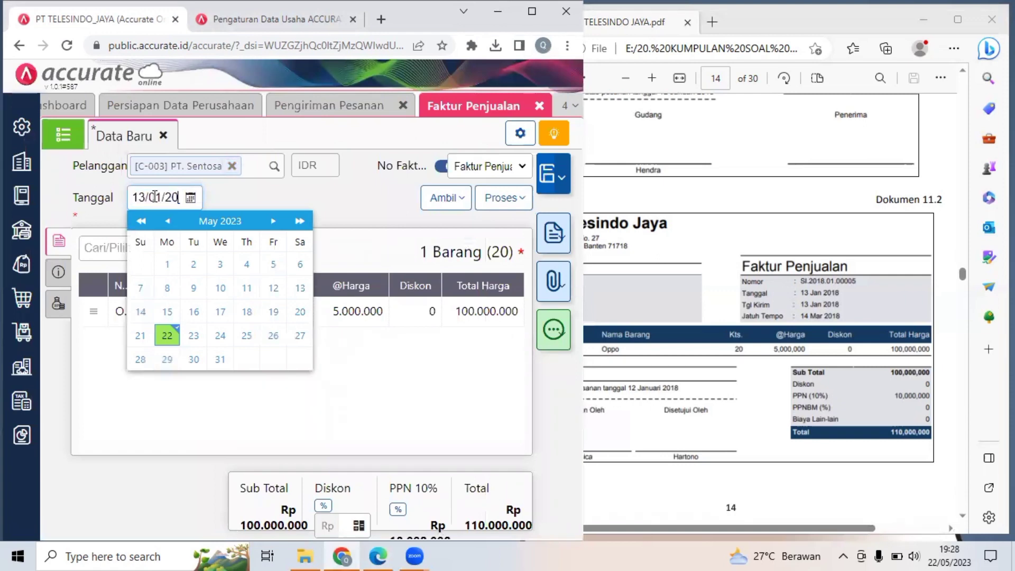
{"action": "left_click", "coordinate": [303, 210]}
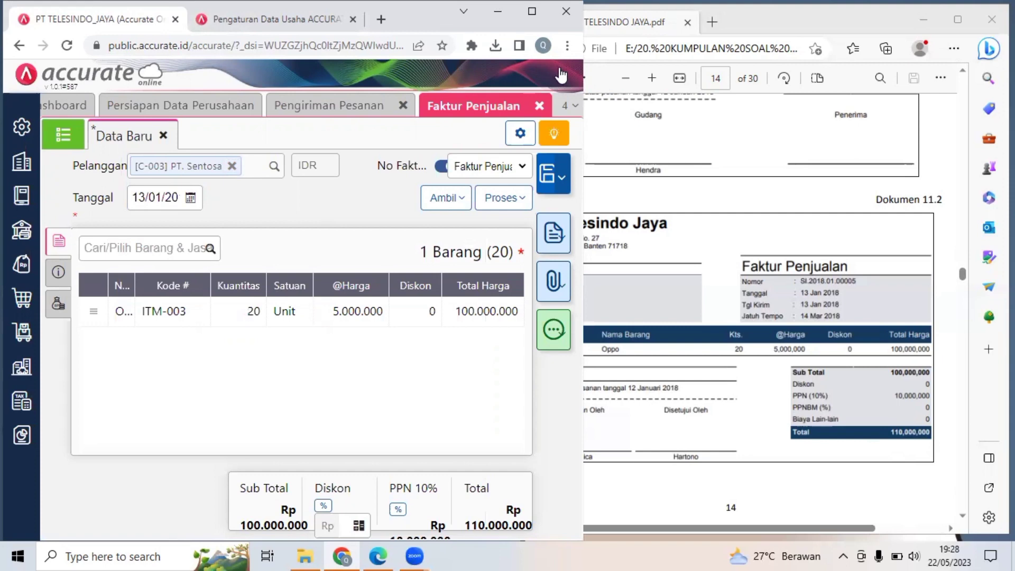
{"action": "key", "text": "ctrl+l"}
{"action": "key", "text": "super+Up"}
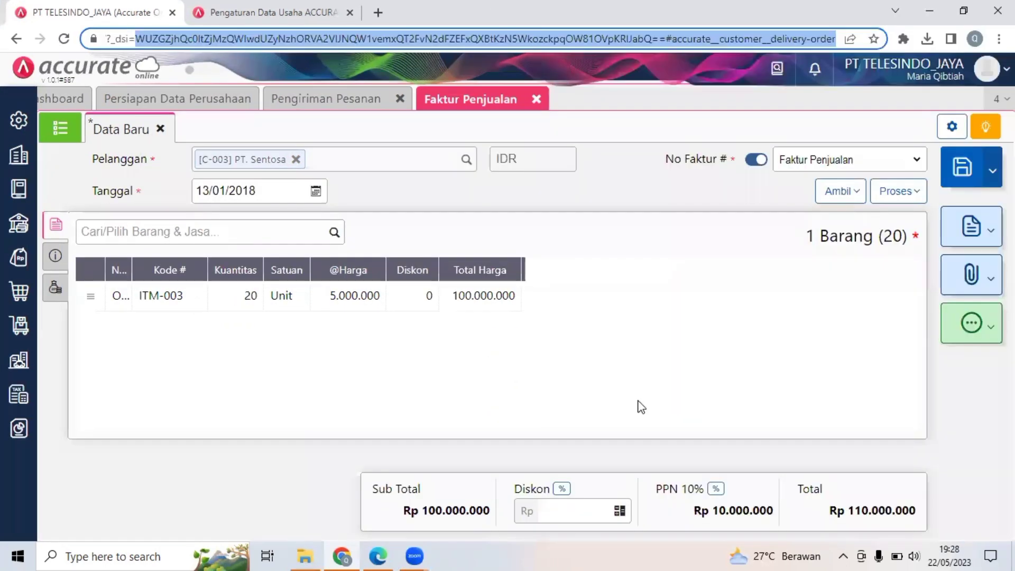
{"action": "left_click", "coordinate": [680, 468]}
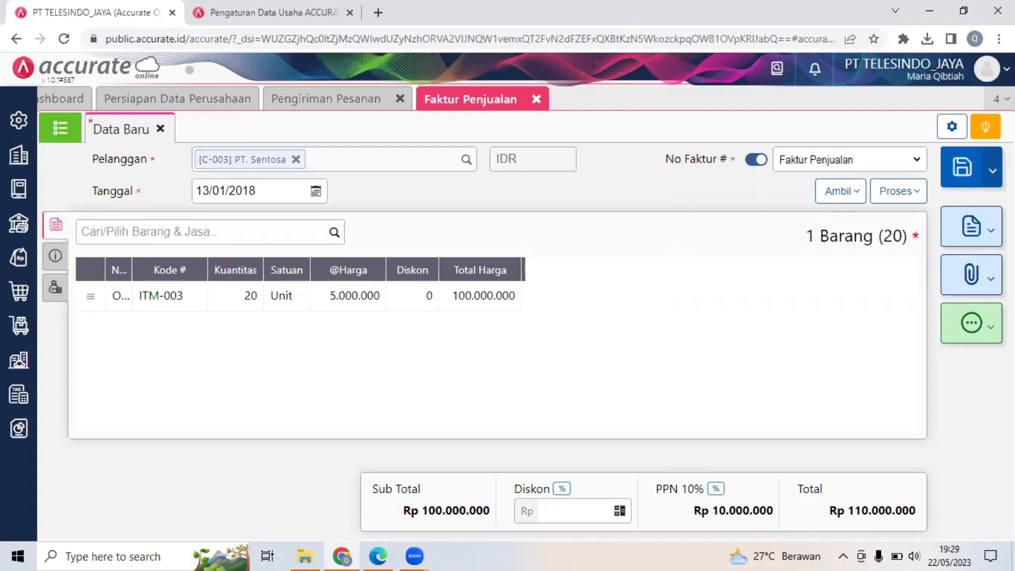
Examine the question PDF past Dokumen 11.2, up to the heading and description of Transaksi 12.
{"action": "left_click", "coordinate": [975, 10]}
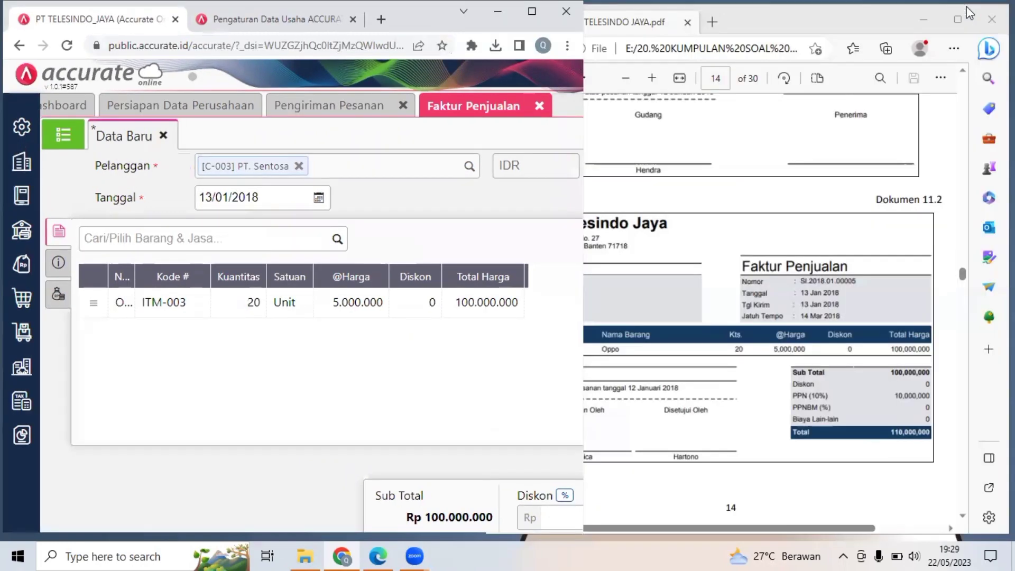
{"action": "left_click", "coordinate": [759, 286]}
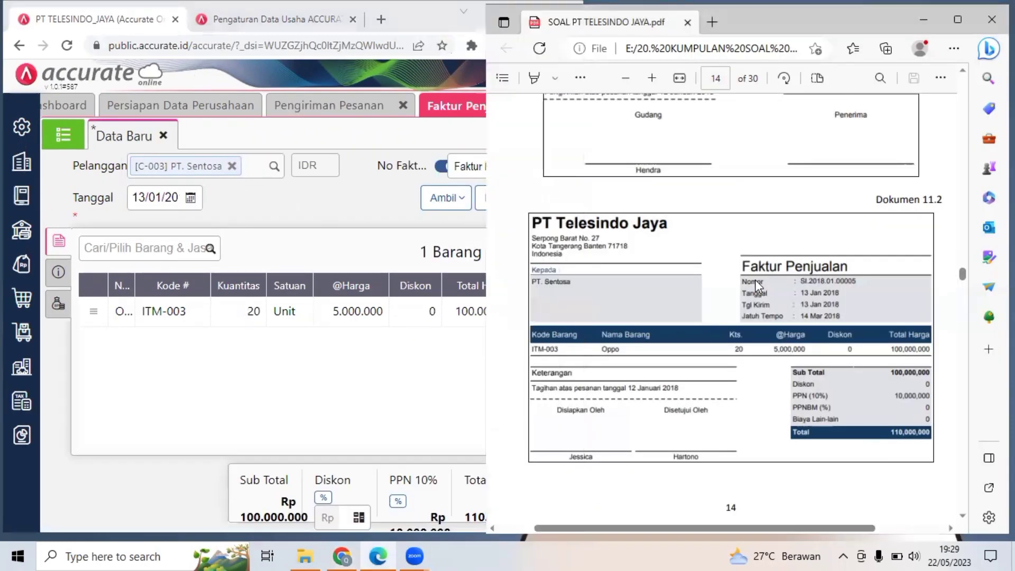
{"action": "scroll", "coordinate": [759, 286], "scroll_direction": "down", "scroll_amount": 5}
{"action": "scroll", "coordinate": [759, 286], "scroll_direction": "down", "scroll_amount": 1}
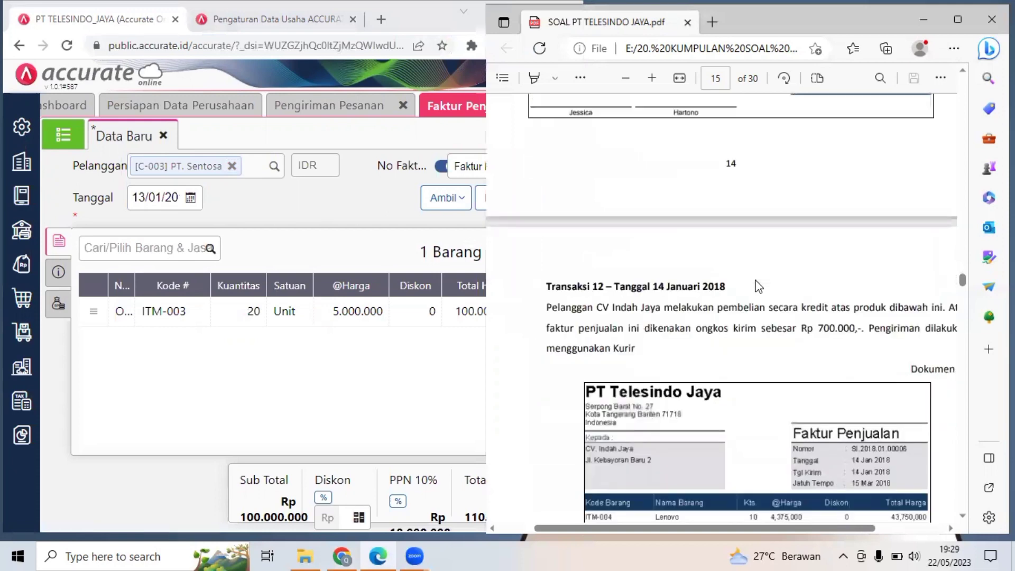
{"action": "scroll", "coordinate": [758, 287], "scroll_direction": "up", "scroll_amount": 2}
{"action": "scroll", "coordinate": [759, 286], "scroll_direction": "down", "scroll_amount": 1}
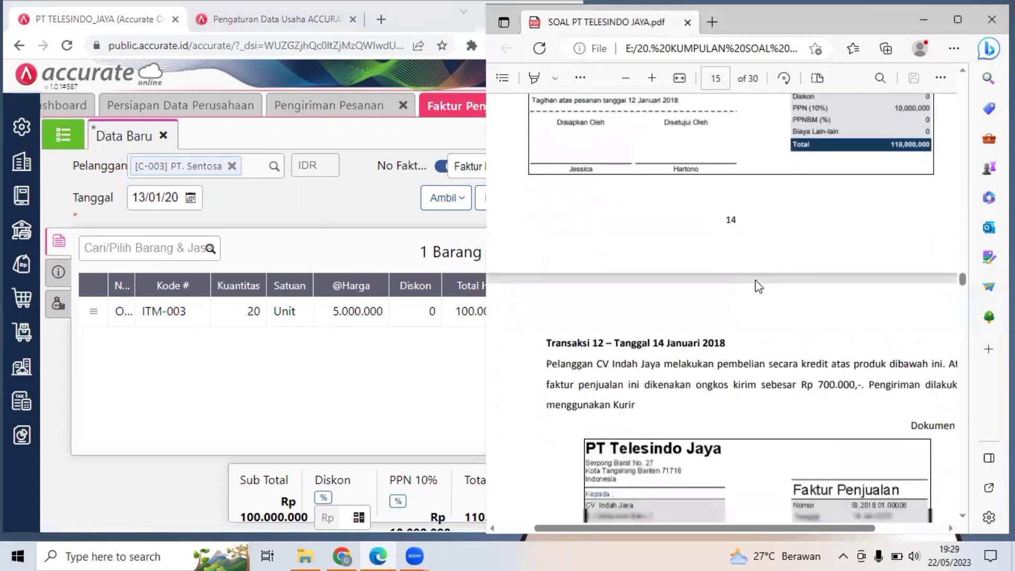
{"action": "scroll", "coordinate": [759, 286], "scroll_direction": "down", "scroll_amount": 2}
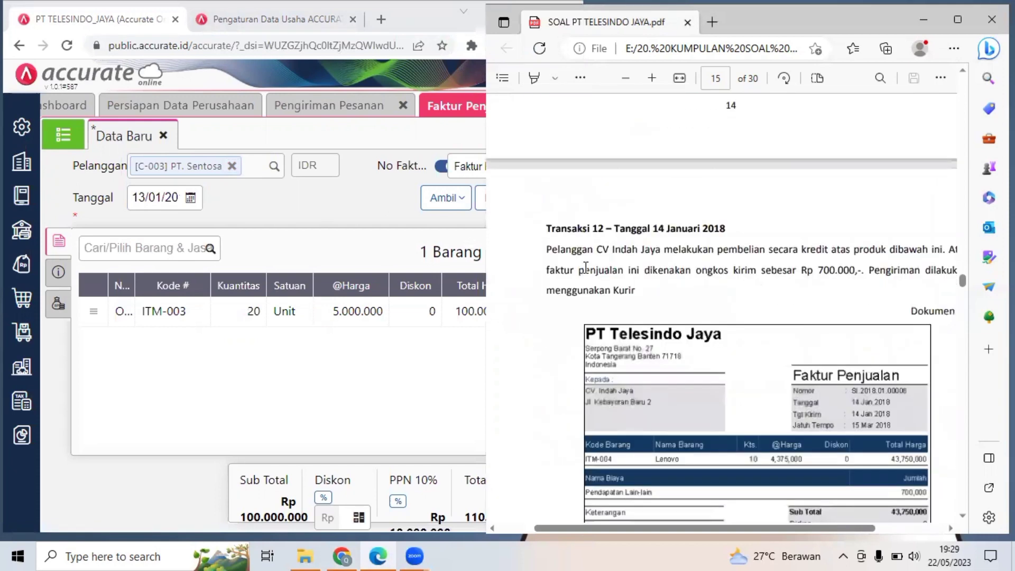
{"action": "double_click", "coordinate": [570, 229]}
{"action": "left_click", "coordinate": [699, 233]}
{"action": "key", "text": "alt+Tab"}
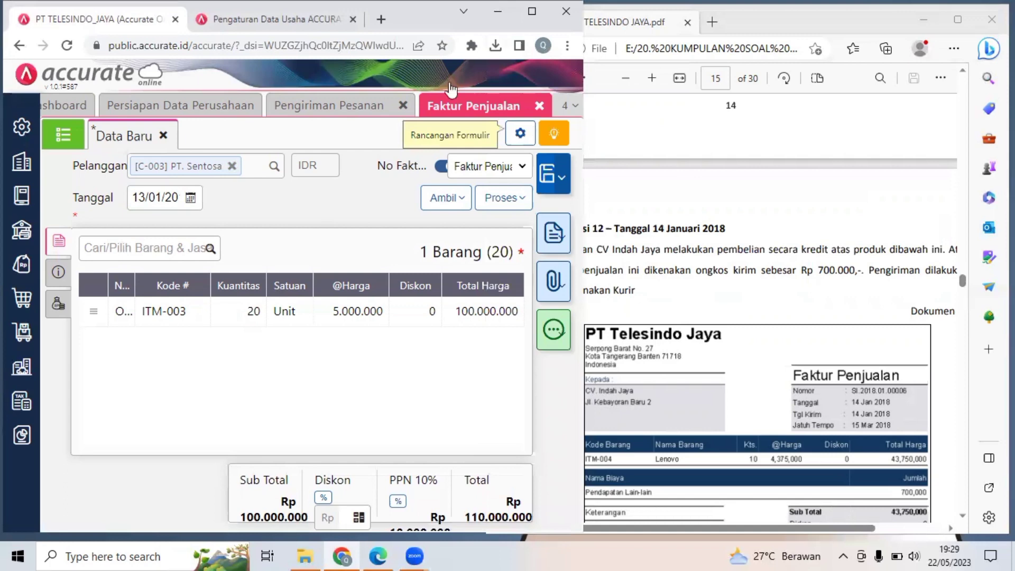
Save the PT. Sentosa sales invoice and set the browser zoom to 110%.
{"action": "left_click", "coordinate": [548, 180]}
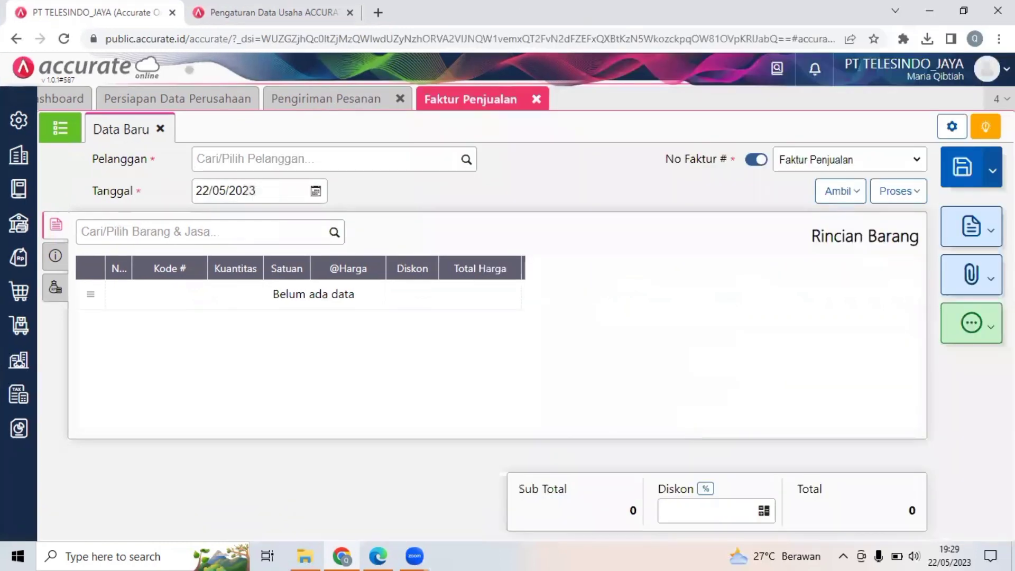
{"action": "left_click", "coordinate": [999, 39]}
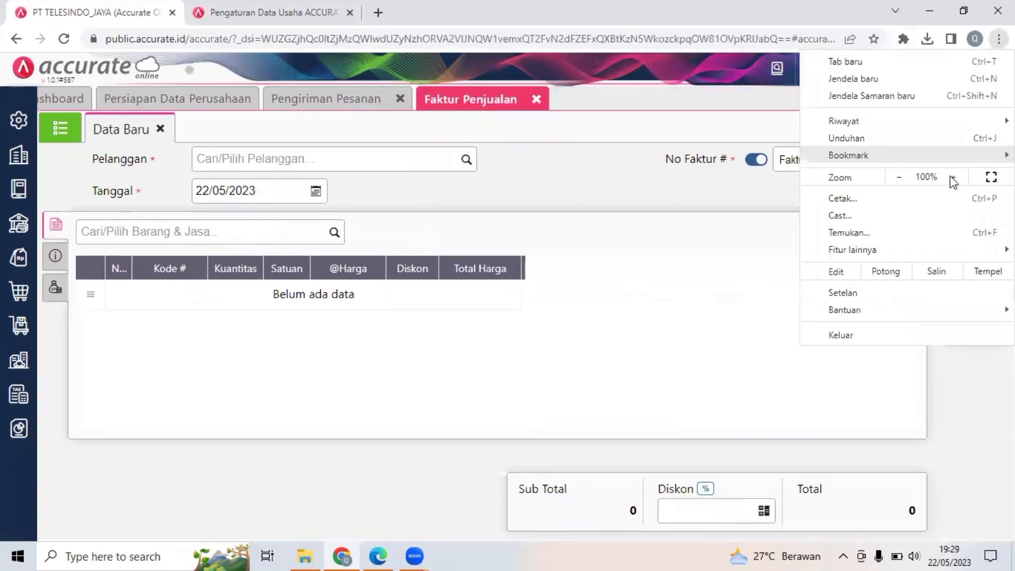
{"action": "left_click", "coordinate": [953, 178]}
{"action": "left_click", "coordinate": [953, 177]}
{"action": "left_click", "coordinate": [899, 178]}
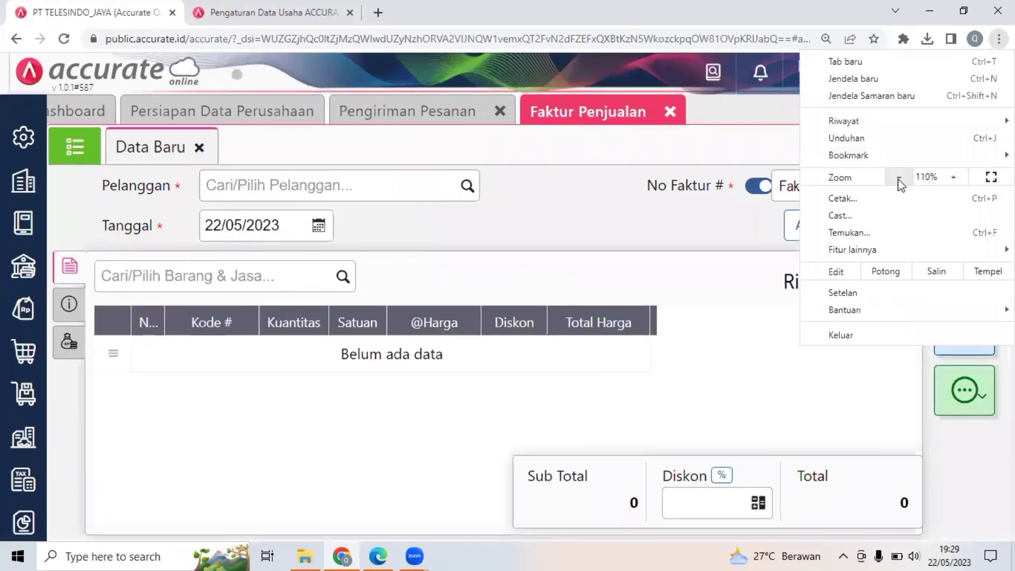
{"action": "left_click", "coordinate": [899, 180]}
{"action": "left_click", "coordinate": [618, 299]}
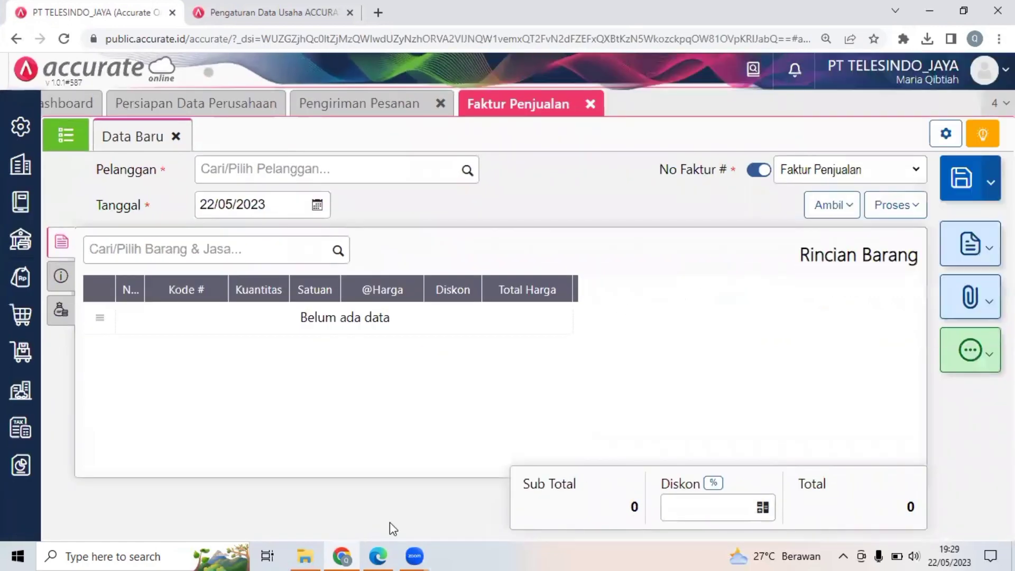
Read the Transaksi 12 description and examine the item, extra cost and totals on the Faktur Penjualan in Dokumen 12.
{"action": "left_click", "coordinate": [383, 554]}
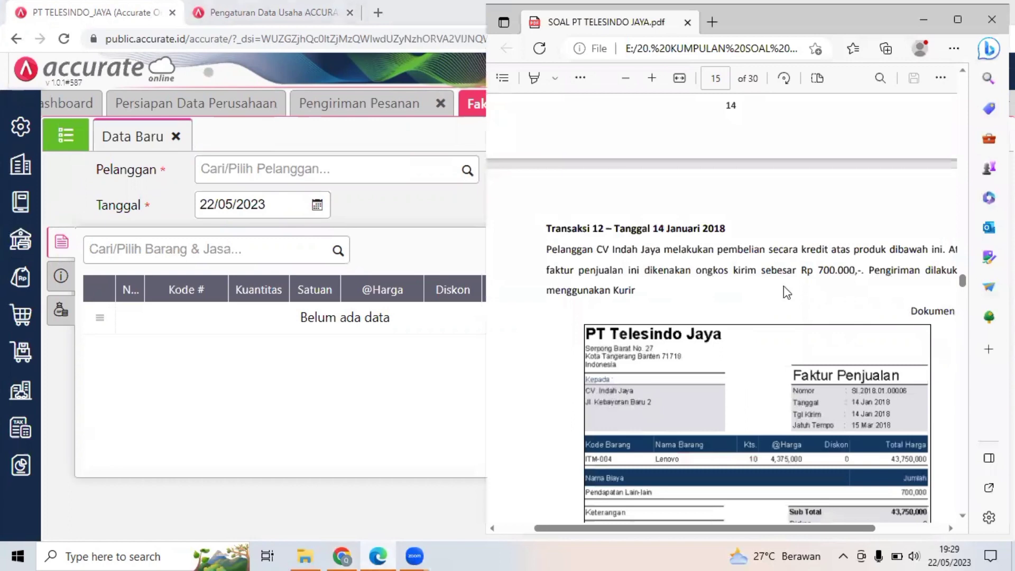
{"action": "scroll", "coordinate": [784, 287], "scroll_direction": "down", "scroll_amount": 2}
{"action": "scroll", "coordinate": [784, 286], "scroll_direction": "down", "scroll_amount": 2}
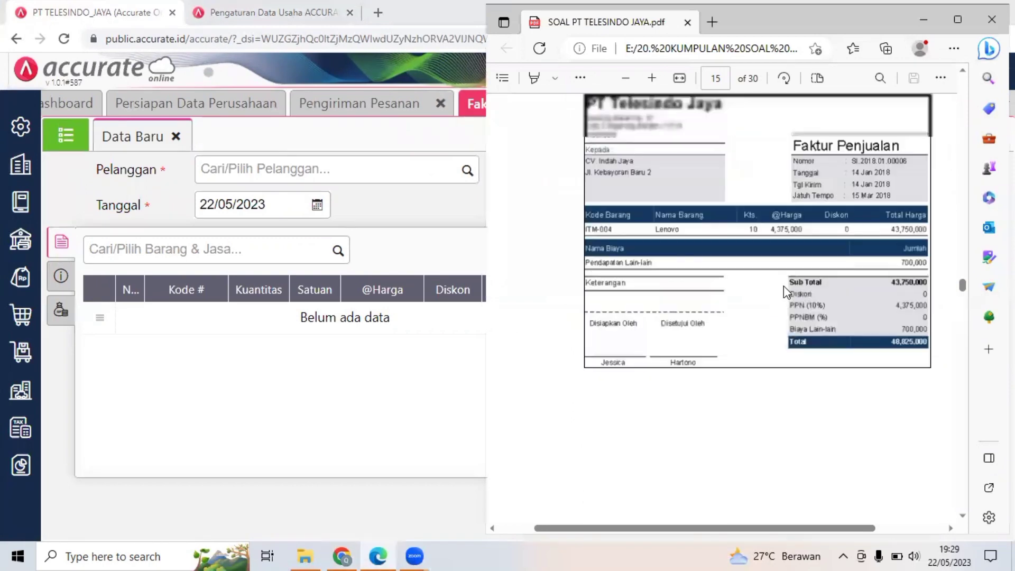
{"action": "scroll", "coordinate": [784, 286], "scroll_direction": "up", "scroll_amount": 3}
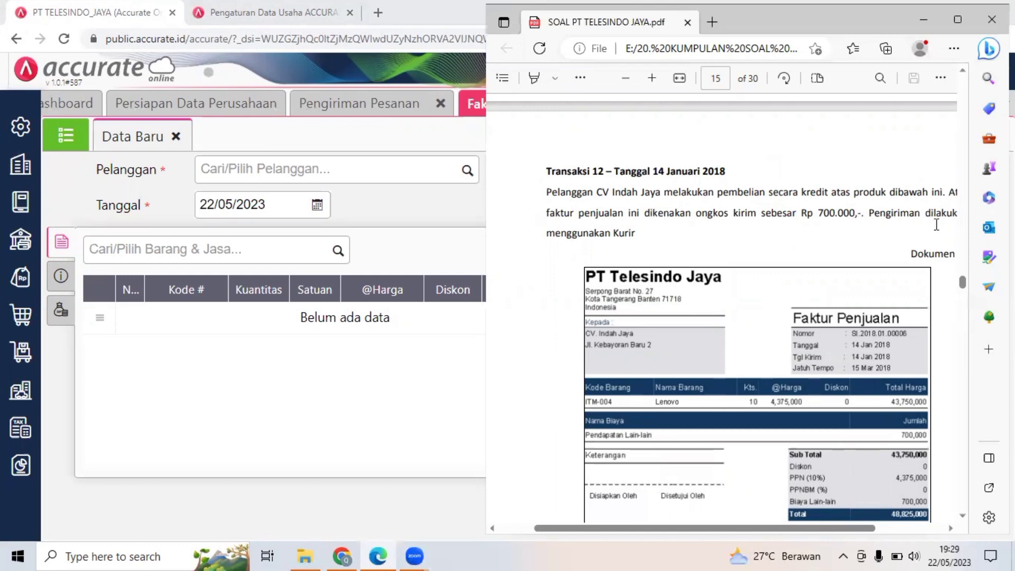
{"action": "scroll", "coordinate": [741, 206], "scroll_direction": "right", "scroll_amount": 1}
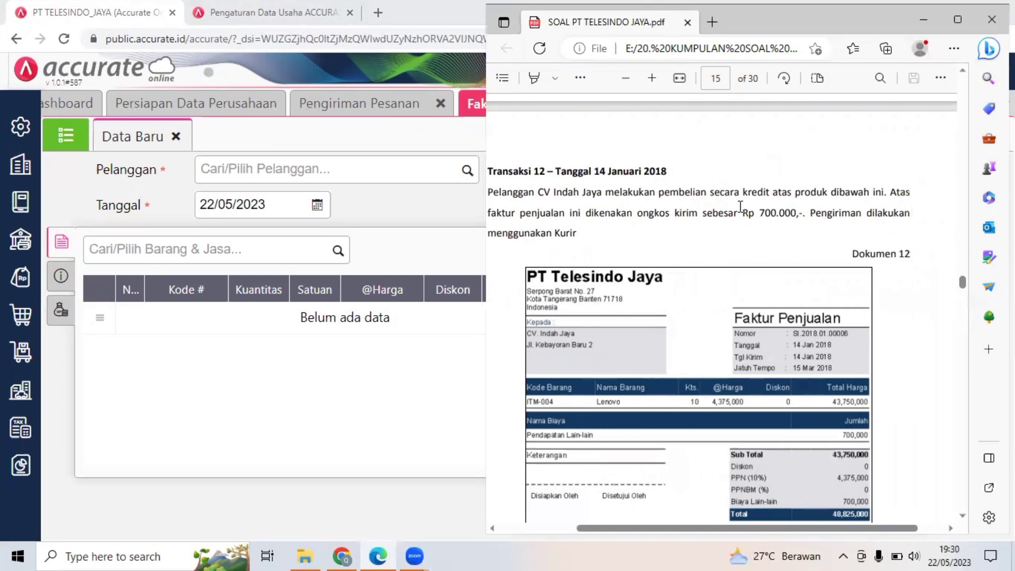
{"action": "scroll", "coordinate": [741, 207], "scroll_direction": "left", "scroll_amount": 1}
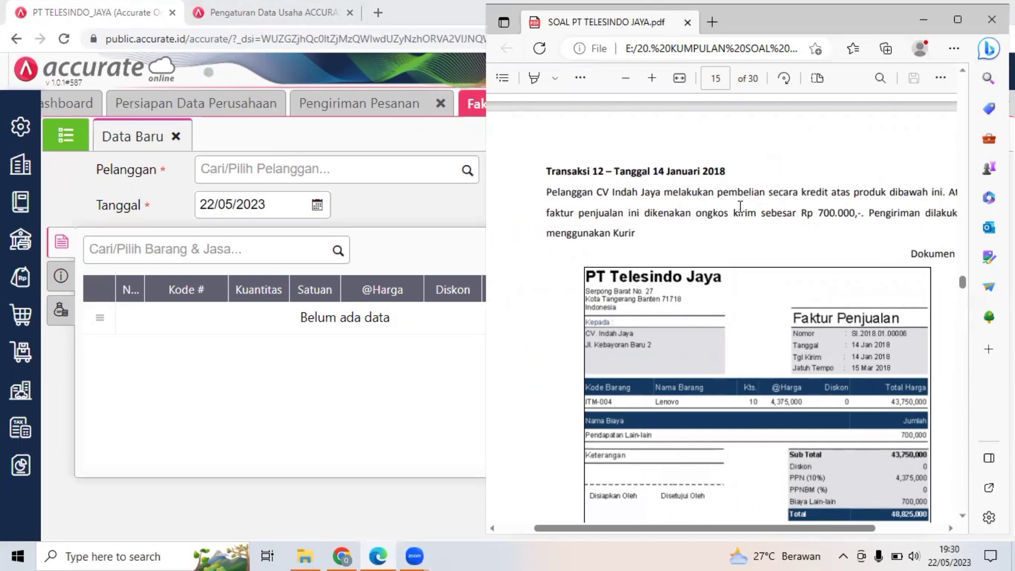
{"action": "scroll", "coordinate": [740, 207], "scroll_direction": "right", "scroll_amount": 1}
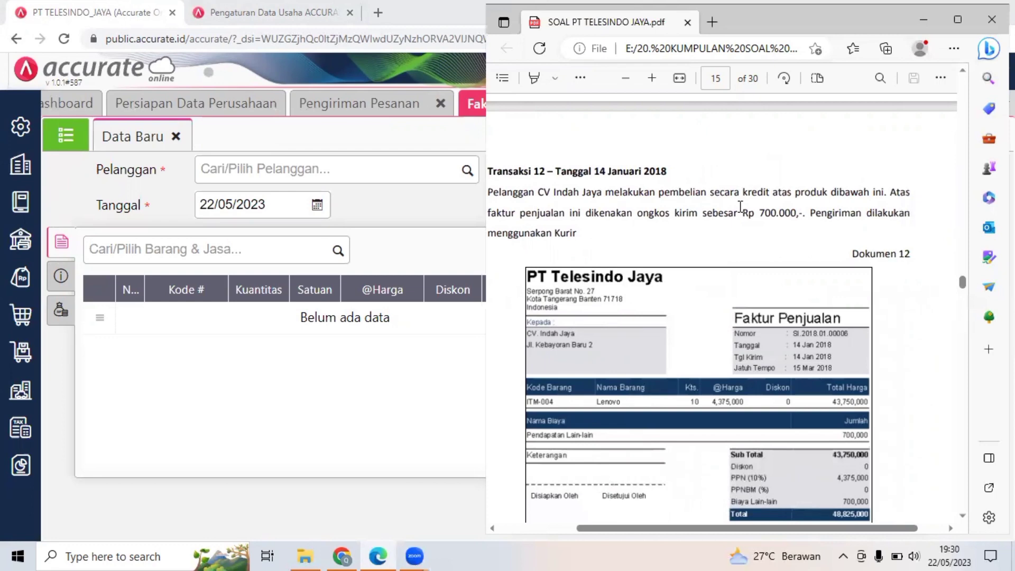
{"action": "scroll", "coordinate": [740, 206], "scroll_direction": "left", "scroll_amount": 1}
{"action": "scroll", "coordinate": [740, 206], "scroll_direction": "right", "scroll_amount": 1}
{"action": "scroll", "coordinate": [741, 206], "scroll_direction": "down", "scroll_amount": 1}
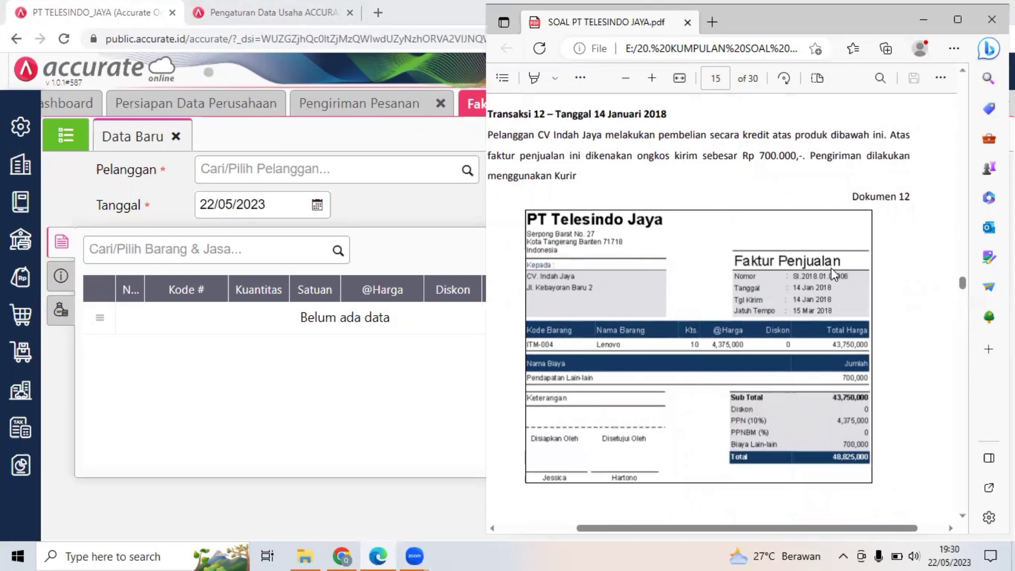
Open the Faktur Penjualan form from the Penjualan module for a new sales invoice.
{"action": "left_click", "coordinate": [411, 201]}
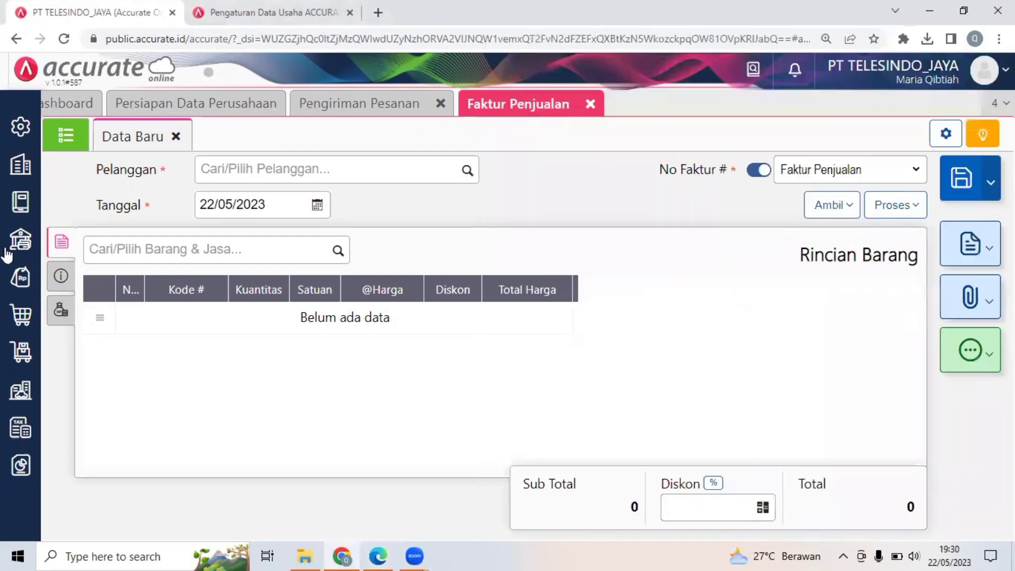
{"action": "left_click", "coordinate": [8, 283]}
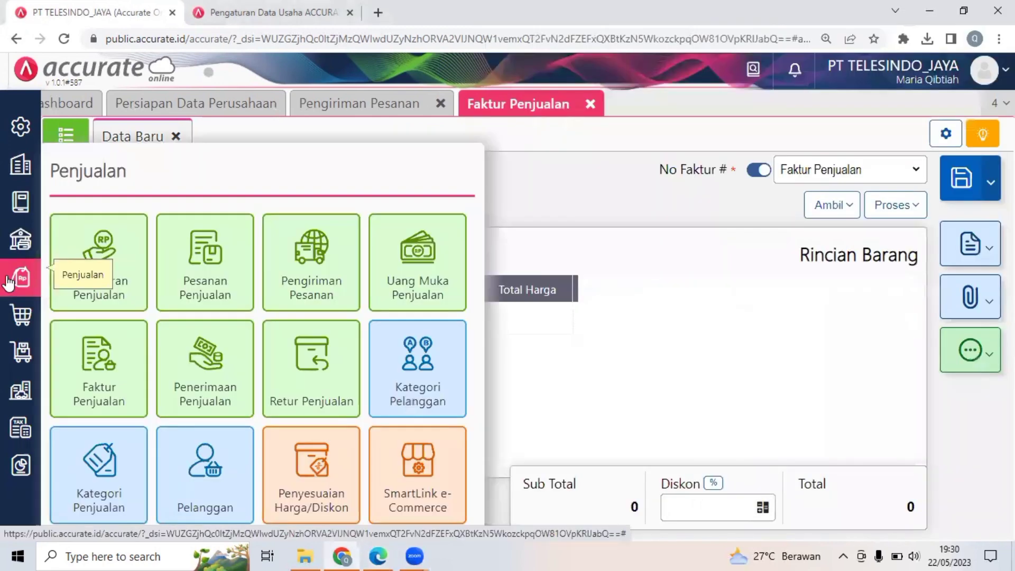
{"action": "left_click", "coordinate": [8, 283]}
{"action": "left_click", "coordinate": [8, 283]}
{"action": "left_click", "coordinate": [8, 283]}
{"action": "left_click", "coordinate": [105, 386]}
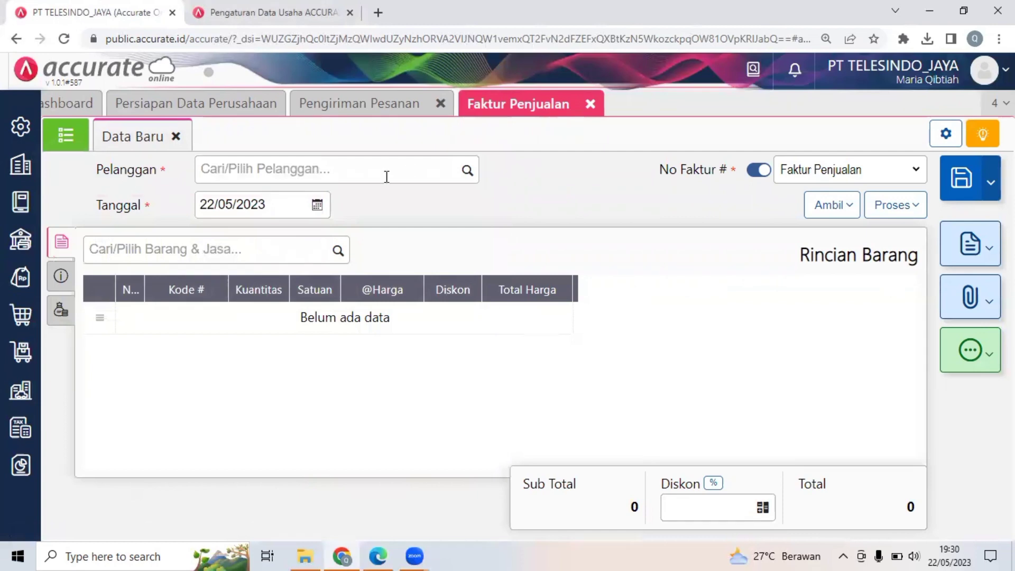
Set the new sales invoice's customer to CV. Indah Jaya (C-002) and its date to 14/01/2018.
{"action": "left_click", "coordinate": [387, 174]}
{"action": "type", "text": "indh"}
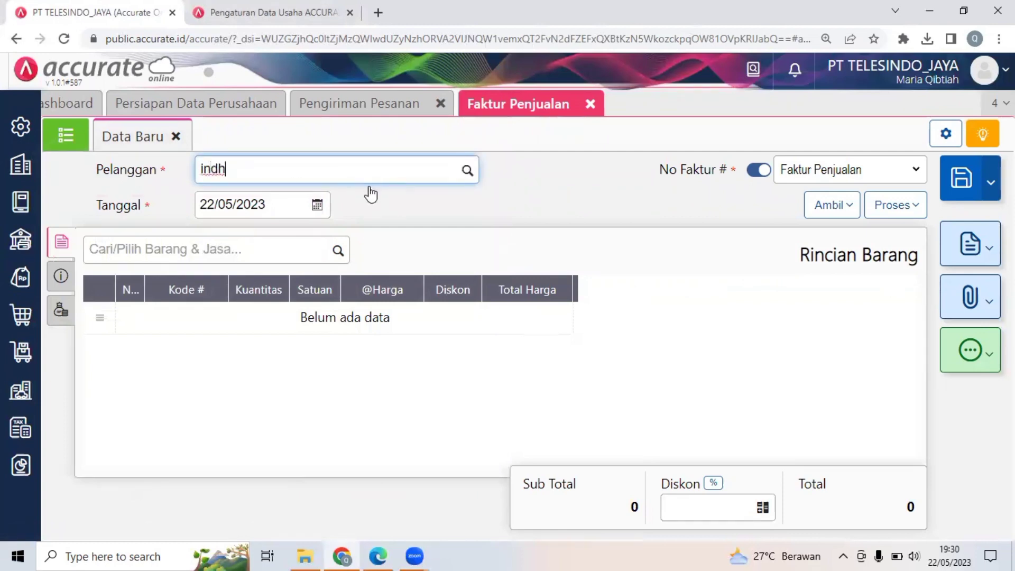
{"action": "key", "text": "BackSpace"}
{"action": "type", "text": "a"}
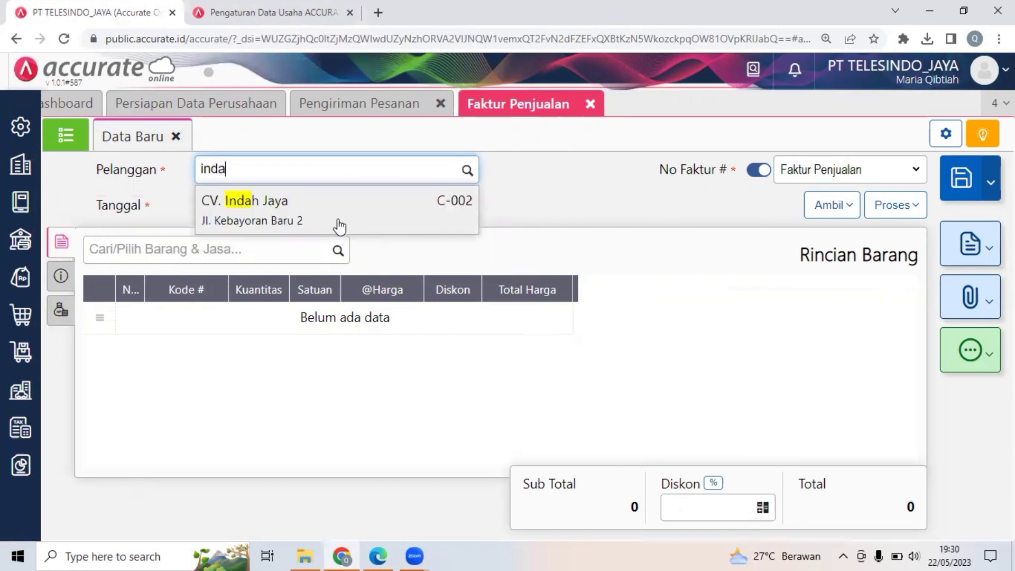
{"action": "left_click", "coordinate": [275, 216]}
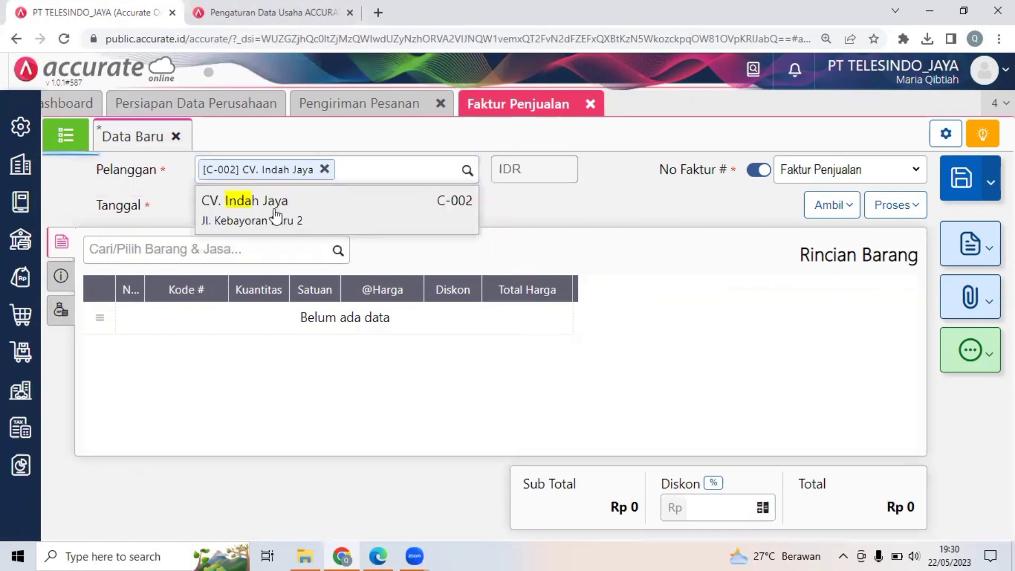
{"action": "left_click", "coordinate": [234, 204]}
{"action": "type", "text": "14/01/201"}
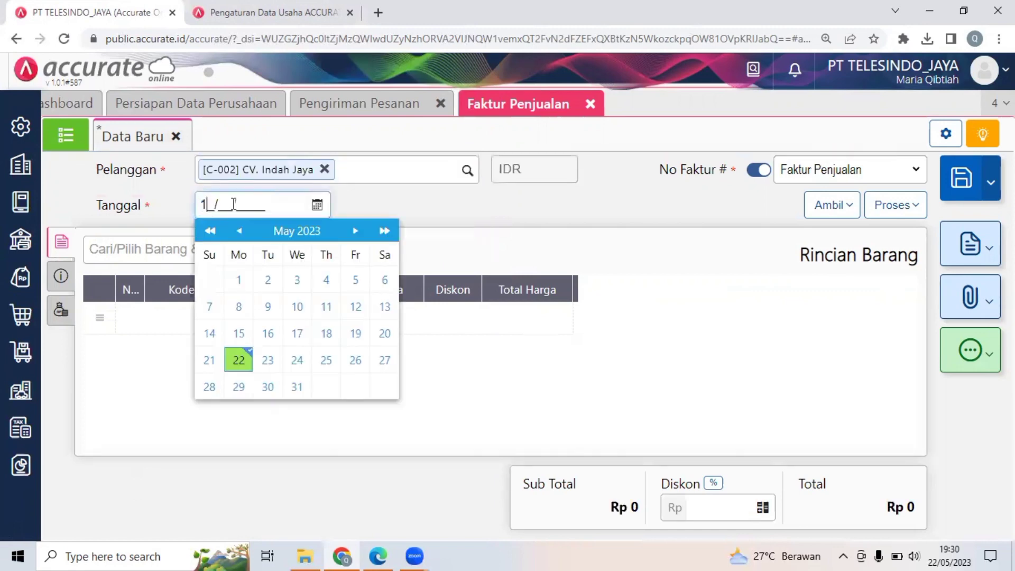
{"action": "type", "text": "8"}
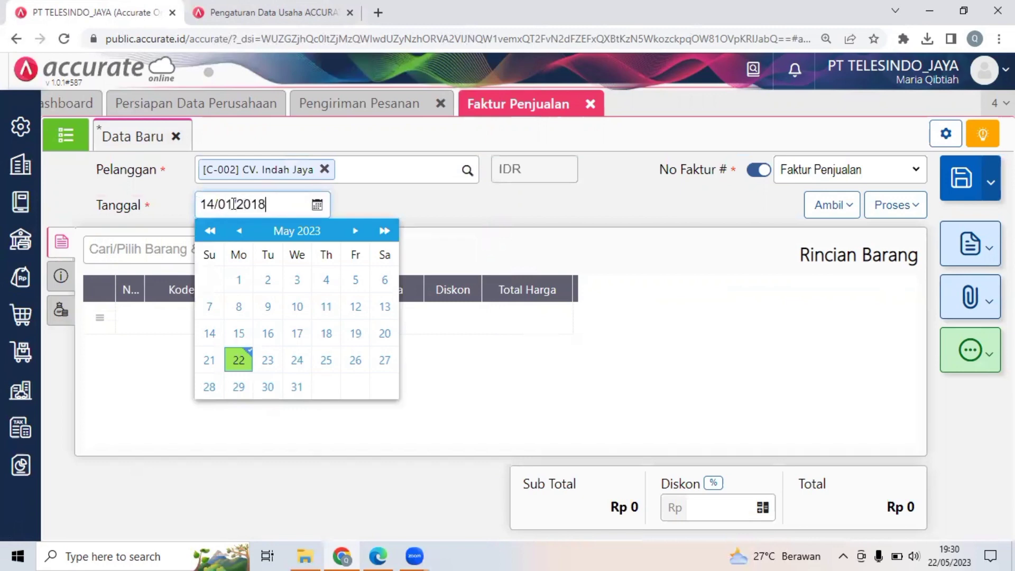
{"action": "left_click", "coordinate": [412, 181]}
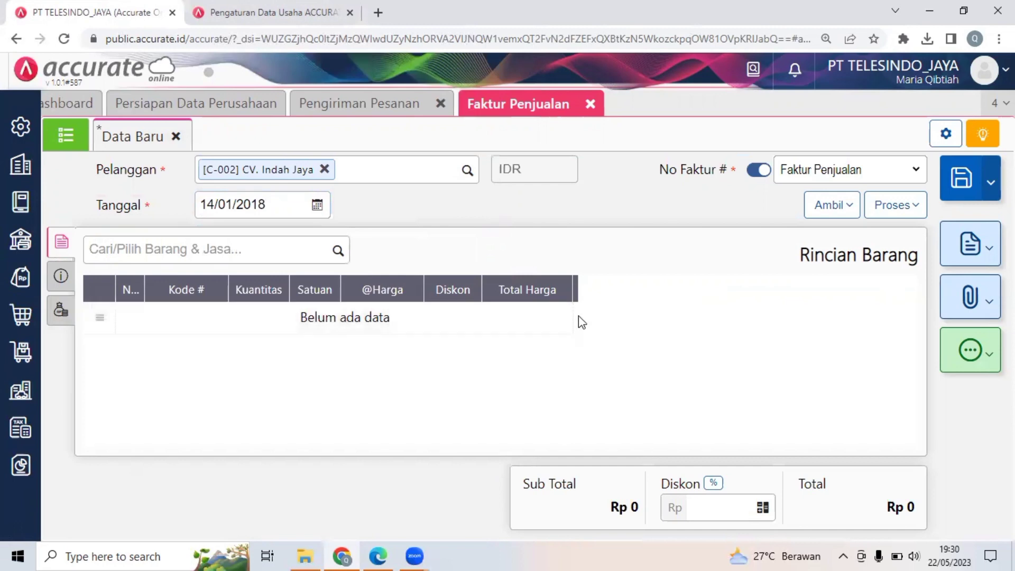
Add 10 units of Lenovo (ITM-004) to the CV. Indah Jaya sales invoice, as listed in Dokumen 12.
{"action": "left_click", "coordinate": [392, 555]}
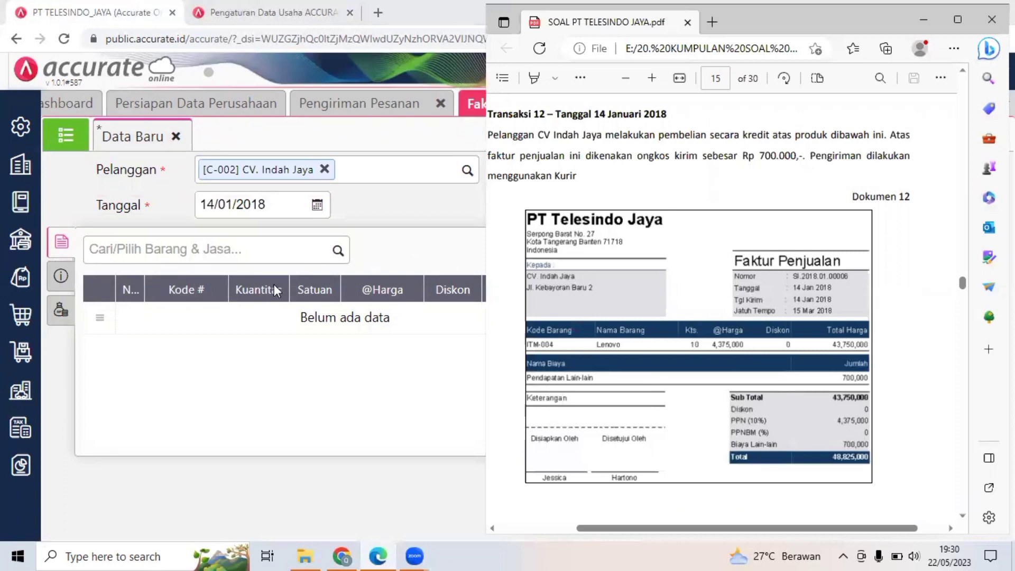
{"action": "left_click", "coordinate": [311, 249]}
{"action": "left_click", "coordinate": [311, 248]}
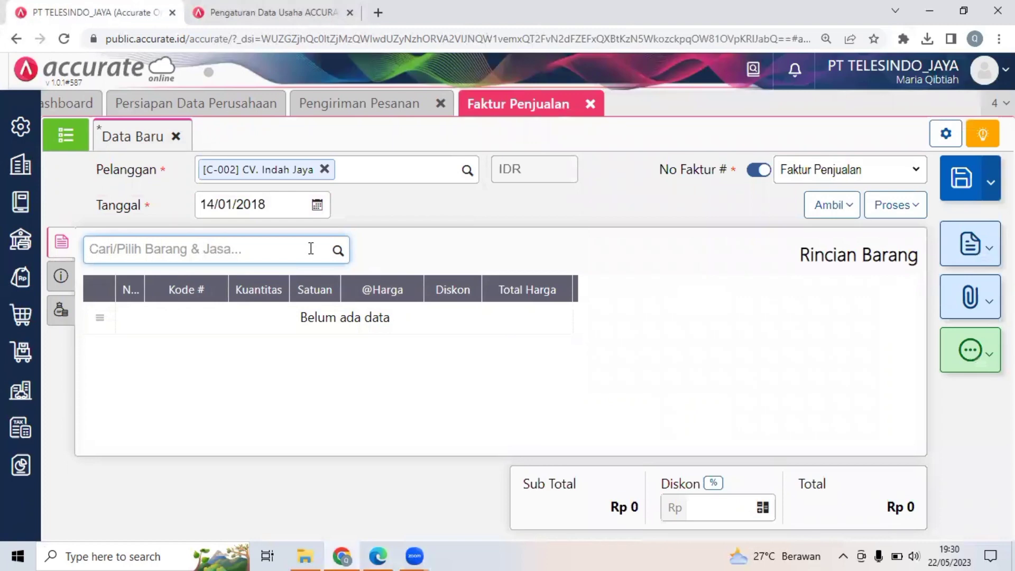
{"action": "type", "text": "leno"}
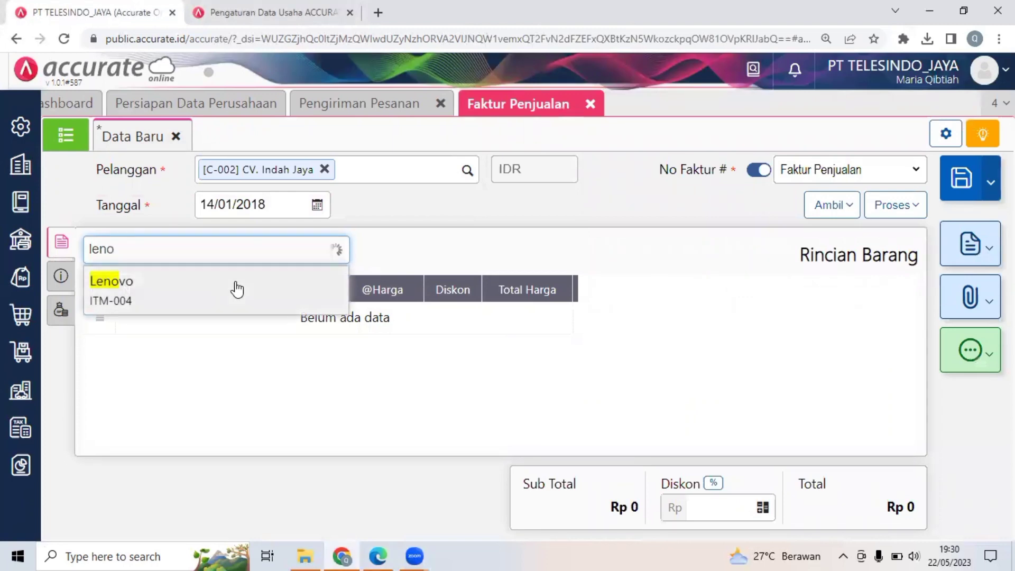
{"action": "left_click", "coordinate": [238, 289]}
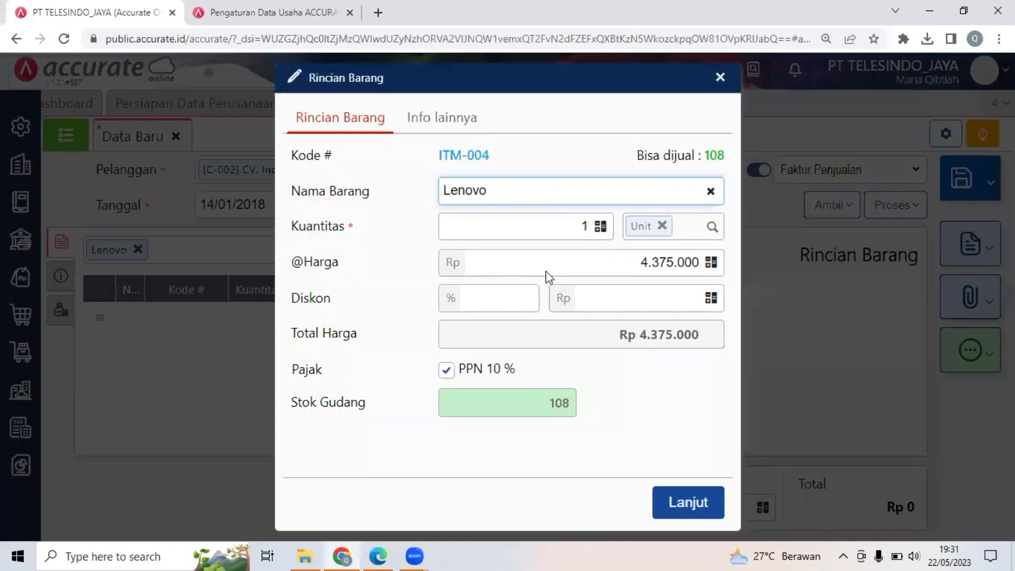
{"action": "left_click", "coordinate": [604, 234]}
{"action": "type", "text": "1"}
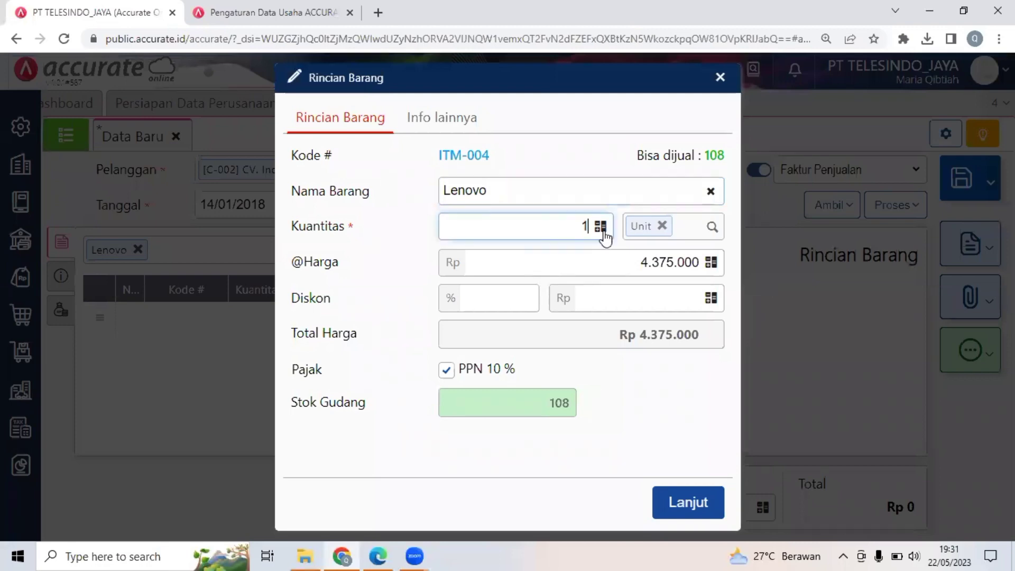
{"action": "type", "text": "0"}
{"action": "left_click", "coordinate": [698, 501]}
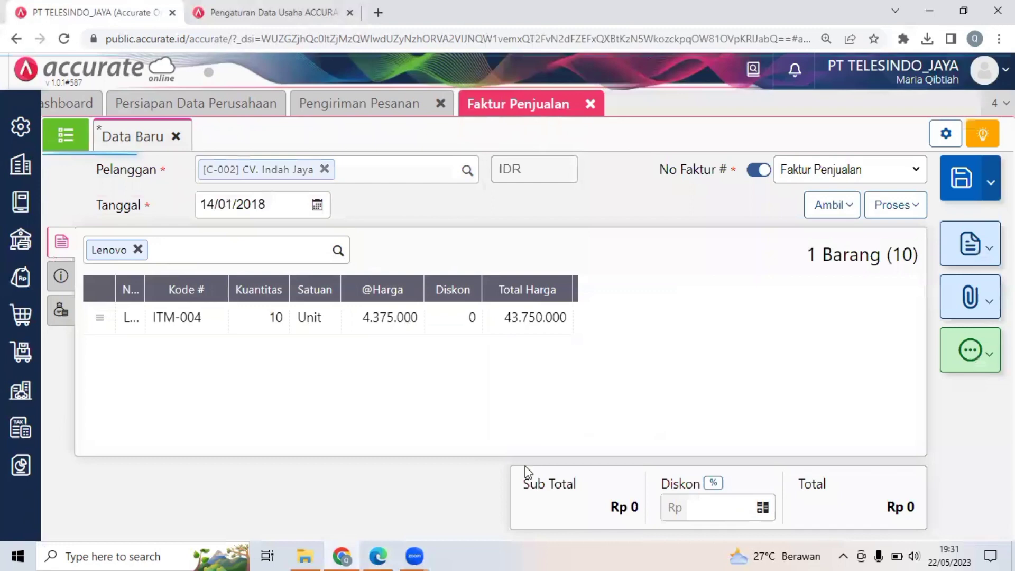
Compare the invoice's item line and totals with Dokumen 12 in the PDF and review its Info lainnya section.
{"action": "left_click", "coordinate": [379, 556]}
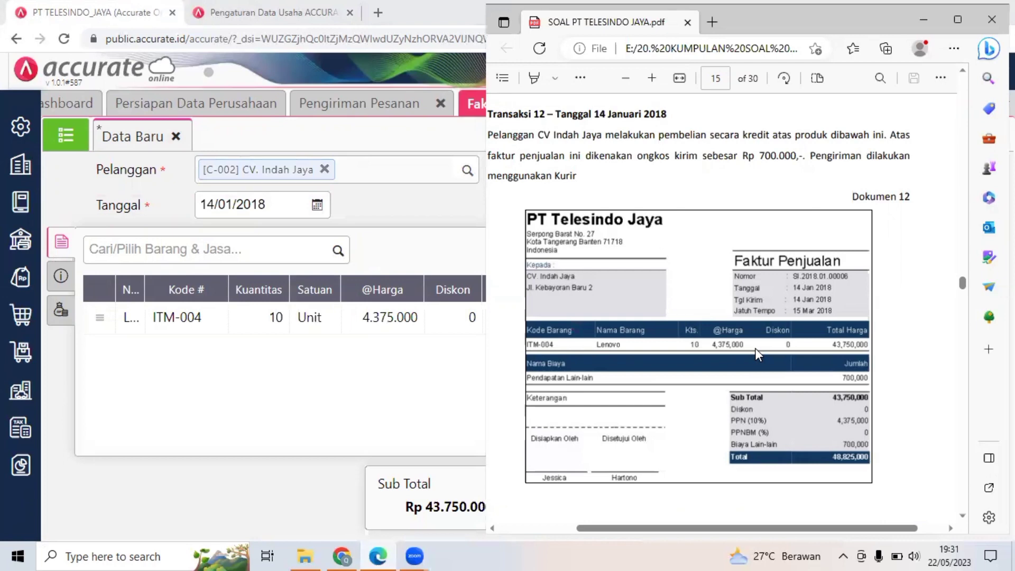
{"action": "left_click", "coordinate": [468, 356]}
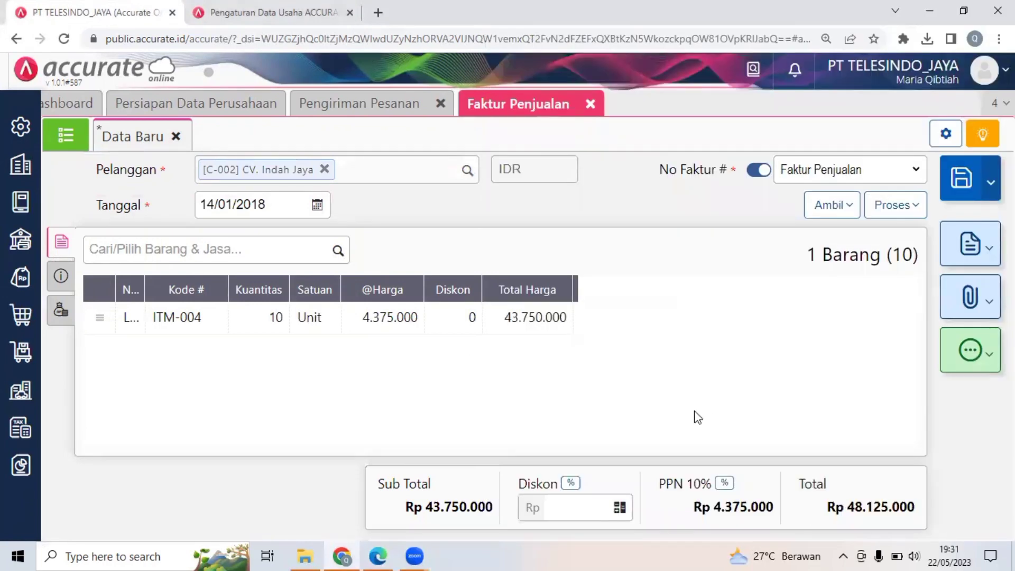
{"action": "left_click", "coordinate": [377, 555]}
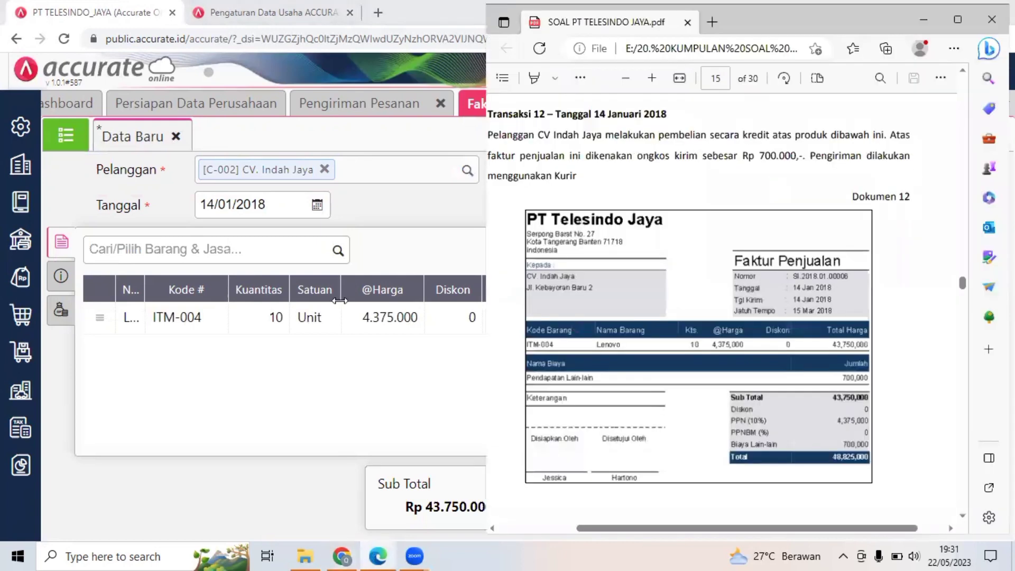
{"action": "left_click", "coordinate": [59, 314]}
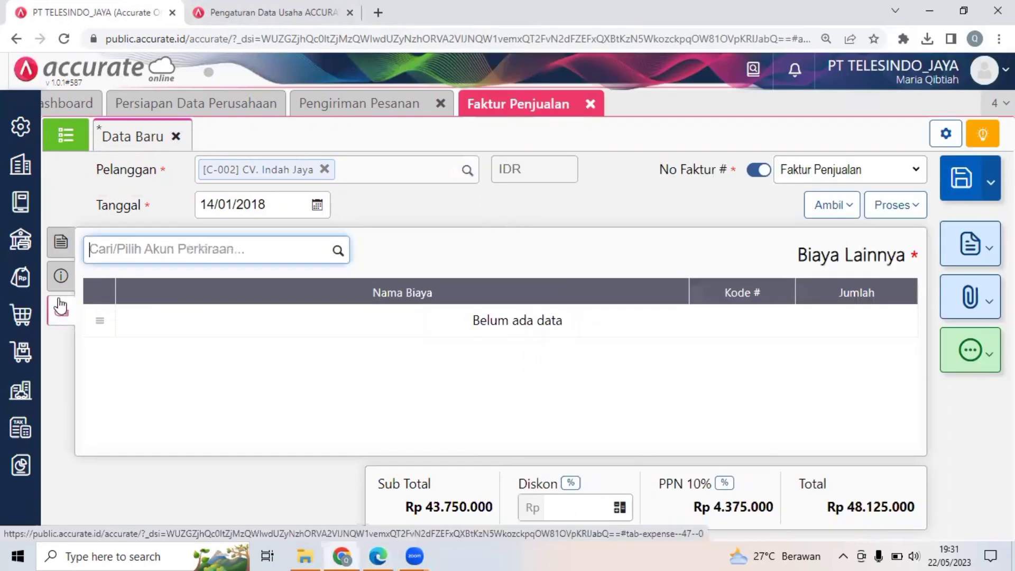
{"action": "left_click", "coordinate": [66, 249]}
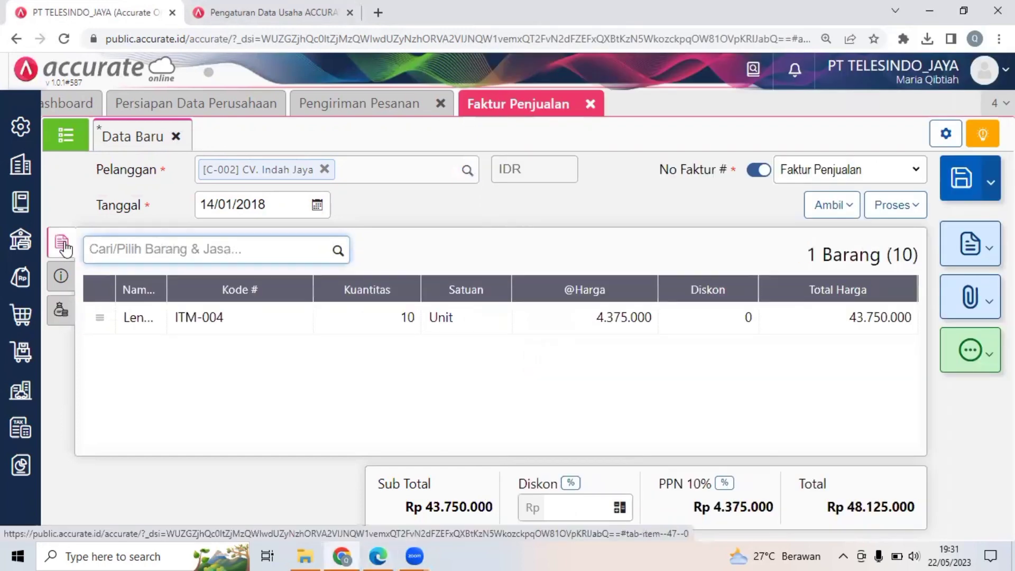
{"action": "left_click", "coordinate": [61, 276]}
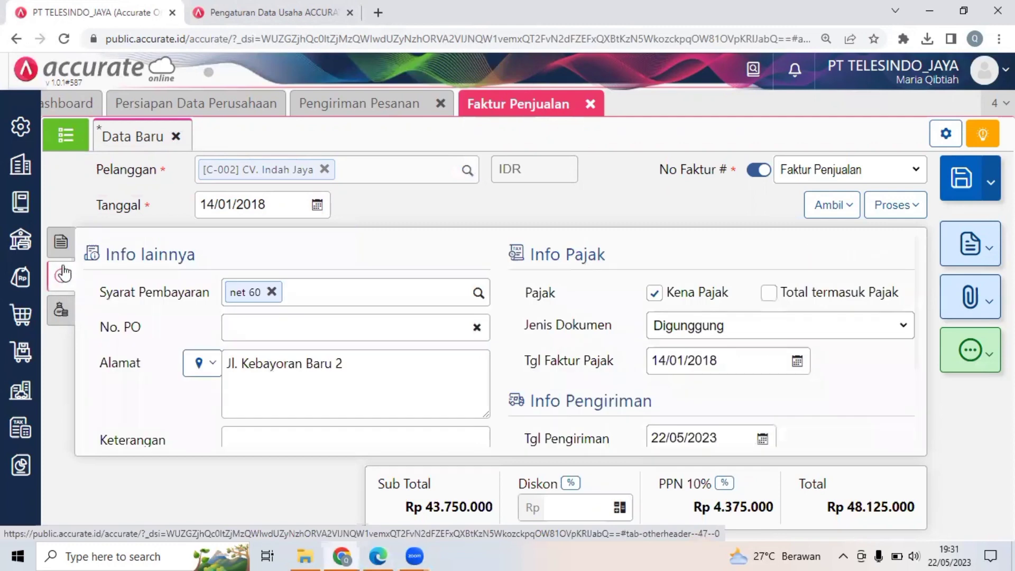
Add Pendapatan Lain-lain (8101) of Rp 700.000 to the invoice's Biaya Lainnya.
{"action": "left_click", "coordinate": [62, 315]}
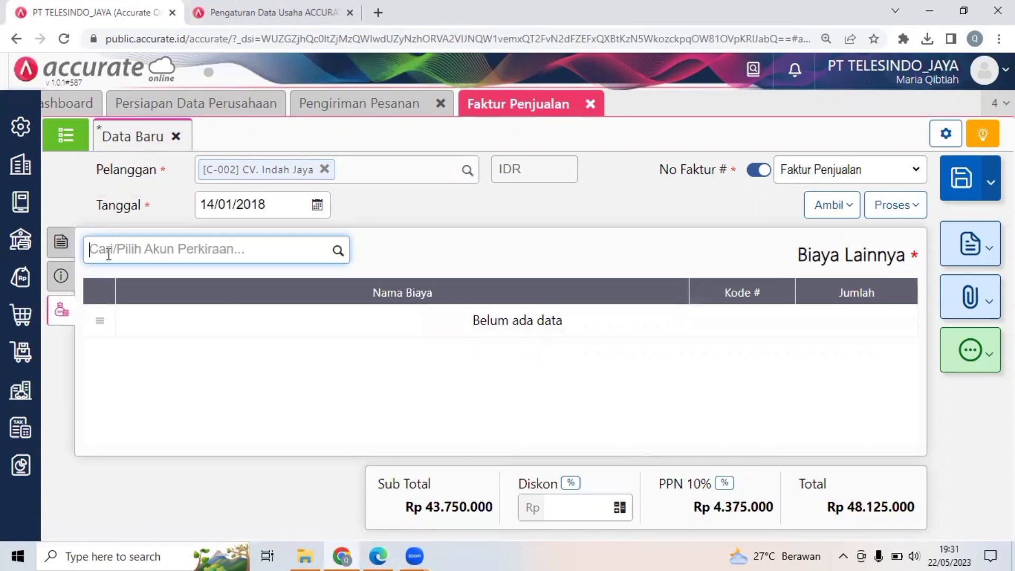
{"action": "type", "text": "pe"}
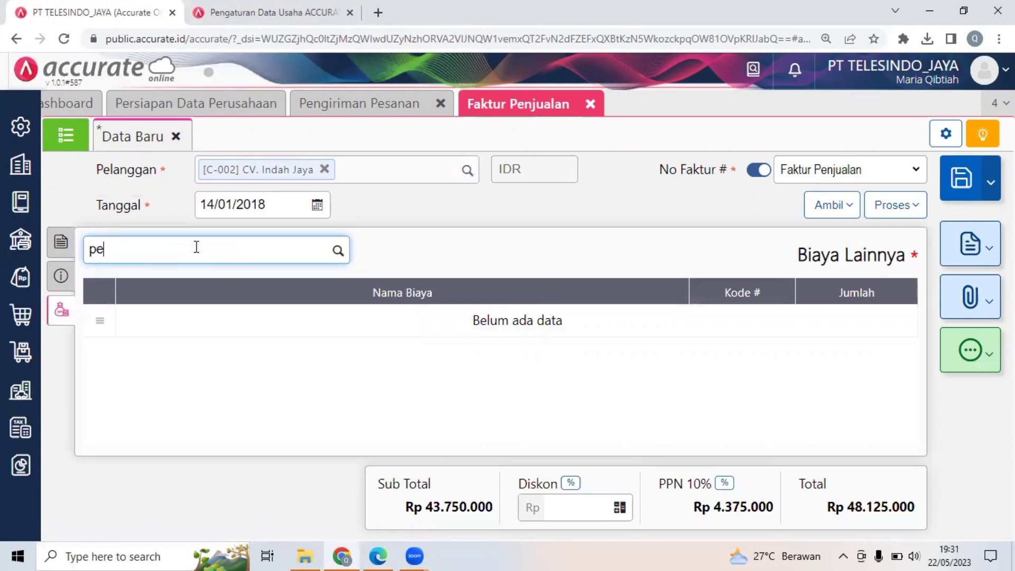
{"action": "type", "text": "ndap"}
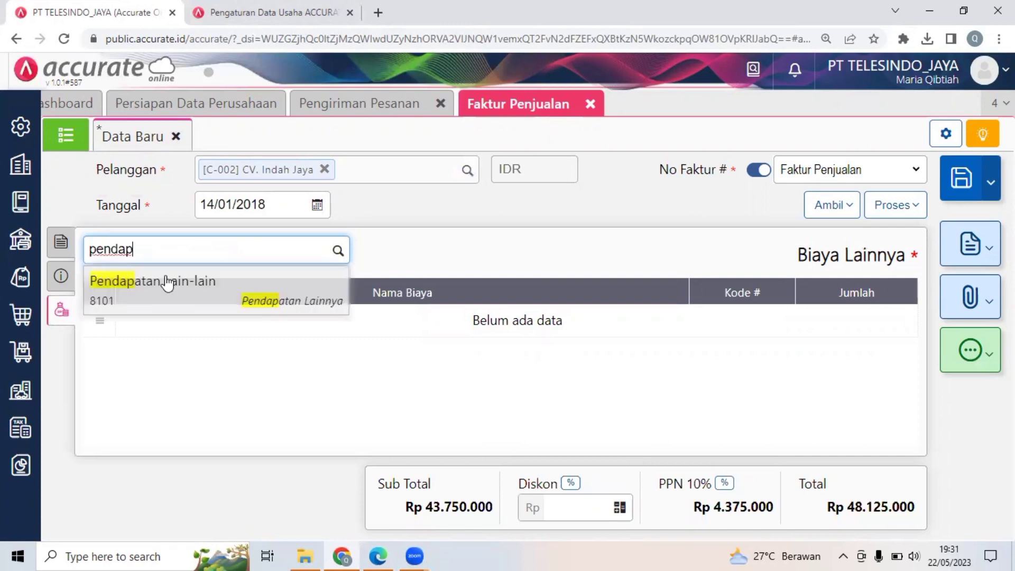
{"action": "left_click", "coordinate": [167, 282]}
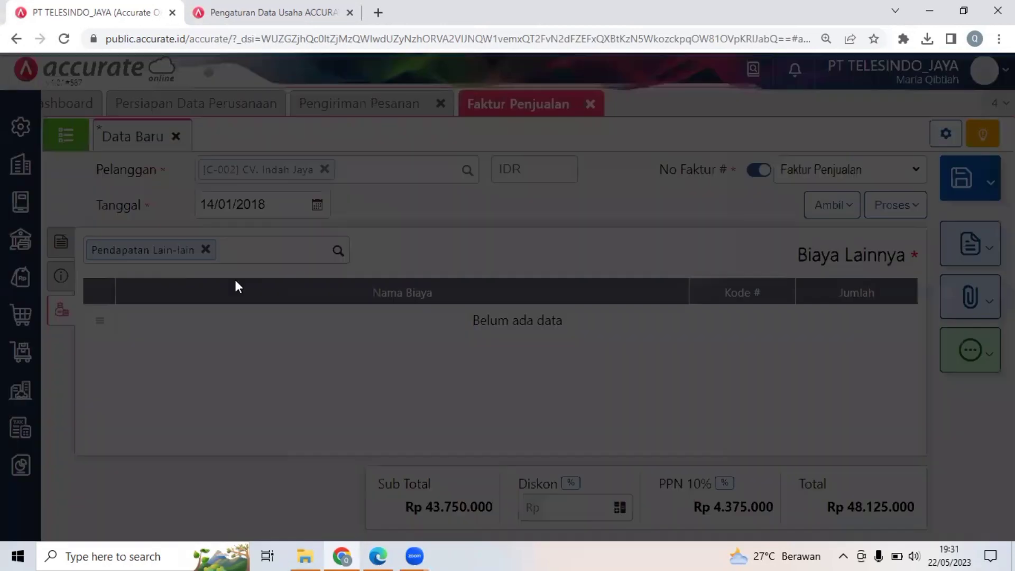
{"action": "left_click", "coordinate": [520, 290]}
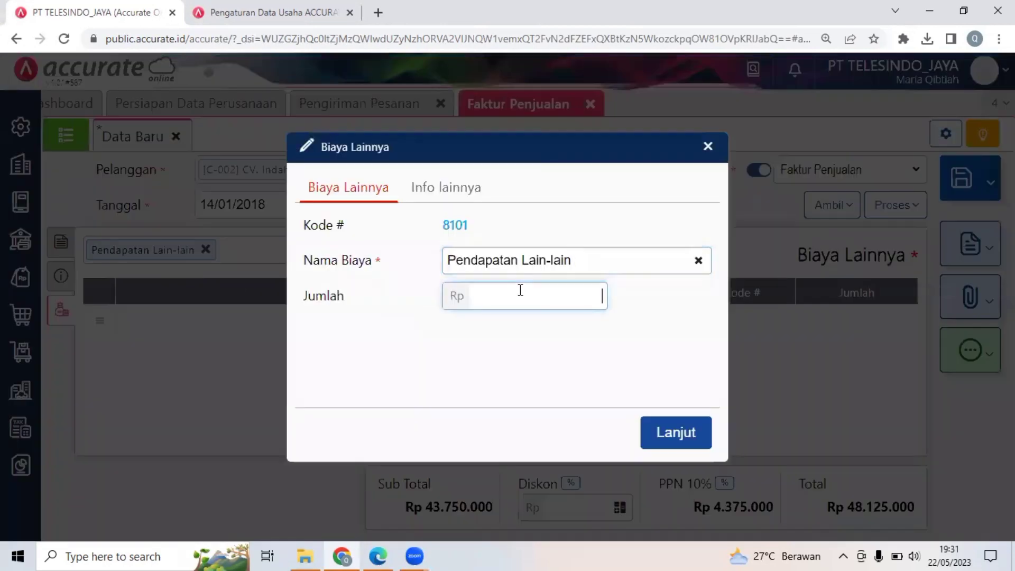
{"action": "type", "text": "700.000"}
{"action": "left_click", "coordinate": [682, 433]}
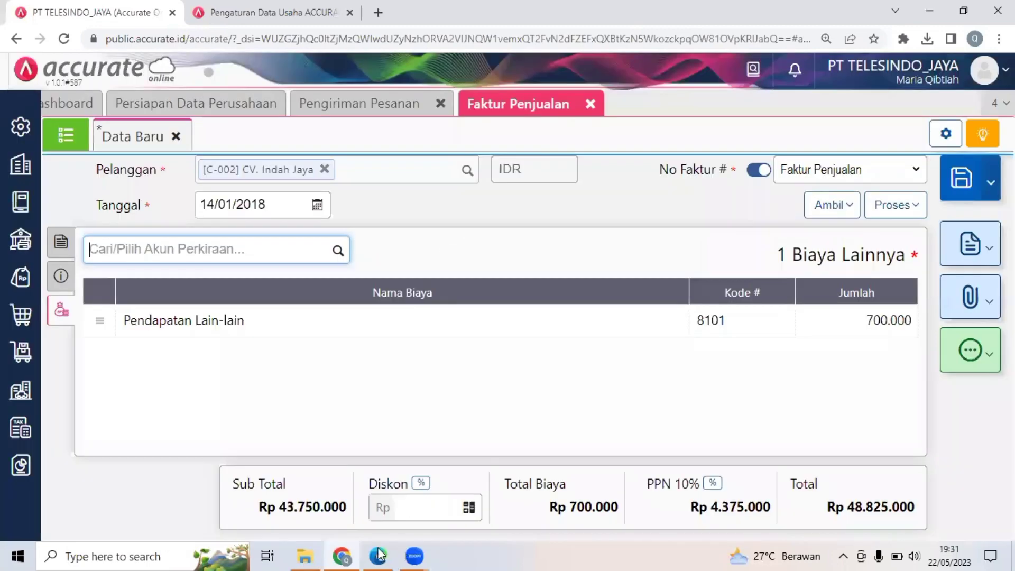
Check the invoice's other cost and final total against the Faktur Penjualan in Dokumen 12.
{"action": "left_click", "coordinate": [379, 556]}
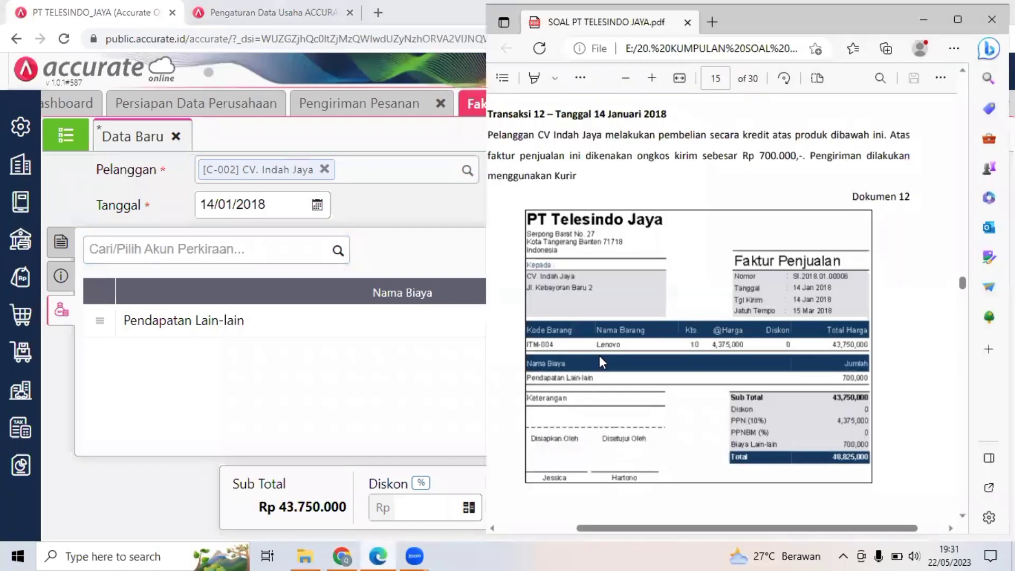
{"action": "left_click", "coordinate": [950, 27]}
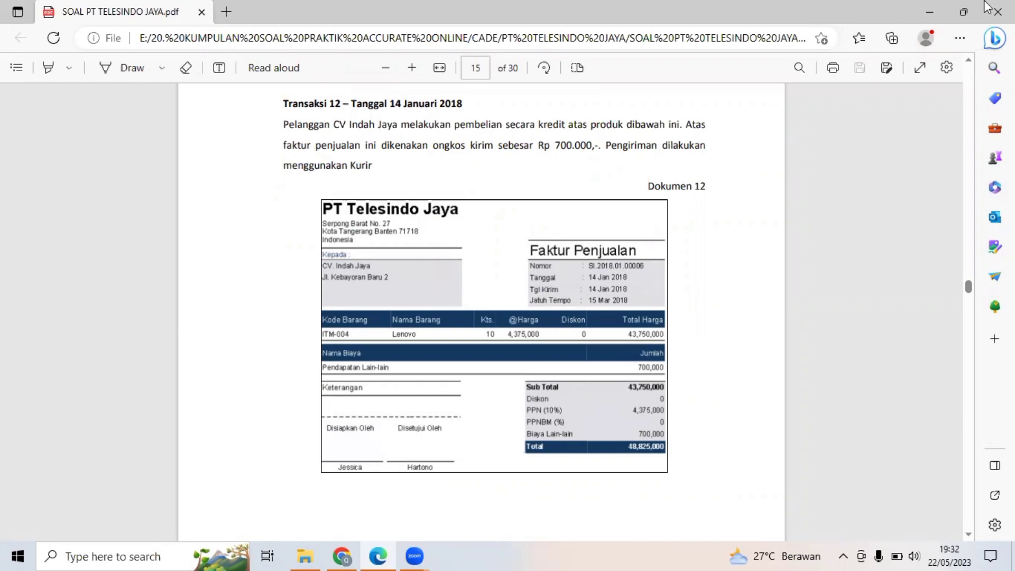
{"action": "left_click", "coordinate": [962, 9]}
{"action": "left_click", "coordinate": [314, 339]}
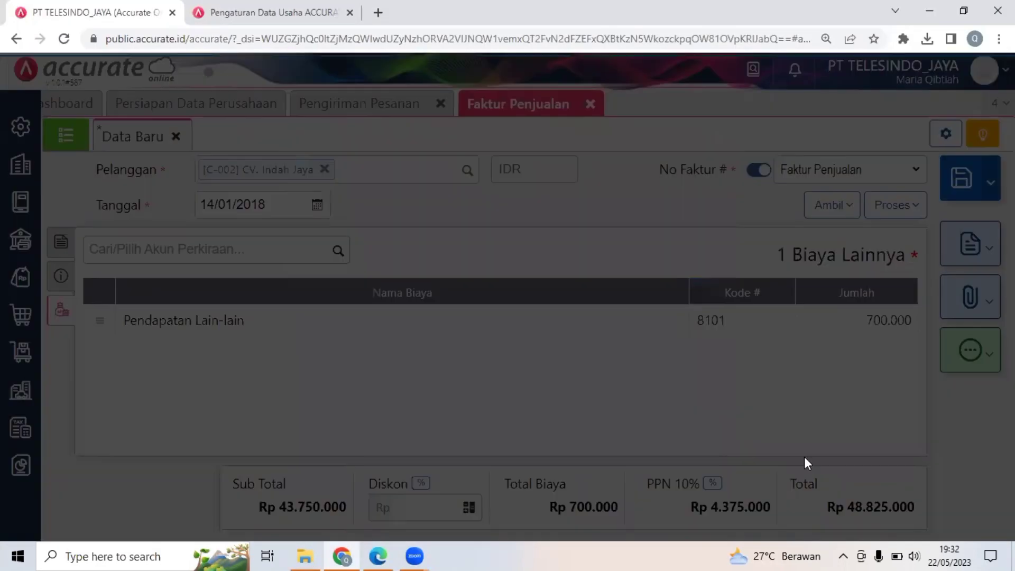
{"action": "left_click", "coordinate": [717, 150]}
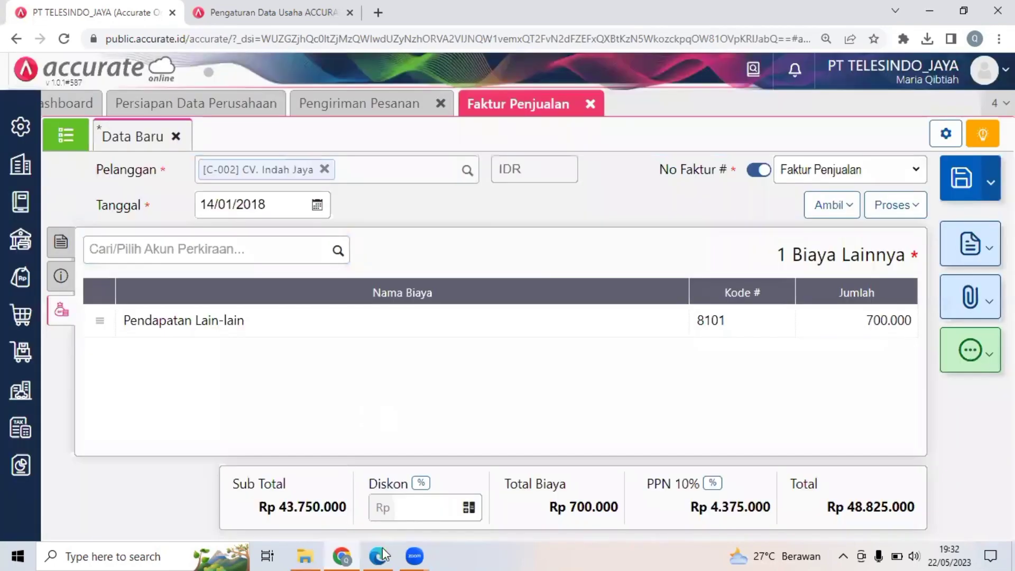
Read the Transaksi 13 description and the Tanda Terima Pembayaran in Dokumen 13 on page 16 of the PDF.
{"action": "left_click", "coordinate": [379, 556]}
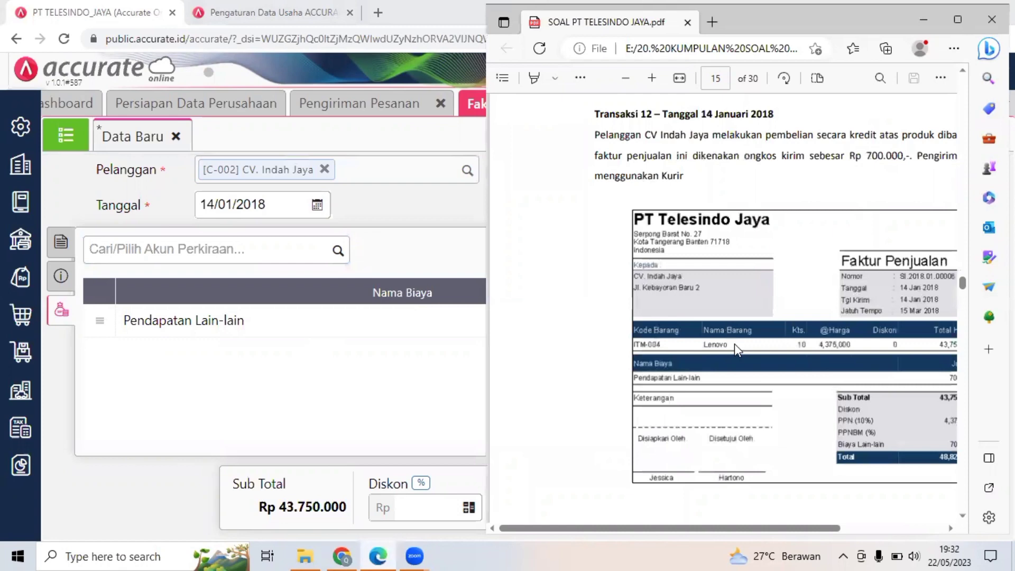
{"action": "scroll", "coordinate": [735, 344], "scroll_direction": "down", "scroll_amount": 3}
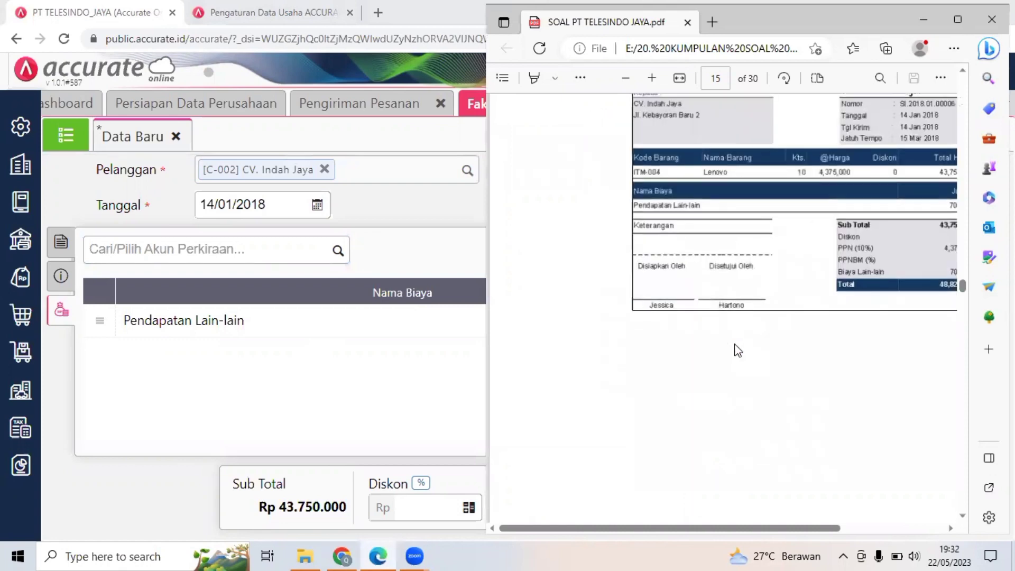
{"action": "scroll", "coordinate": [739, 351], "scroll_direction": "right", "scroll_amount": 2}
{"action": "scroll", "coordinate": [739, 351], "scroll_direction": "down", "scroll_amount": 2}
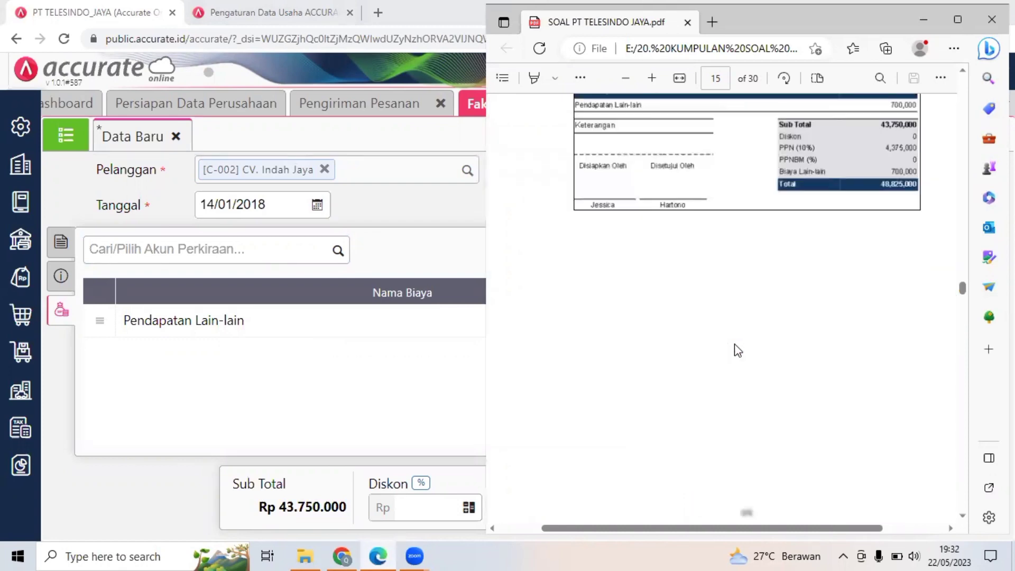
{"action": "scroll", "coordinate": [738, 350], "scroll_direction": "down", "scroll_amount": 5}
{"action": "scroll", "coordinate": [738, 350], "scroll_direction": "down", "scroll_amount": 3}
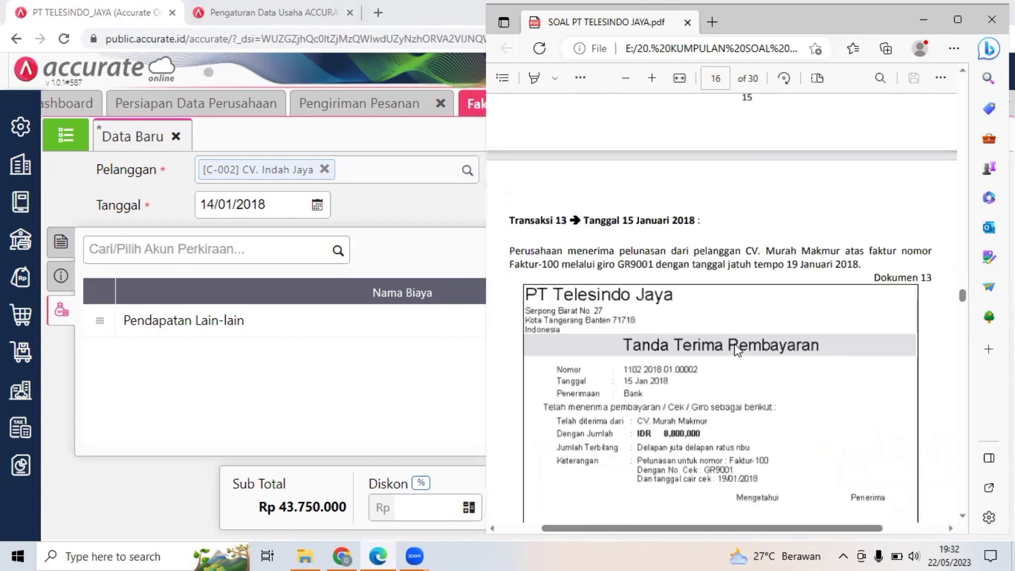
{"action": "scroll", "coordinate": [737, 350], "scroll_direction": "down", "scroll_amount": 1}
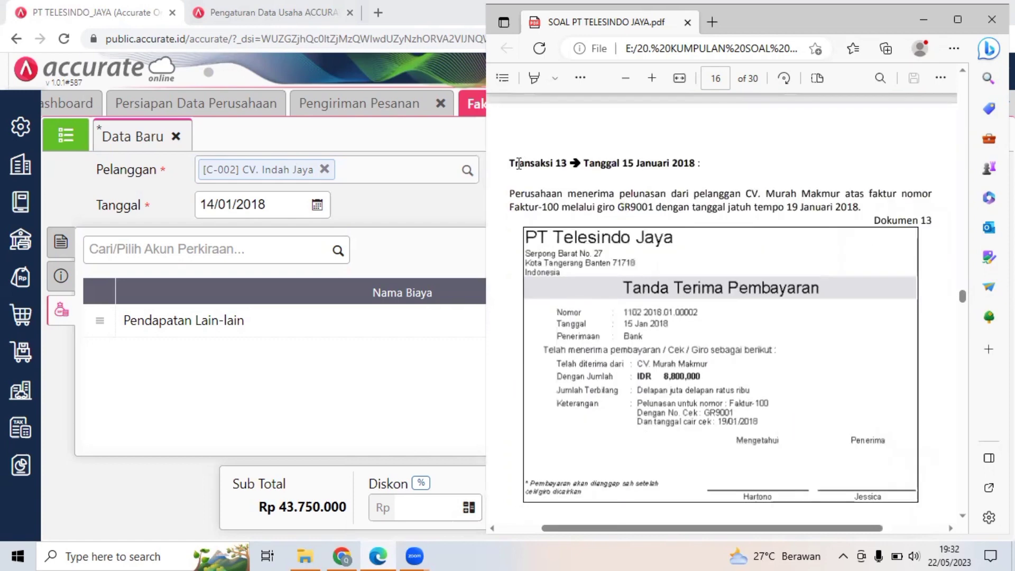
{"action": "triple_click", "coordinate": [672, 164]}
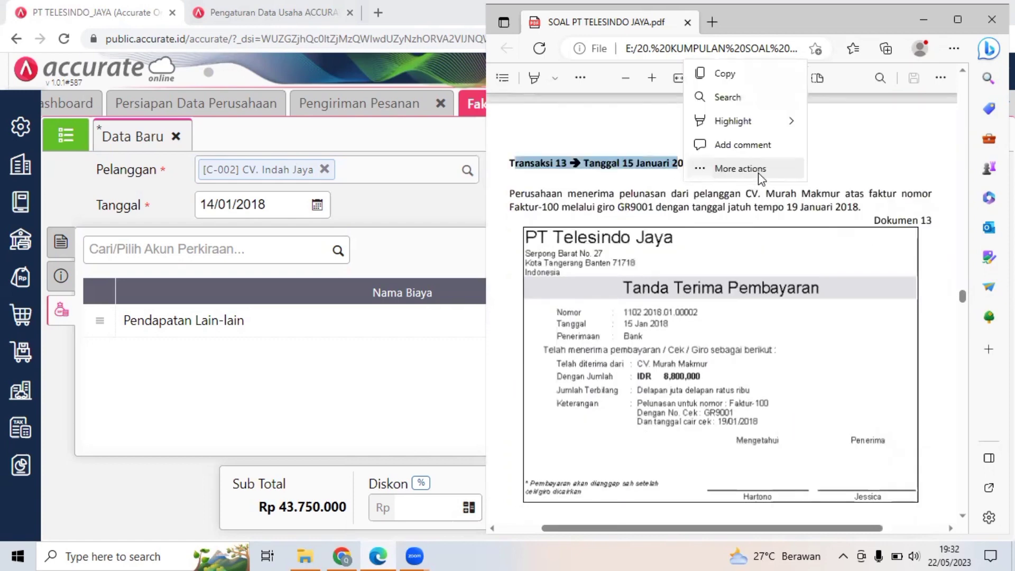
{"action": "left_click", "coordinate": [761, 176]}
{"action": "left_click", "coordinate": [559, 186]}
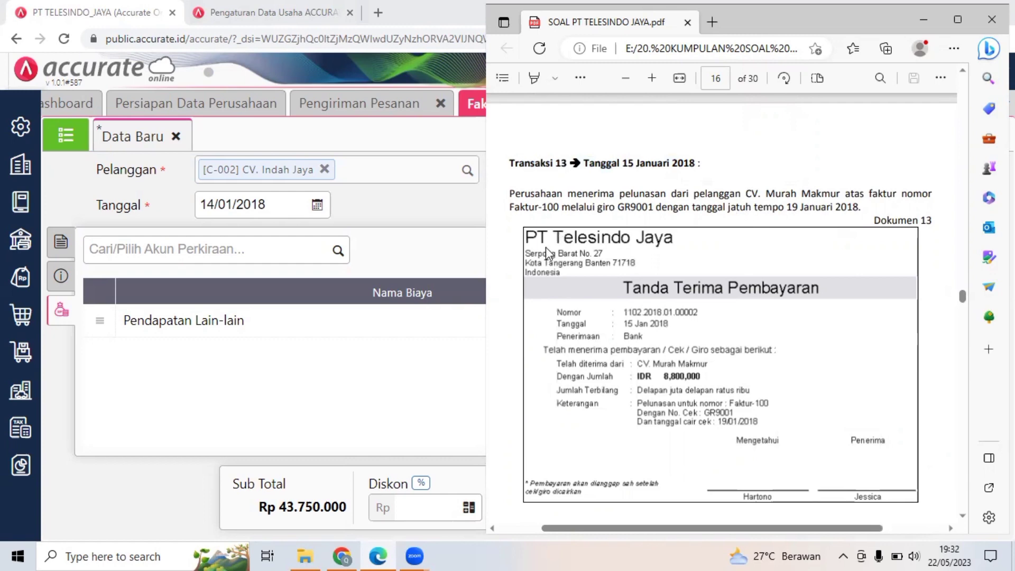
Save the CV. Indah Jaya sales invoice and close the Faktur Penjualan and Pengiriman Pesanan forms.
{"action": "left_click", "coordinate": [410, 220]}
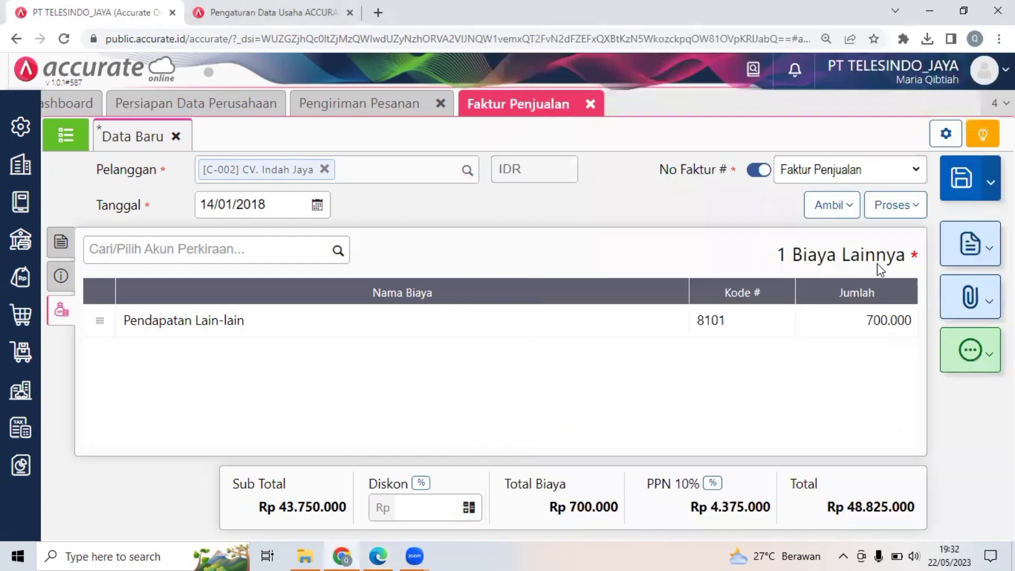
{"action": "left_click", "coordinate": [964, 177]}
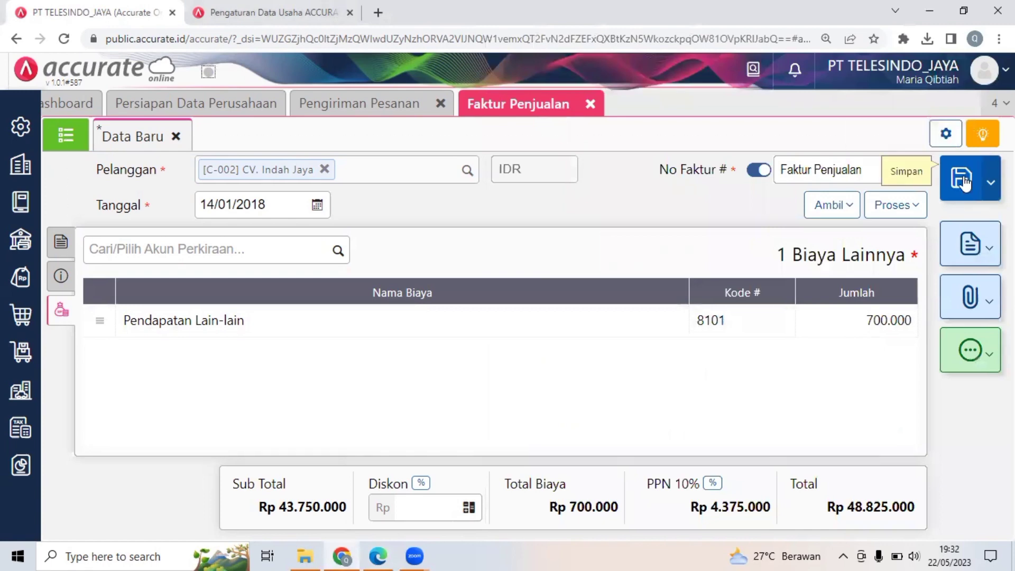
{"action": "left_click", "coordinate": [593, 108]}
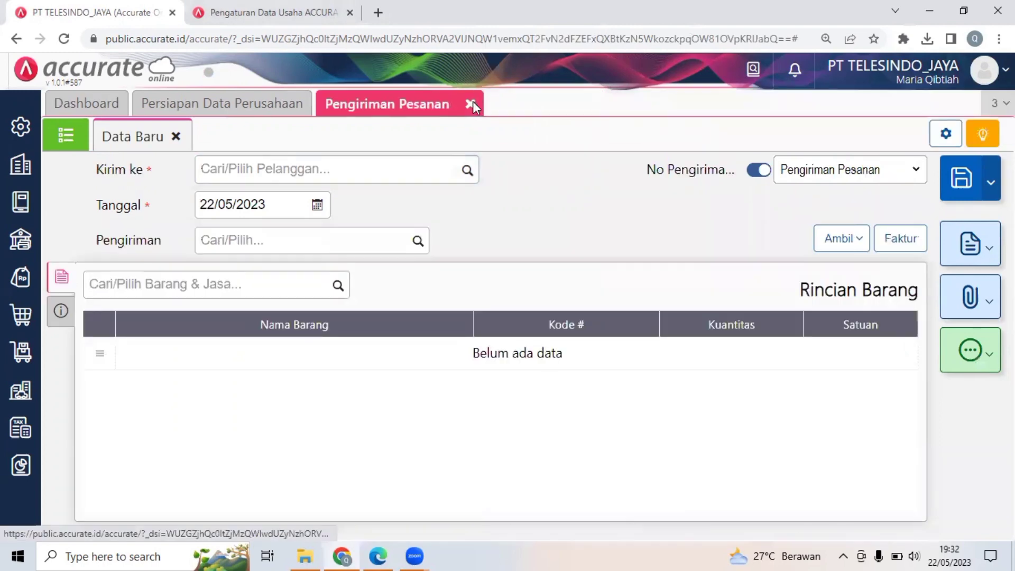
{"action": "left_click", "coordinate": [473, 103]}
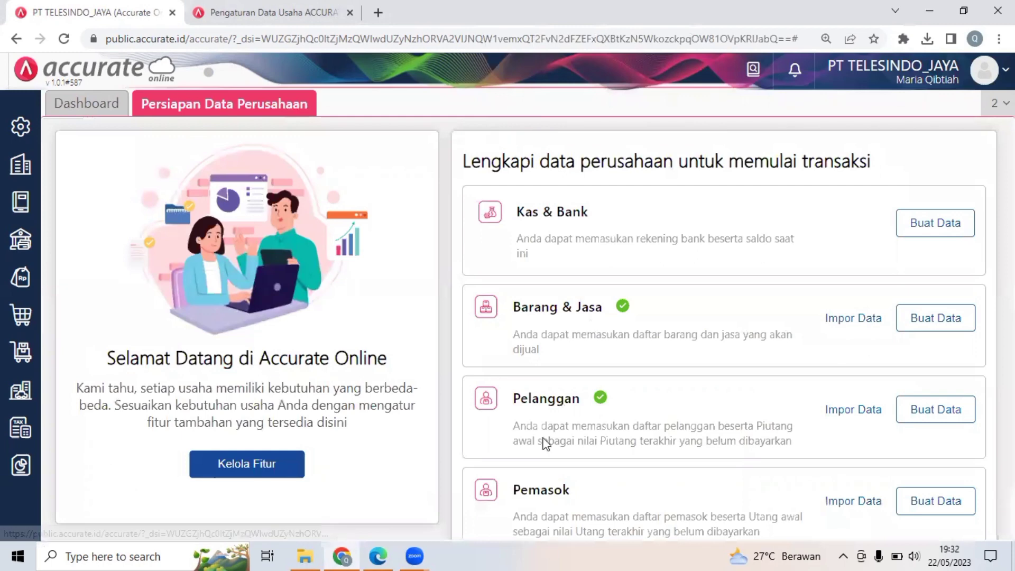
Switch to SOAL PT TELESINDO JAYA.pdf in Edge, maximize it and reread Transaksi 13 with its Dokumen 13 payment receipt.
{"action": "left_click", "coordinate": [378, 555]}
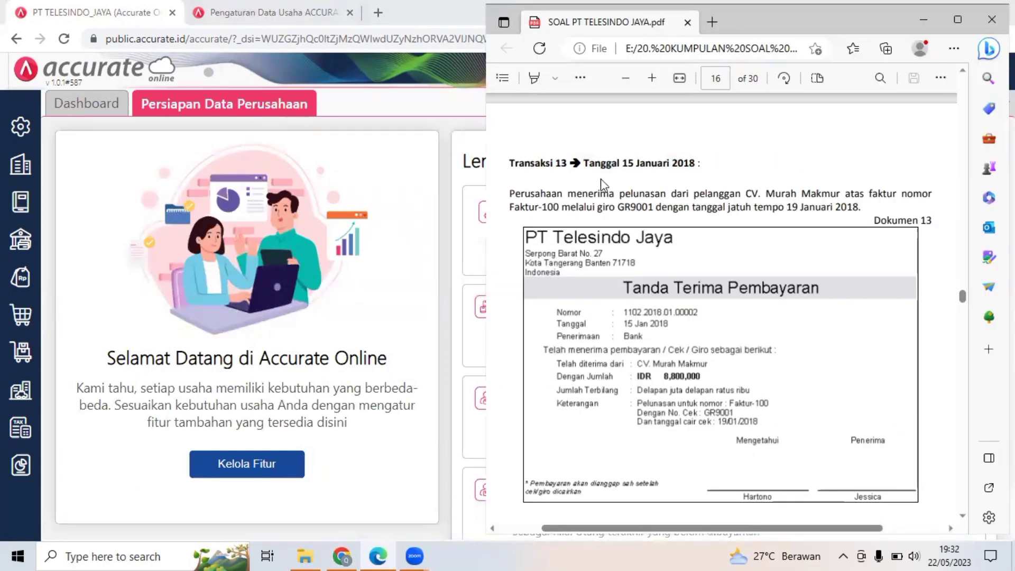
{"action": "left_click", "coordinate": [956, 9]}
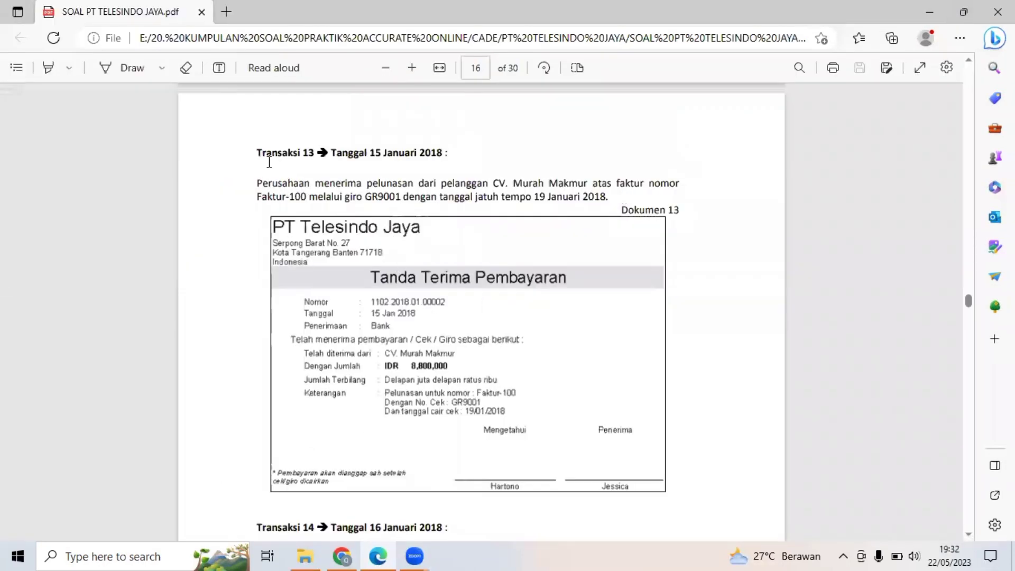
{"action": "triple_click", "coordinate": [447, 154]}
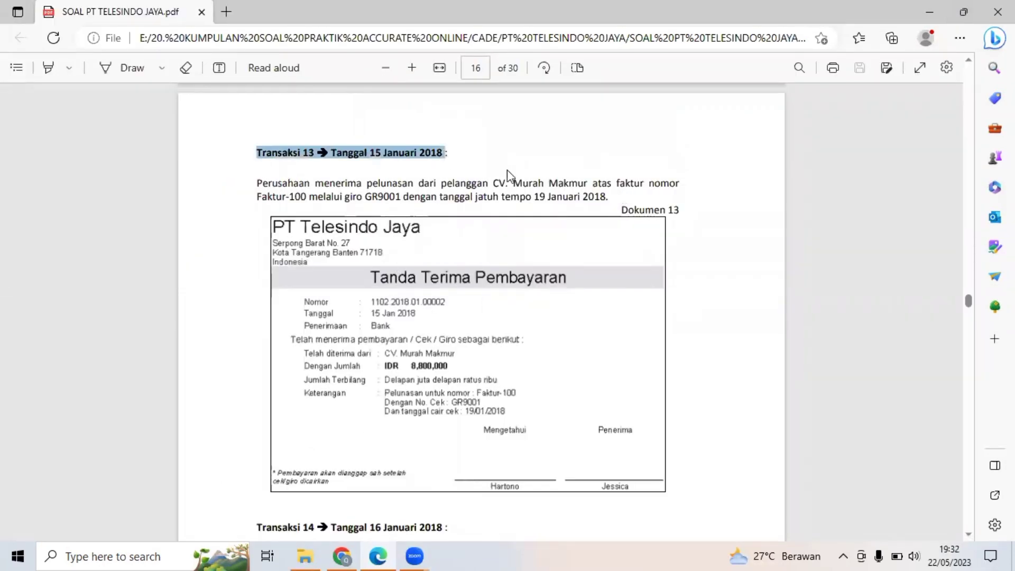
{"action": "left_click", "coordinate": [366, 186]}
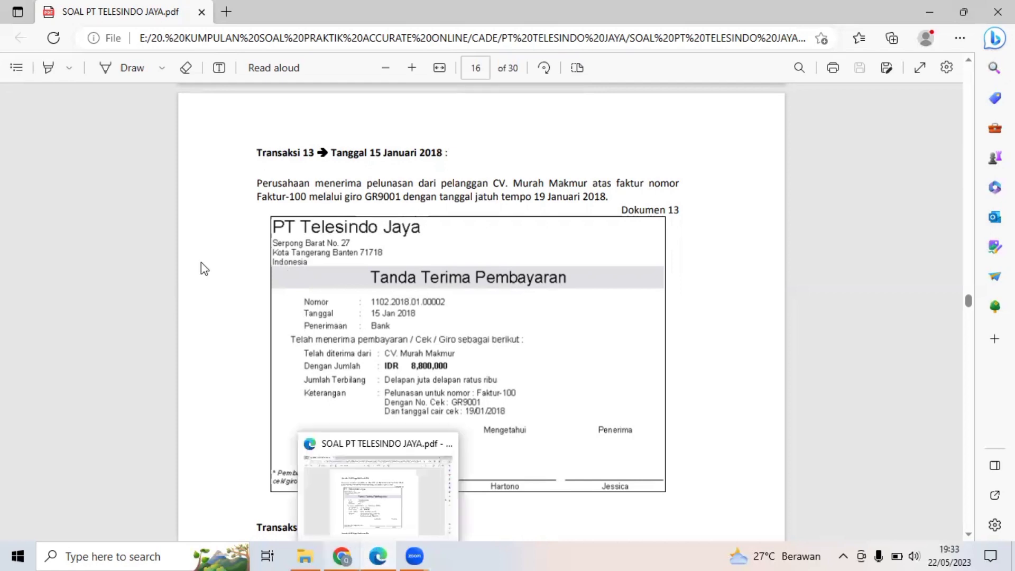
Return to Accurate Online, start a new Penerimaan Penjualan and choose CV. Murah Makmur as the paying customer.
{"action": "key", "text": "alt+Tab"}
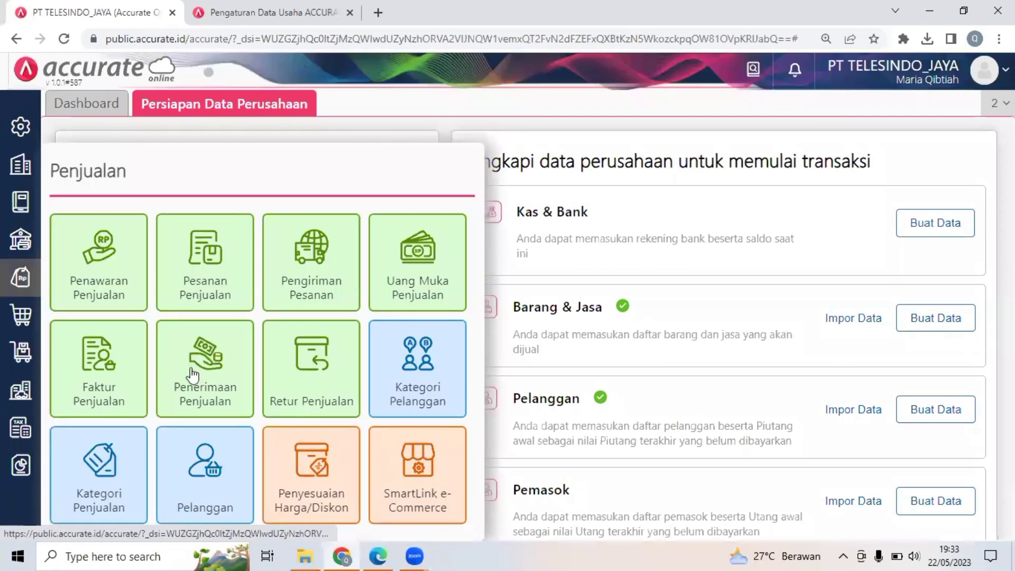
{"action": "left_click", "coordinate": [191, 369]}
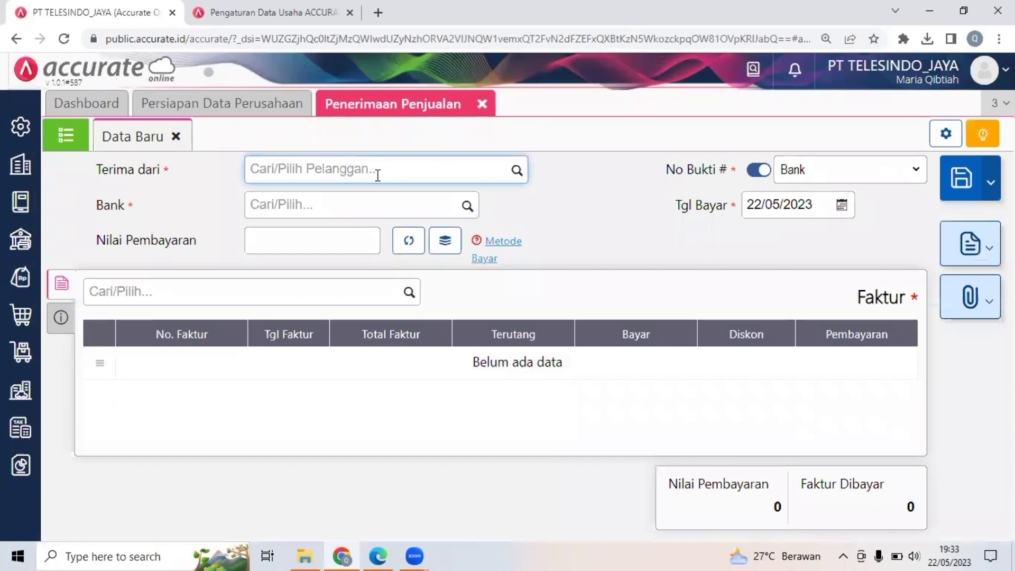
{"action": "type", "text": "mur"}
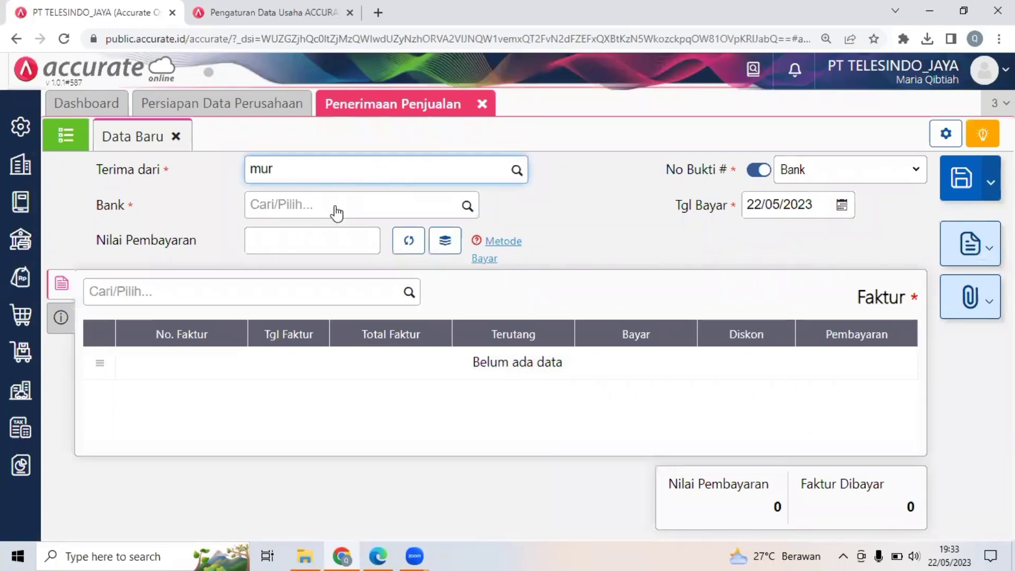
{"action": "left_click", "coordinate": [336, 214]}
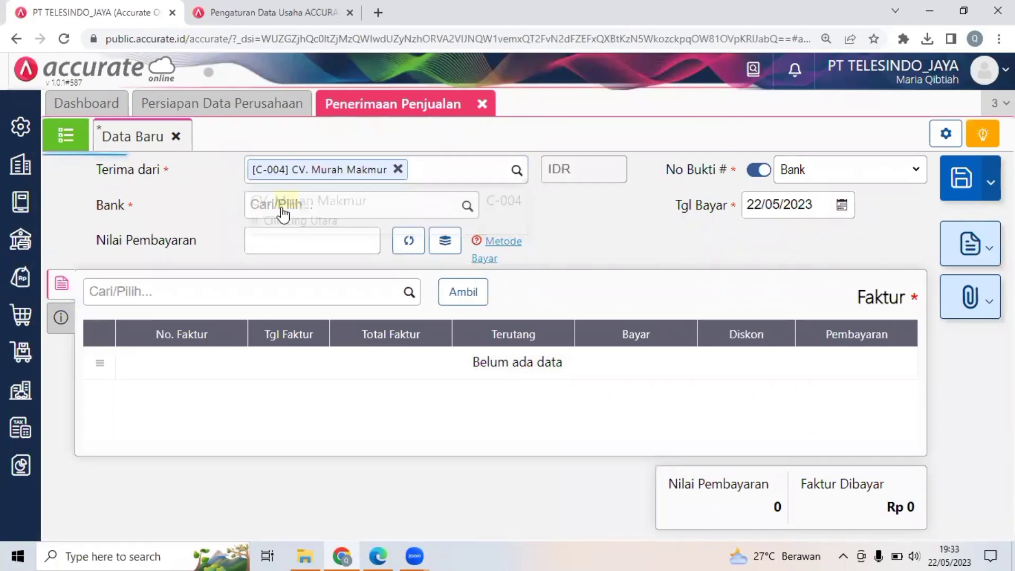
Set the receipt's bank account to Bank and its payment date to 15/01/2018.
{"action": "left_click", "coordinate": [455, 208]}
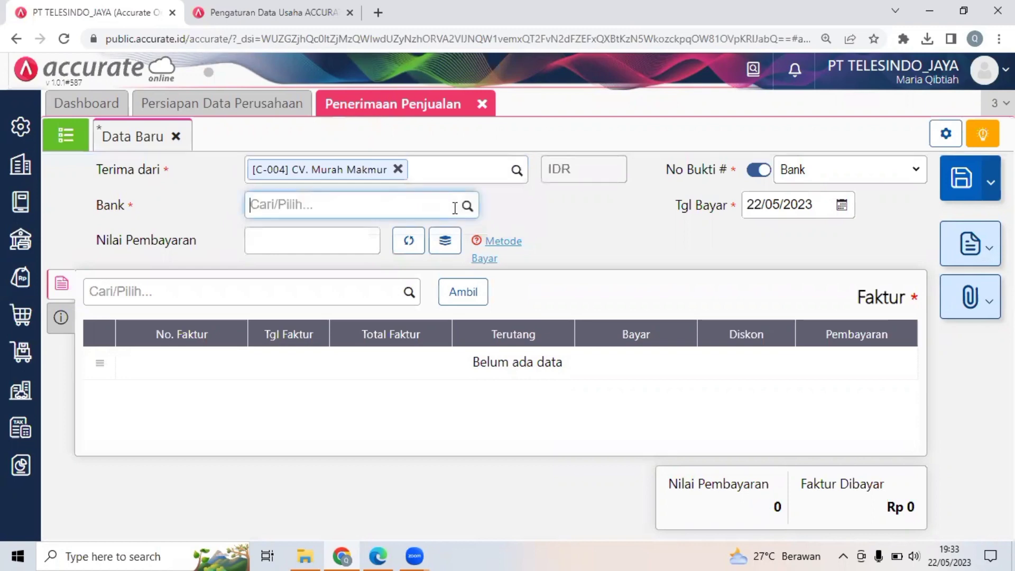
{"action": "type", "text": "bank"}
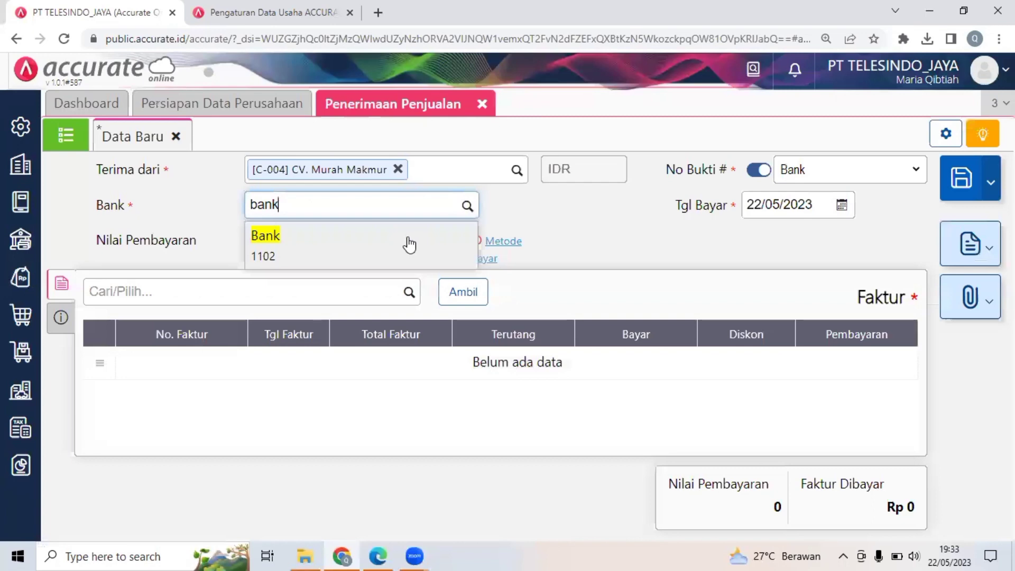
{"action": "left_click", "coordinate": [410, 245]}
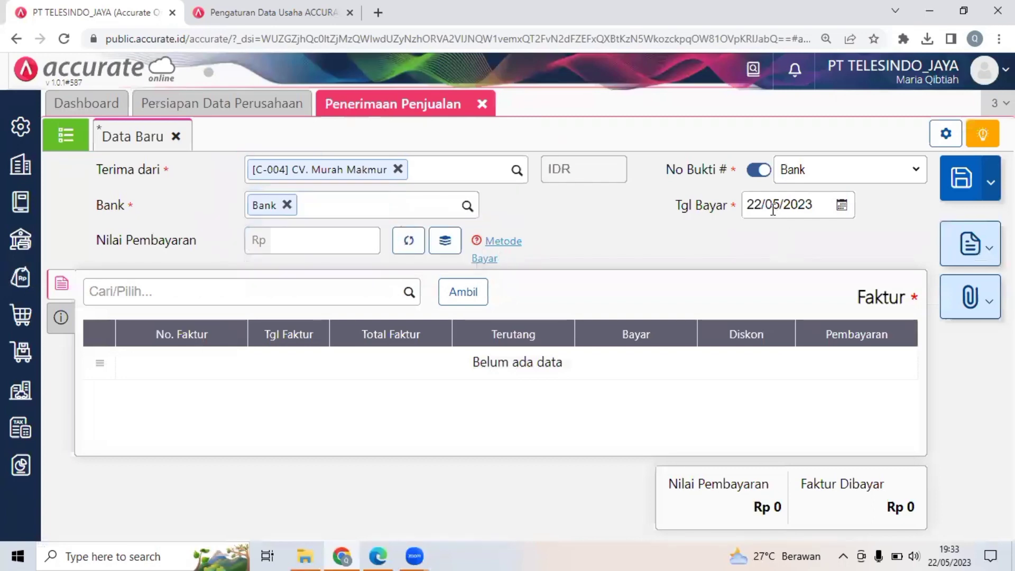
{"action": "key", "text": "Tab"}
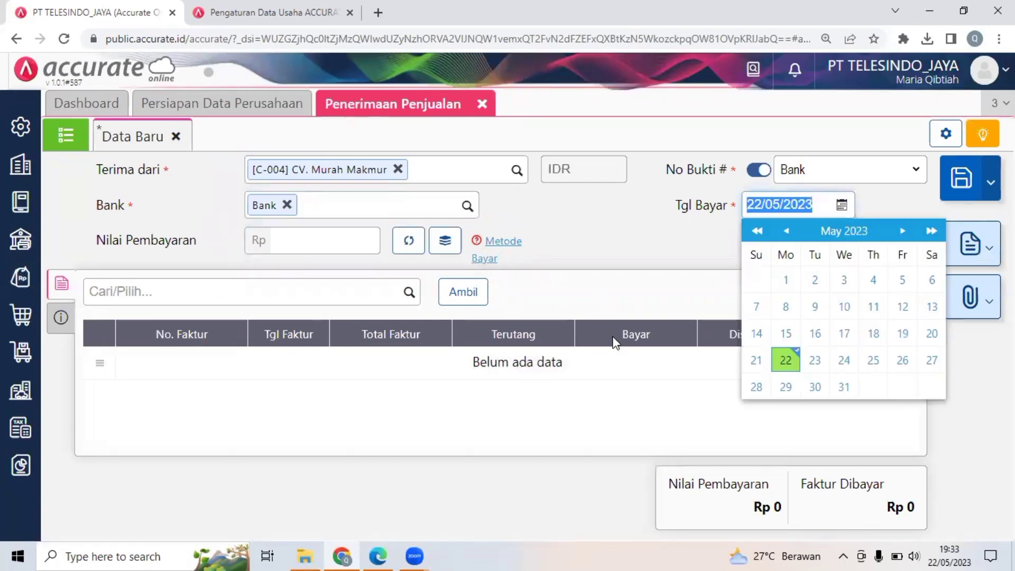
{"action": "type", "text": "15/01/2"}
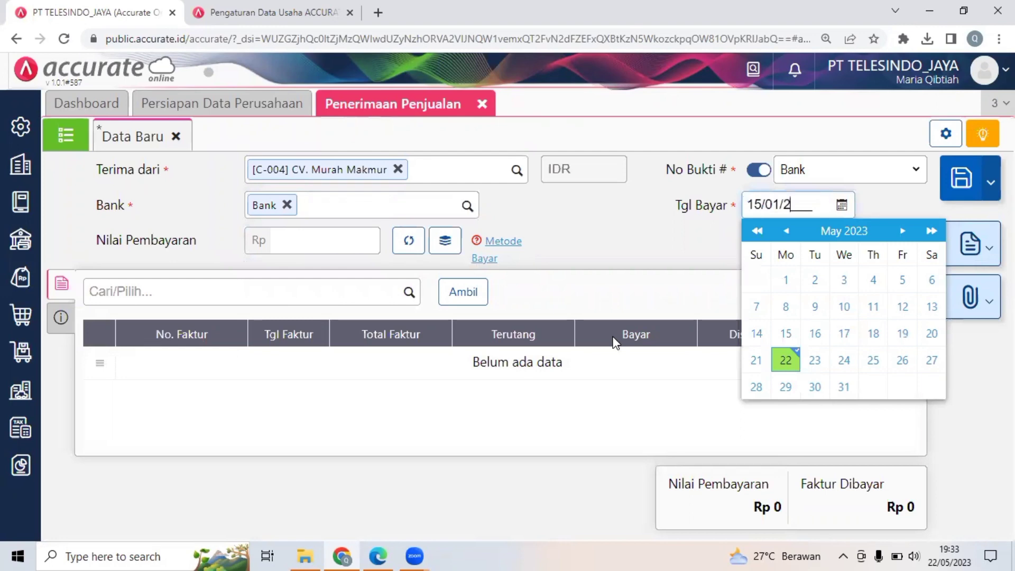
{"action": "type", "text": "018"}
{"action": "left_click", "coordinate": [696, 267]}
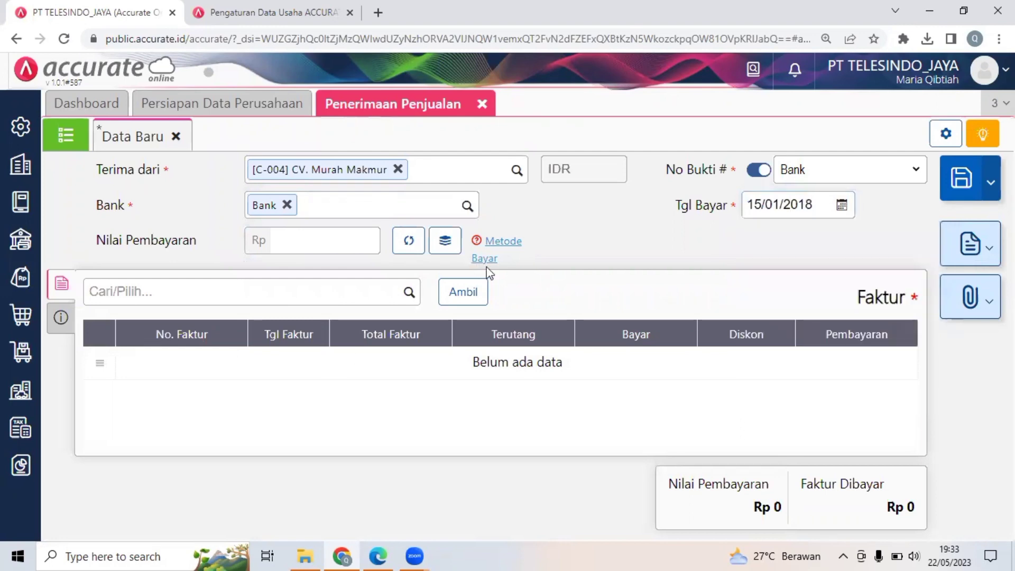
Take only Faktur-100 from the customer's unpaid invoices and fill Nilai Pembayaran with its Rp 8.800.000 total.
{"action": "left_click", "coordinate": [454, 299]}
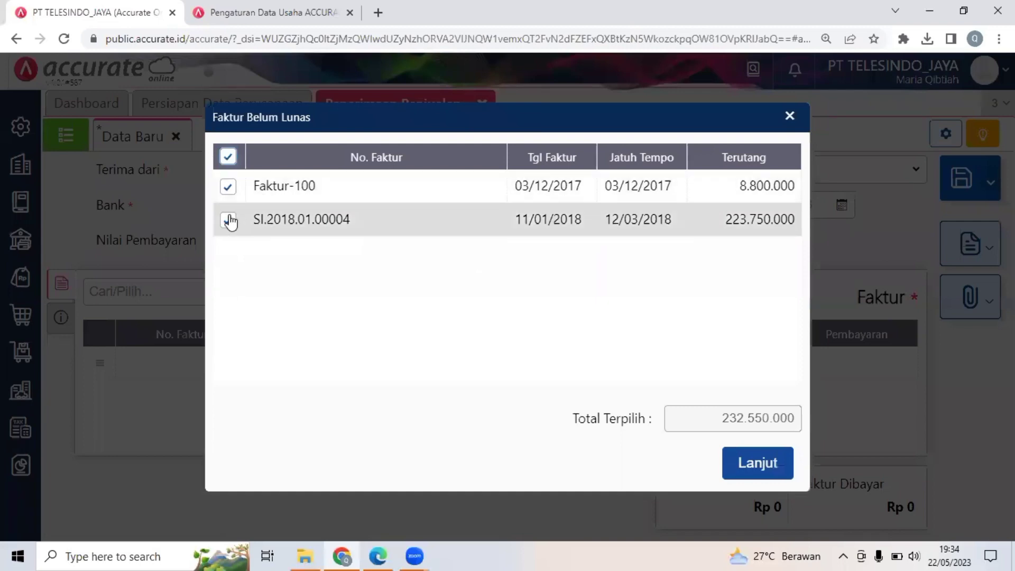
{"action": "left_click", "coordinate": [229, 220]}
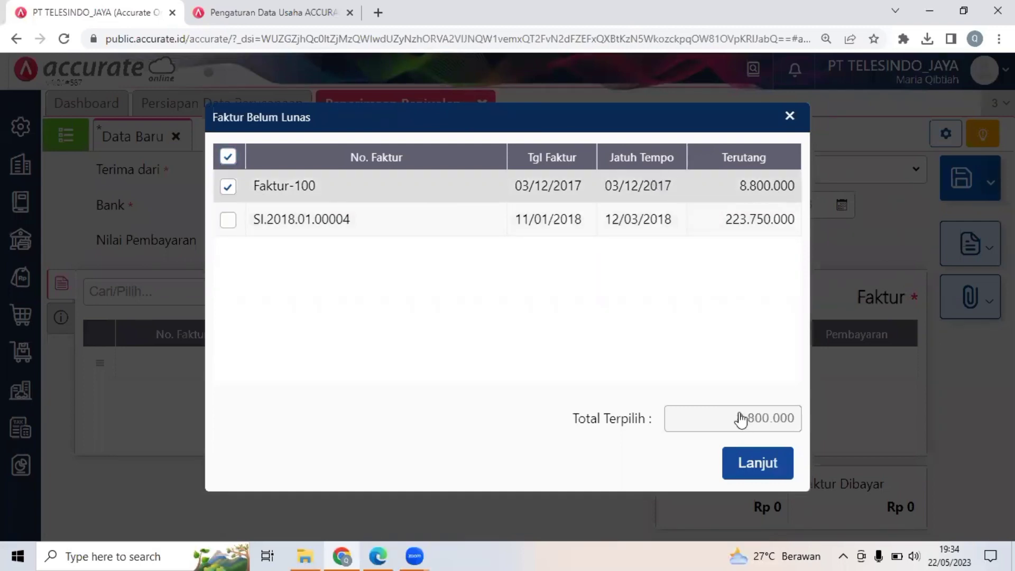
{"action": "left_click", "coordinate": [743, 464]}
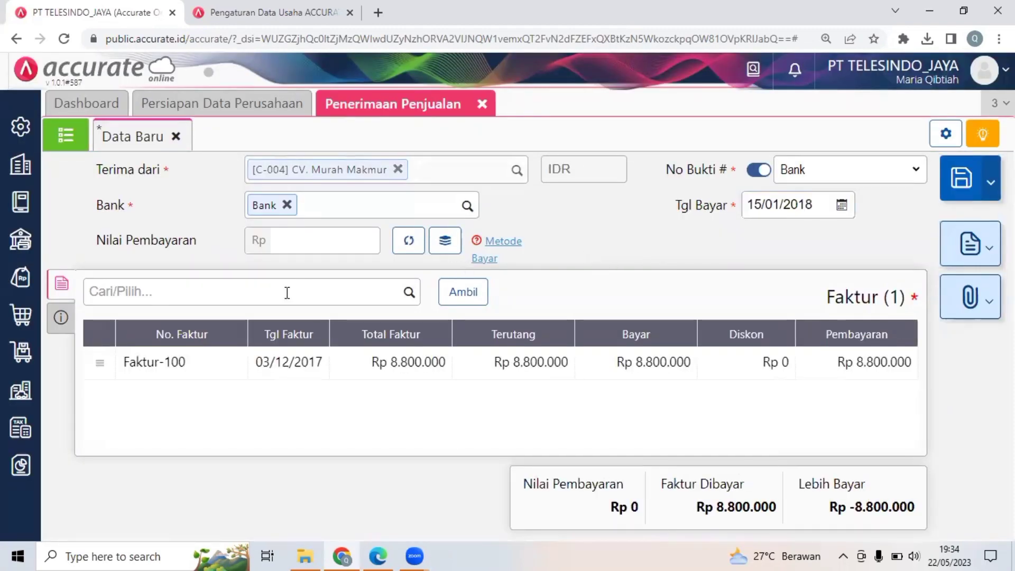
{"action": "left_click", "coordinate": [417, 248]}
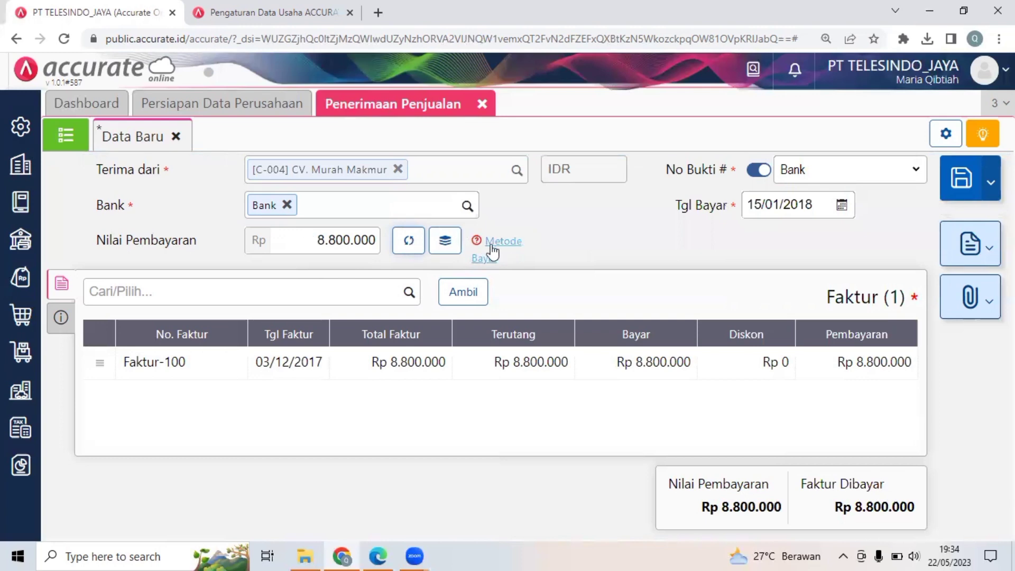
Set the receipt's Metode Bayar to Cek/Giro with cheque number GR9001 and Tanggal Cek 19/01/2018.
{"action": "mouse_move", "coordinate": [511, 249]}
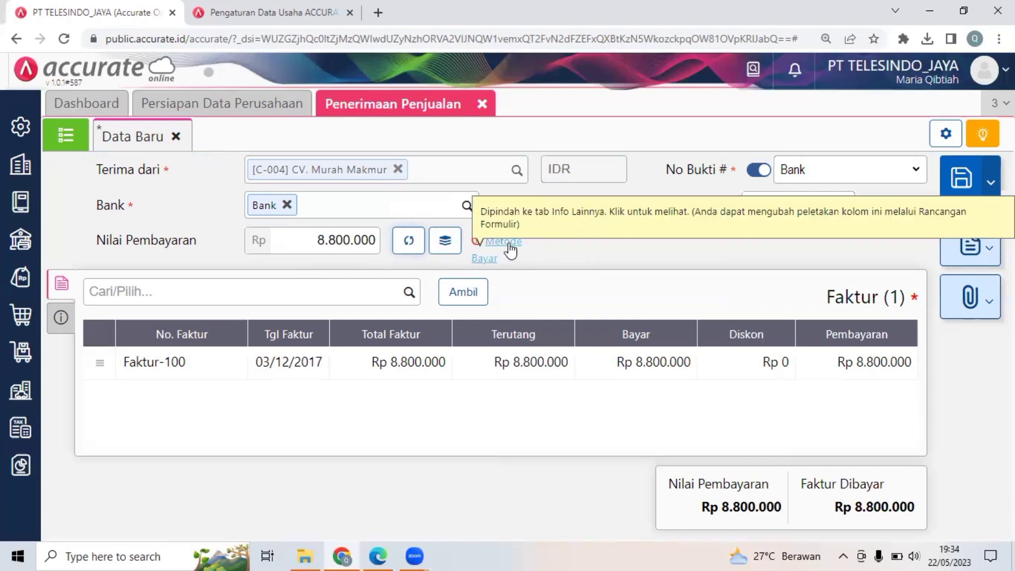
{"action": "left_click", "coordinate": [509, 248]}
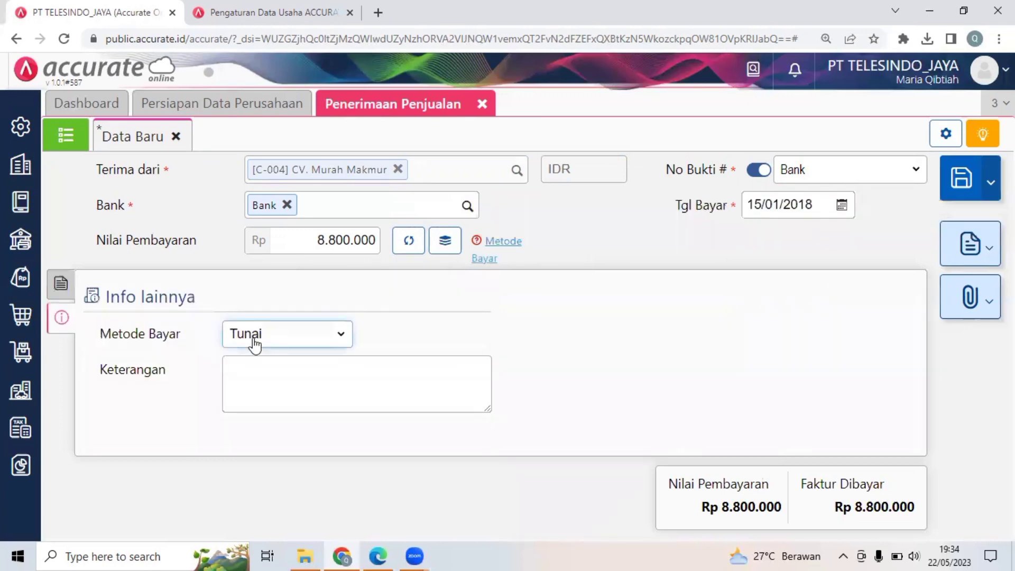
{"action": "left_click", "coordinate": [255, 343]}
{"action": "left_click", "coordinate": [260, 373]}
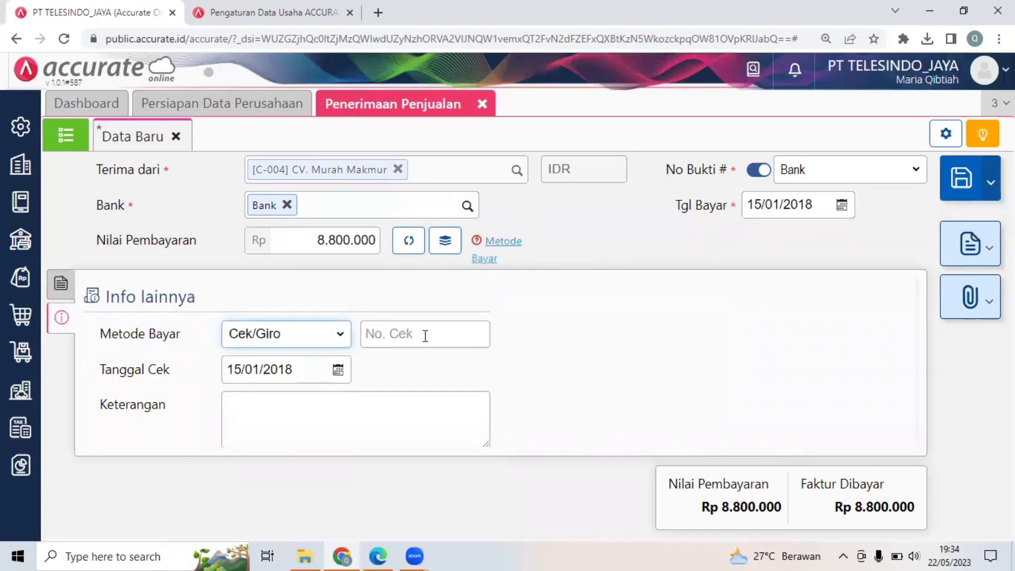
{"action": "left_click", "coordinate": [425, 336]}
{"action": "type", "text": "GR9001"}
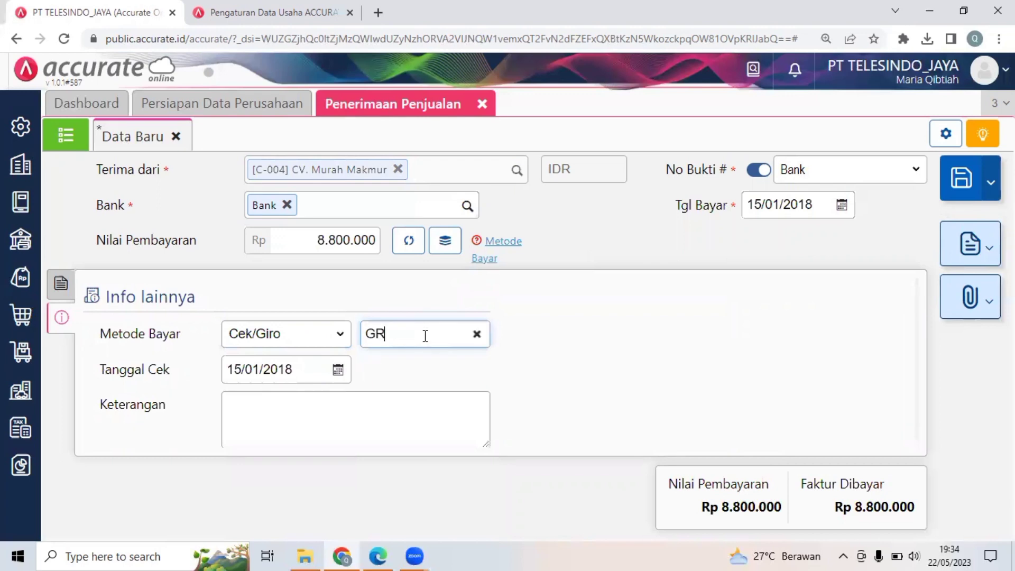
{"action": "left_click", "coordinate": [338, 369]}
{"action": "left_click", "coordinate": [292, 369]}
{"action": "type", "text": "1901"}
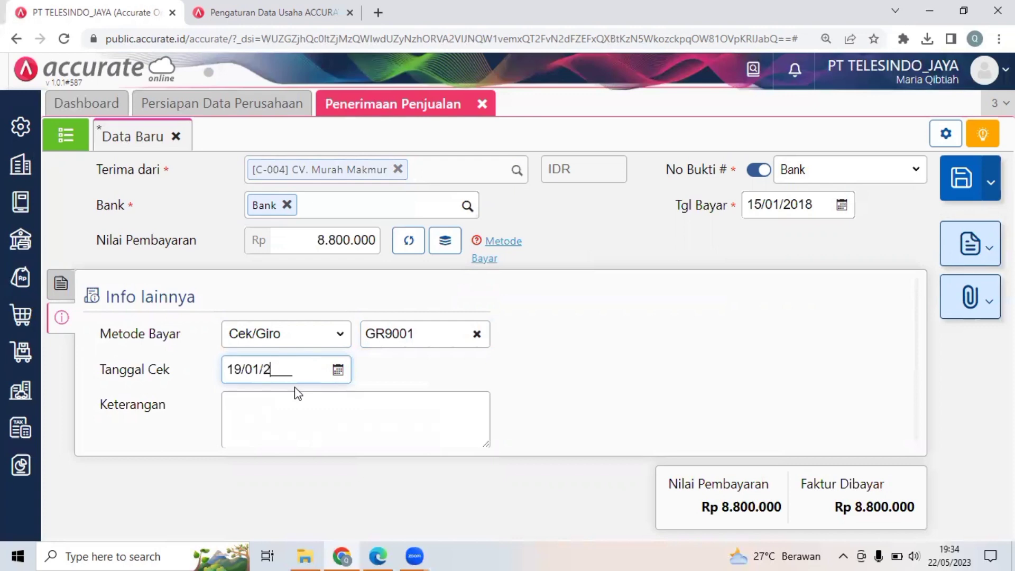
{"action": "left_click", "coordinate": [574, 369]}
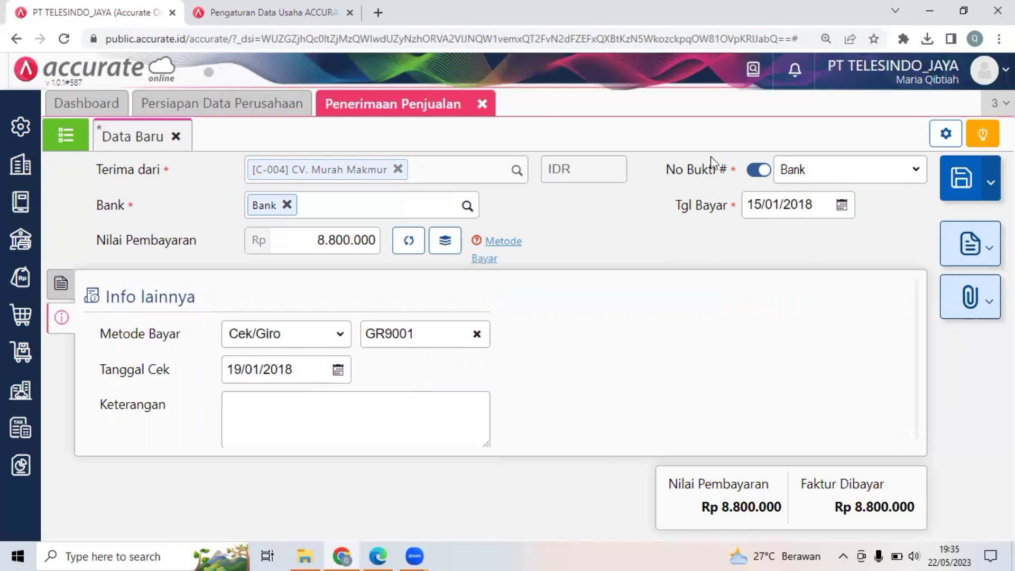
Save the CV. Murah Makmur receipt and close the Penerimaan Penjualan form.
{"action": "left_click", "coordinate": [959, 185]}
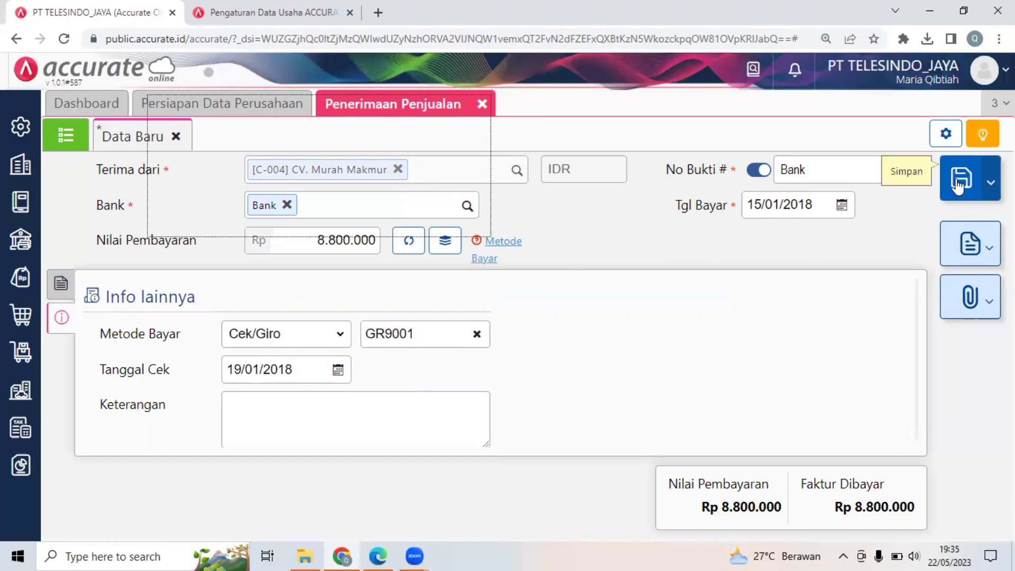
{"action": "left_click", "coordinate": [490, 110]}
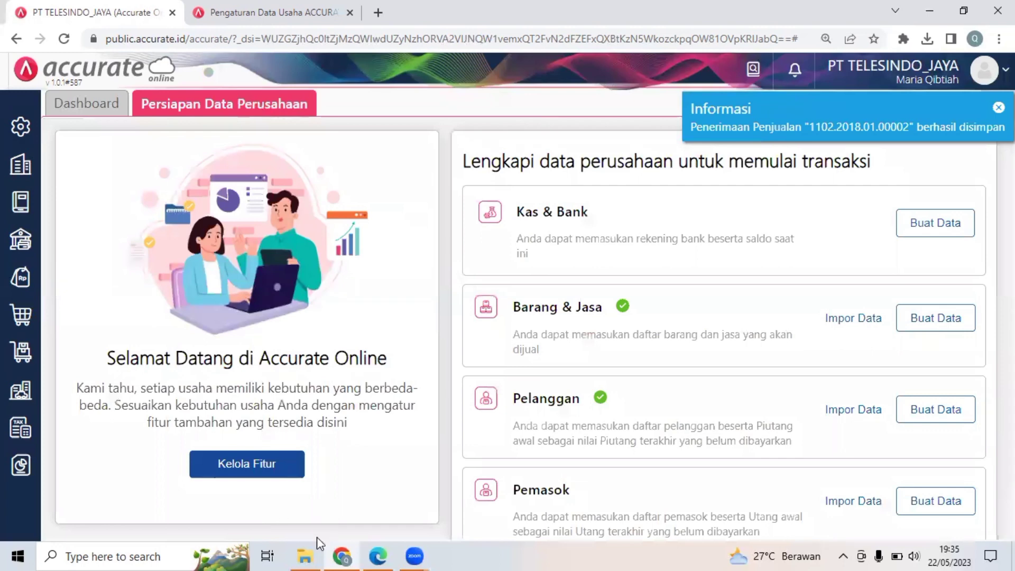
Read the Transaksi 14 description and the Transfer Bank slip in Dokumen 14 on page 16 of the PDF.
{"action": "left_click", "coordinate": [345, 555]}
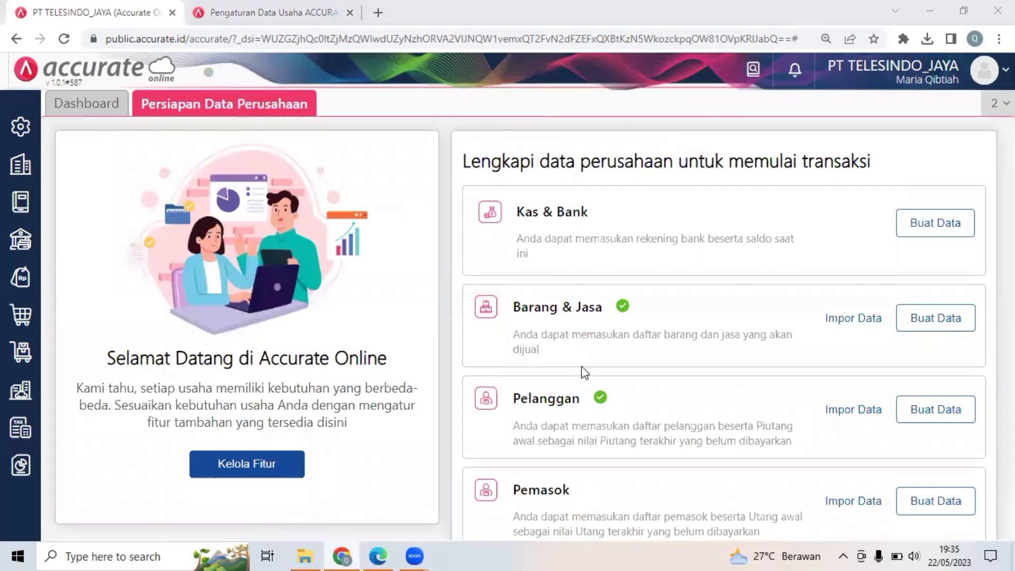
{"action": "scroll", "coordinate": [585, 373], "scroll_direction": "down", "scroll_amount": 1}
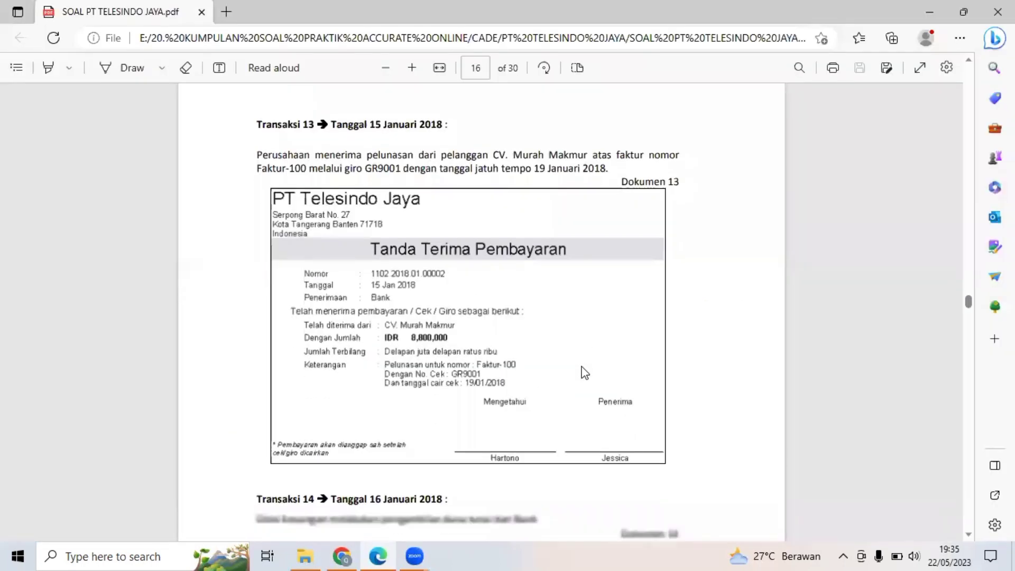
{"action": "scroll", "coordinate": [585, 373], "scroll_direction": "down", "scroll_amount": 2}
{"action": "scroll", "coordinate": [585, 373], "scroll_direction": "down", "scroll_amount": 2}
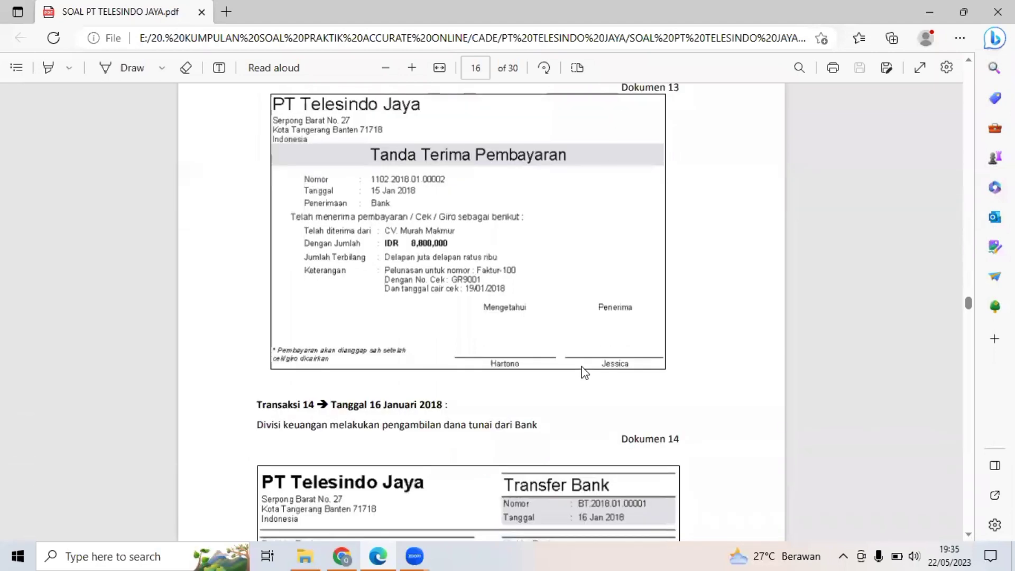
{"action": "scroll", "coordinate": [585, 373], "scroll_direction": "down", "scroll_amount": 4}
{"action": "scroll", "coordinate": [585, 373], "scroll_direction": "down", "scroll_amount": 4}
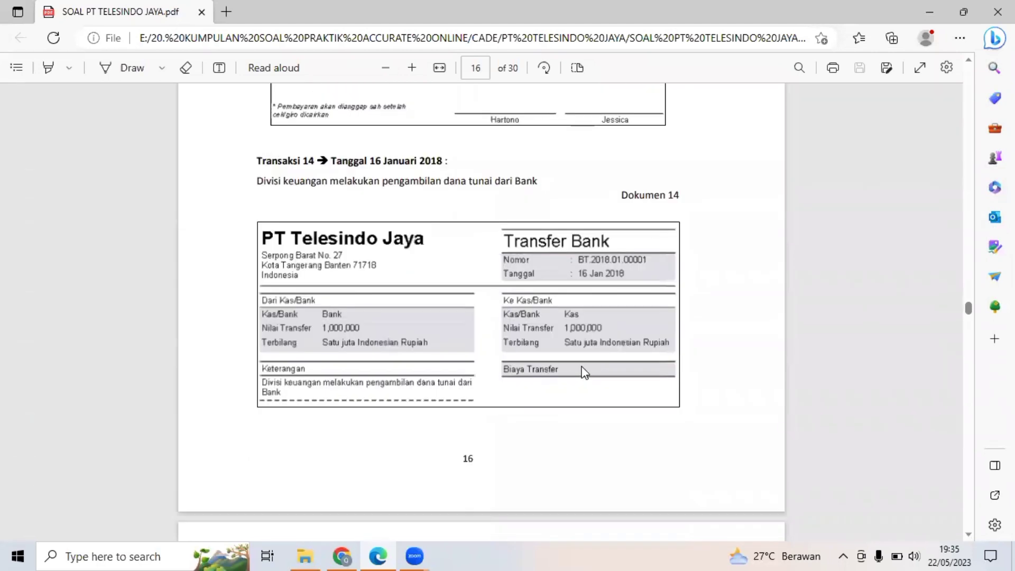
{"action": "scroll", "coordinate": [585, 373], "scroll_direction": "up", "scroll_amount": 4}
{"action": "scroll", "coordinate": [585, 373], "scroll_direction": "down", "scroll_amount": 4}
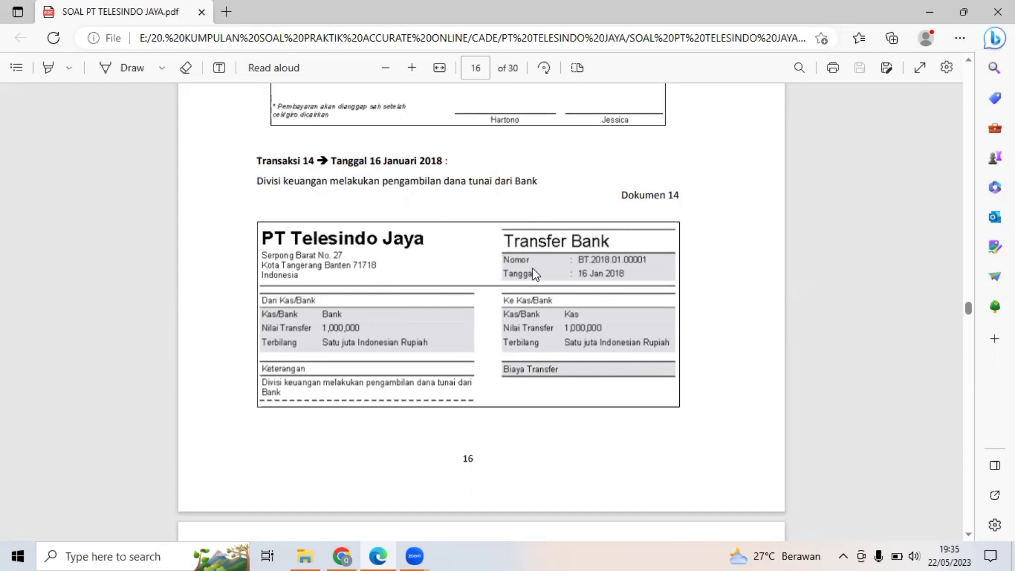
Switch to Accurate Online, open a new Transfer Bank form and set its Tanggal to 16/01/2018.
{"action": "left_click", "coordinate": [348, 555]}
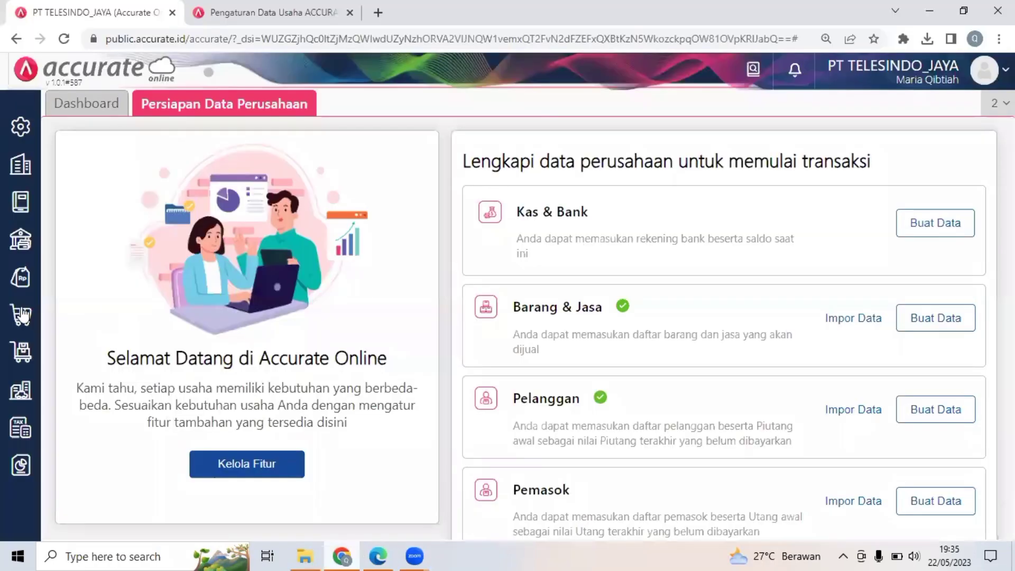
{"action": "left_click", "coordinate": [20, 243]}
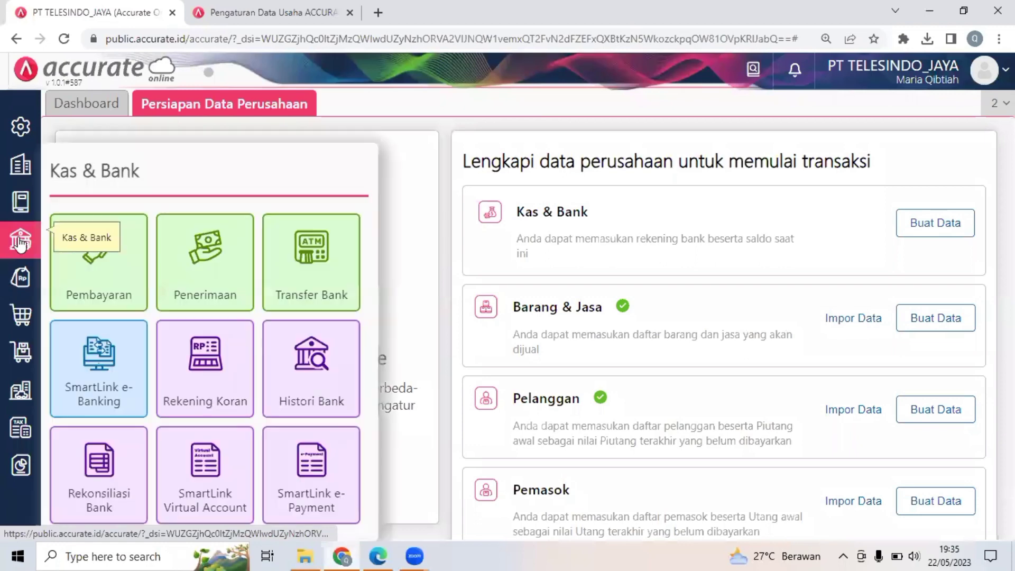
{"action": "left_click", "coordinate": [289, 265]}
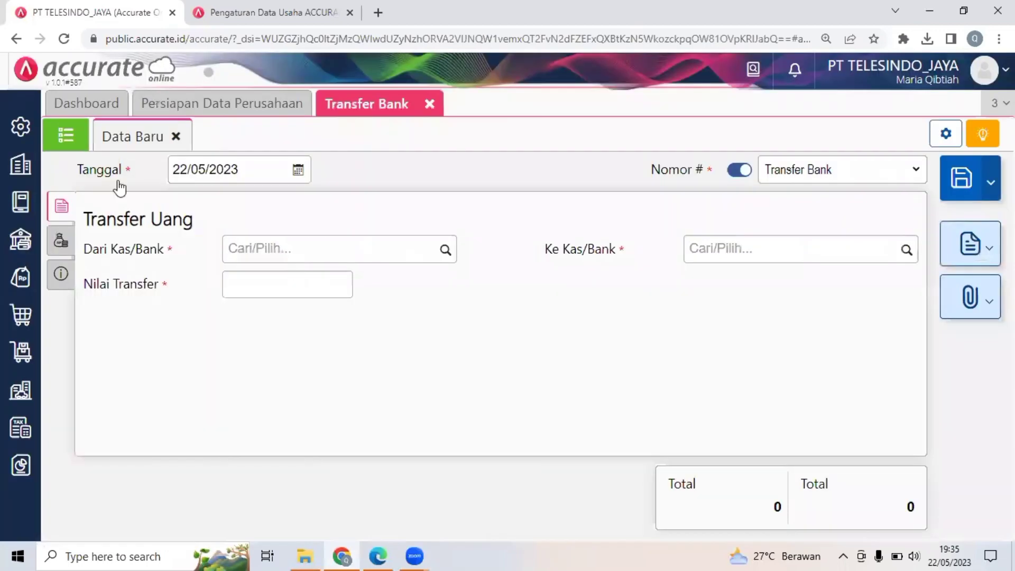
{"action": "left_click", "coordinate": [256, 176]}
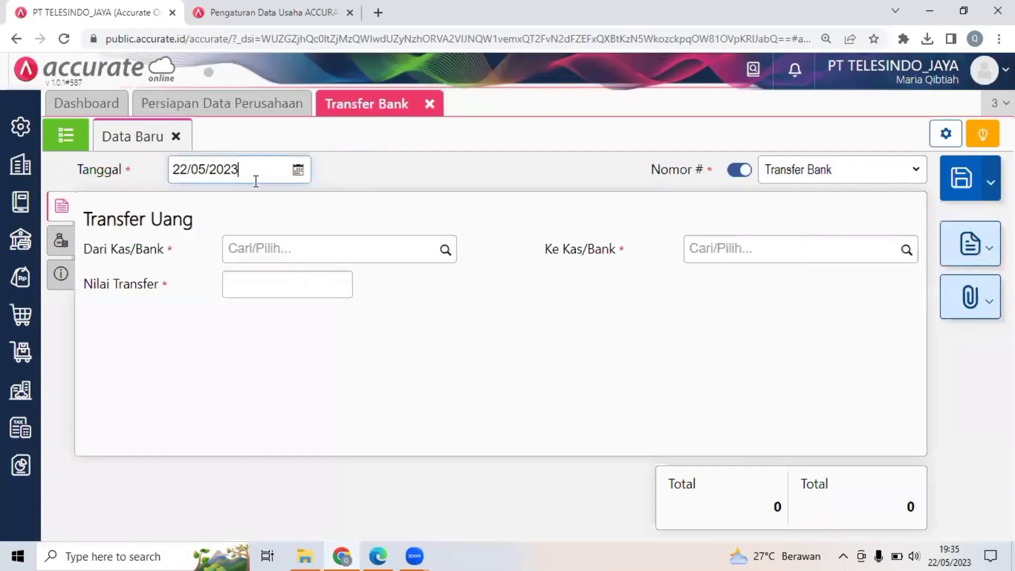
{"action": "left_click", "coordinate": [378, 556]}
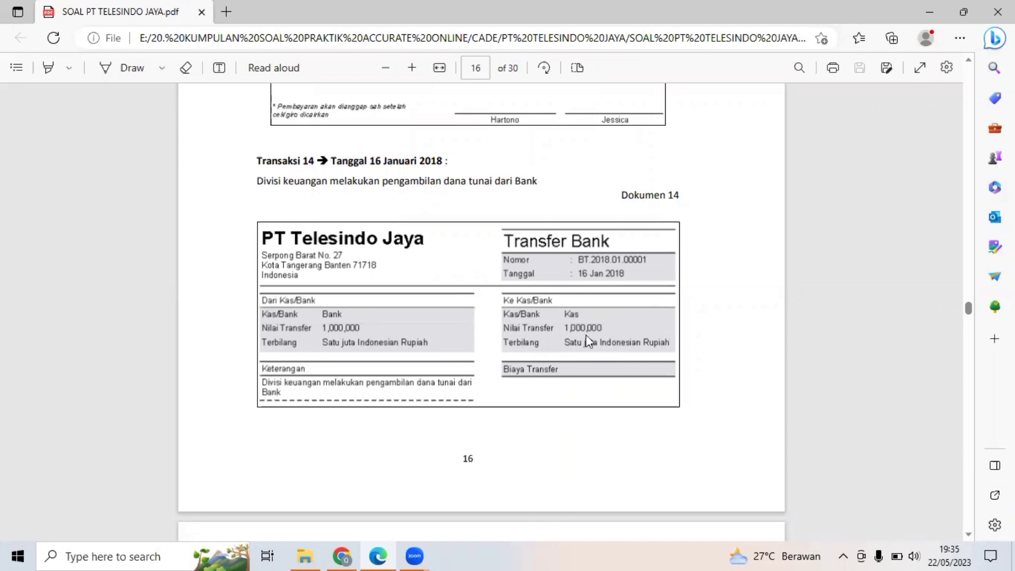
{"action": "left_click", "coordinate": [343, 556]}
{"action": "type", "text": "1"}
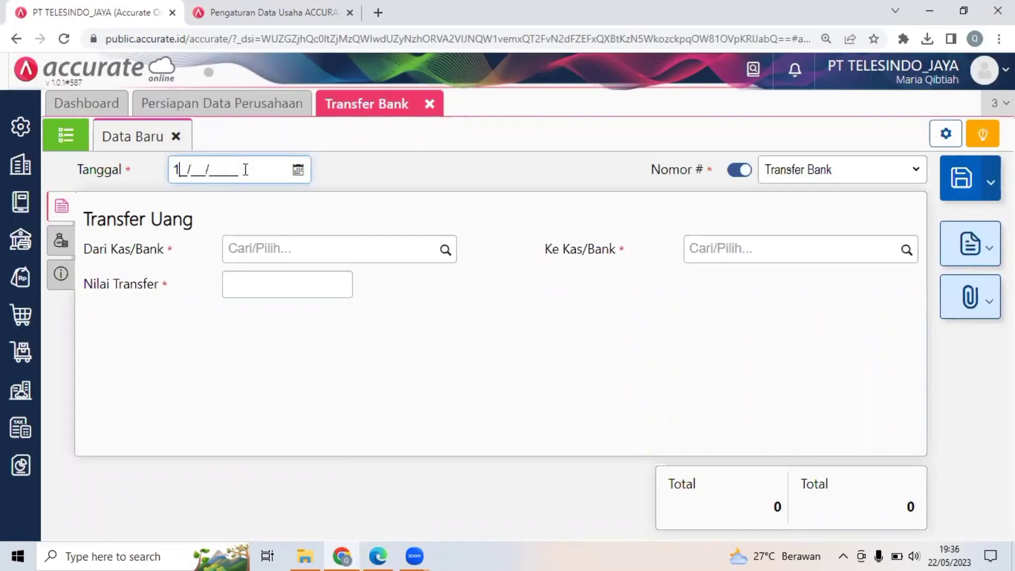
{"action": "type", "text": "6/01/201"}
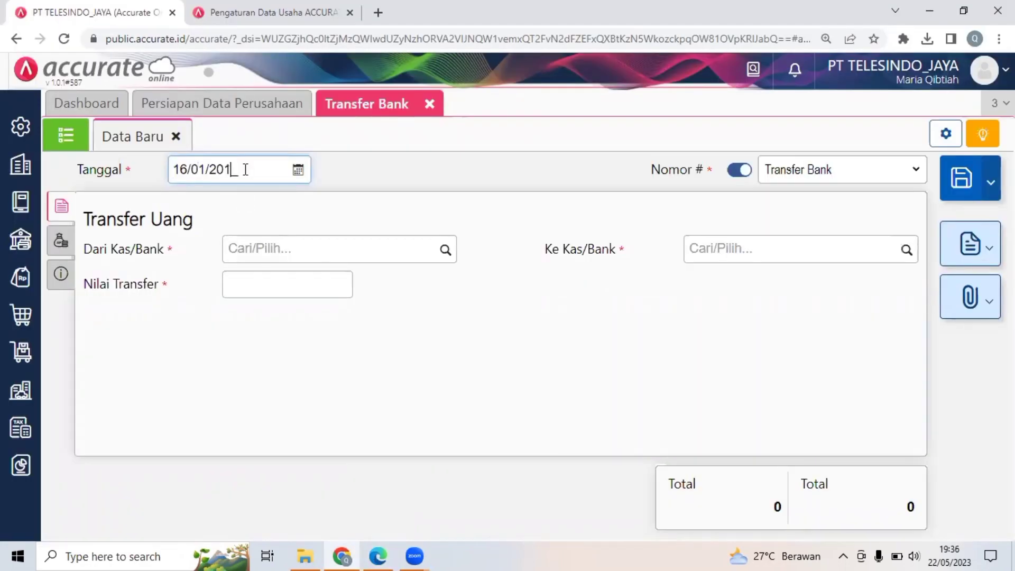
{"action": "type", "text": "8"}
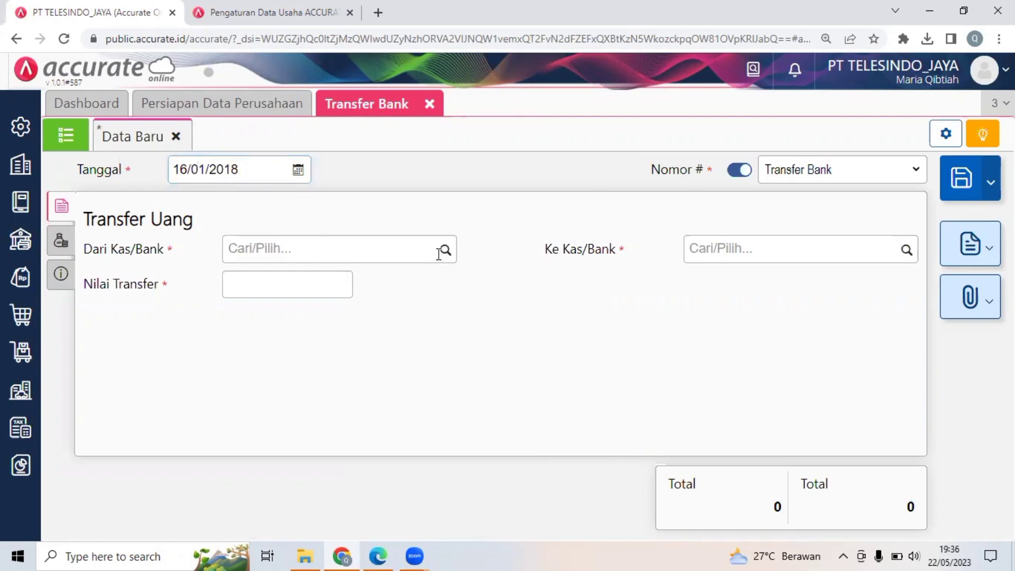
Enter a transfer of Rp 1.000.000 from Bank to Kas and save the Transfer Bank form.
{"action": "left_click", "coordinate": [400, 254]}
{"action": "type", "text": "BANK"}
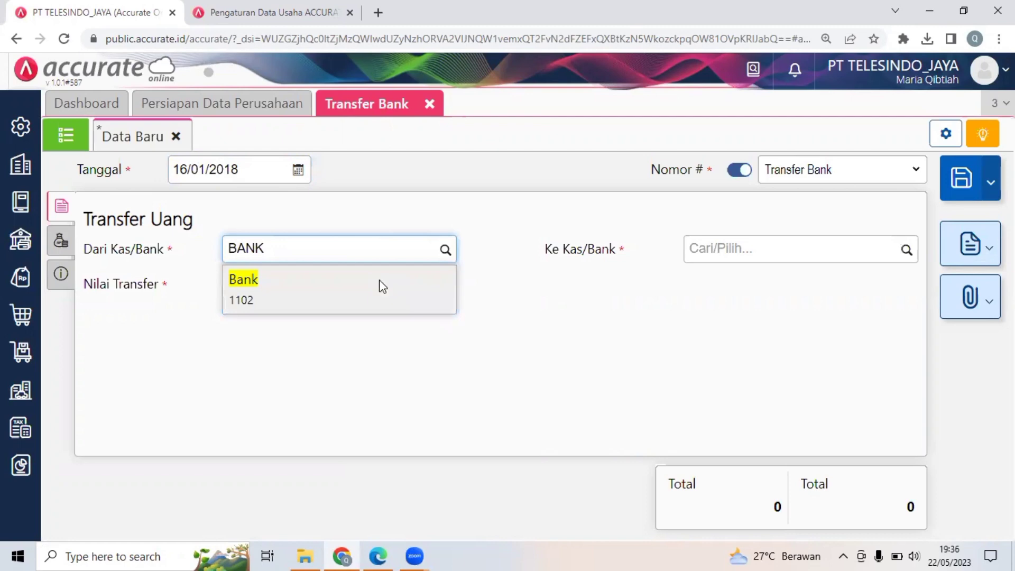
{"action": "left_click", "coordinate": [380, 286]}
{"action": "left_click", "coordinate": [300, 284]}
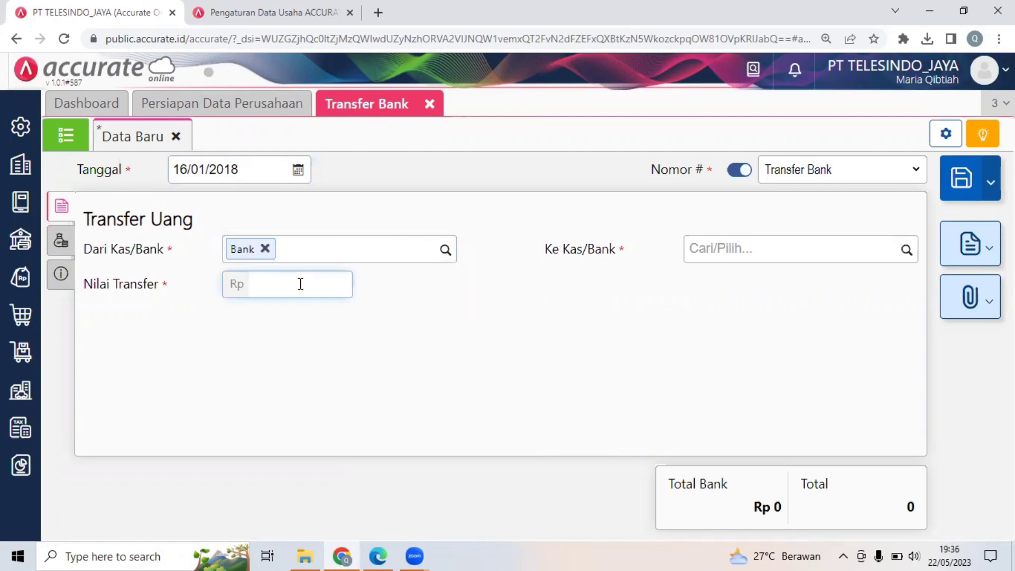
{"action": "type", "text": "1000000"}
{"action": "left_click", "coordinate": [730, 244]}
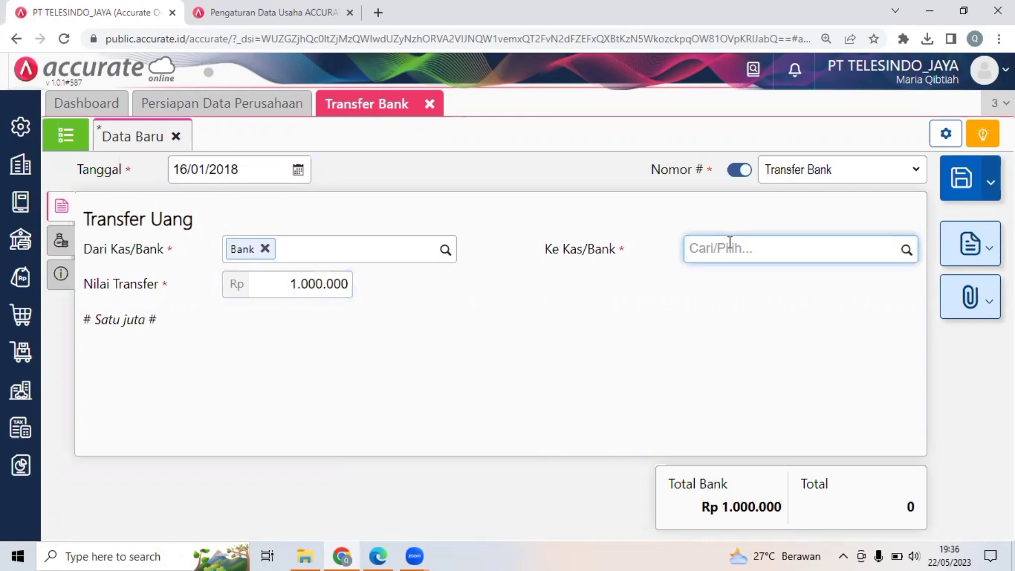
{"action": "type", "text": "KAS"}
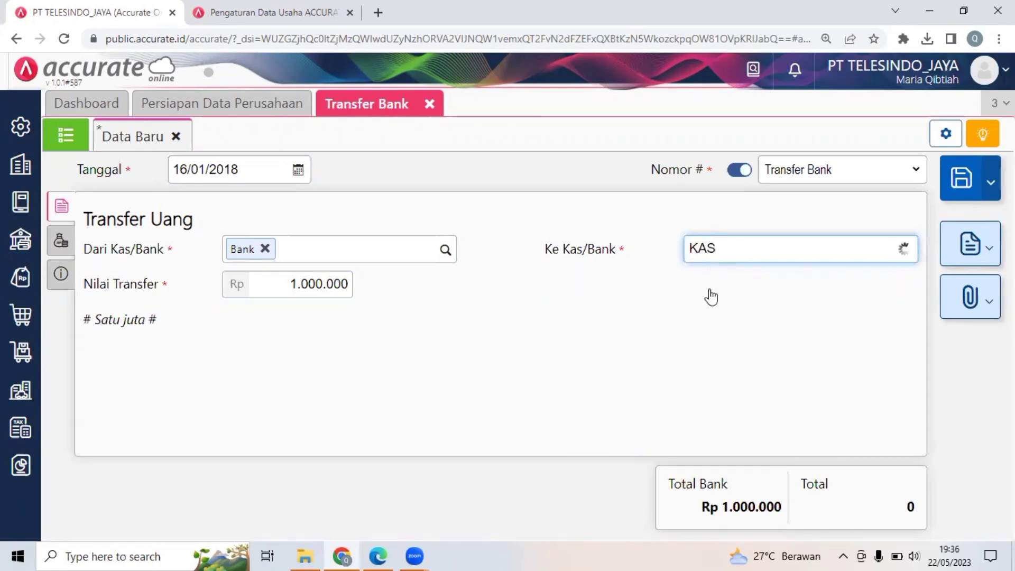
{"action": "left_click", "coordinate": [711, 296]}
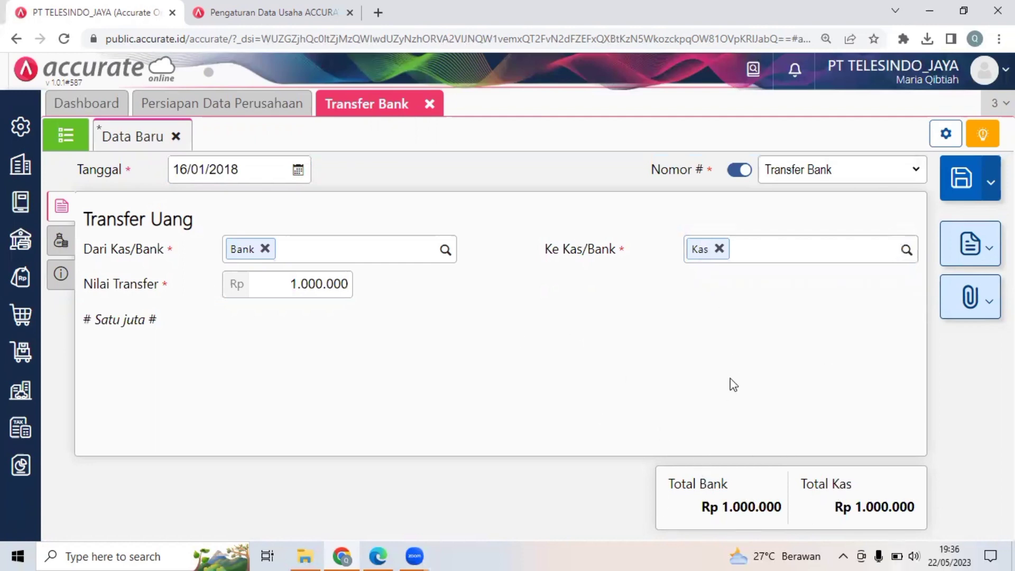
{"action": "left_click", "coordinate": [950, 194]}
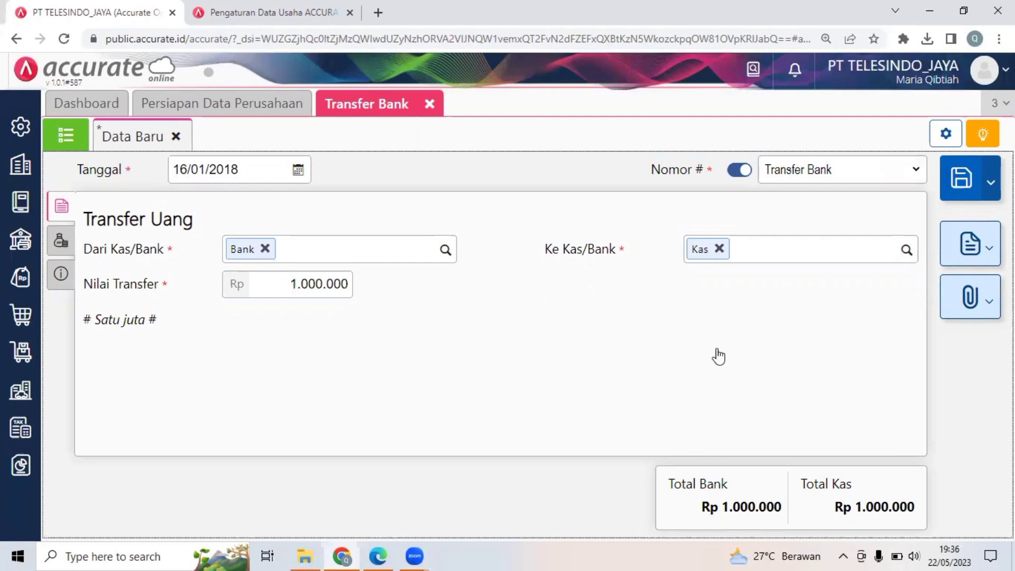
Switch to the PDF and read the Transaksi 15 description and the Permintaan Pembelian slip in Dokumen 15 on page 17.
{"action": "left_click", "coordinate": [378, 555]}
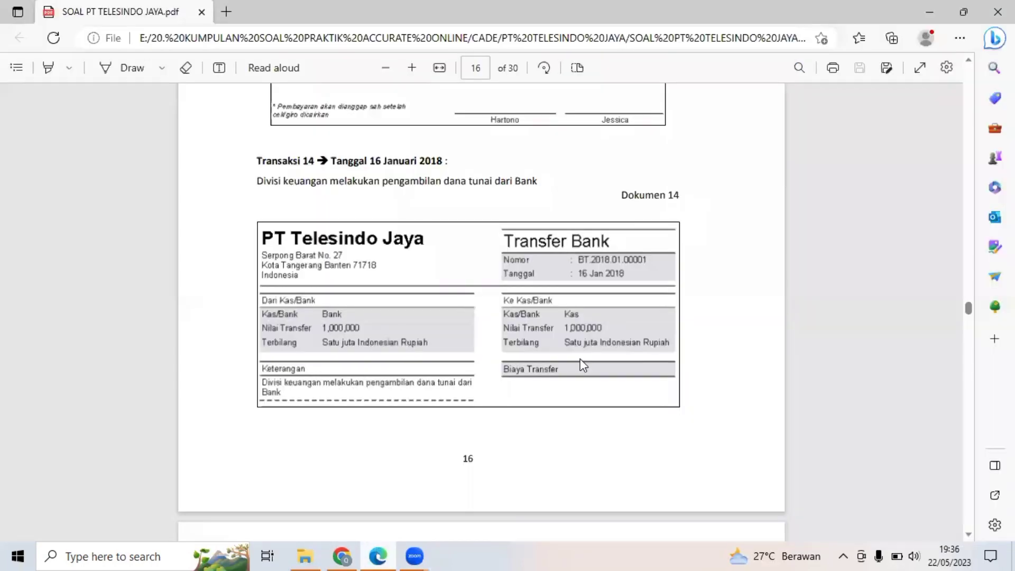
{"action": "scroll", "coordinate": [581, 359], "scroll_direction": "down", "scroll_amount": 1}
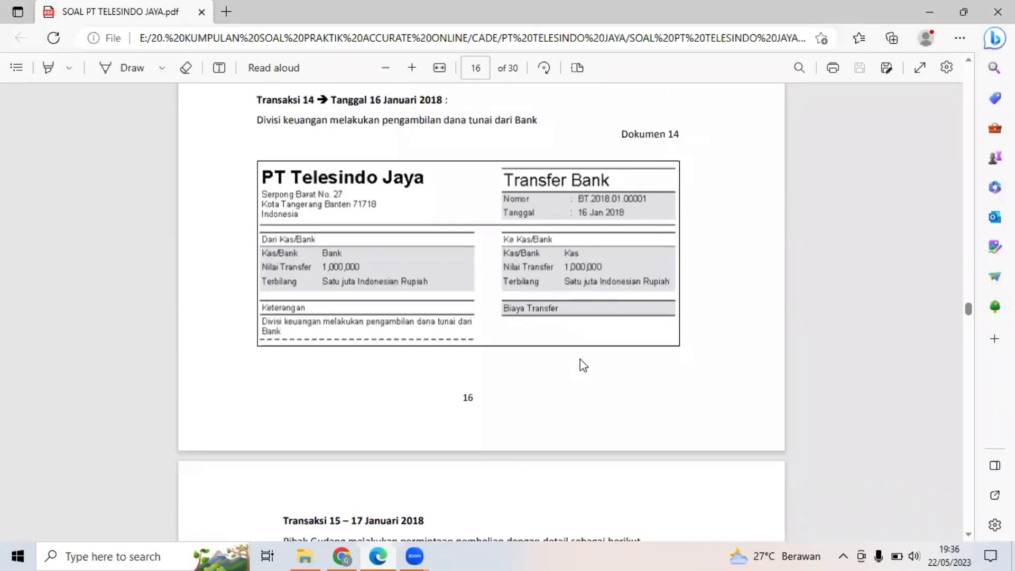
{"action": "scroll", "coordinate": [583, 365], "scroll_direction": "down", "scroll_amount": 2}
{"action": "scroll", "coordinate": [584, 364], "scroll_direction": "down", "scroll_amount": 2}
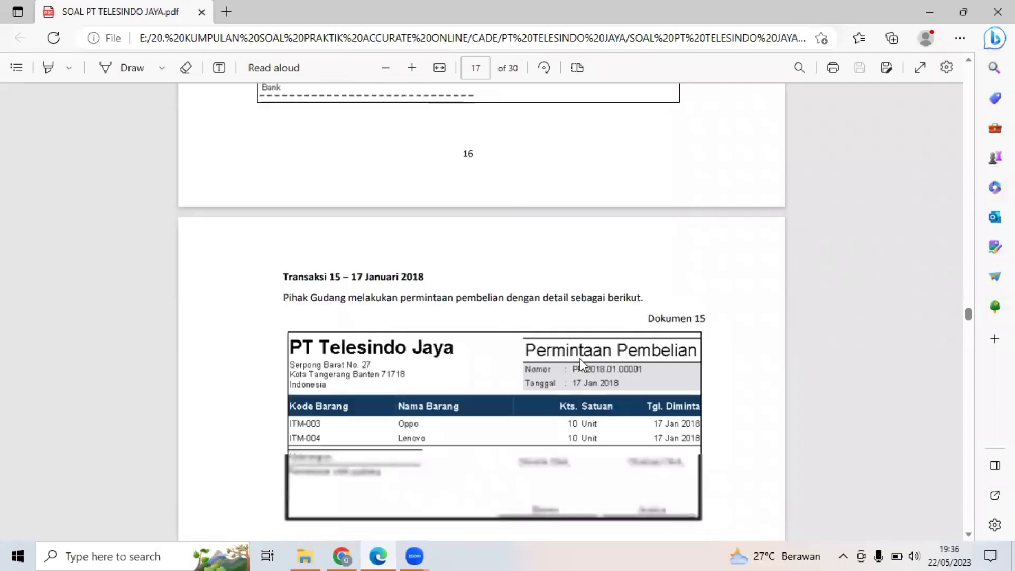
{"action": "scroll", "coordinate": [580, 359], "scroll_direction": "down", "scroll_amount": 2}
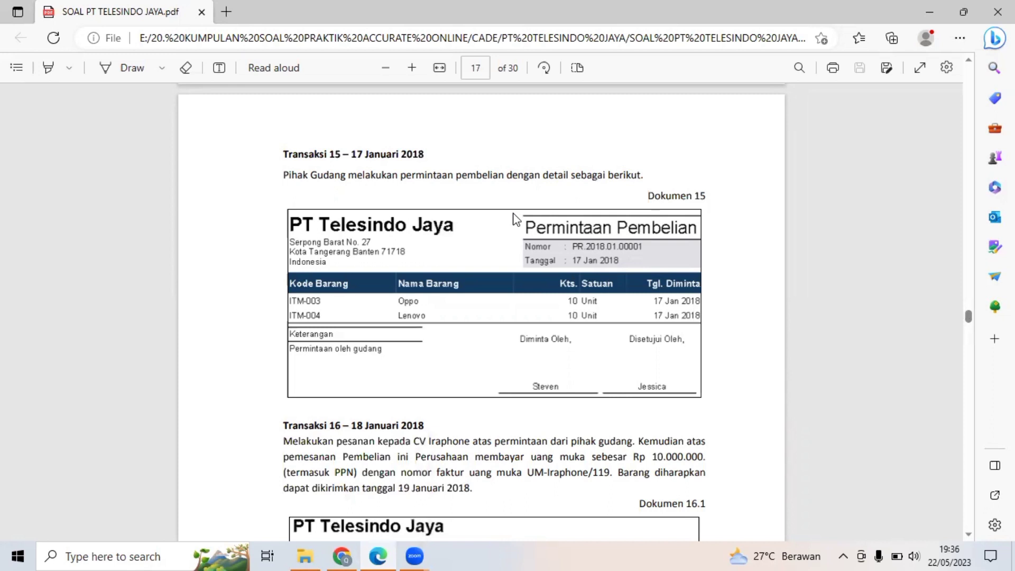
Open a new Permintaan Barang form in Accurate Online and set its Tanggal to 17/01/2018.
{"action": "left_click", "coordinate": [341, 555]}
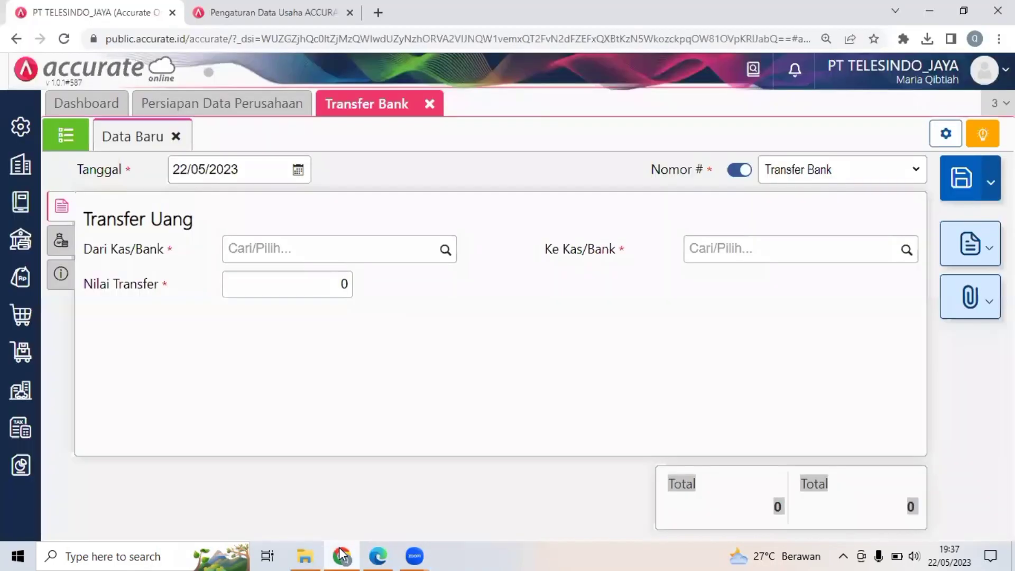
{"action": "left_click", "coordinate": [23, 358]}
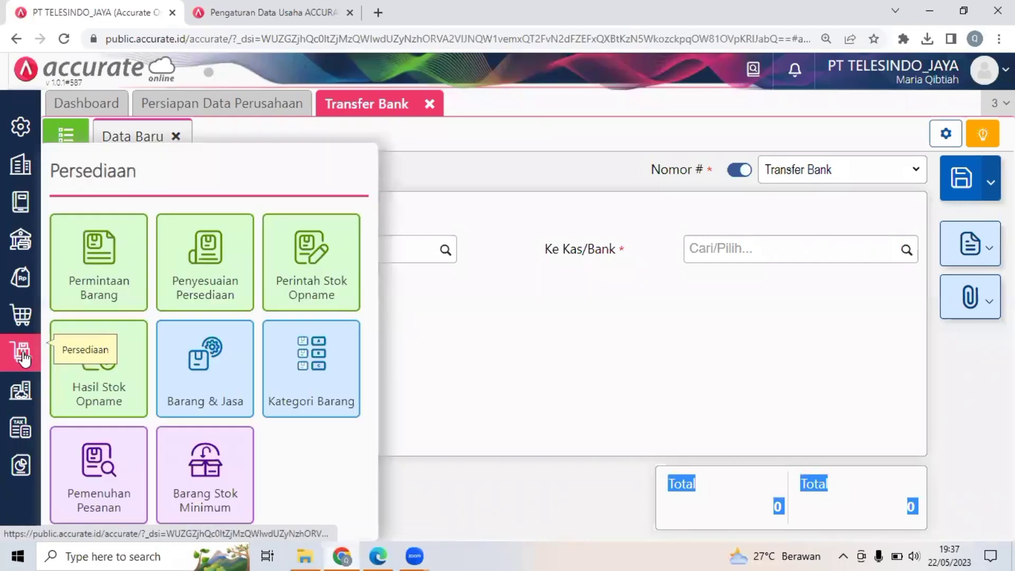
{"action": "left_click", "coordinate": [88, 282]}
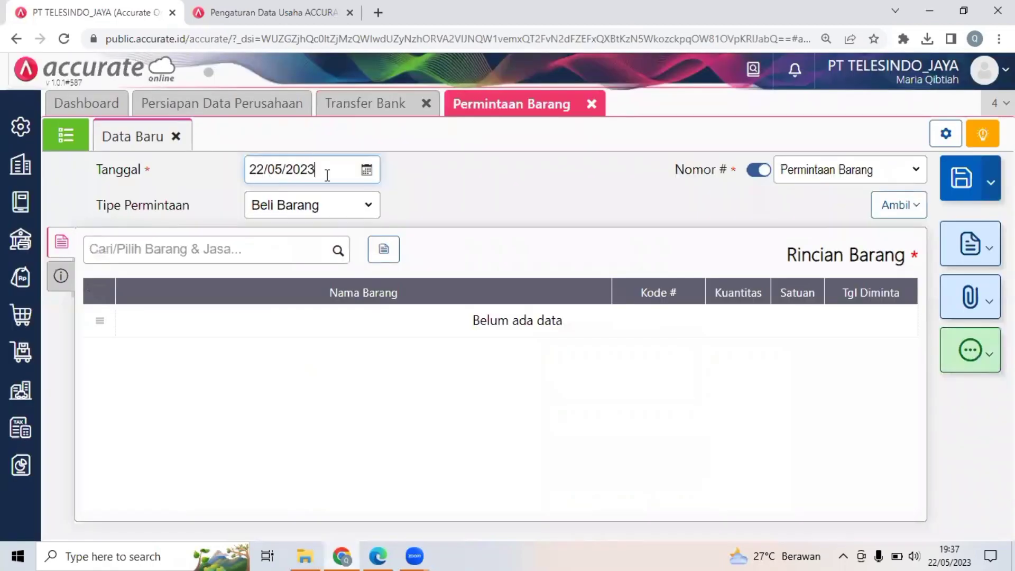
{"action": "left_click", "coordinate": [378, 555]}
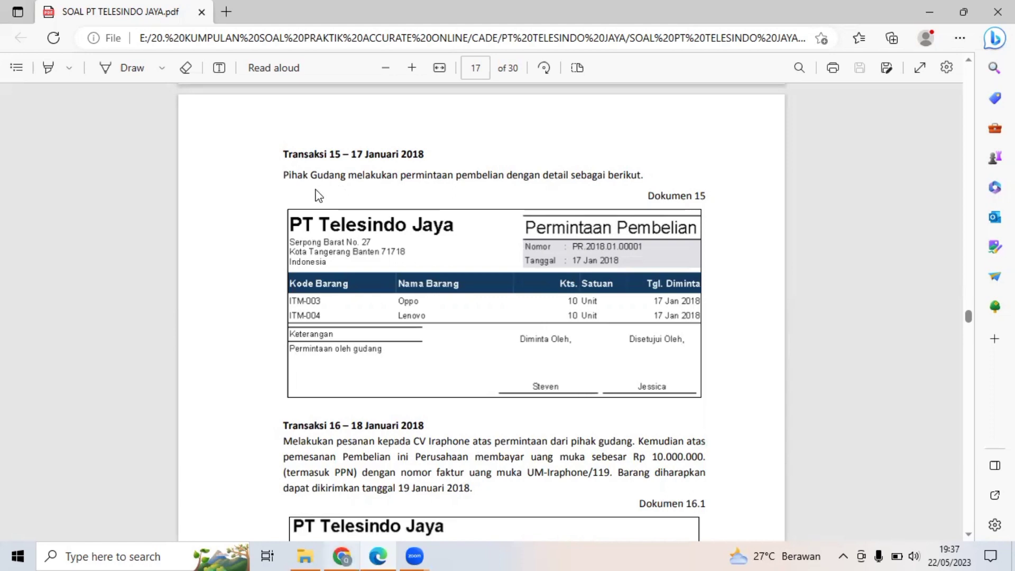
{"action": "key", "text": "alt+Tab"}
{"action": "type", "text": "17/"}
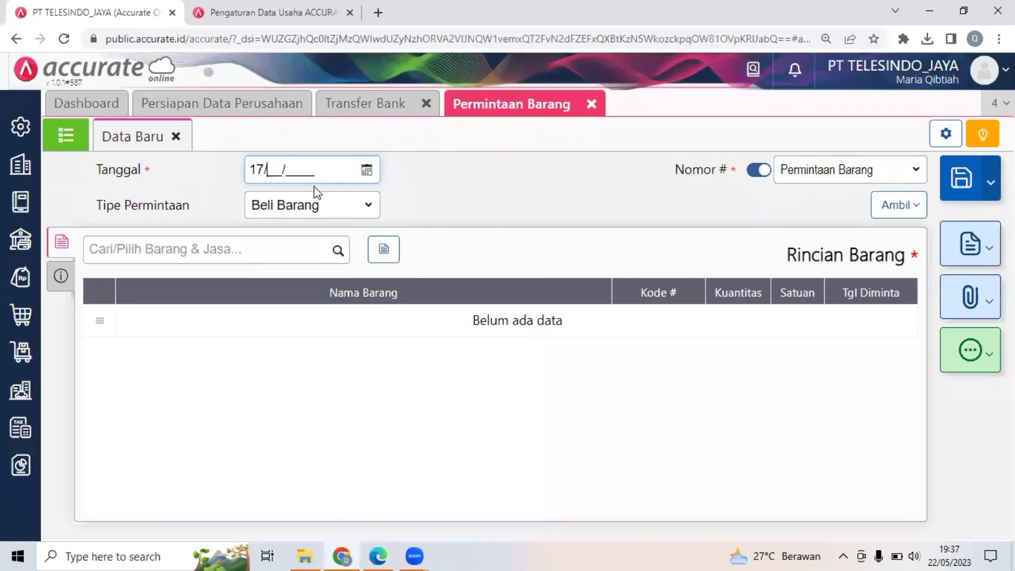
{"action": "type", "text": "01/2018"}
{"action": "left_click_drag", "start_coordinate": [507, 187], "coordinate": [281, 250]}
Add the item Oppo (ITM-003) to the goods request with Kuantitas 10 Unit.
{"action": "left_click", "coordinate": [281, 249]}
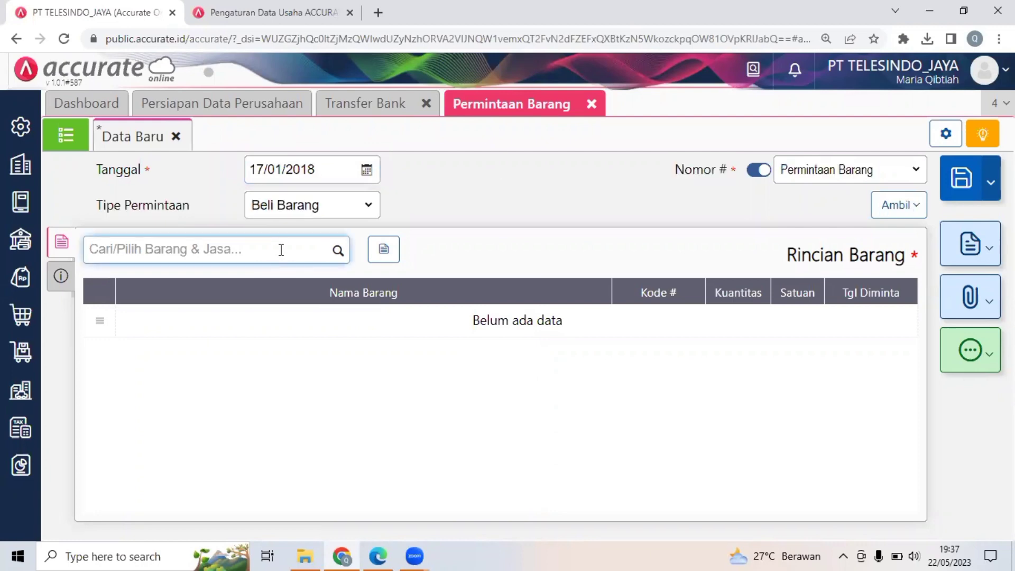
{"action": "type", "text": "OP"}
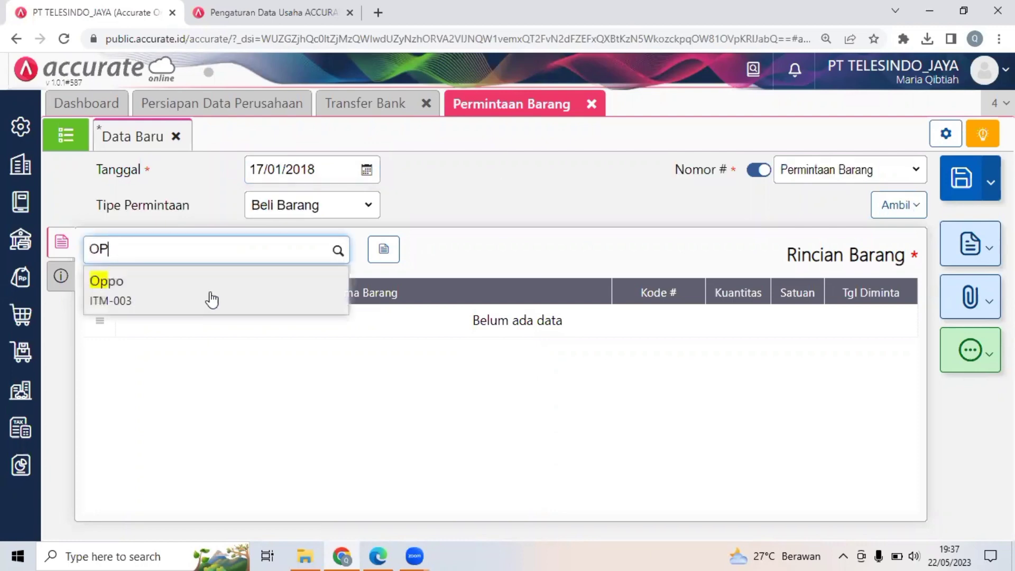
{"action": "left_click", "coordinate": [210, 292]}
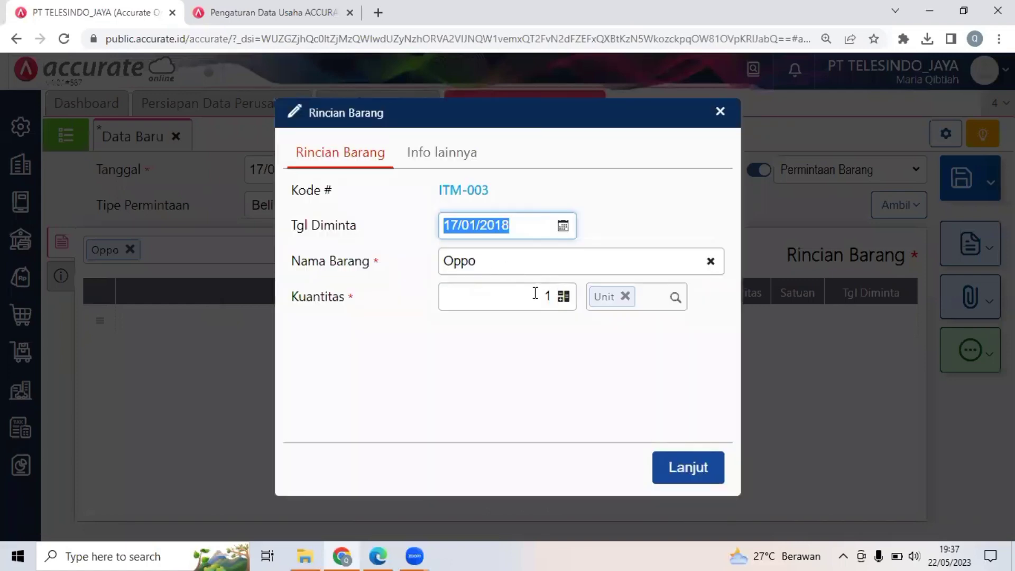
{"action": "left_click", "coordinate": [535, 293]}
{"action": "type", "text": "10"}
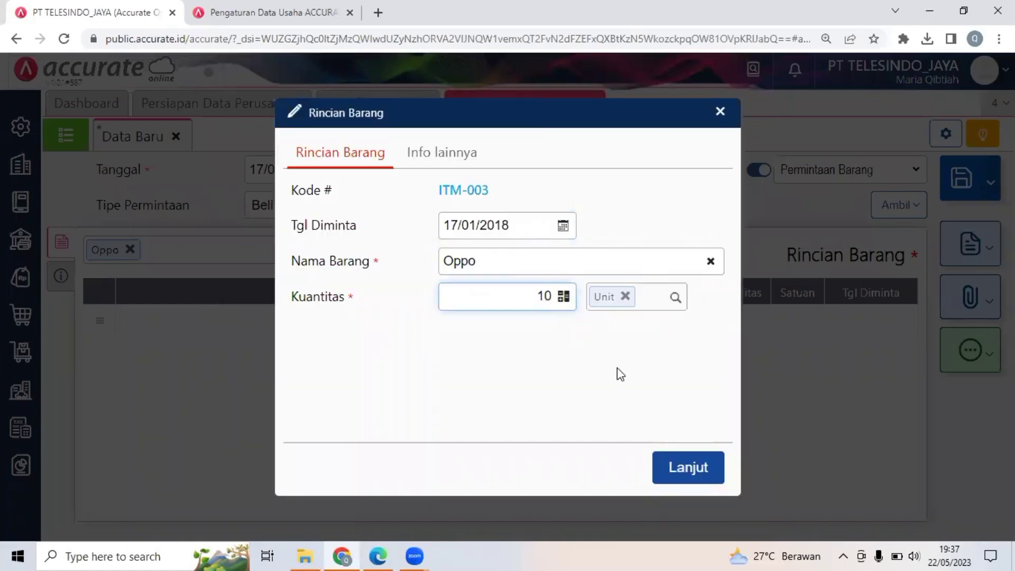
{"action": "left_click", "coordinate": [691, 469]}
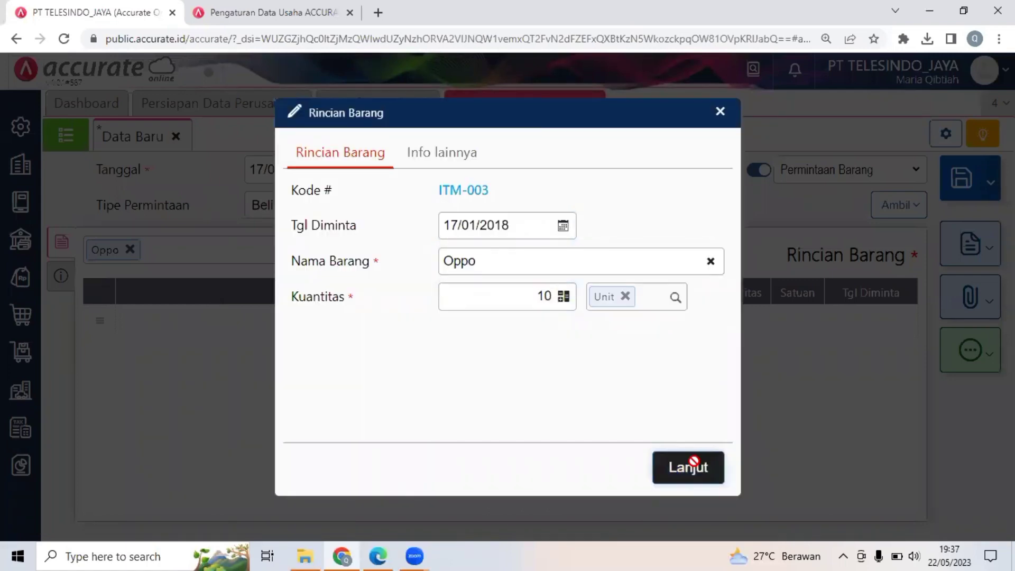
Add the item Lenovo (ITM-004) with Kuantitas 10 Unit and save the goods request.
{"action": "type", "text": "LENOV"}
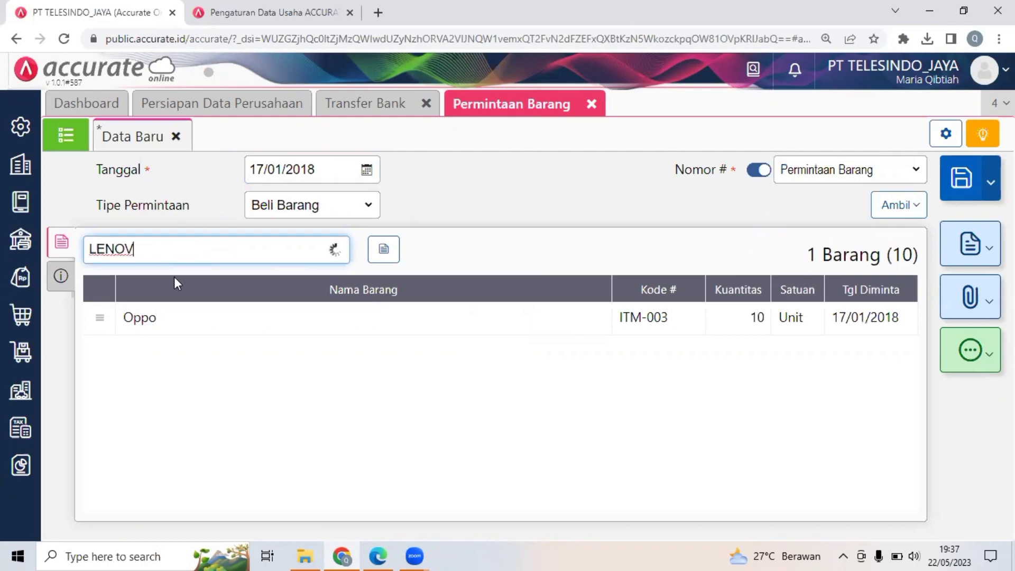
{"action": "left_click", "coordinate": [189, 288]}
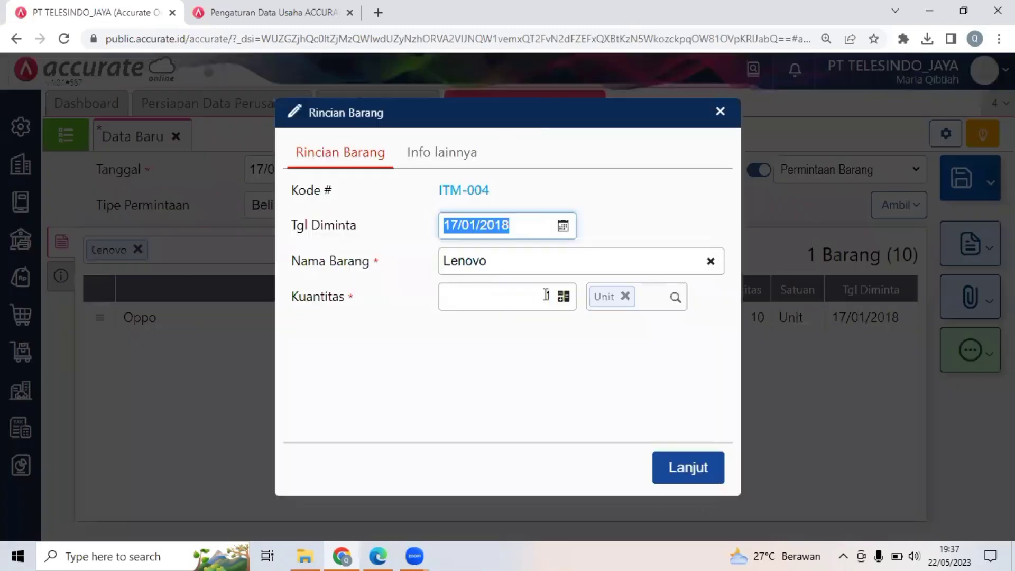
{"action": "left_click", "coordinate": [562, 305]}
{"action": "type", "text": "10"}
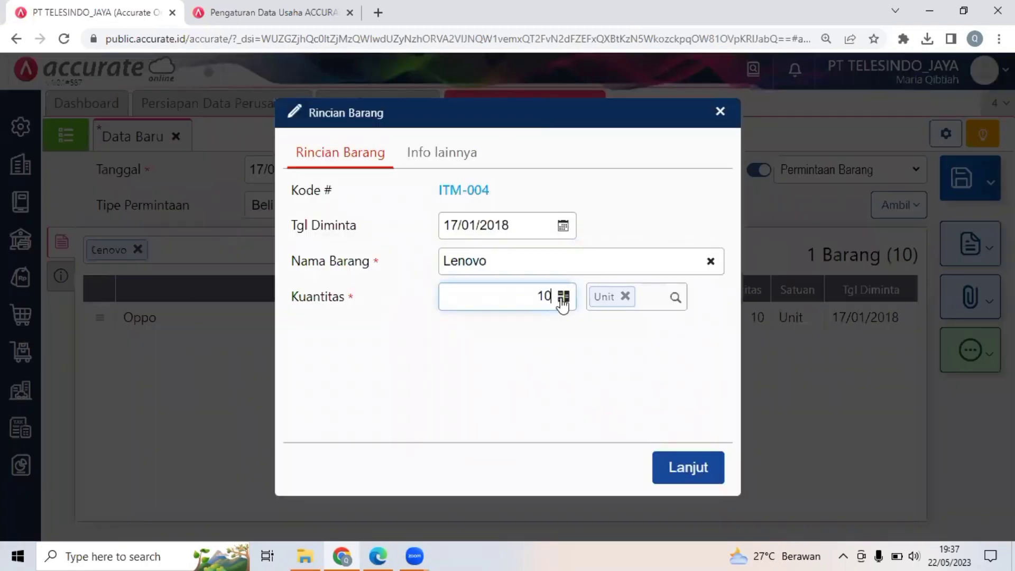
{"action": "left_click", "coordinate": [664, 456]}
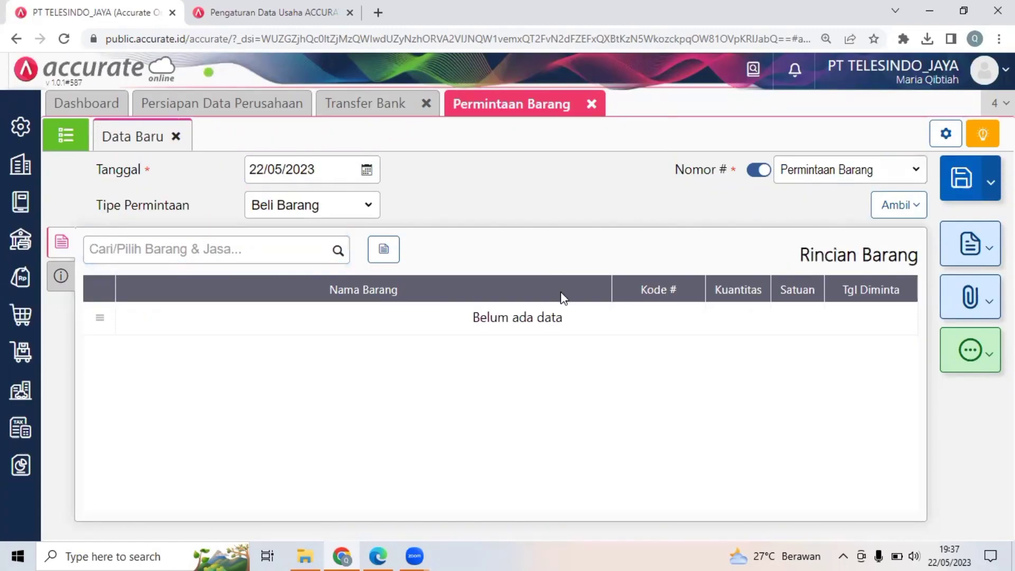
Switch to the PDF and read the Transaksi 16 description and its order, down payment and supplier payment documents on pages 17 and 18.
{"action": "left_click", "coordinate": [370, 550]}
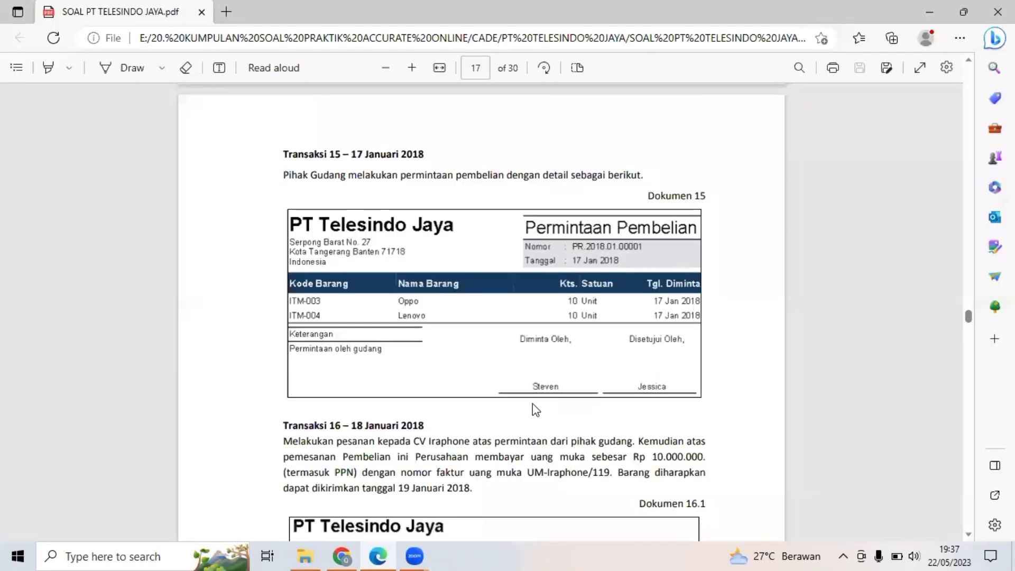
{"action": "scroll", "coordinate": [535, 409], "scroll_direction": "down", "scroll_amount": 5}
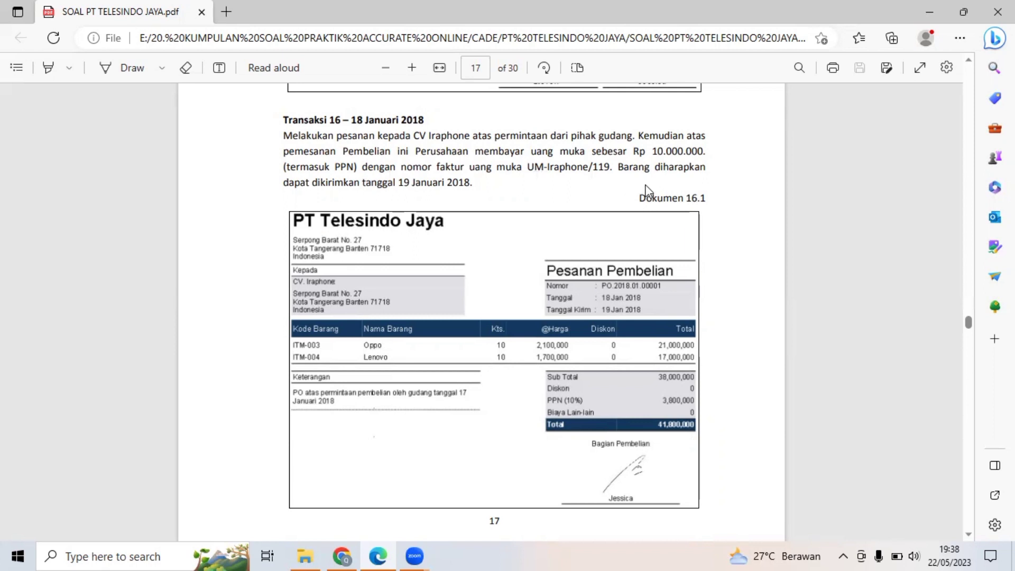
{"action": "scroll", "coordinate": [616, 199], "scroll_direction": "down", "scroll_amount": 7}
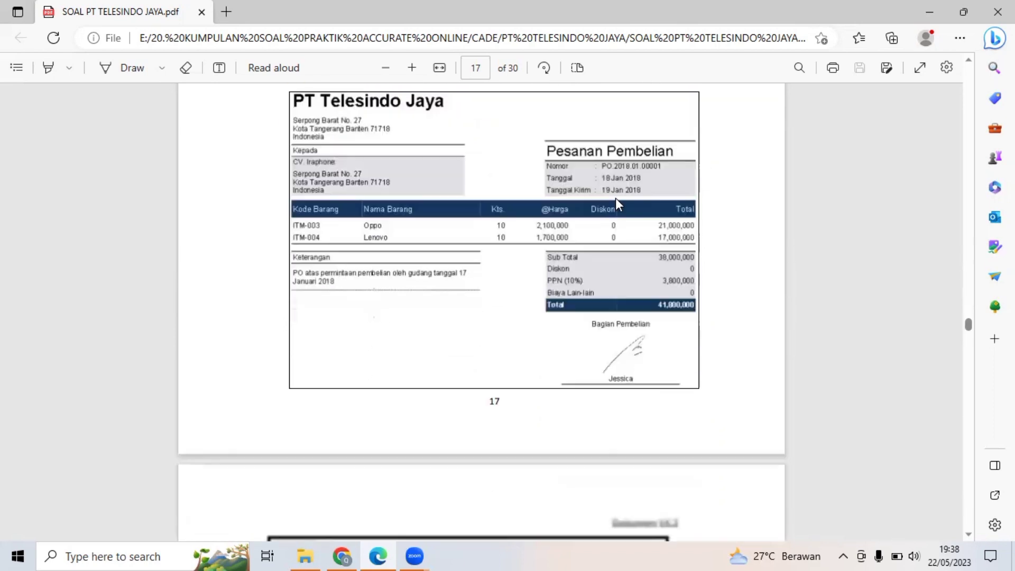
{"action": "scroll", "coordinate": [616, 198], "scroll_direction": "down", "scroll_amount": 4}
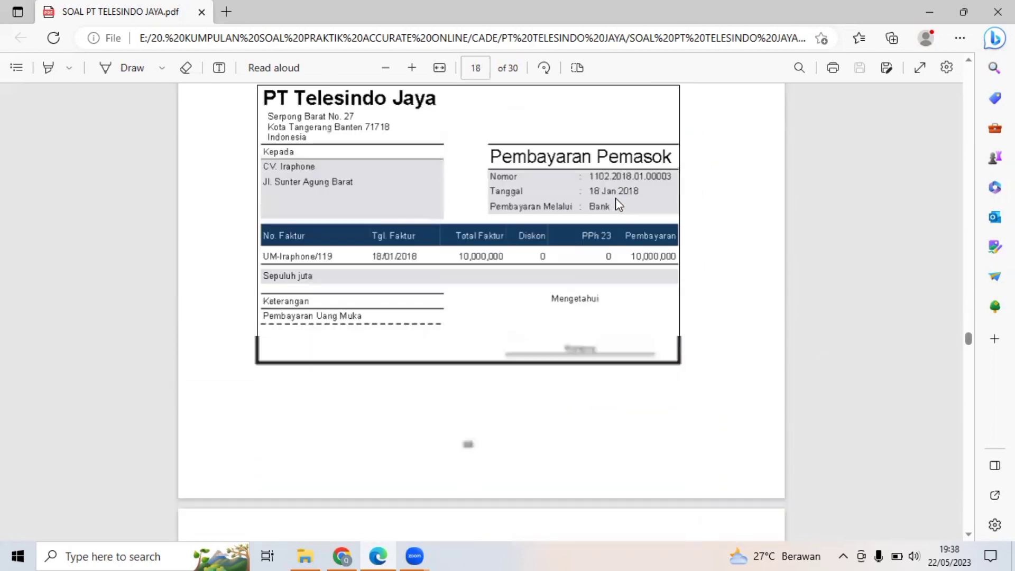
{"action": "scroll", "coordinate": [615, 198], "scroll_direction": "up", "scroll_amount": 5}
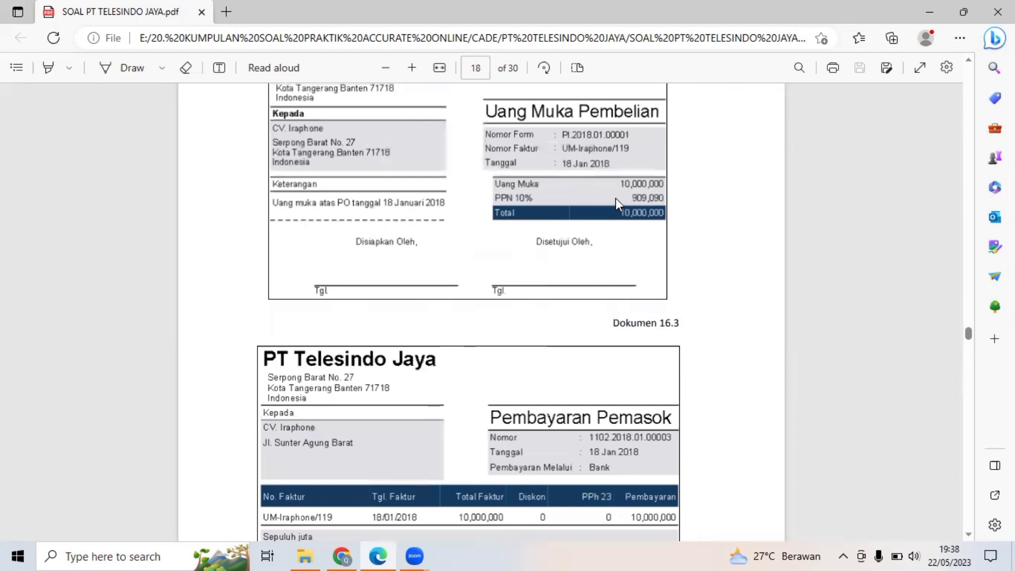
{"action": "scroll", "coordinate": [616, 198], "scroll_direction": "down", "scroll_amount": 10}
{"action": "scroll", "coordinate": [616, 198], "scroll_direction": "up", "scroll_amount": 15}
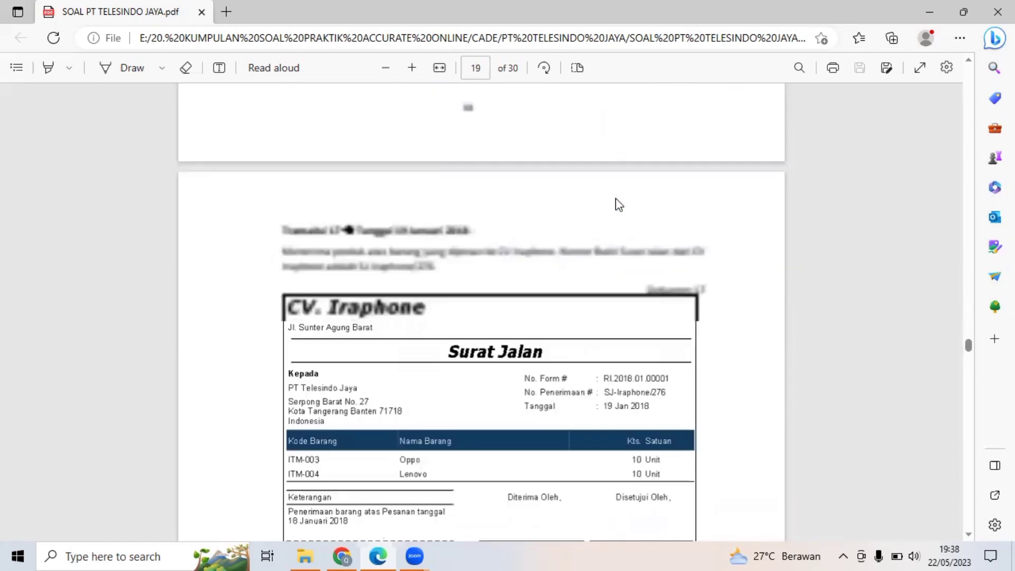
{"action": "scroll", "coordinate": [616, 197], "scroll_direction": "down", "scroll_amount": 1}
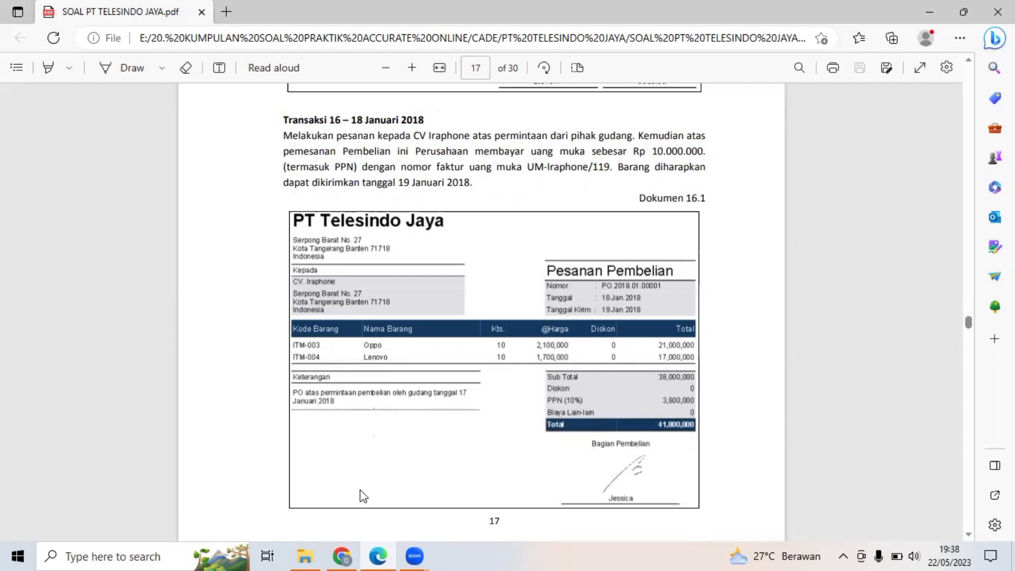
Switch to Accurate Online, open a new Pesanan Pembelian form and select CV. Iraphone as the Pemasok.
{"action": "left_click", "coordinate": [342, 556]}
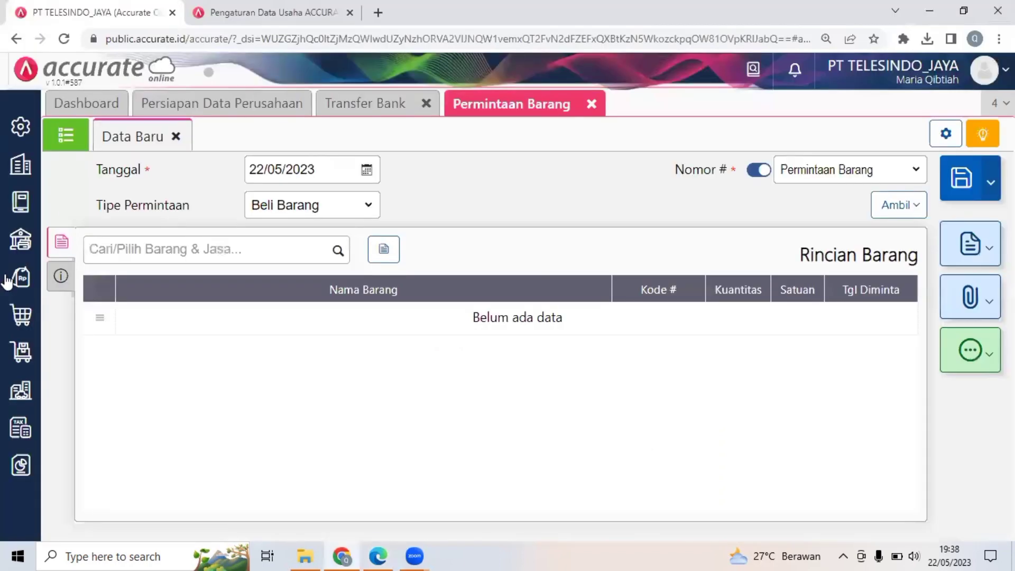
{"action": "left_click", "coordinate": [16, 316]}
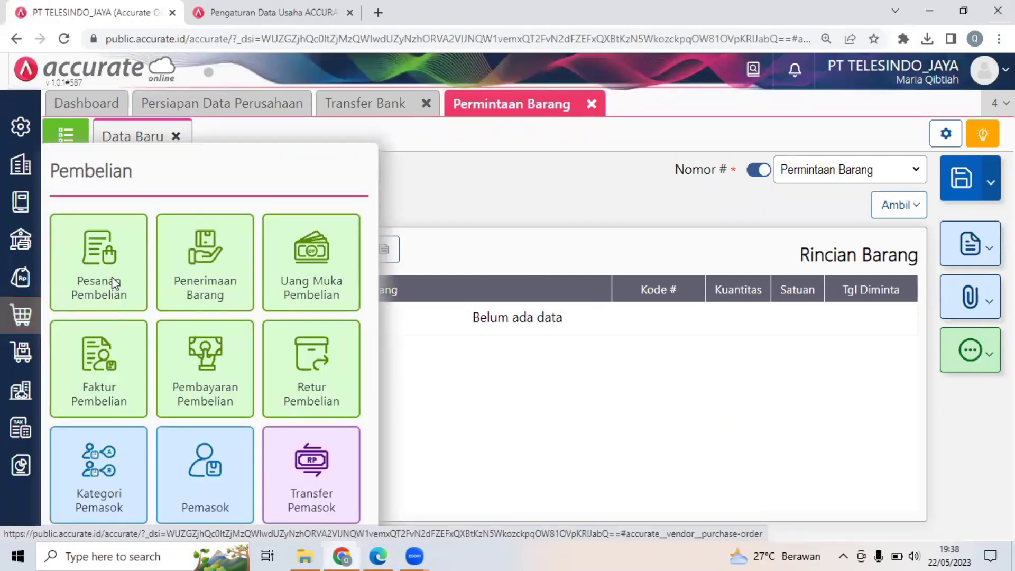
{"action": "left_click", "coordinate": [113, 282]}
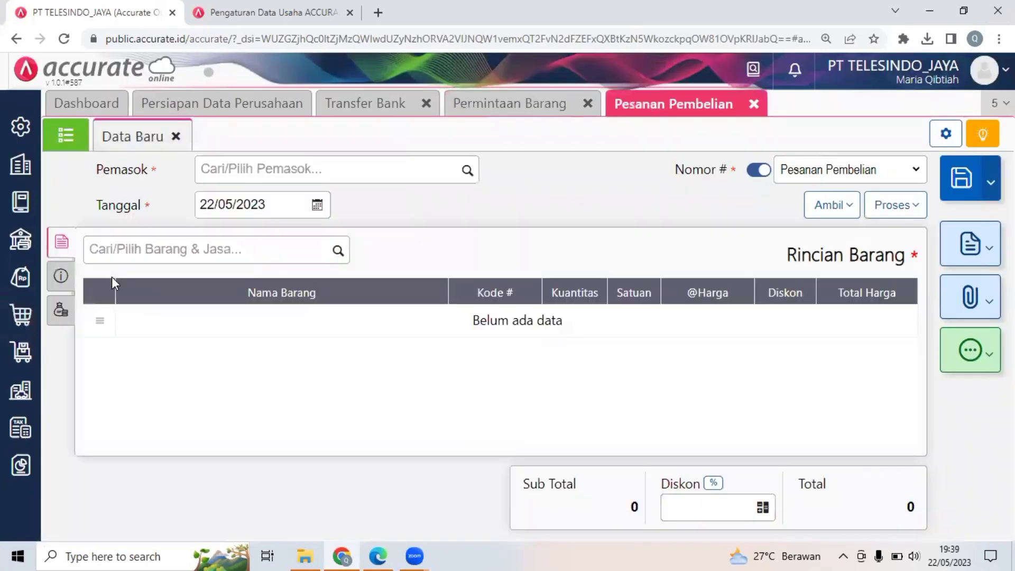
{"action": "left_click", "coordinate": [209, 164]}
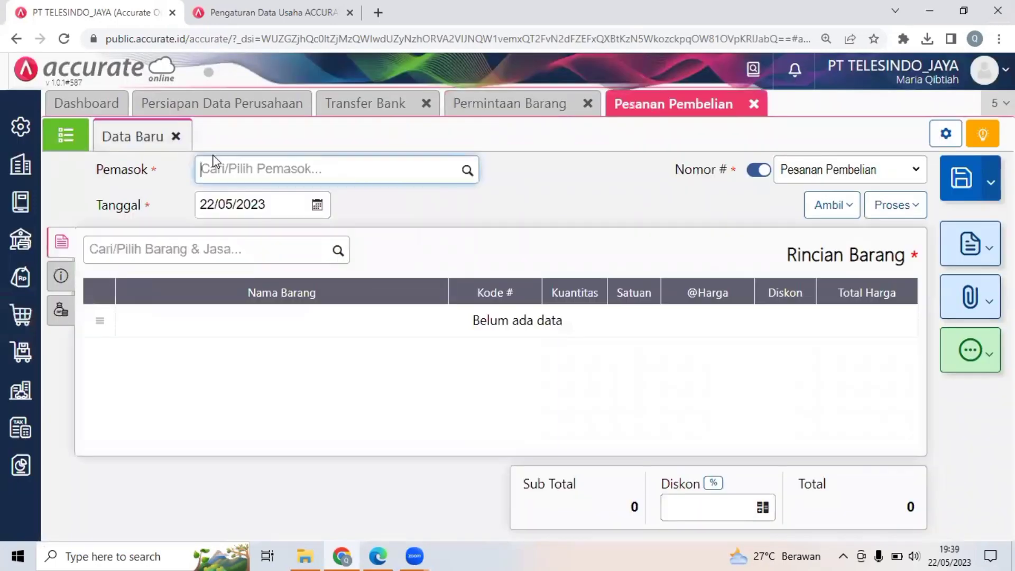
{"action": "type", "text": "IR"}
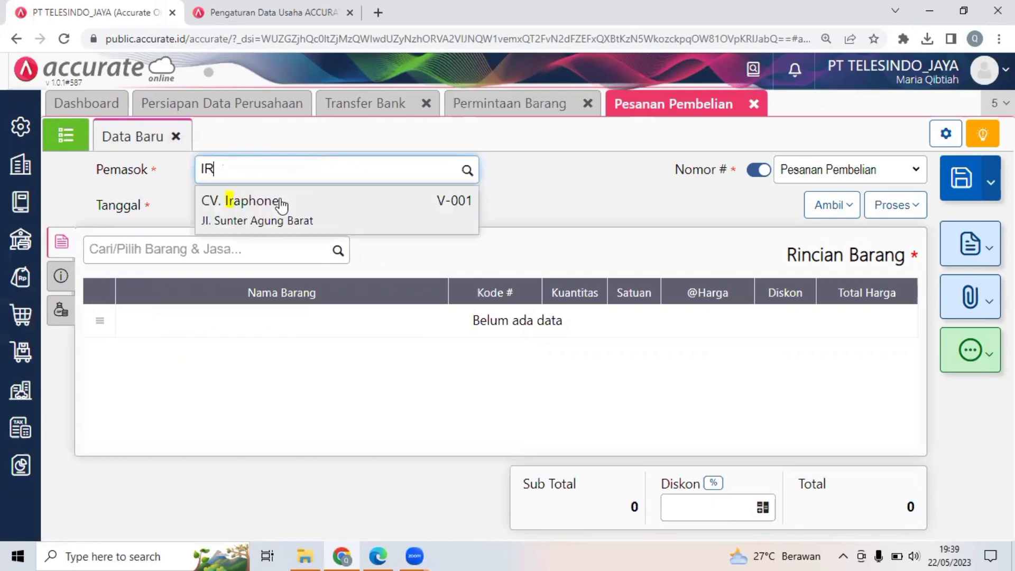
{"action": "left_click", "coordinate": [238, 201]}
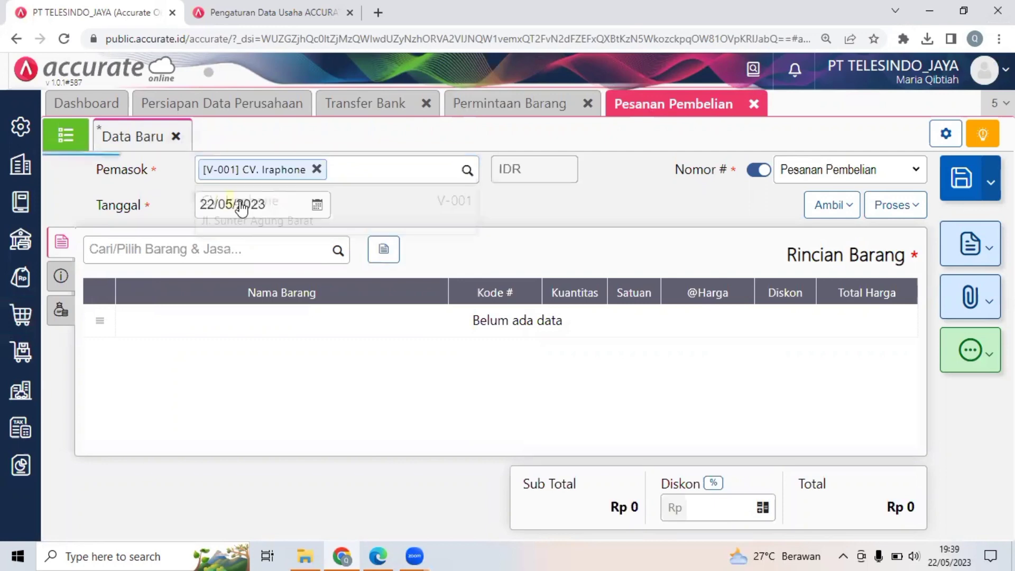
Check the order date in Dokumen 16.1 of the PDF, and set the purchase order's Tanggal to 18/01/2018 in Accurate Online.
{"action": "left_click", "coordinate": [378, 555]}
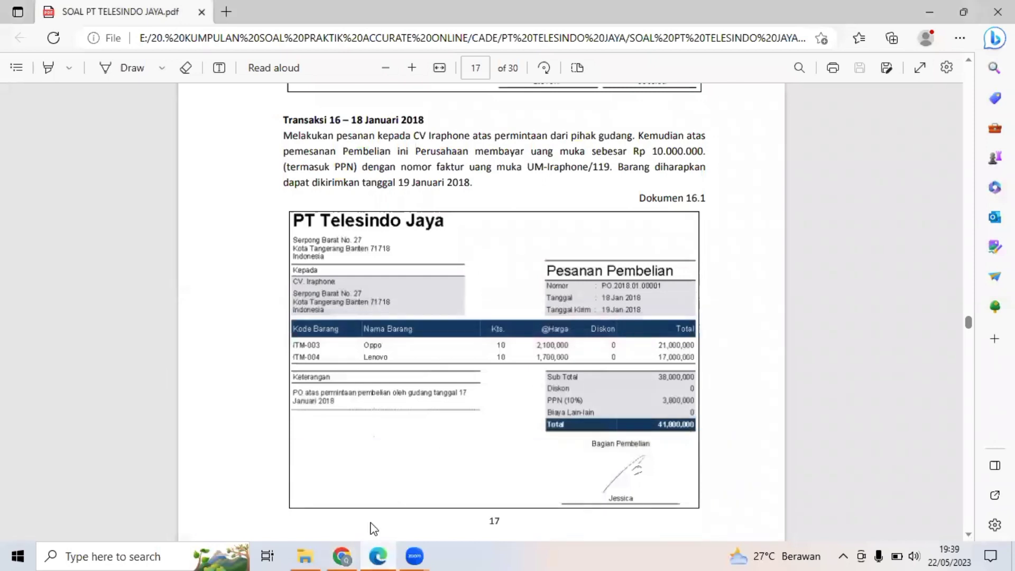
{"action": "left_click", "coordinate": [373, 554]}
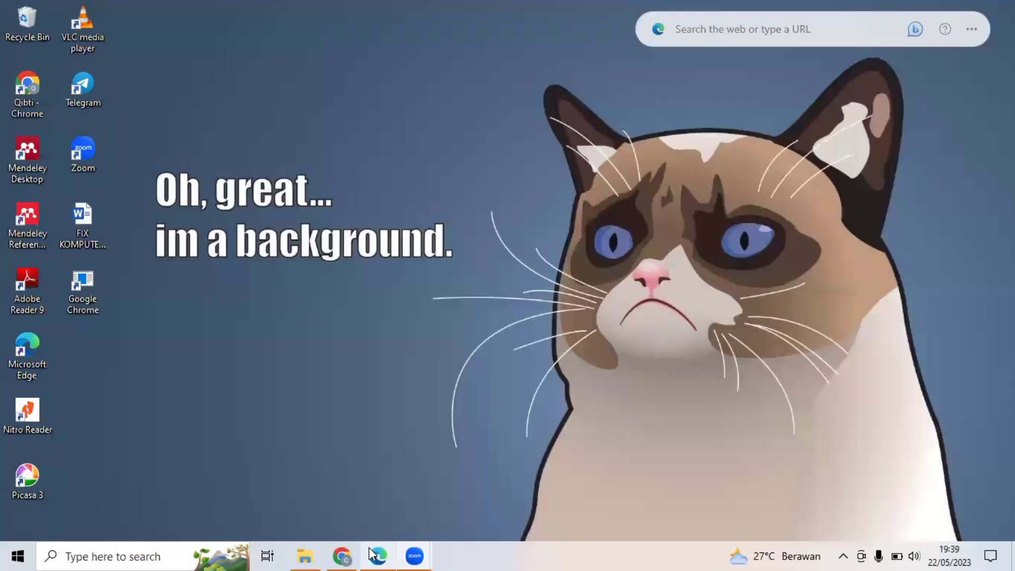
{"action": "left_click", "coordinate": [373, 554]}
{"action": "left_click", "coordinate": [406, 555]}
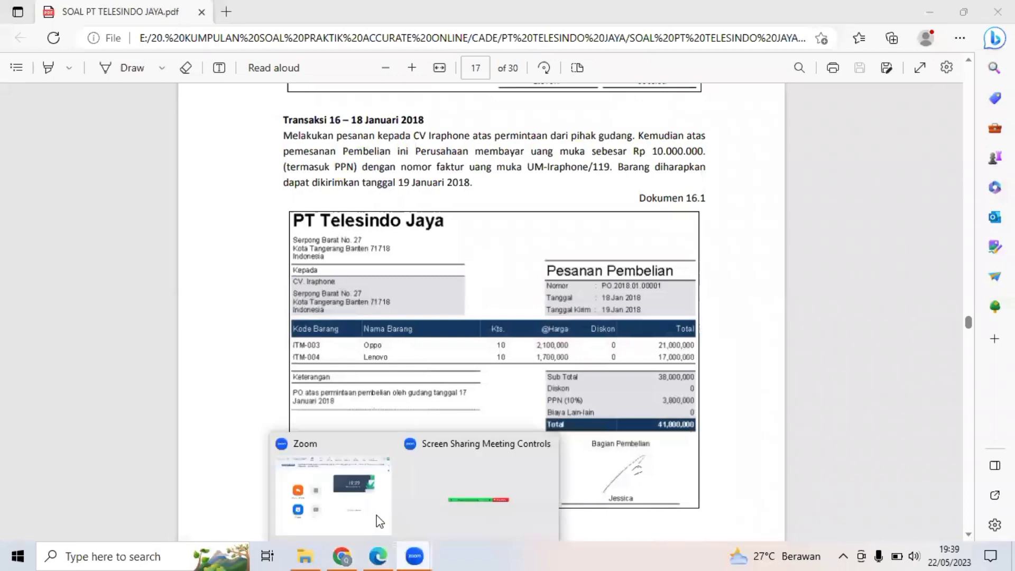
{"action": "left_click", "coordinate": [374, 554]}
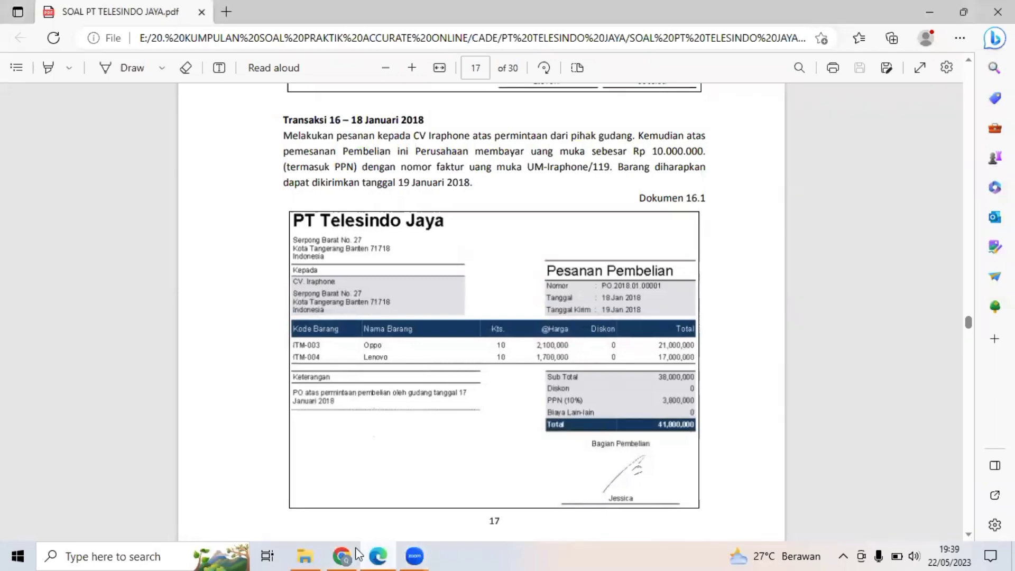
{"action": "left_click", "coordinate": [358, 554]}
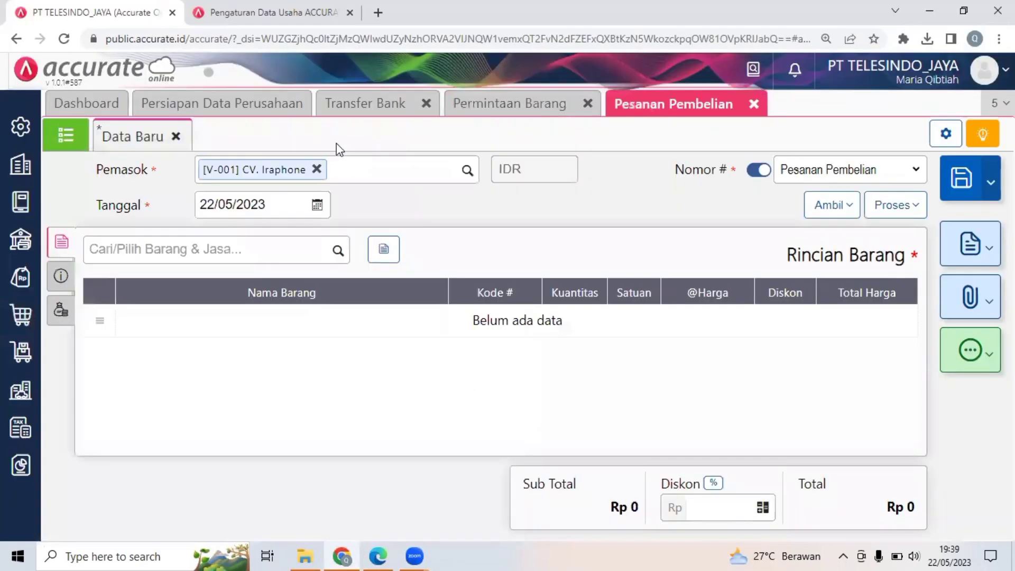
{"action": "left_click", "coordinate": [273, 203]}
{"action": "type", "text": "18/"}
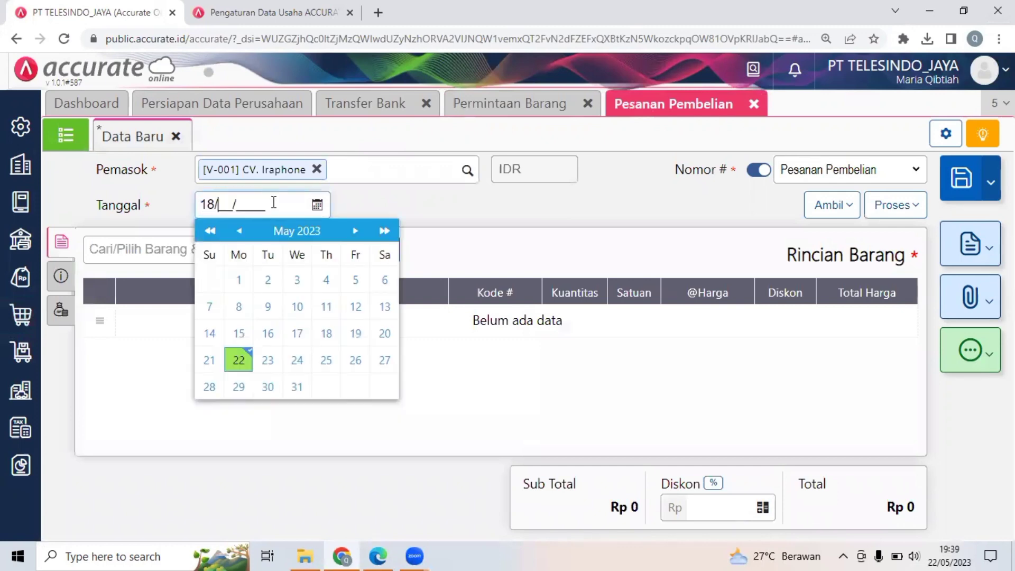
{"action": "type", "text": "01/2018"}
{"action": "left_click", "coordinate": [624, 165]}
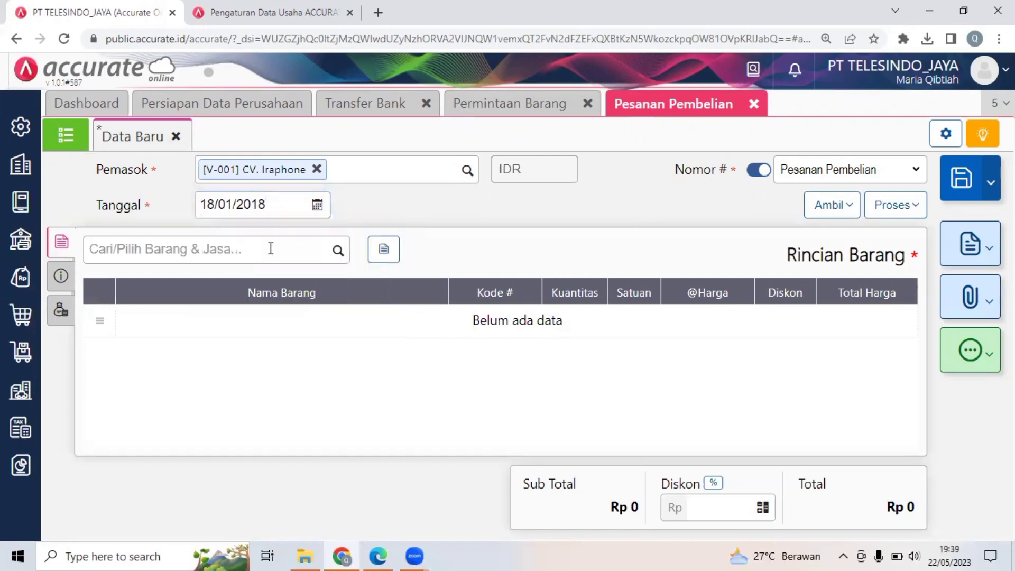
Copy the Oppo and Lenovo items from the goods request (Permintaan) dated 17/01/2018 into the purchase order.
{"action": "left_click", "coordinate": [846, 211]}
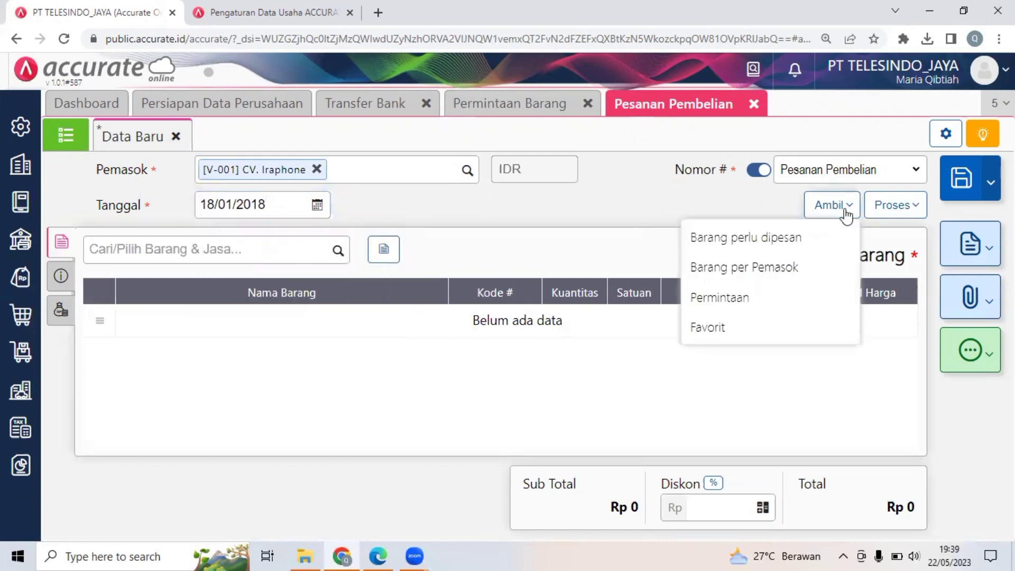
{"action": "left_click", "coordinate": [743, 299]}
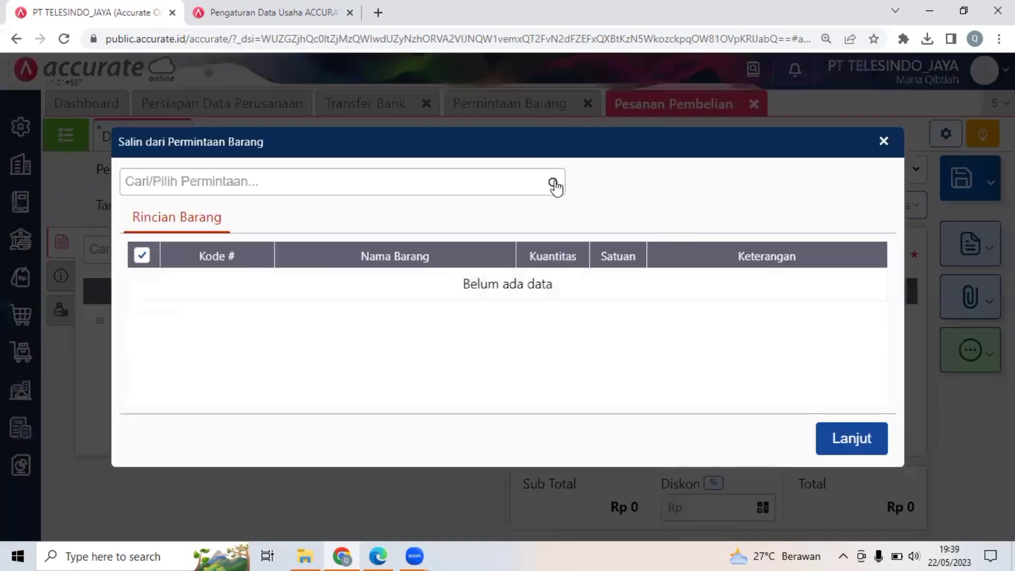
{"action": "left_click", "coordinate": [554, 184]}
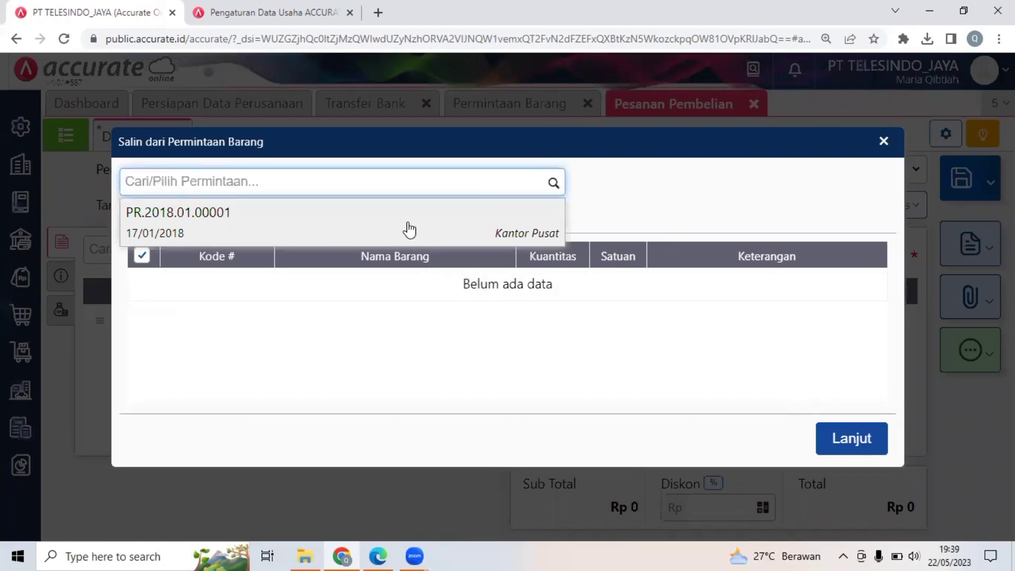
{"action": "left_click", "coordinate": [197, 235]}
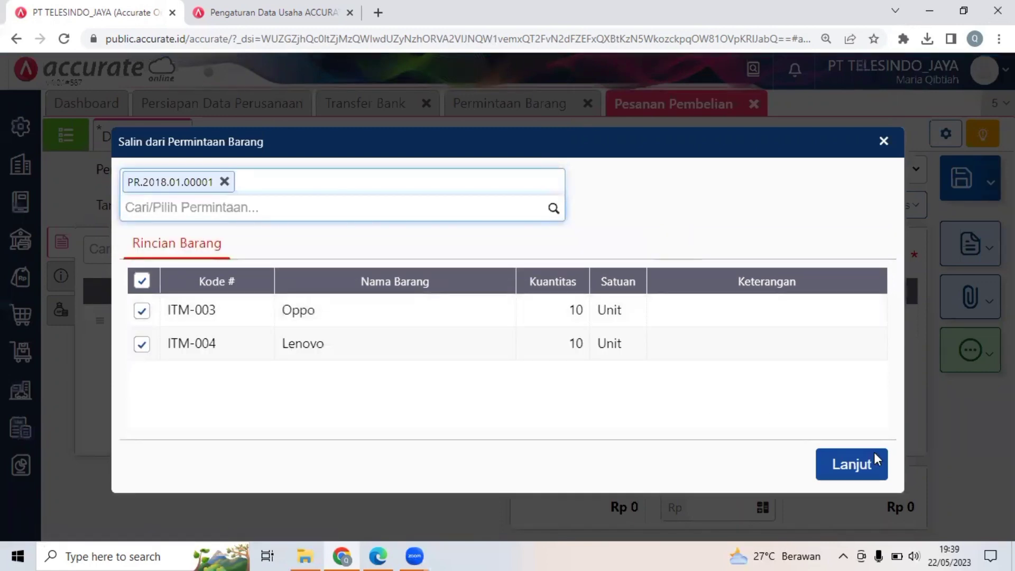
{"action": "left_click", "coordinate": [853, 465]}
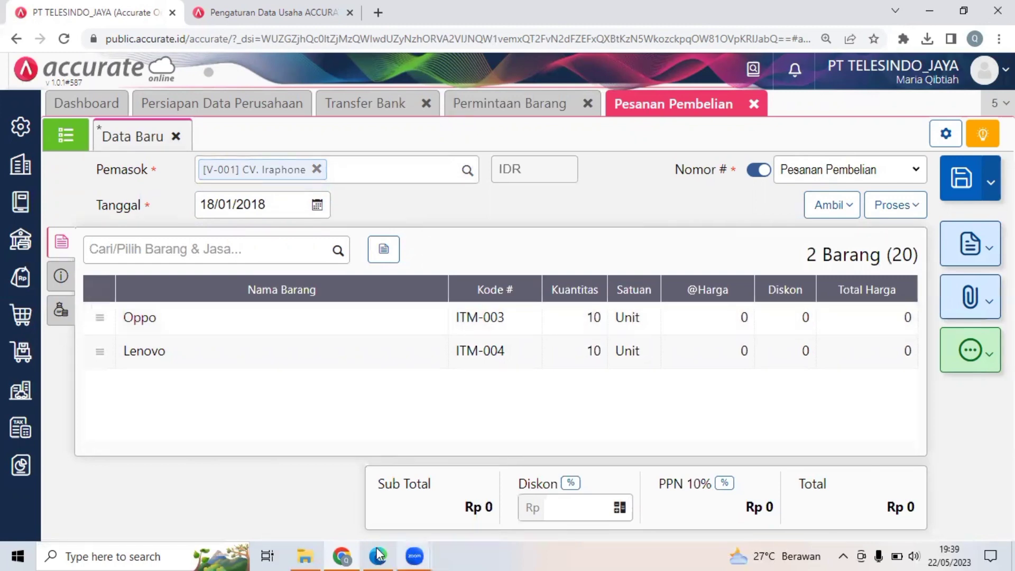
{"action": "key", "text": "alt+Tab"}
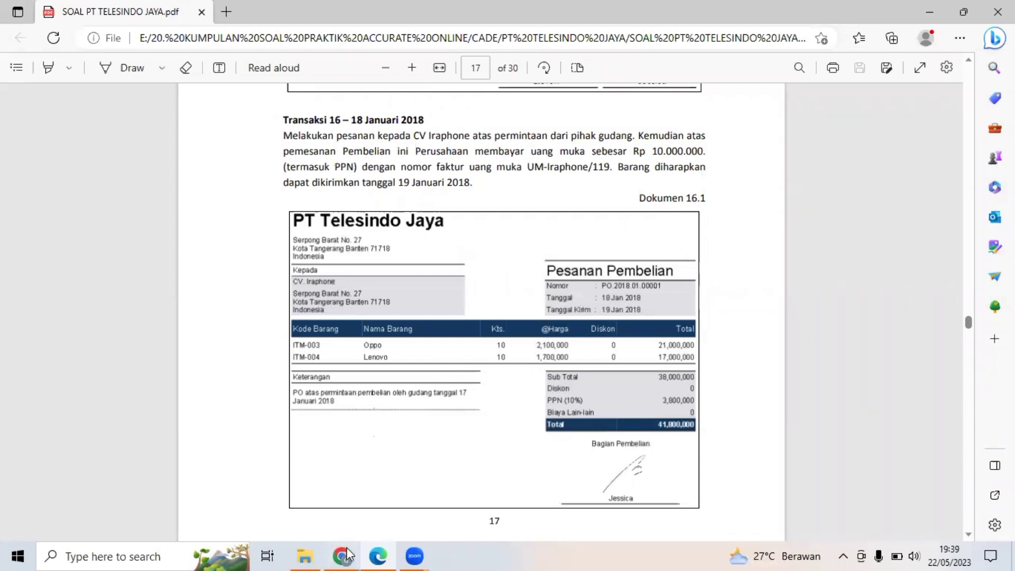
{"action": "key", "text": "alt+Tab"}
{"action": "left_click", "coordinate": [596, 310]}
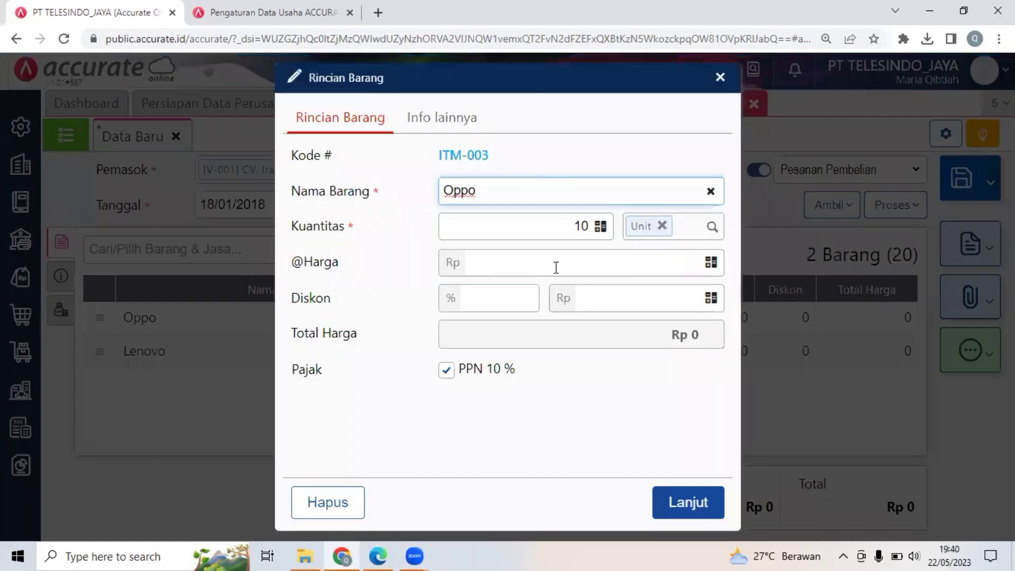
{"action": "left_click", "coordinate": [556, 267]}
{"action": "type", "text": "2.100."}
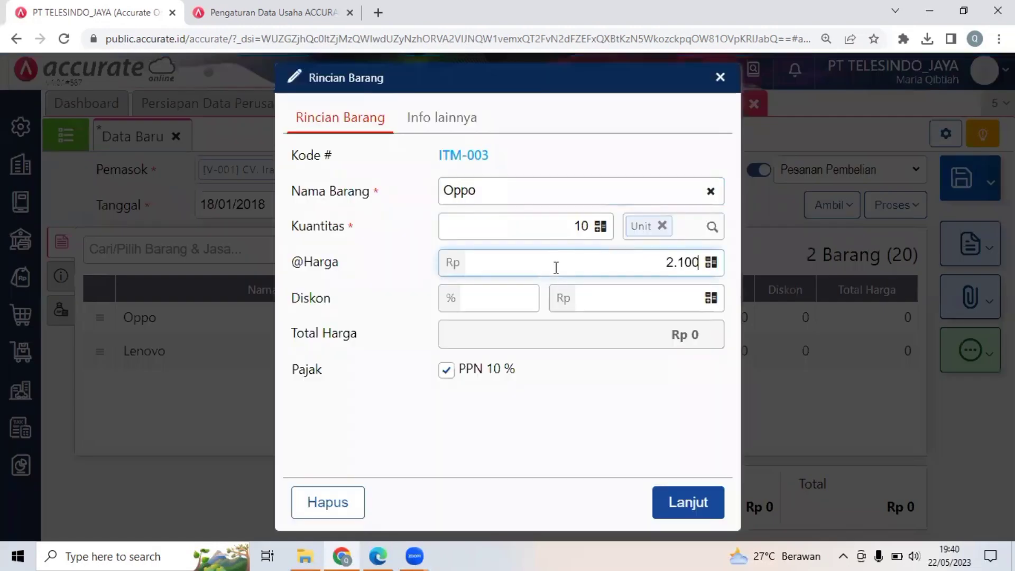
{"action": "type", "text": "000"}
{"action": "left_click", "coordinate": [703, 512]}
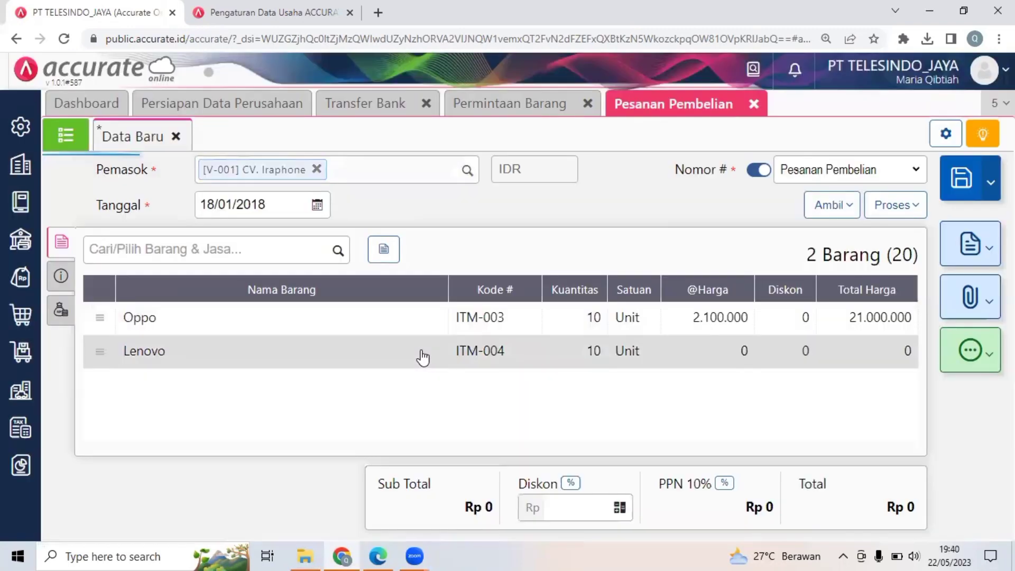
{"action": "left_click", "coordinate": [421, 350]}
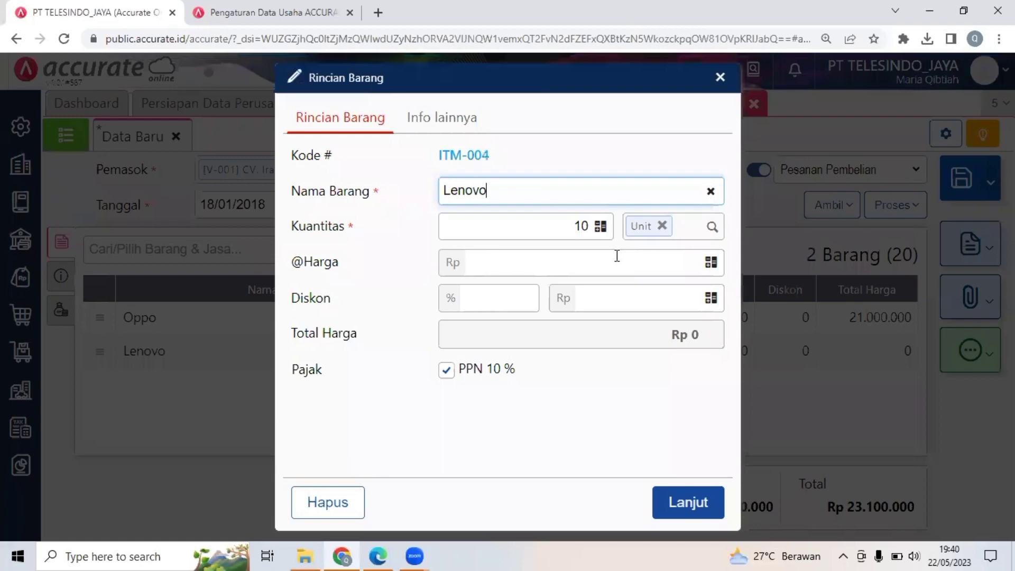
{"action": "left_click", "coordinate": [617, 256]}
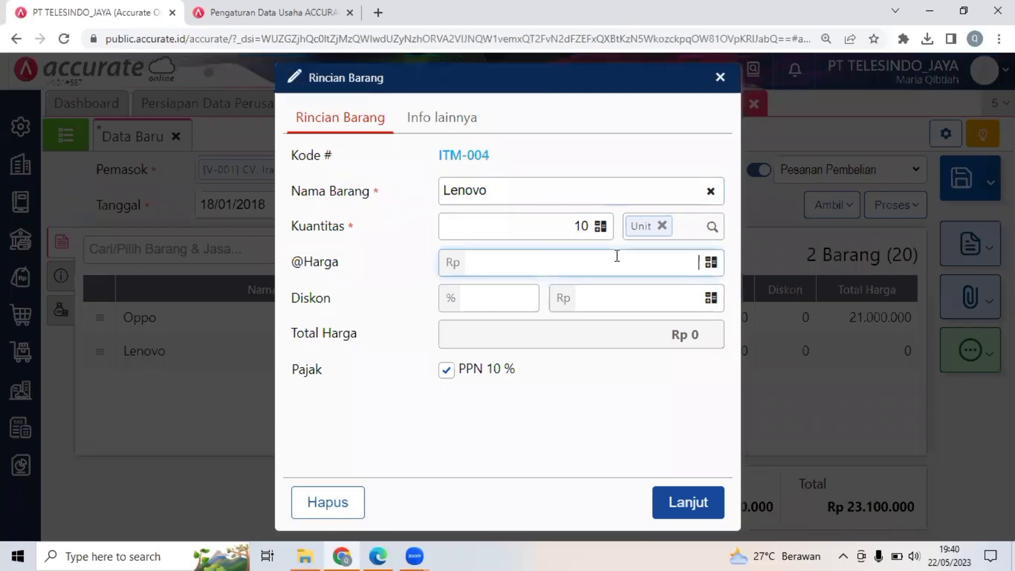
{"action": "type", "text": "1.700.000"}
{"action": "left_click", "coordinate": [713, 499]}
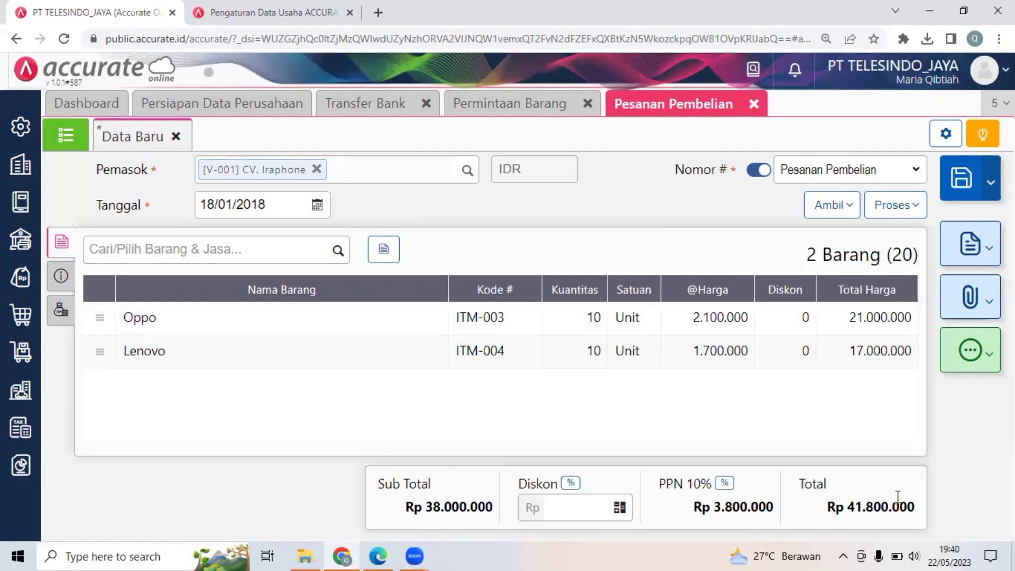
Review CV Iraphone's purchase order in Dokumen 16.1 and the down payment in Dokumen 16.2 of the PDF, and return to Accurate Online.
{"action": "left_click", "coordinate": [379, 555]}
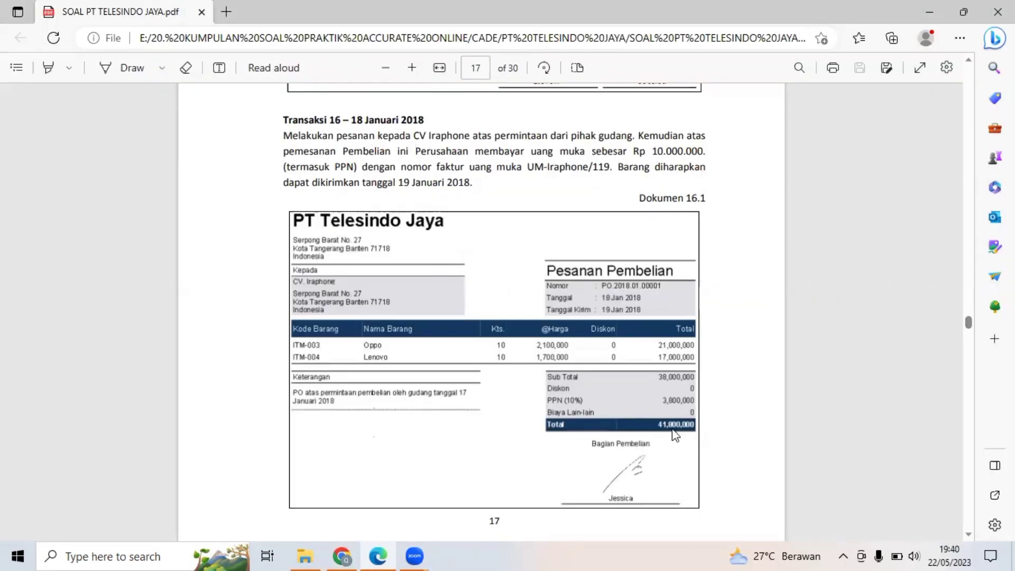
{"action": "left_click", "coordinate": [412, 69]}
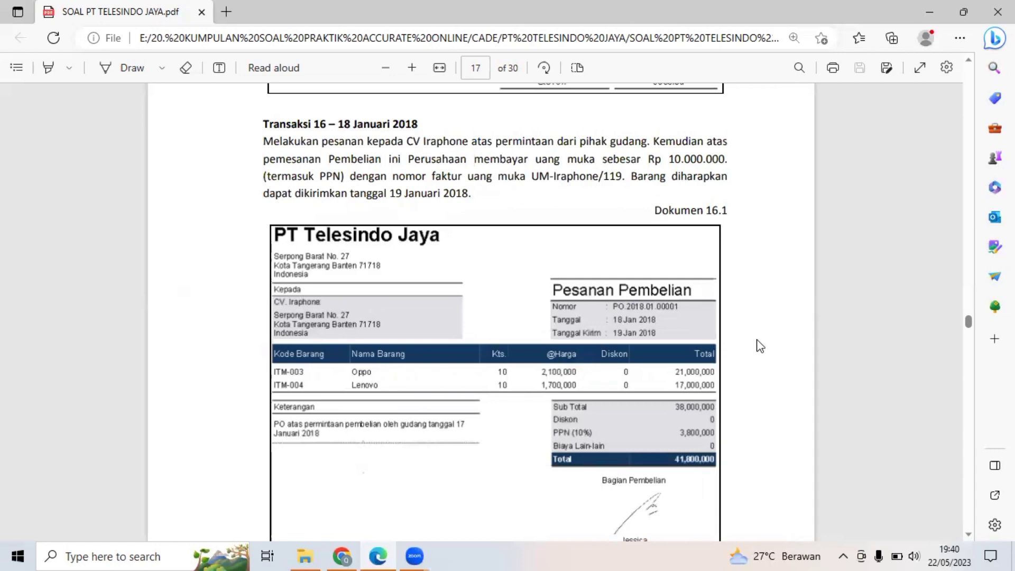
{"action": "scroll", "coordinate": [760, 347], "scroll_direction": "down", "scroll_amount": 3}
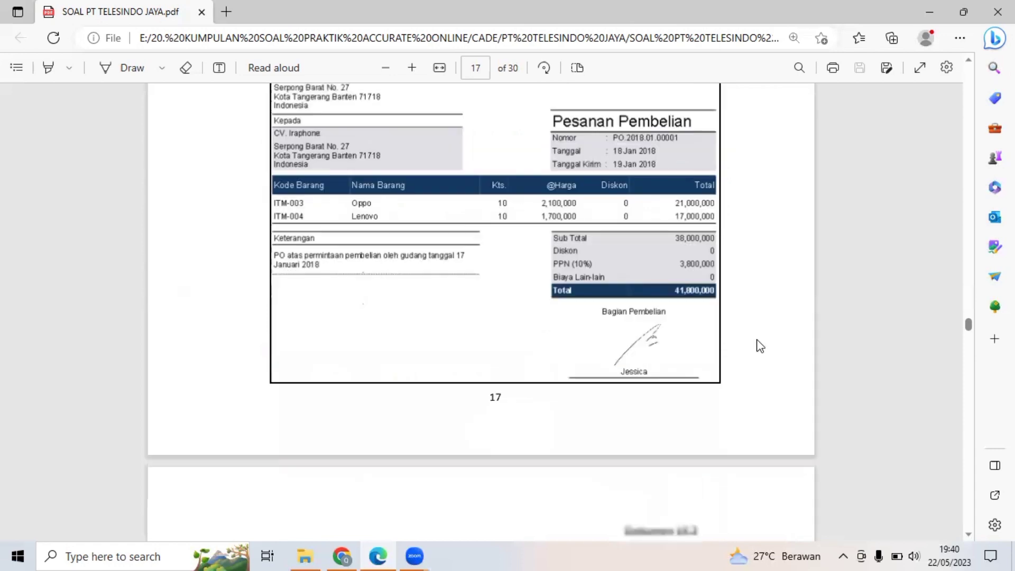
{"action": "scroll", "coordinate": [760, 346], "scroll_direction": "down", "scroll_amount": 3}
{"action": "scroll", "coordinate": [760, 347], "scroll_direction": "down", "scroll_amount": 3}
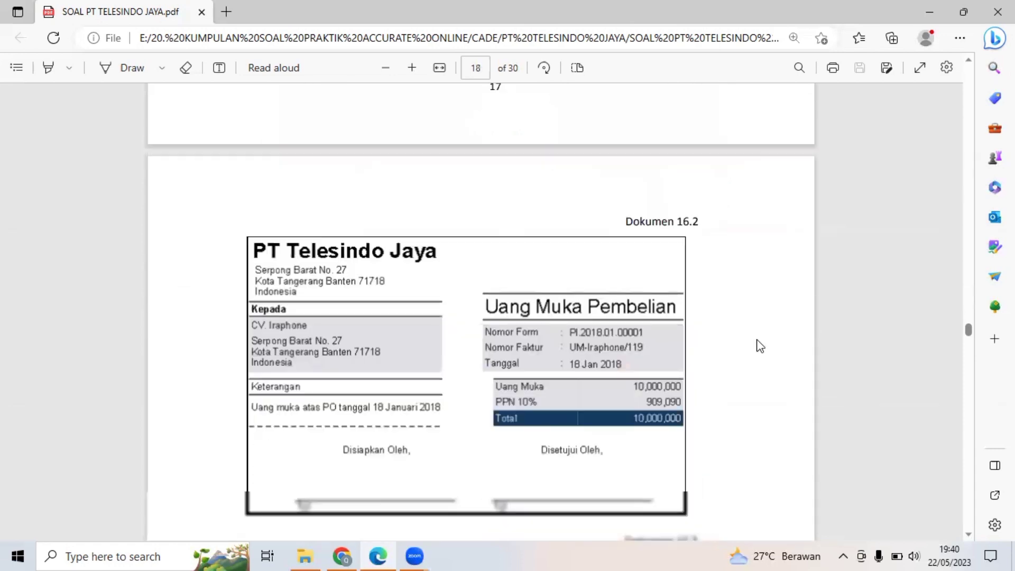
{"action": "scroll", "coordinate": [760, 347], "scroll_direction": "down", "scroll_amount": 1}
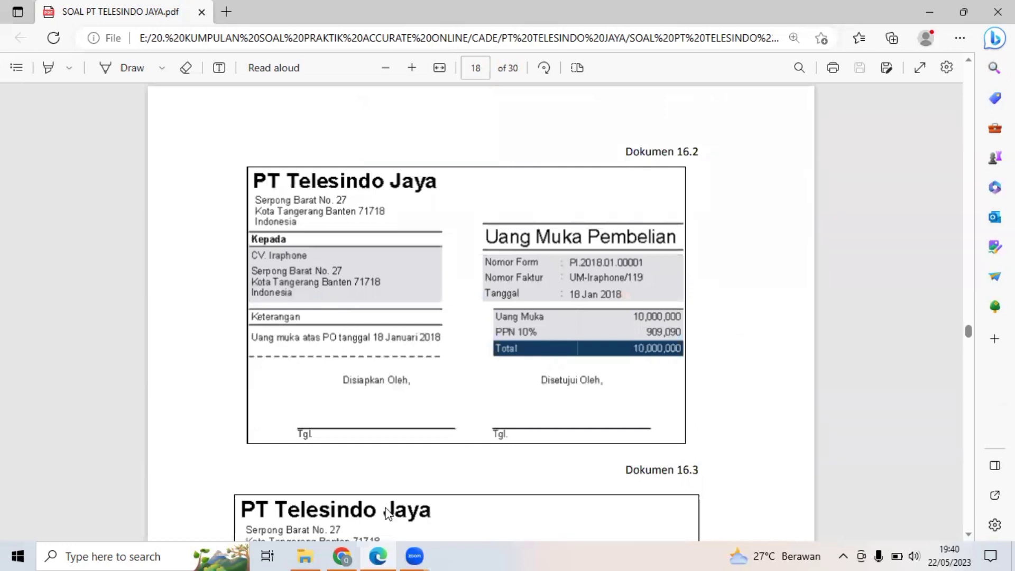
{"action": "left_click", "coordinate": [342, 556]}
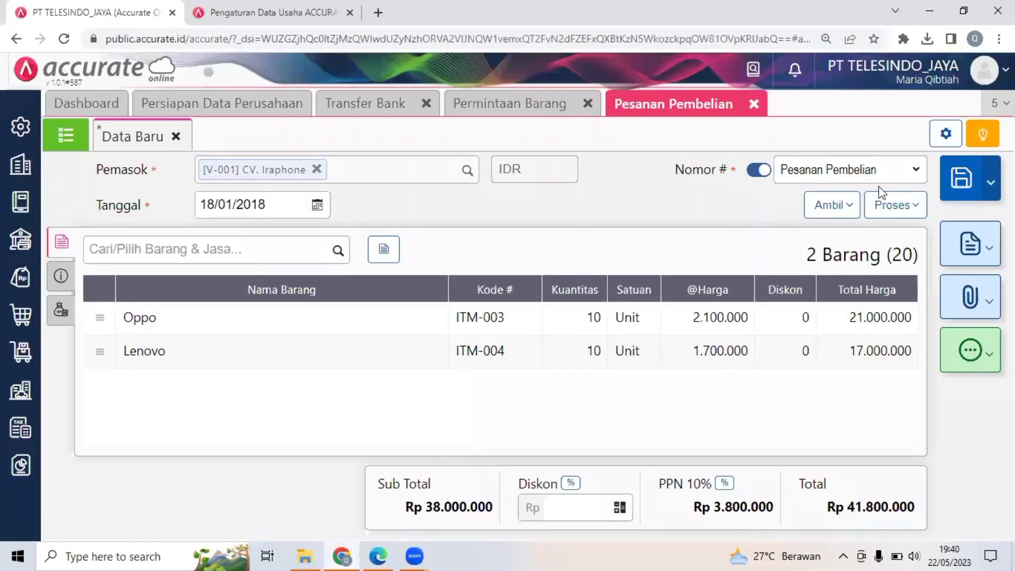
Try to process the new purchase order into an Uang Muka.
{"action": "left_click", "coordinate": [902, 203]}
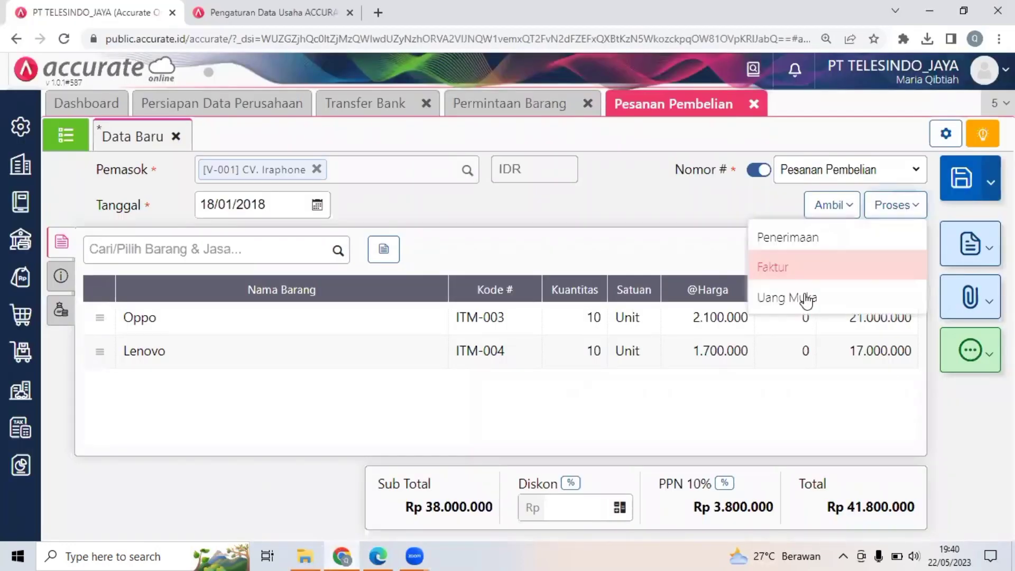
{"action": "left_click", "coordinate": [807, 301]}
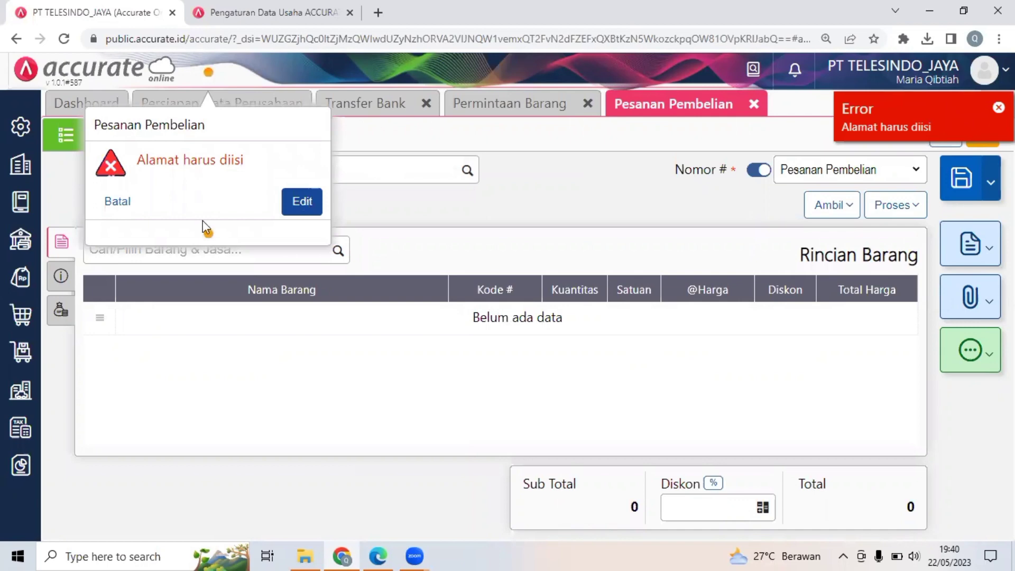
{"action": "left_click", "coordinate": [316, 213]}
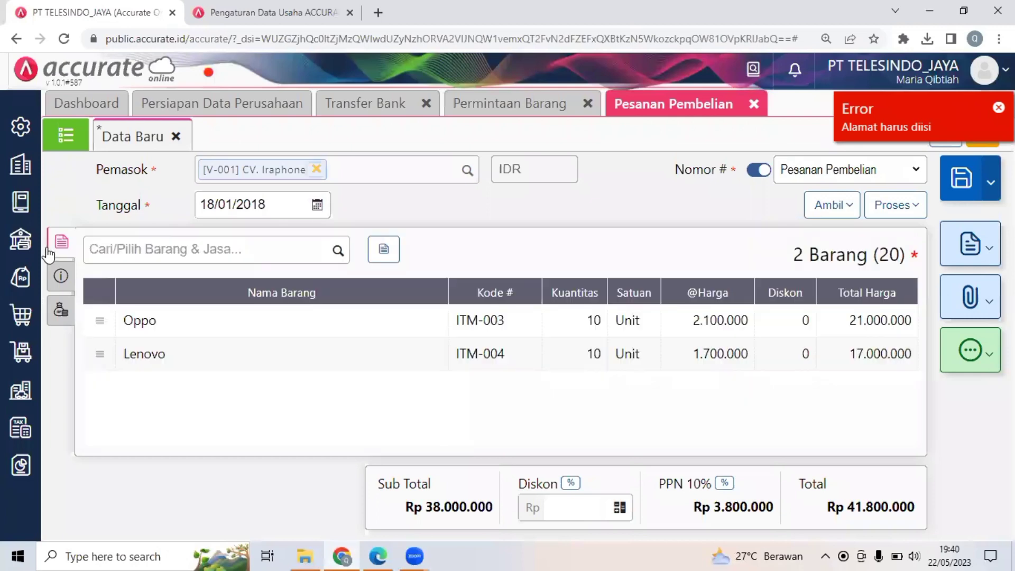
Fill the purchase order's Alamat Kirim with the first saved address and process the order into an Uang Muka.
{"action": "left_click", "coordinate": [64, 275]}
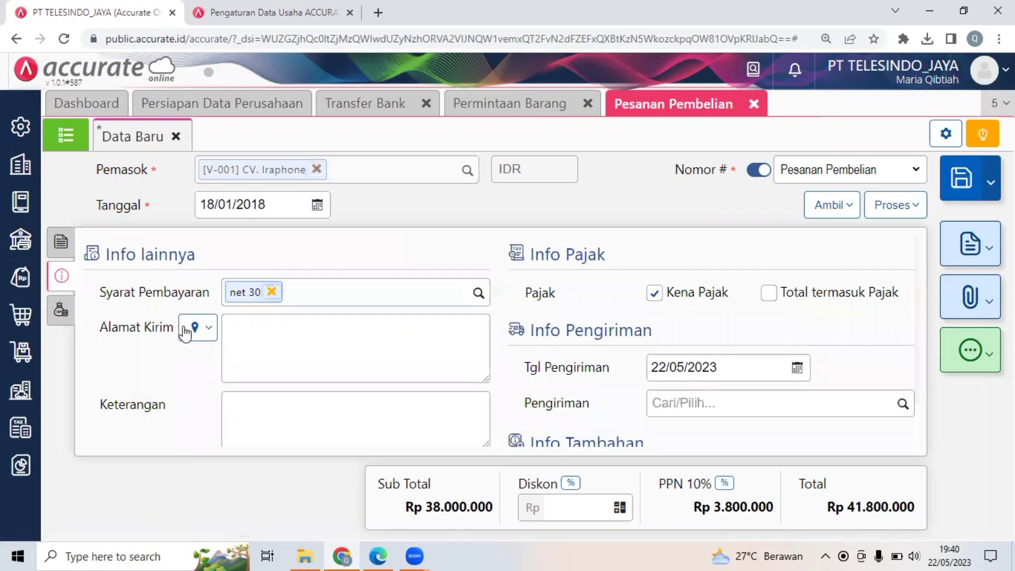
{"action": "left_click", "coordinate": [200, 333]}
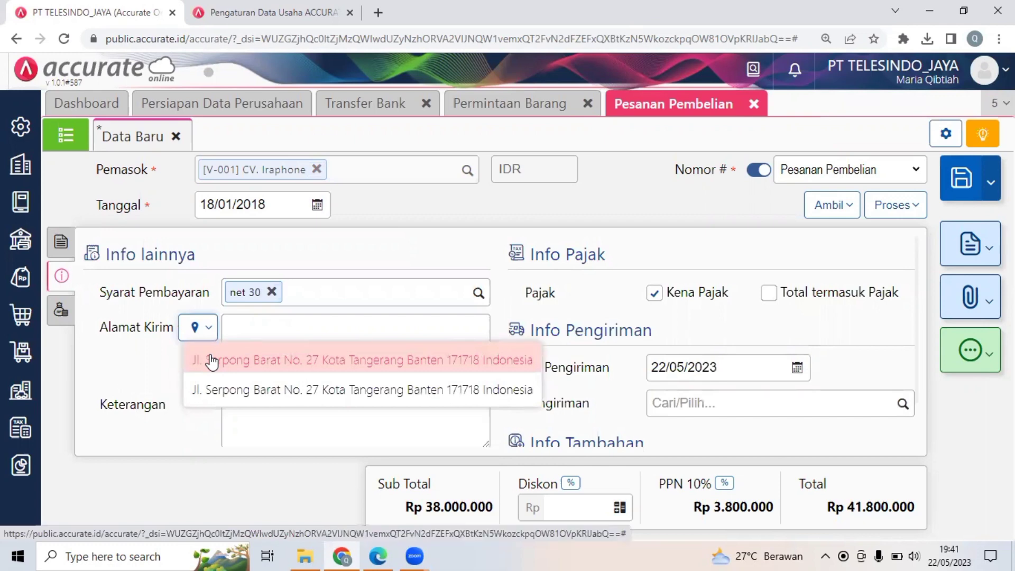
{"action": "left_click", "coordinate": [237, 359]}
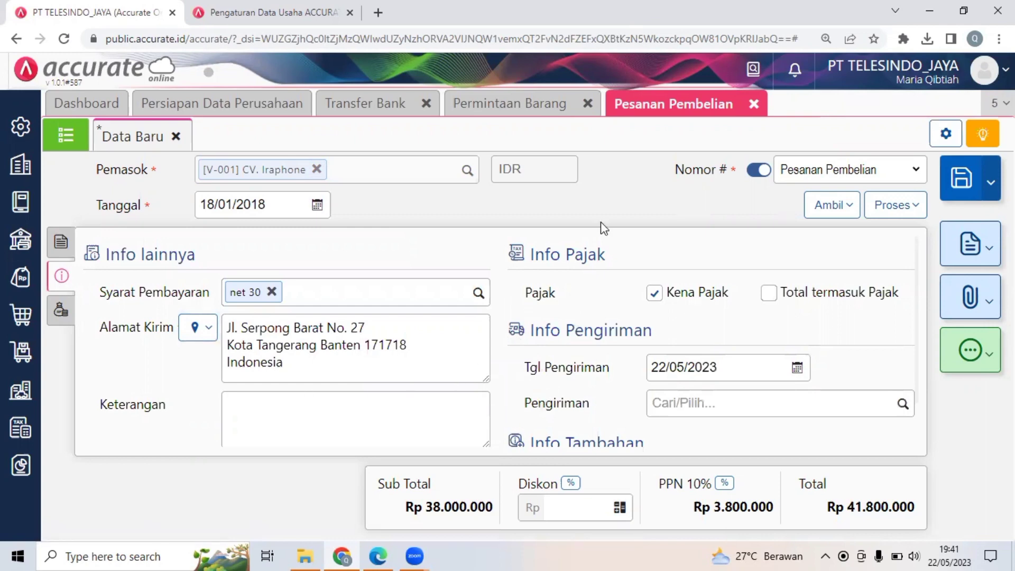
{"action": "left_click", "coordinate": [894, 206]}
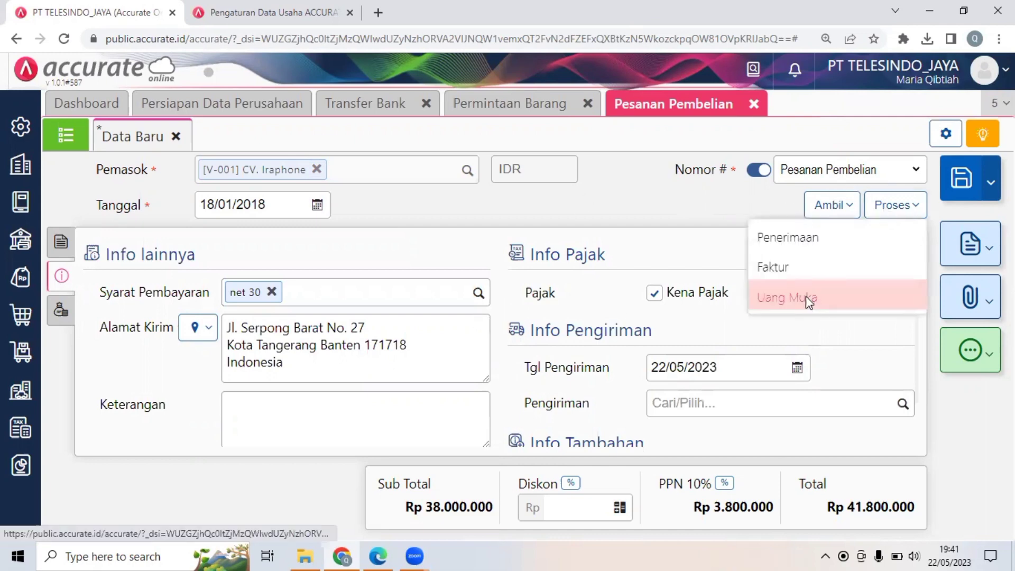
{"action": "left_click", "coordinate": [808, 300]}
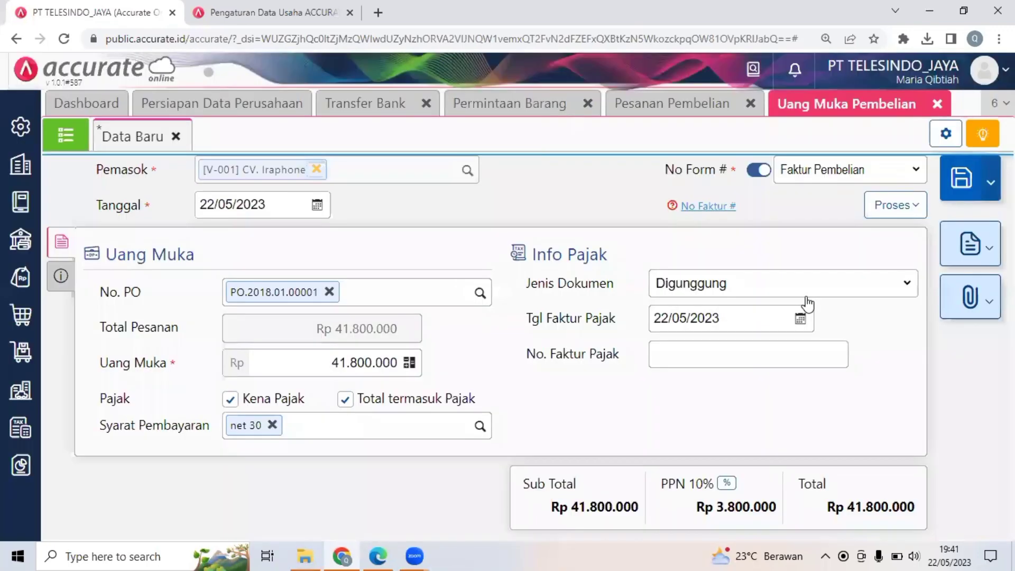
Check the down payment date in Dokumen 16.2 of the PDF, and set the Uang Muka Pembelian's Tanggal to 18/01/2018 in Accurate Online.
{"action": "left_click", "coordinate": [268, 205]}
{"action": "left_click", "coordinate": [381, 554]}
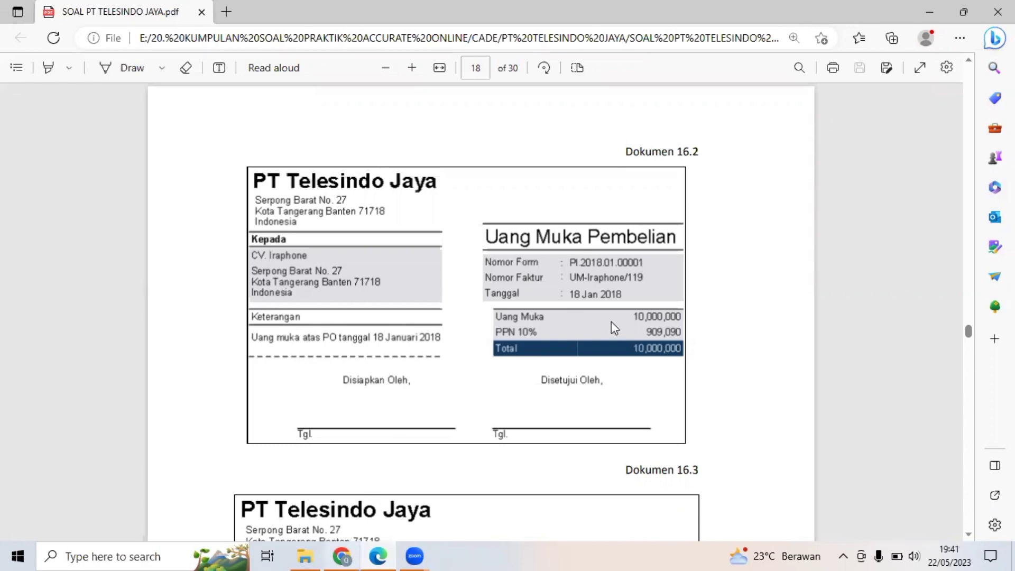
{"action": "left_click", "coordinate": [342, 556]}
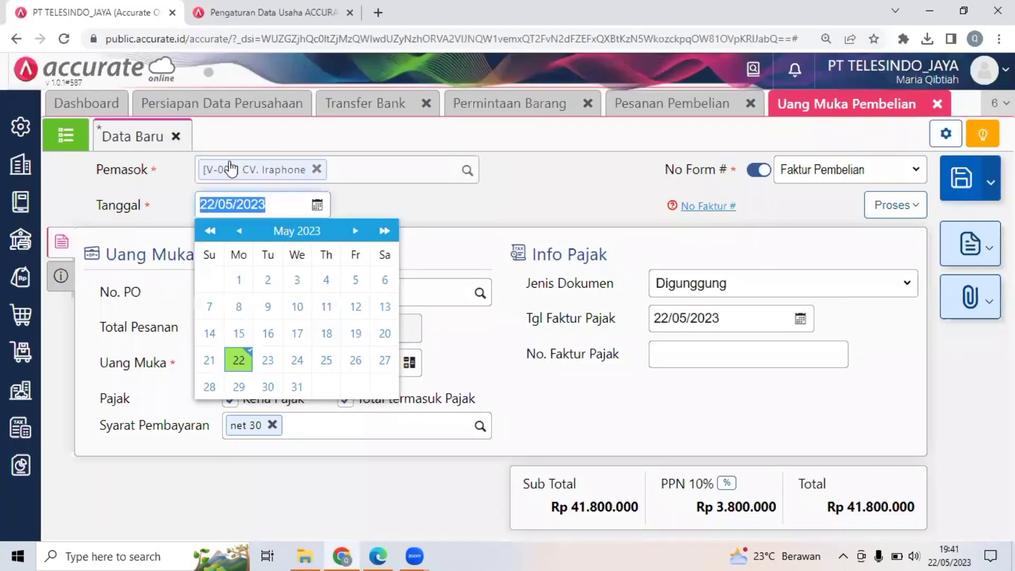
{"action": "left_click", "coordinate": [373, 554]}
{"action": "key", "text": "alt+Tab"}
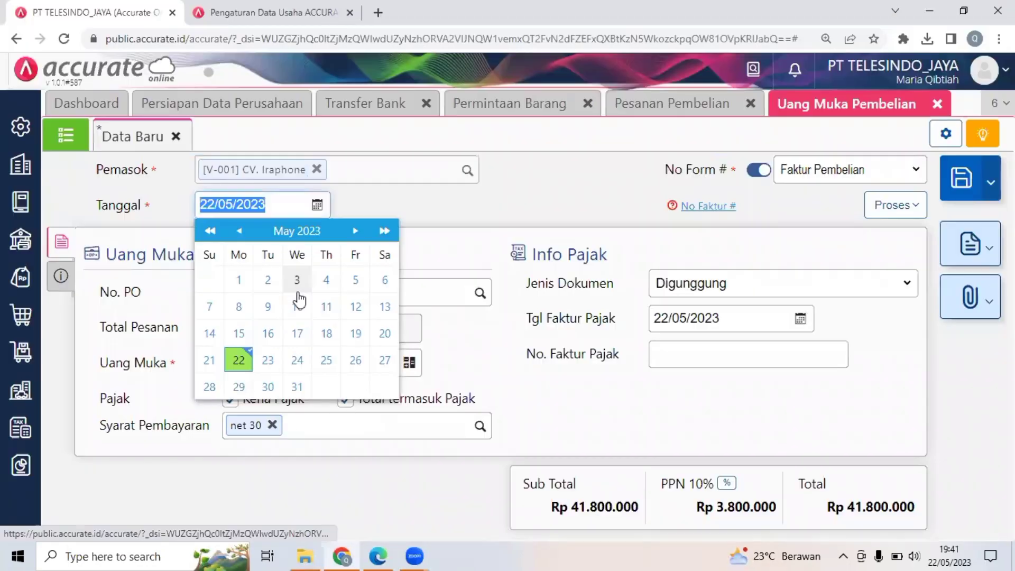
{"action": "type", "text": "18/01/201"}
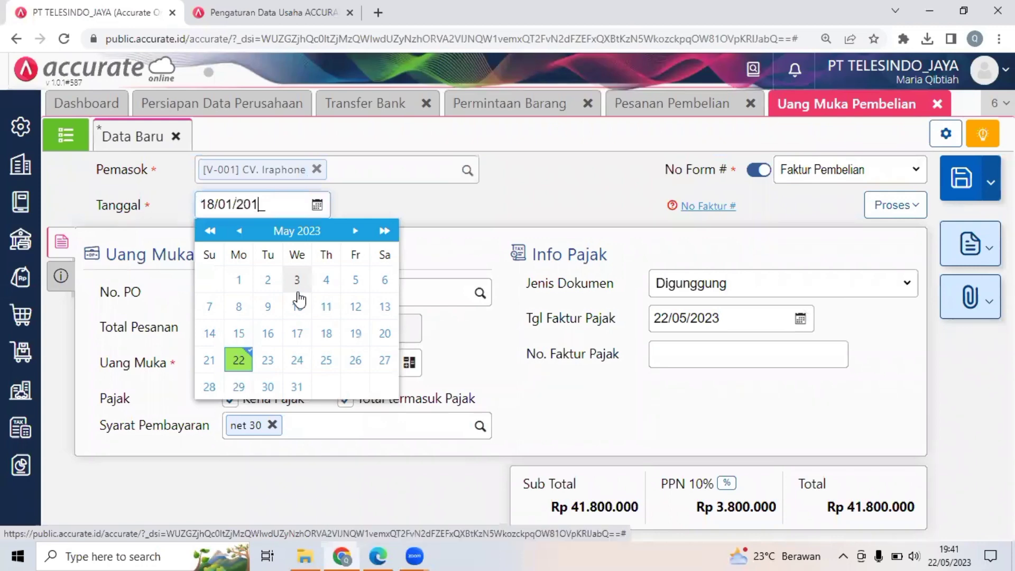
{"action": "type", "text": "8"}
{"action": "left_click", "coordinate": [326, 333]}
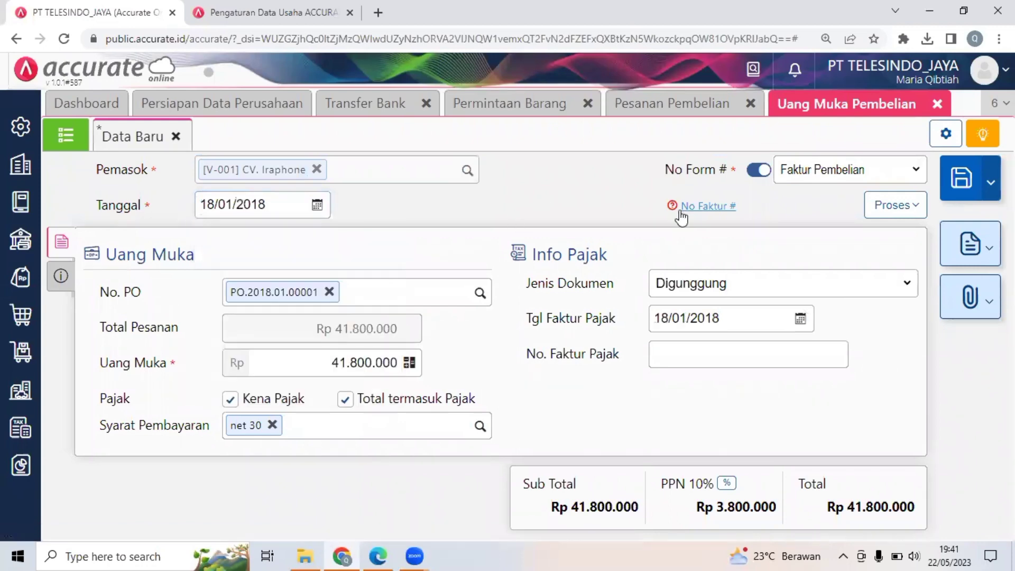
Set the Uang Muka amount of the down payment invoice to Rp 10.000.000.
{"action": "left_click", "coordinate": [423, 363]}
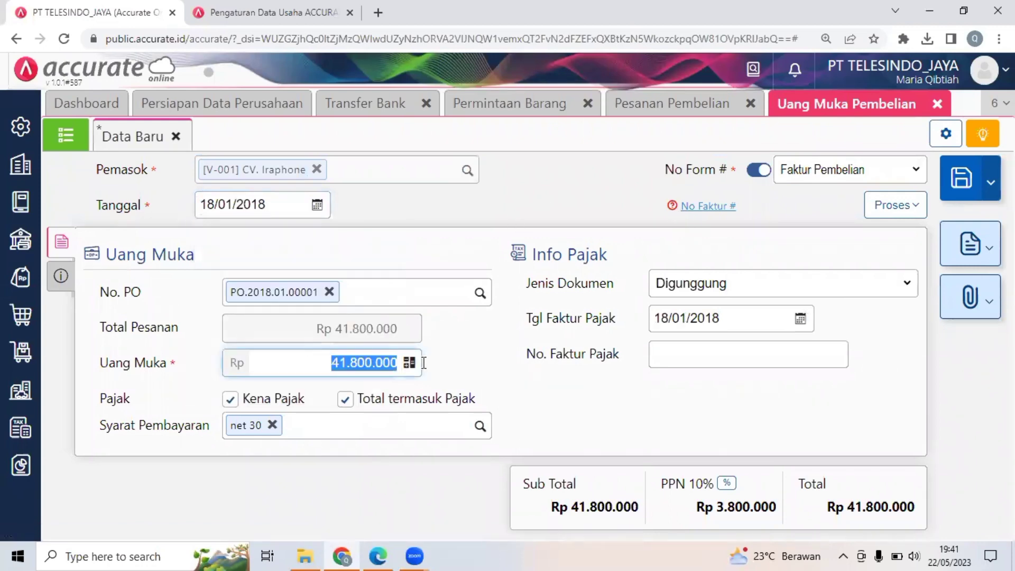
{"action": "type", "text": "10.000.00"}
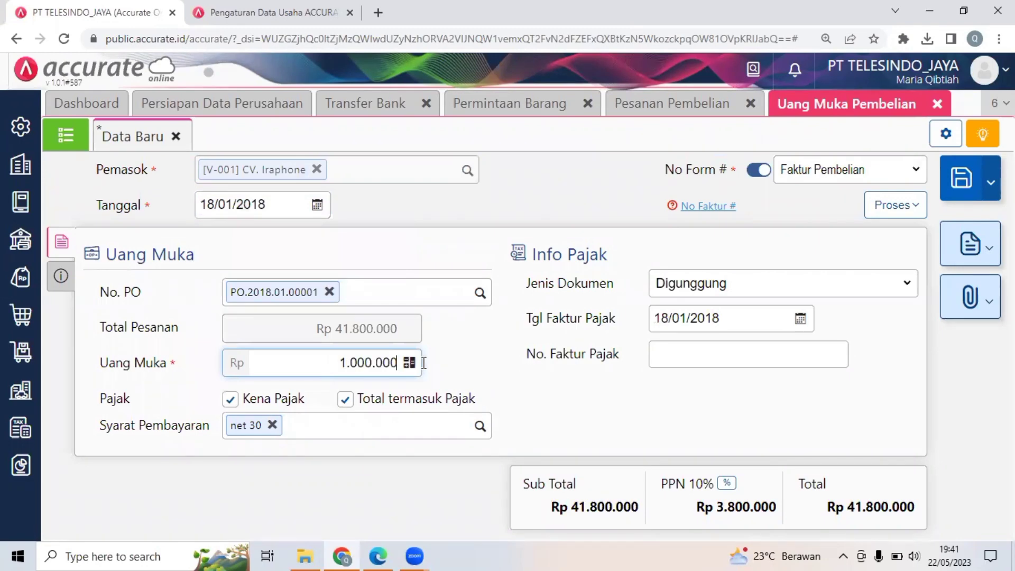
{"action": "type", "text": "0"}
{"action": "left_click", "coordinate": [505, 375]}
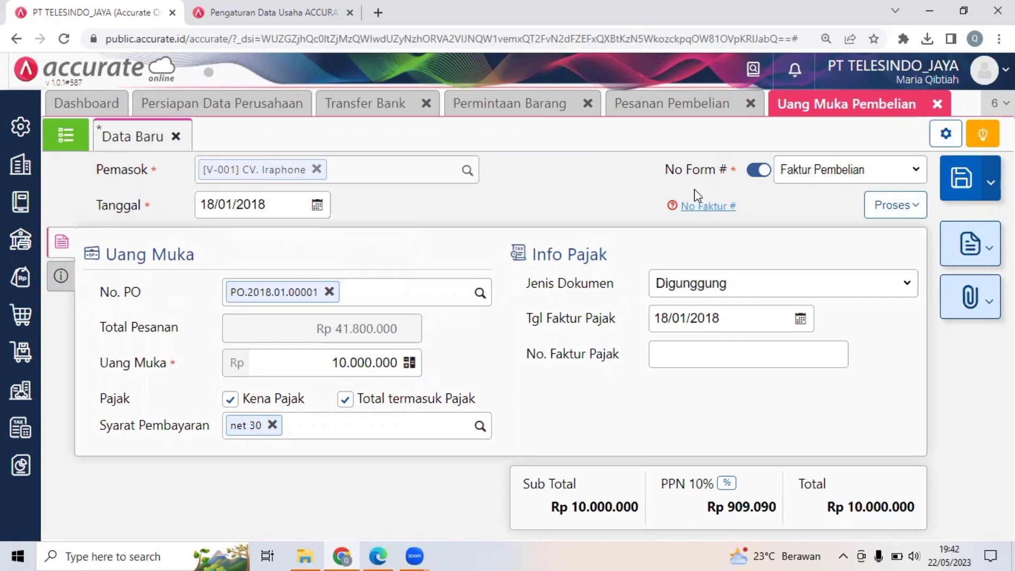
Enter UM Iraphone/119 as the down payment invoice's No Faktur #.
{"action": "left_click", "coordinate": [697, 208]}
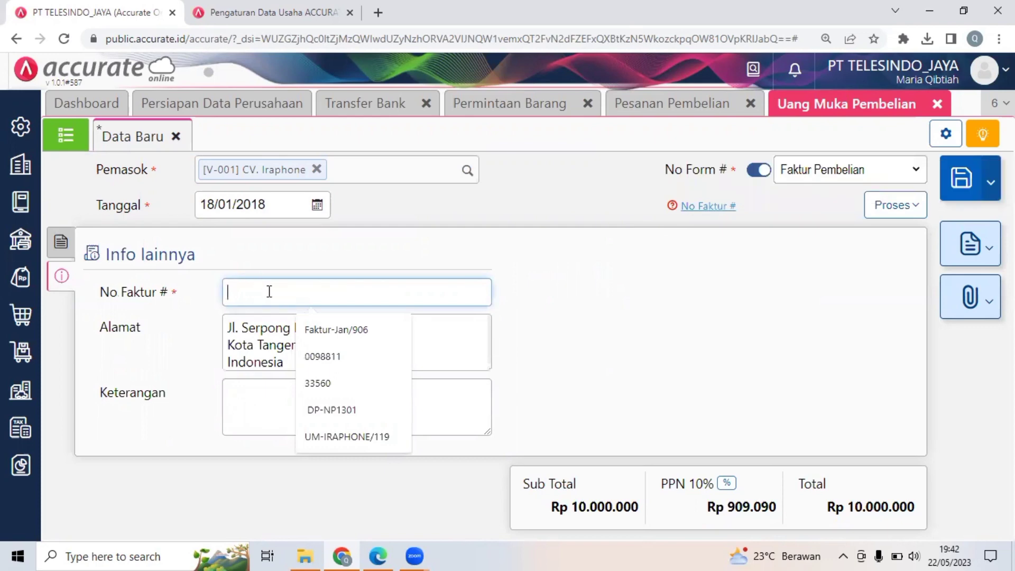
{"action": "type", "text": "UM"}
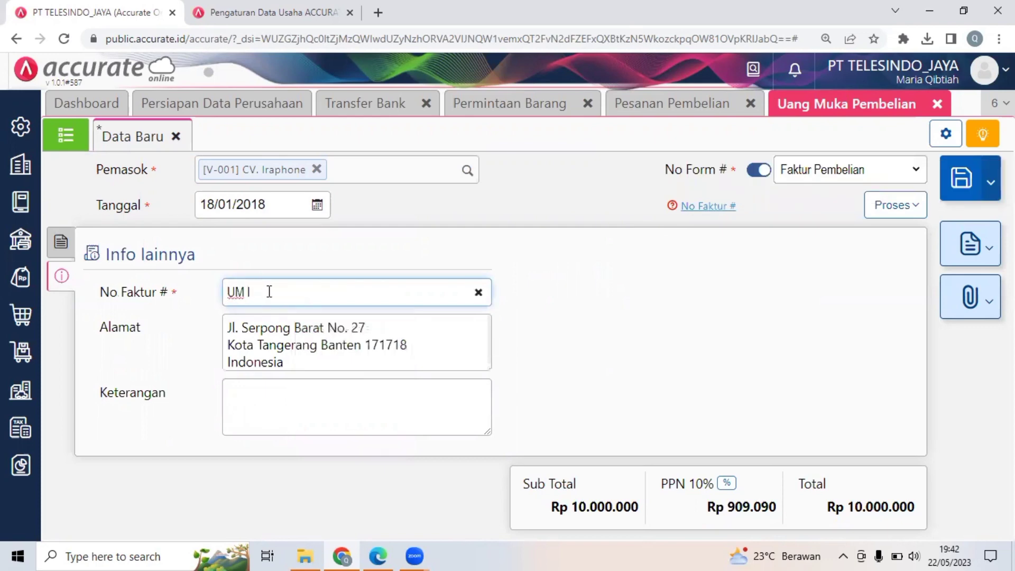
{"action": "type", "text": " Iraphone/"}
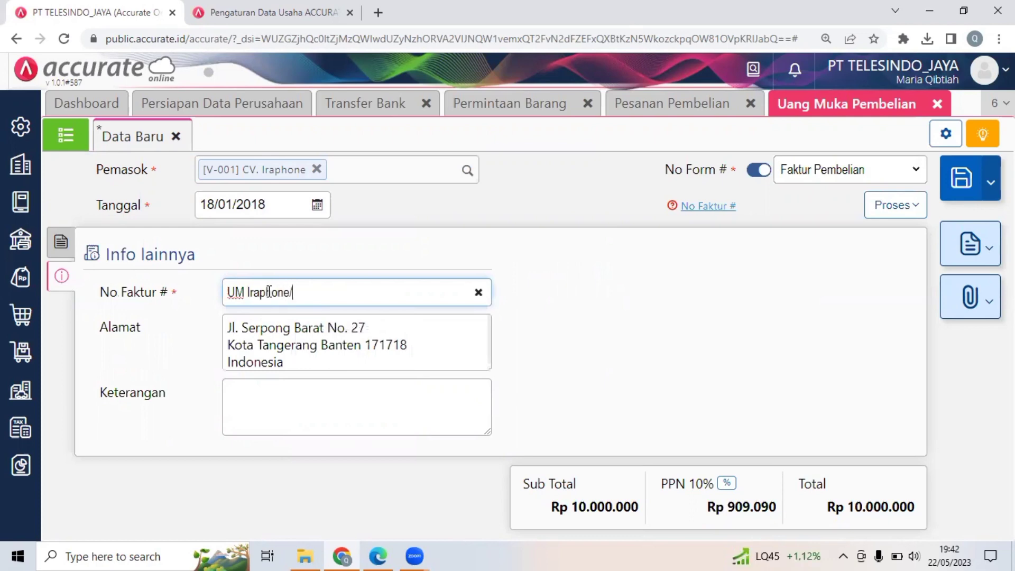
{"action": "type", "text": "119"}
{"action": "left_click", "coordinate": [381, 208]}
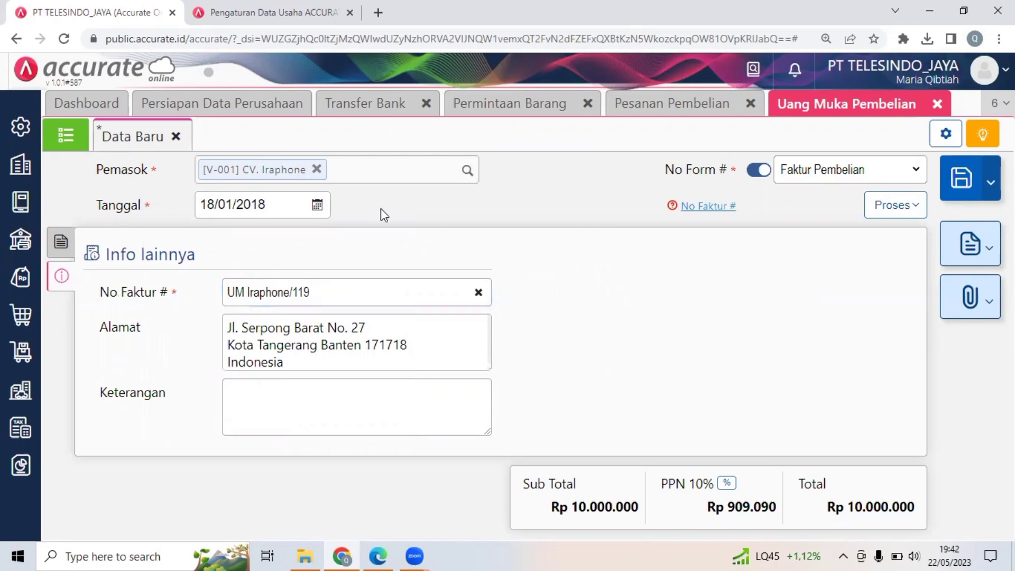
Check the supplier payment in Dokumen 16.3 of the PDF, and process the down payment invoice into a Pembayaran Pembelian in Accurate Online.
{"action": "left_click", "coordinate": [379, 556]}
{"action": "scroll", "coordinate": [688, 427], "scroll_direction": "down", "scroll_amount": 4}
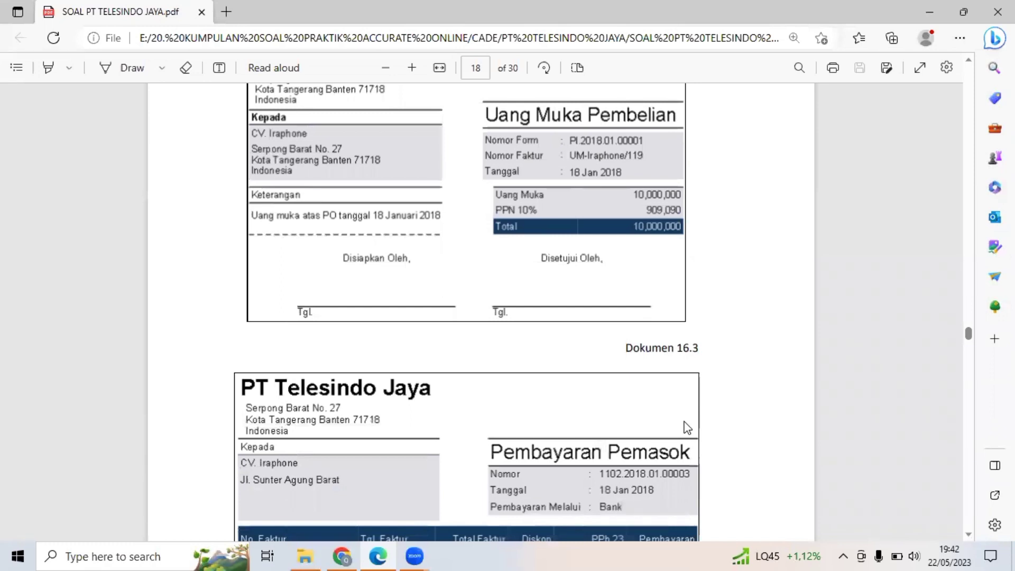
{"action": "scroll", "coordinate": [687, 427], "scroll_direction": "down", "scroll_amount": 4}
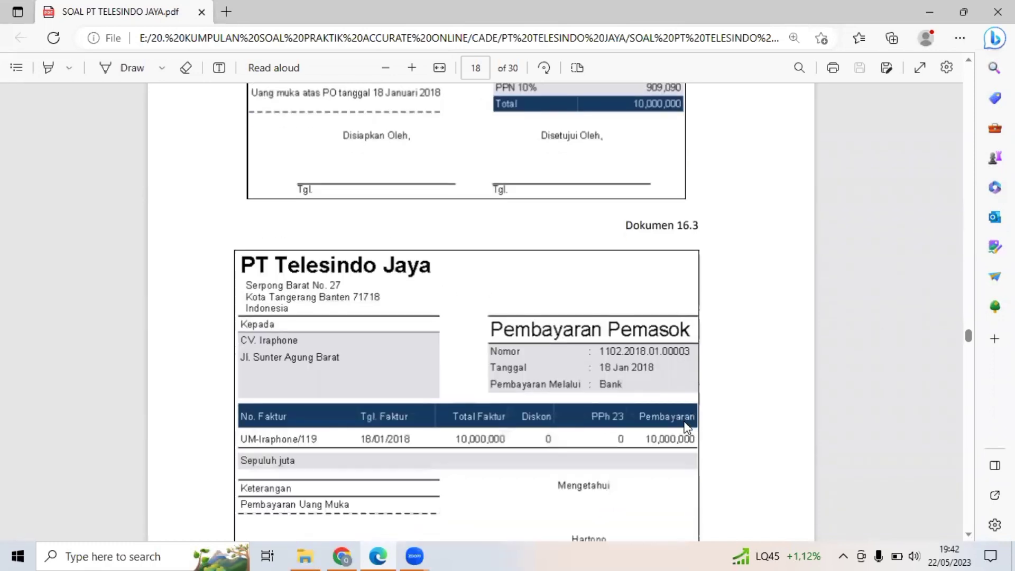
{"action": "scroll", "coordinate": [686, 426], "scroll_direction": "down", "scroll_amount": 2}
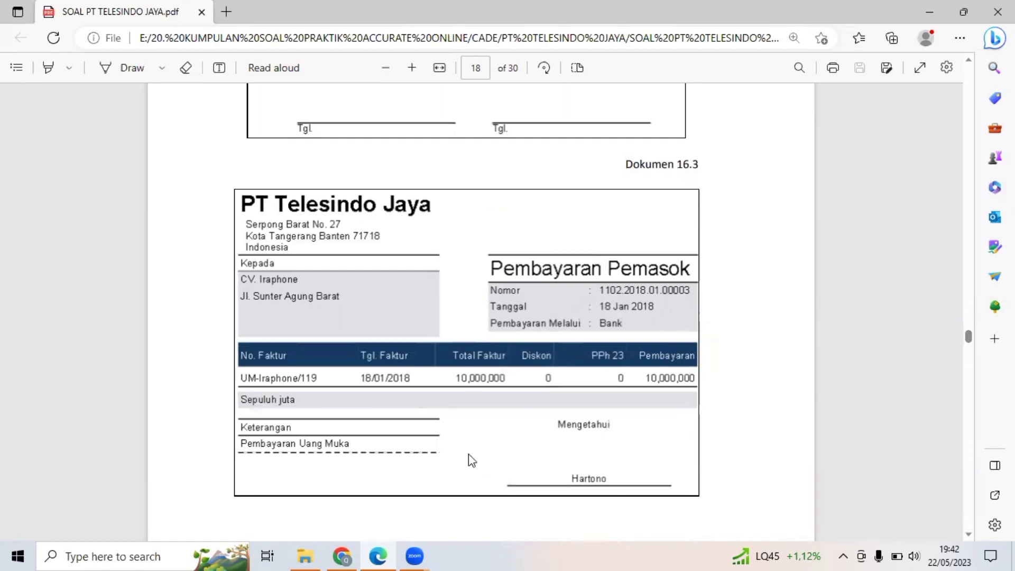
{"action": "left_click", "coordinate": [343, 555]}
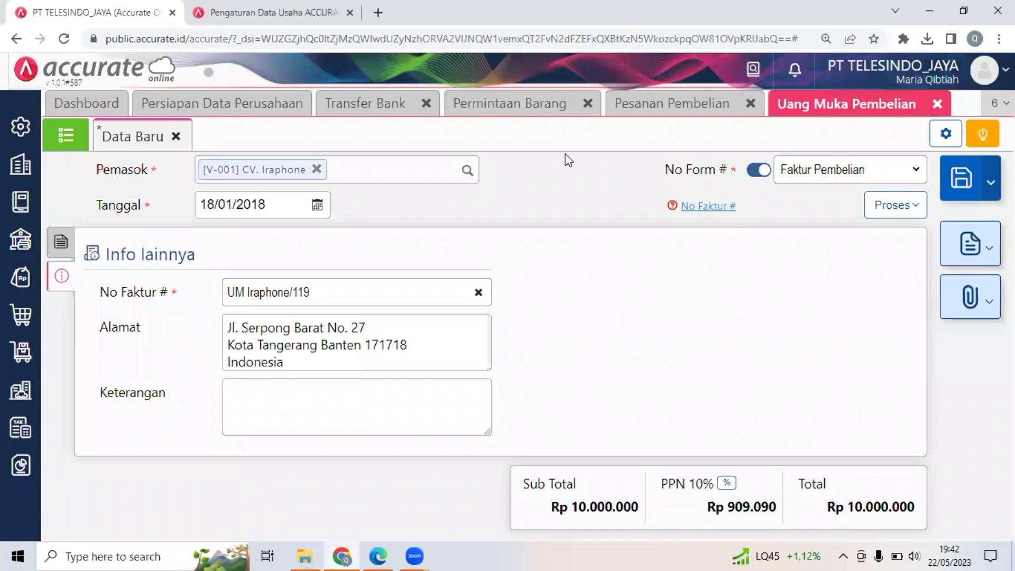
{"action": "left_click", "coordinate": [908, 206]}
{"action": "left_click", "coordinate": [829, 241]}
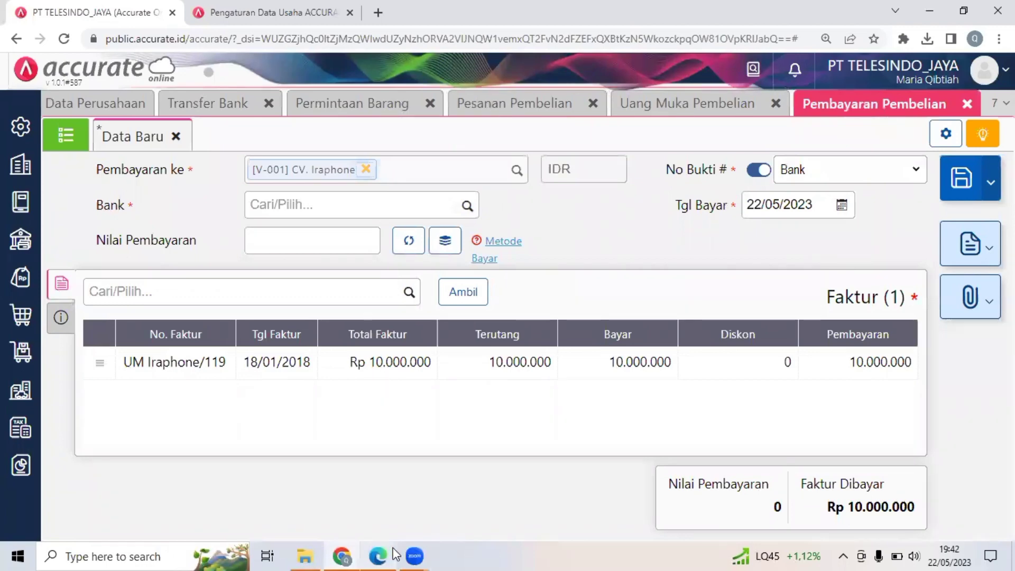
Check the payment method in Dokumen 16.3 of the PDF, and choose Bank as the payment's bank account in Accurate Online.
{"action": "mouse_move", "coordinate": [380, 556]}
{"action": "left_click", "coordinate": [450, 439]}
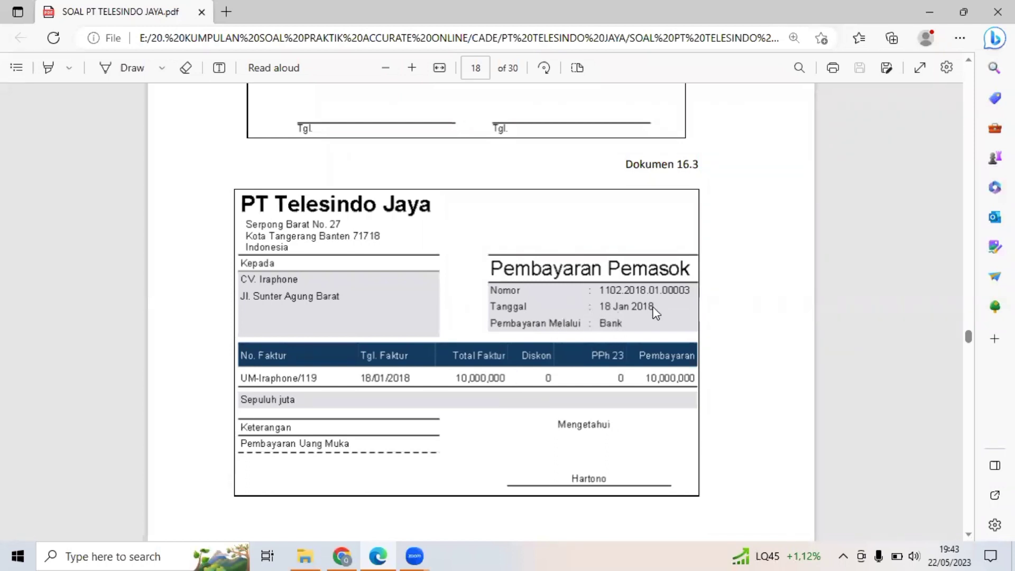
{"action": "left_click", "coordinate": [342, 555]}
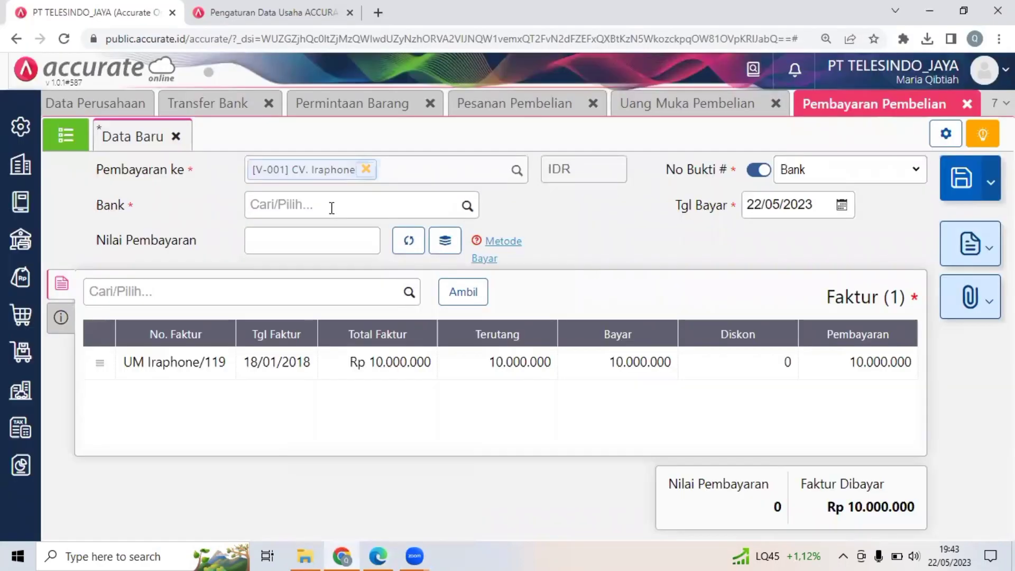
{"action": "left_click", "coordinate": [332, 208]}
{"action": "type", "text": "bank"}
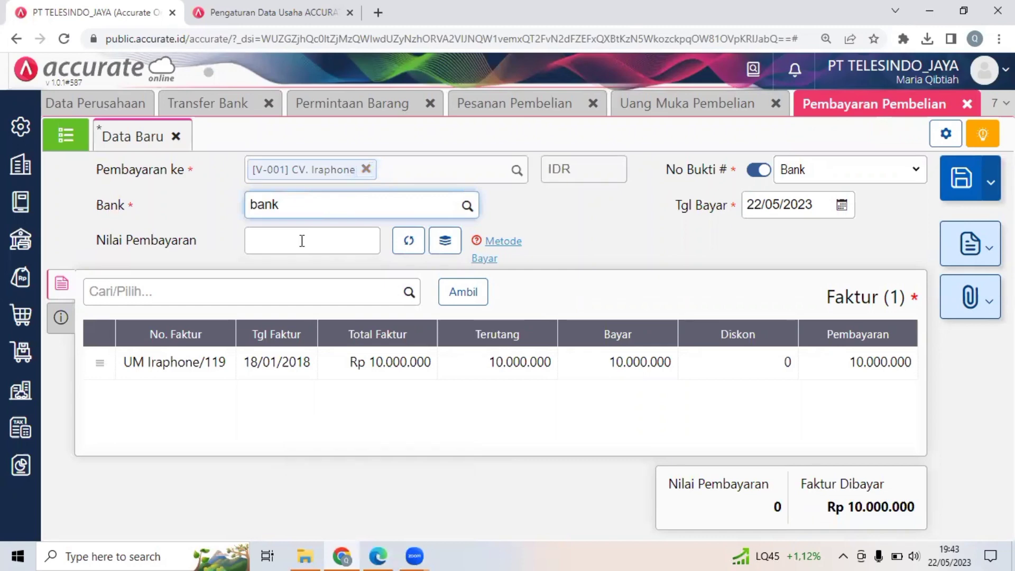
{"action": "left_click", "coordinate": [315, 243]}
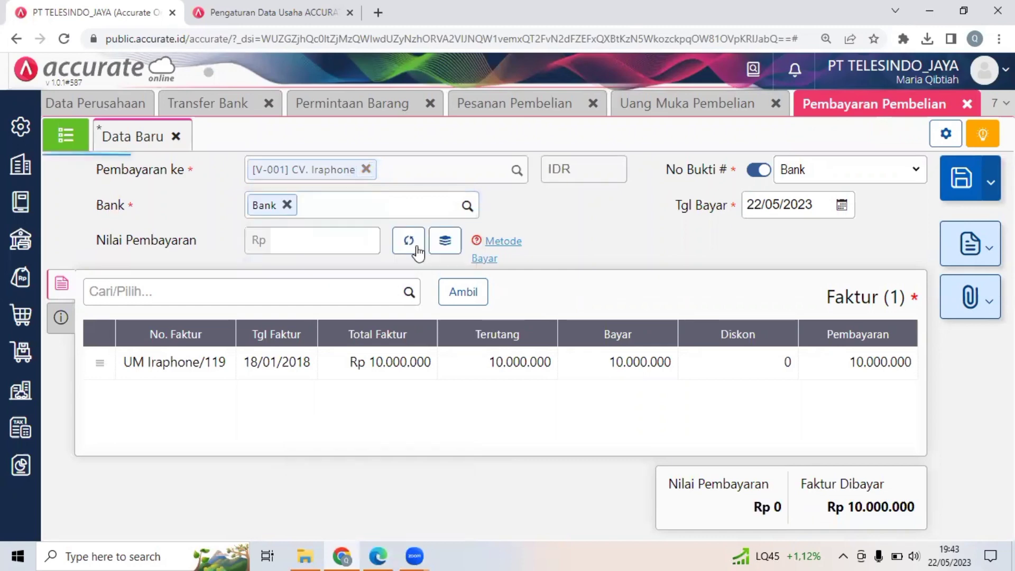
Calculate the Nilai Pembayaran automatically from the invoice, and set the payment's Tgl Bayar to 18/01/2018.
{"action": "left_click", "coordinate": [410, 242]}
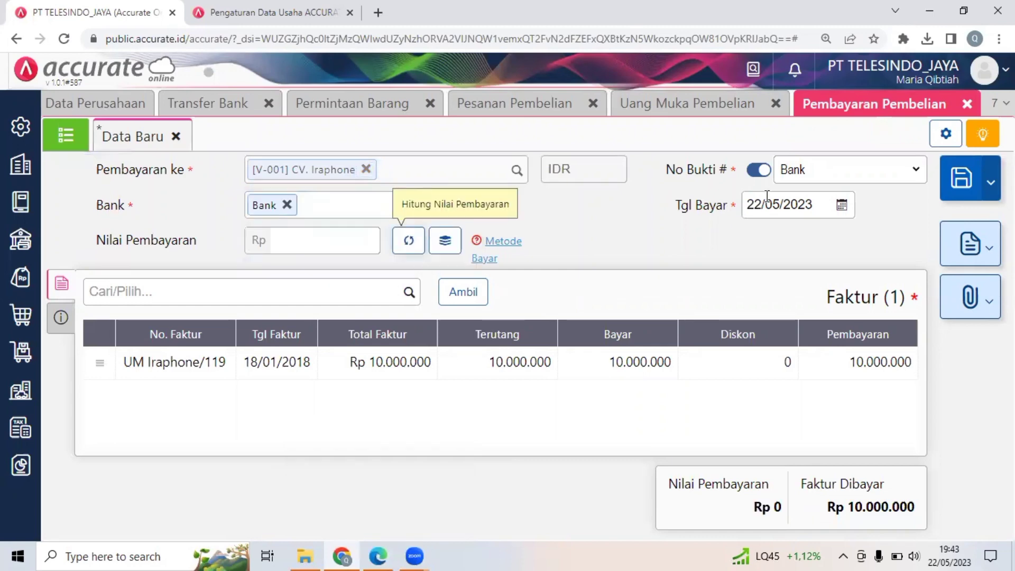
{"action": "left_click", "coordinate": [790, 210]}
{"action": "type", "text": "1_/__/____"}
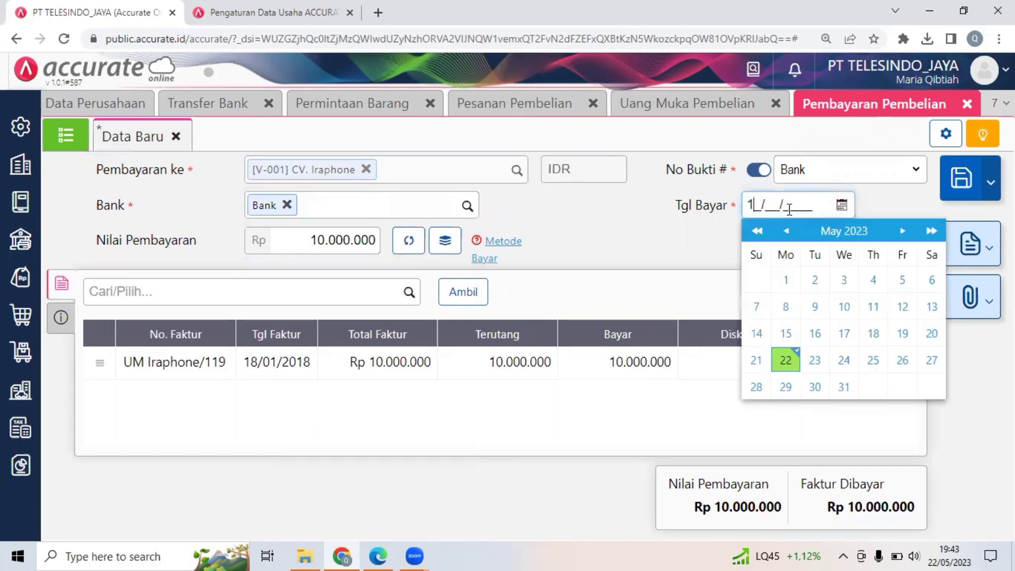
{"action": "type", "text": "8012018"}
{"action": "left_click", "coordinate": [586, 246]}
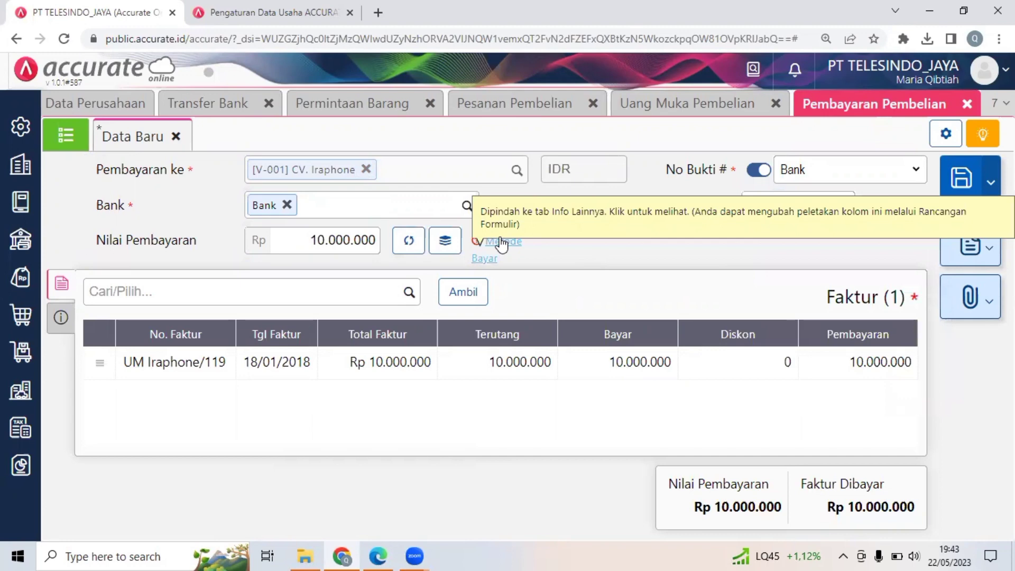
Set the payment's Metode Bayar to Transfer Bank, and save the Pembayaran Pembelian.
{"action": "left_click", "coordinate": [502, 243]}
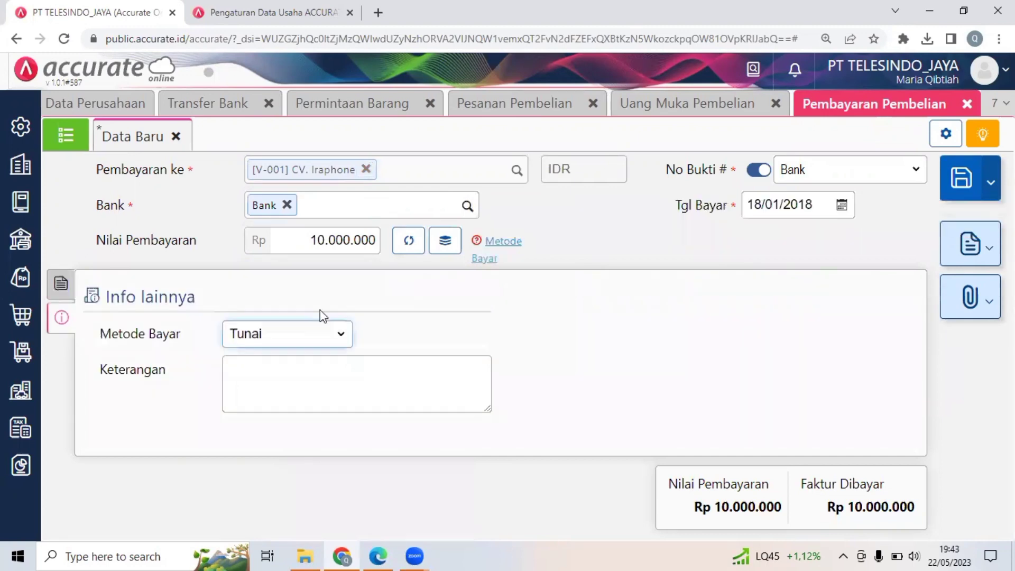
{"action": "left_click", "coordinate": [295, 350]}
{"action": "left_click", "coordinate": [280, 388]}
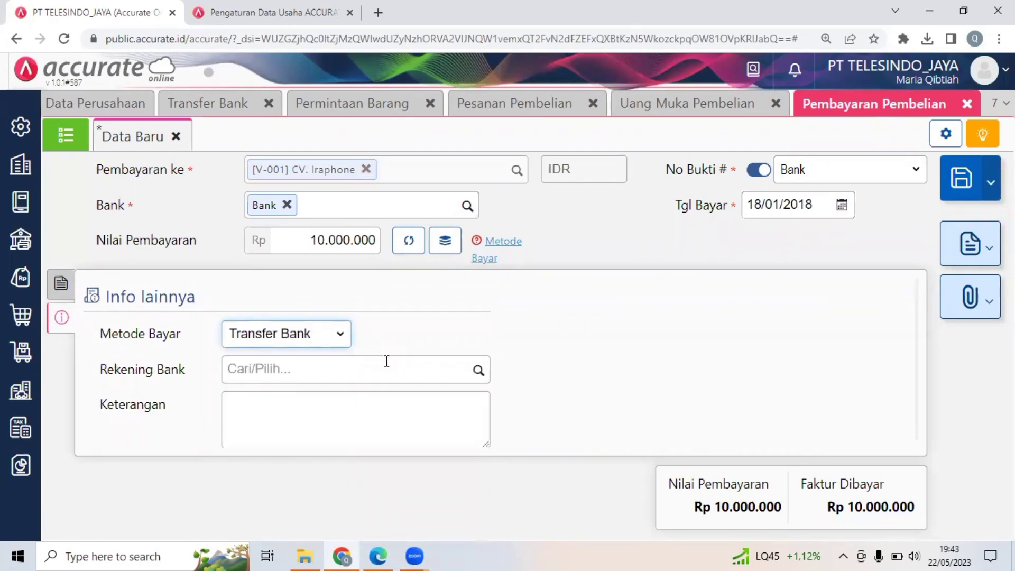
{"action": "left_click", "coordinate": [576, 340]}
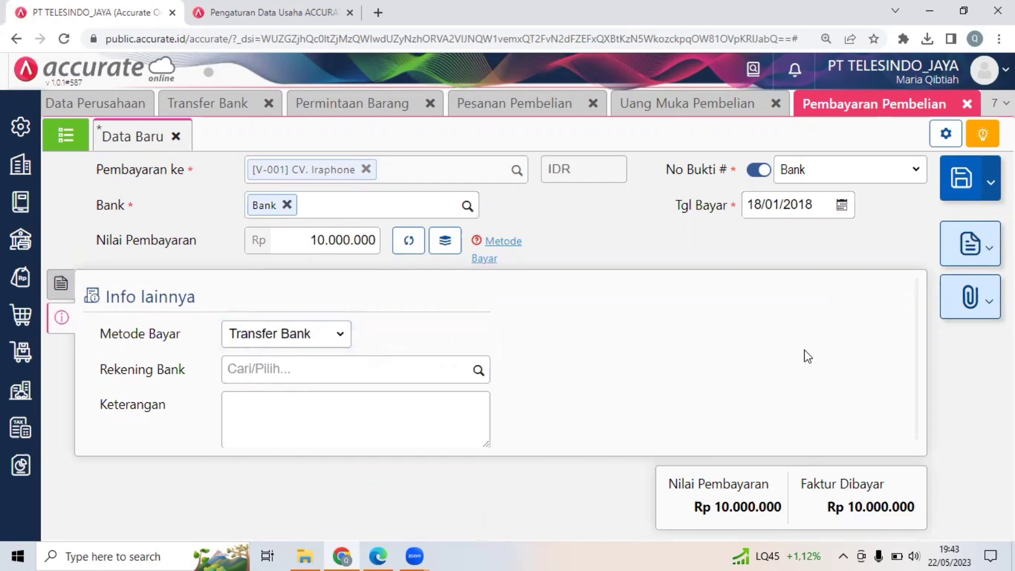
{"action": "left_click", "coordinate": [967, 188]}
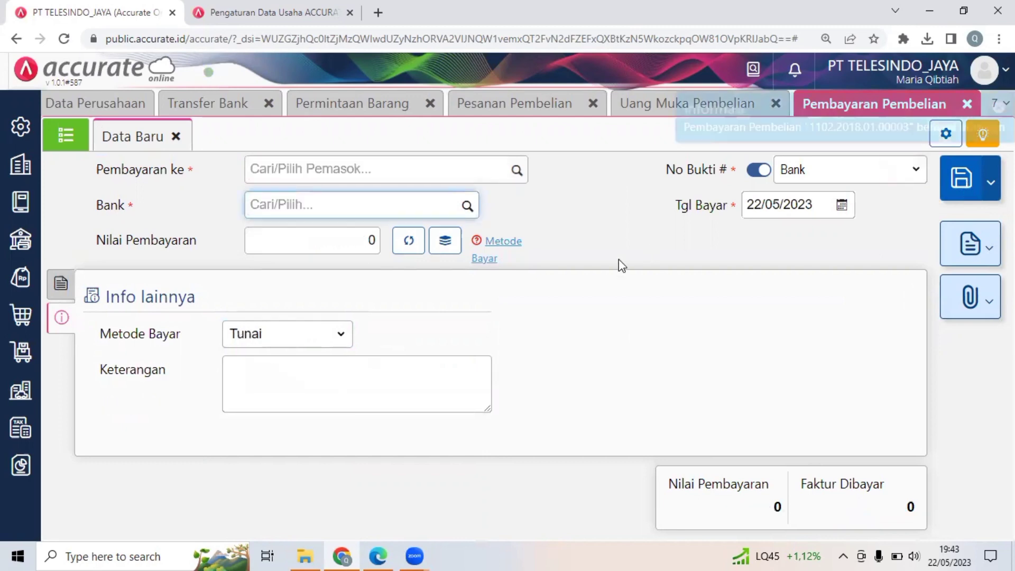
Close the open Pesanan Pembelian, Permintaan Barang, Uang Muka Pembelian, Pembayaran Pembelian and Transfer Bank modules.
{"action": "left_click", "coordinate": [593, 104]}
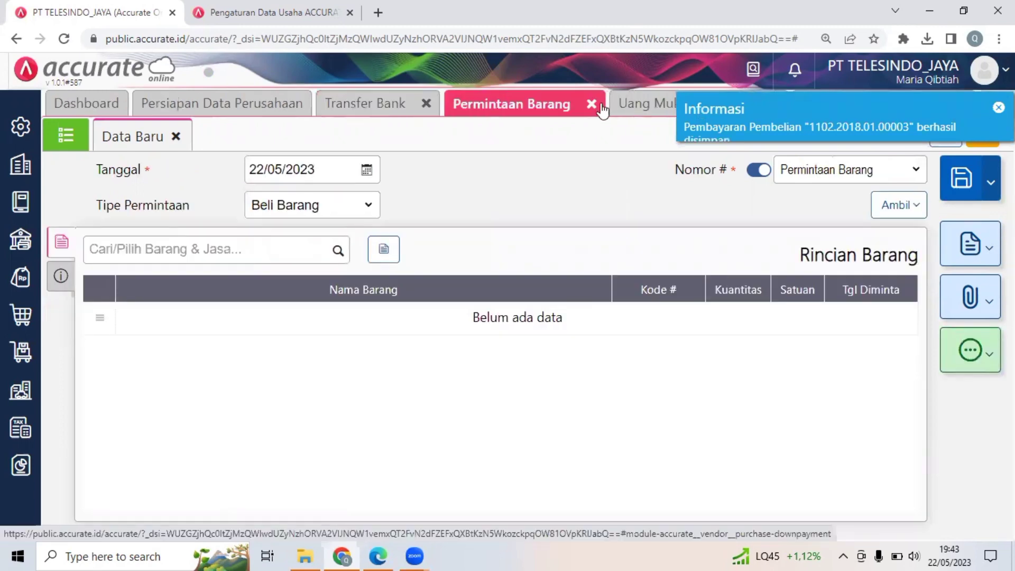
{"action": "left_click", "coordinate": [593, 104]}
{"action": "left_click", "coordinate": [607, 103]}
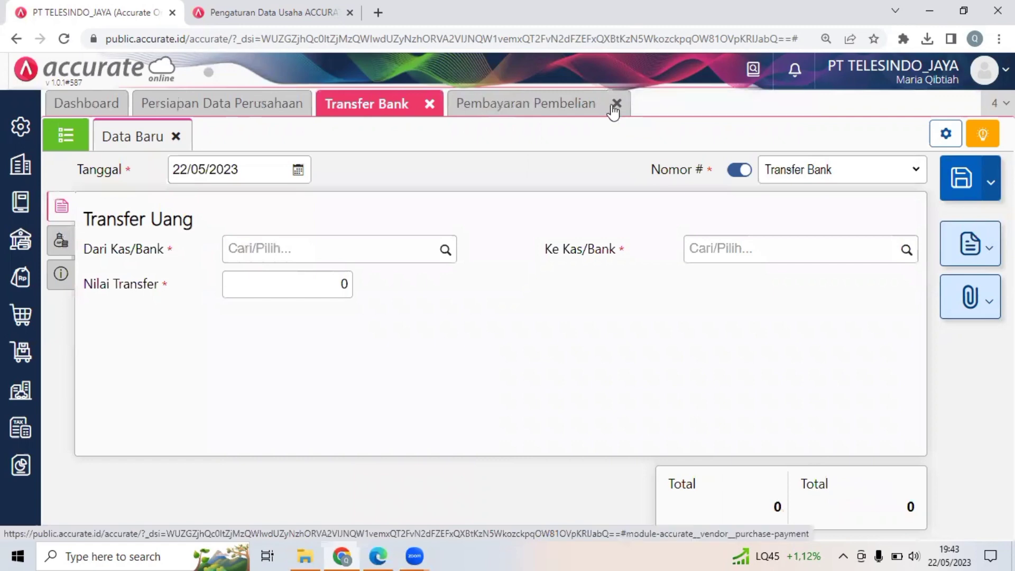
{"action": "left_click", "coordinate": [613, 103]}
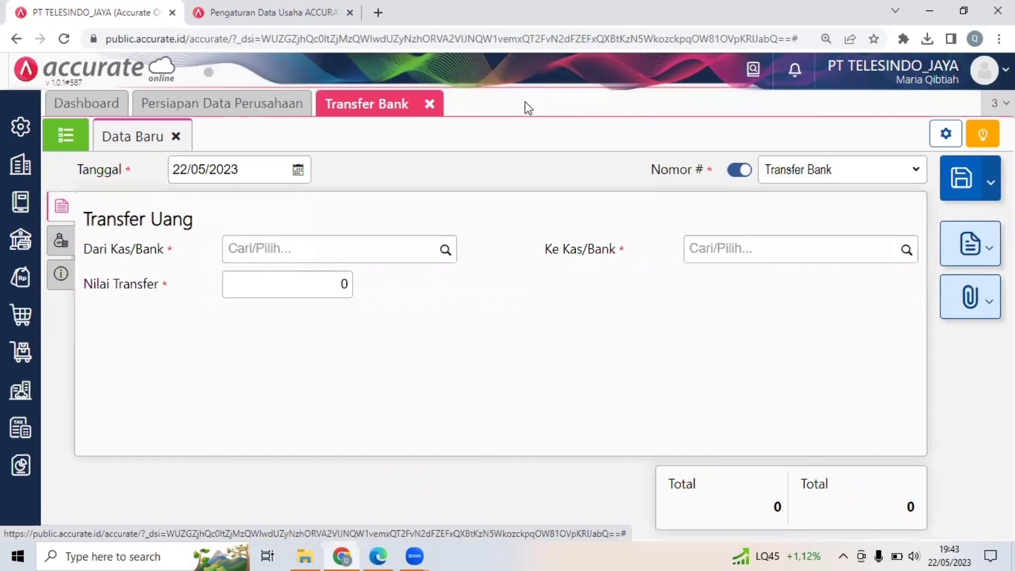
{"action": "left_click", "coordinate": [429, 105]}
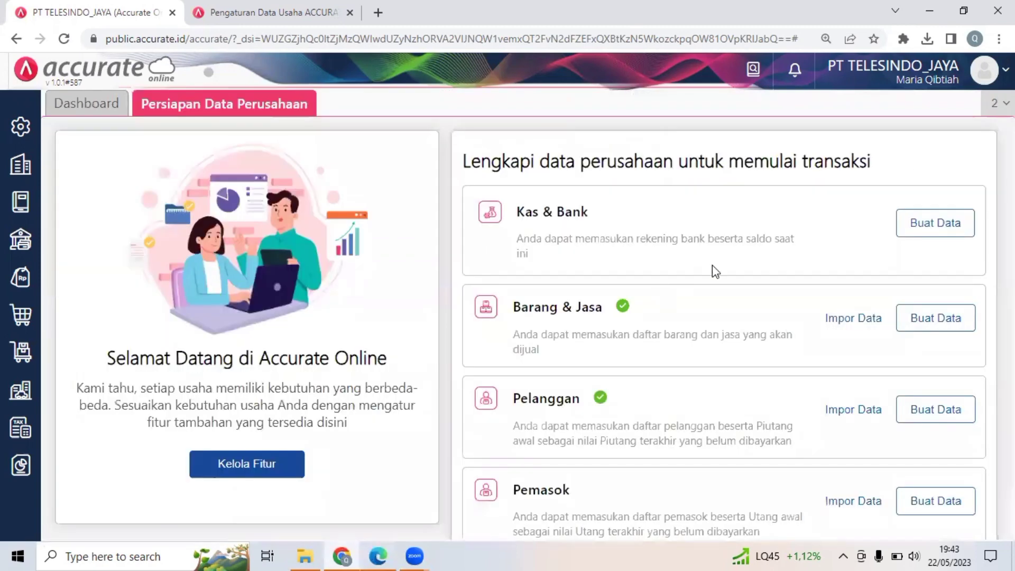
Review Transaksi 17 and Dokumen 17 in the PDF, and open a new Penerimaan Barang form in Accurate Online.
{"action": "key", "text": "alt+Tab"}
{"action": "scroll", "coordinate": [712, 265], "scroll_direction": "down", "scroll_amount": 5}
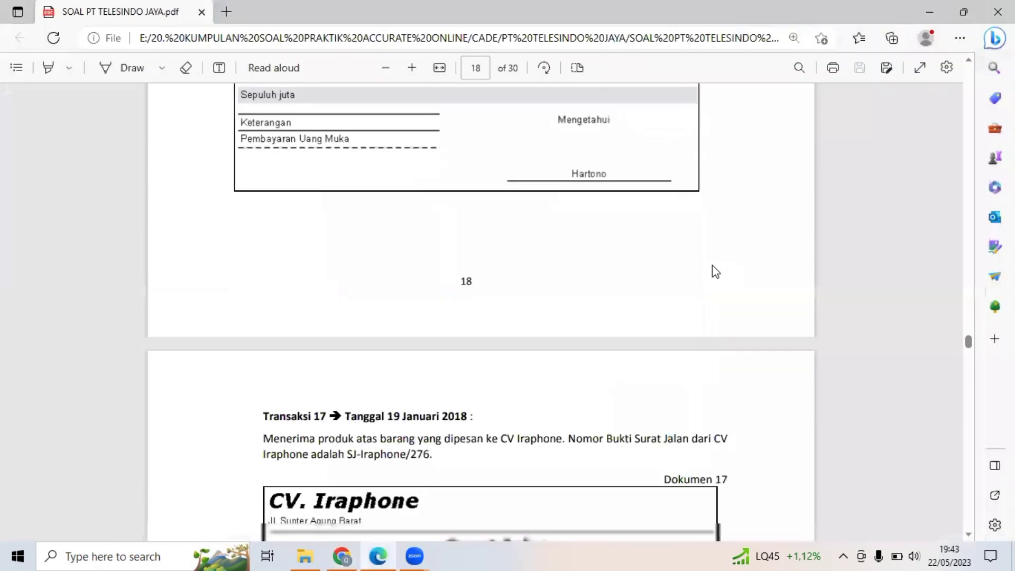
{"action": "scroll", "coordinate": [713, 265], "scroll_direction": "down", "scroll_amount": 1}
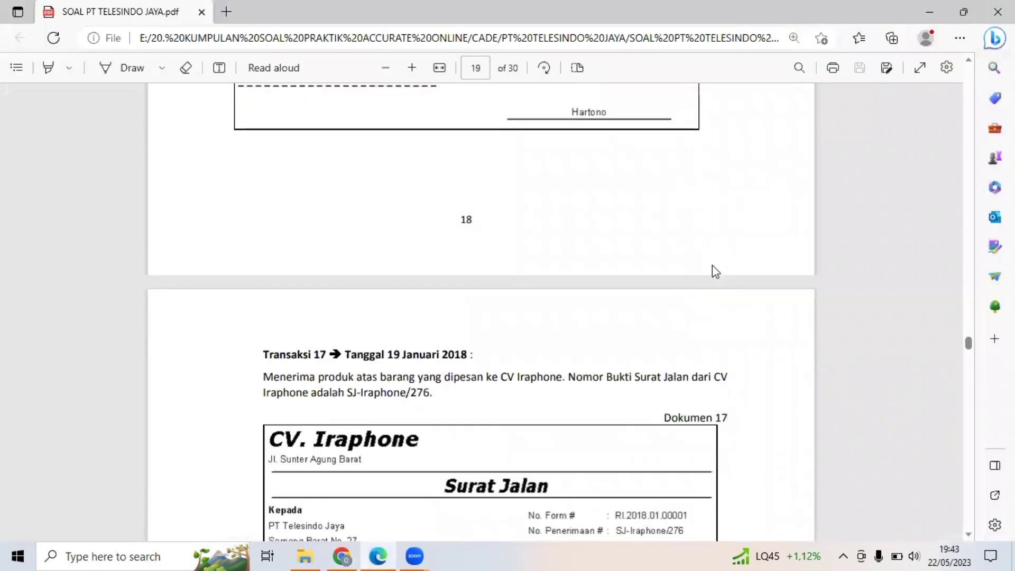
{"action": "scroll", "coordinate": [712, 266], "scroll_direction": "down", "scroll_amount": 3}
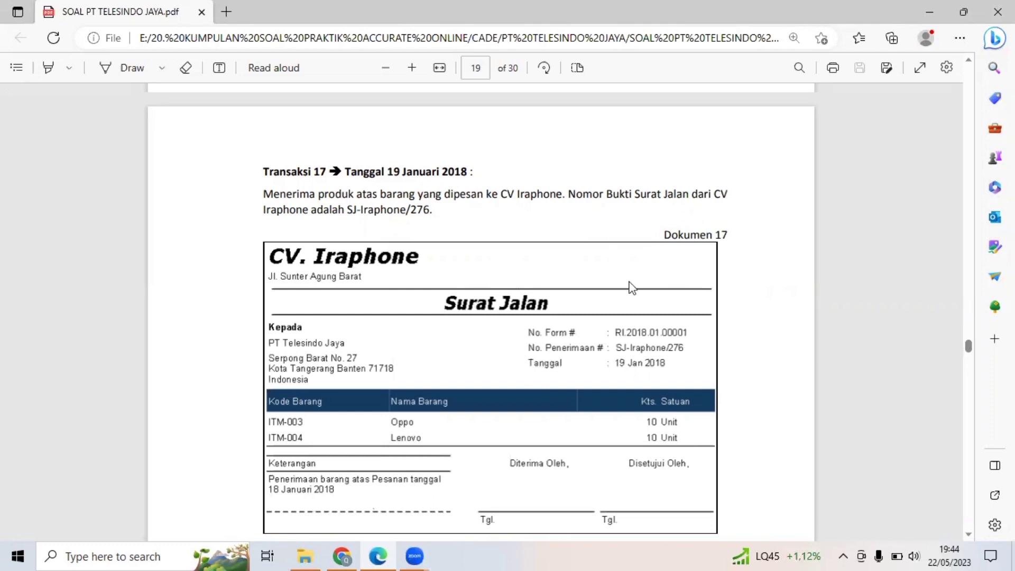
{"action": "left_click", "coordinate": [342, 555]}
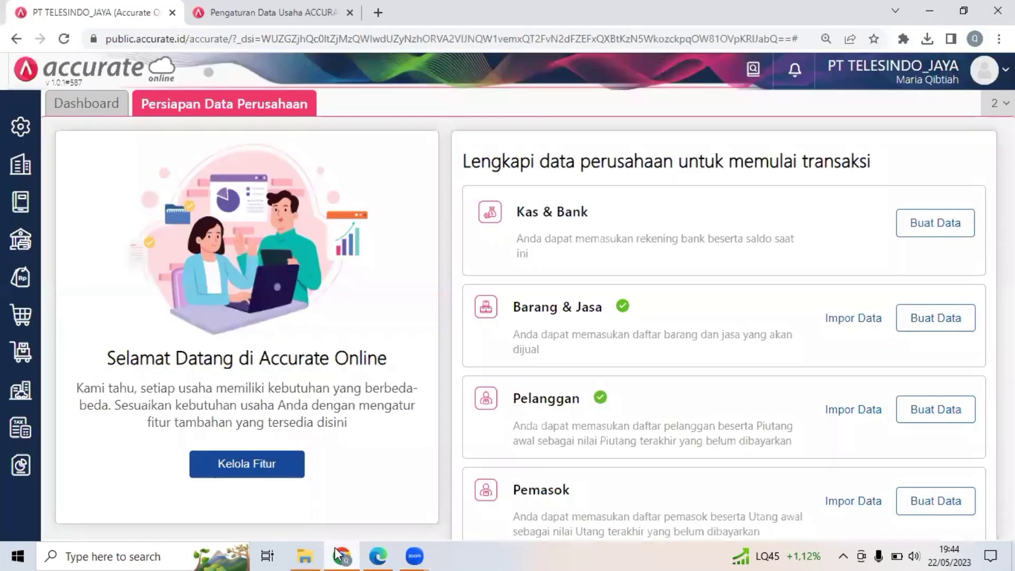
{"action": "left_click", "coordinate": [21, 288]}
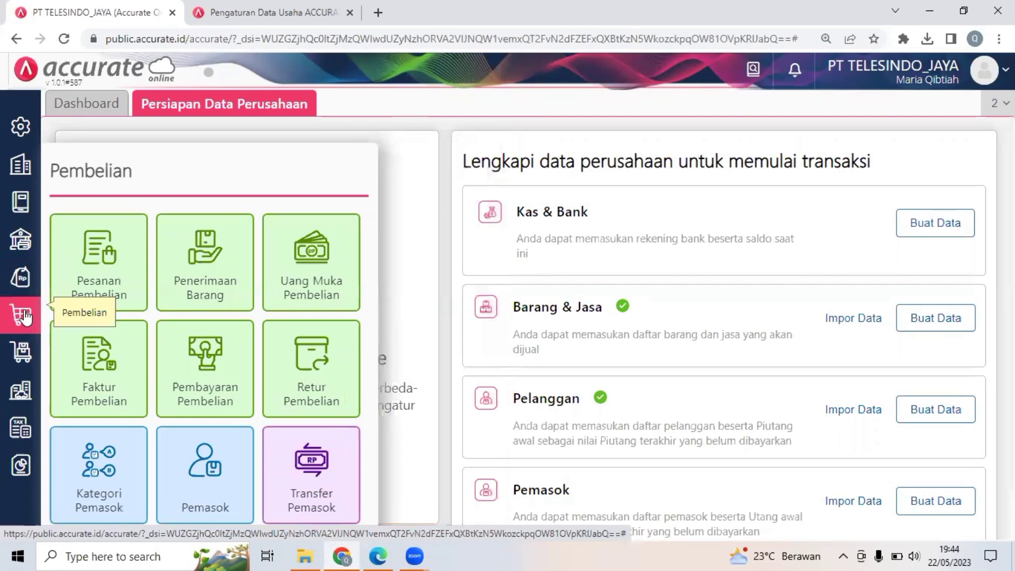
{"action": "left_click", "coordinate": [179, 285]}
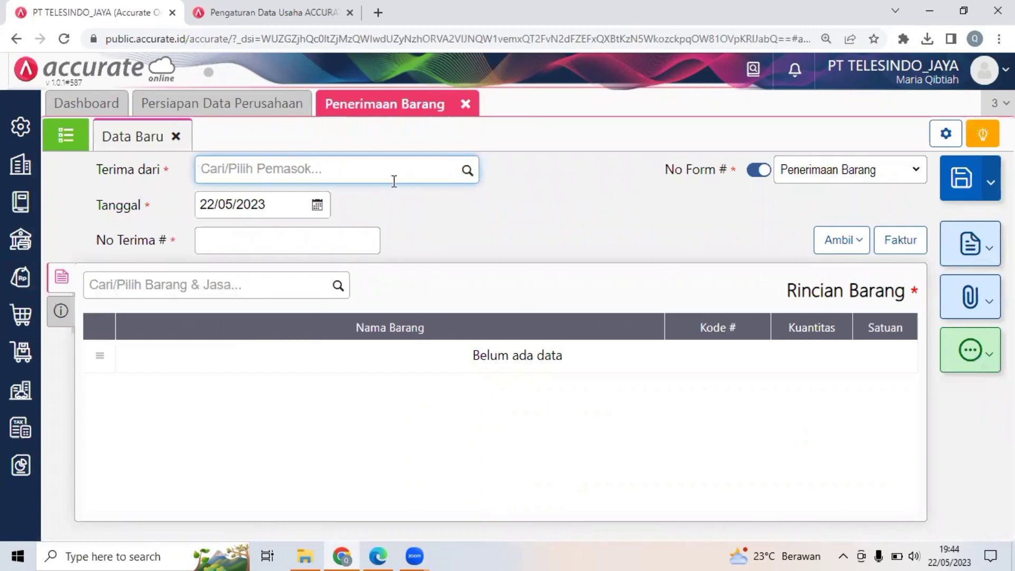
Choose CV. Iraphone as the goods receipt's supplier, and set its Tanggal to 19/01/2018.
{"action": "type", "text": "ir"}
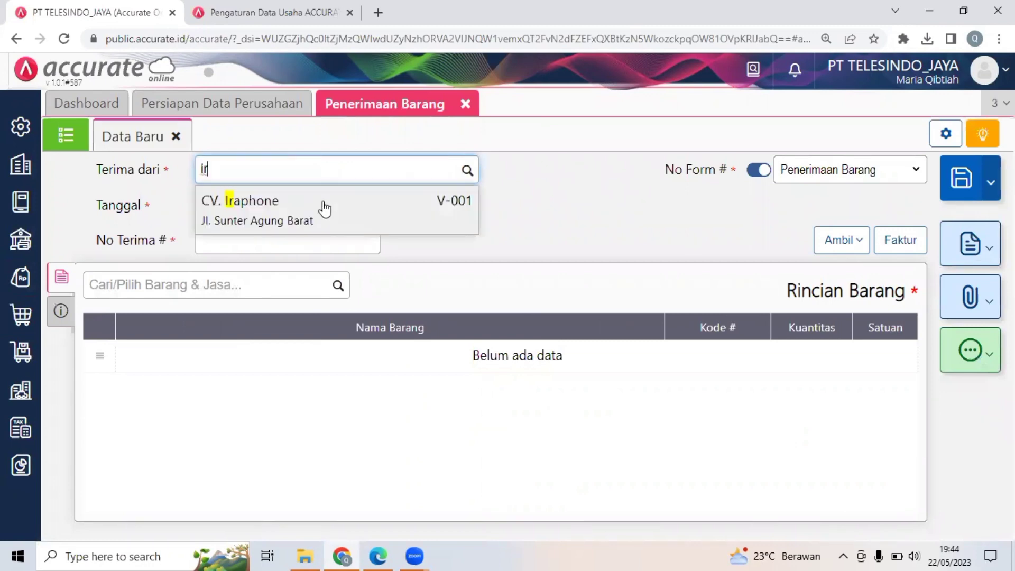
{"action": "left_click", "coordinate": [326, 209]}
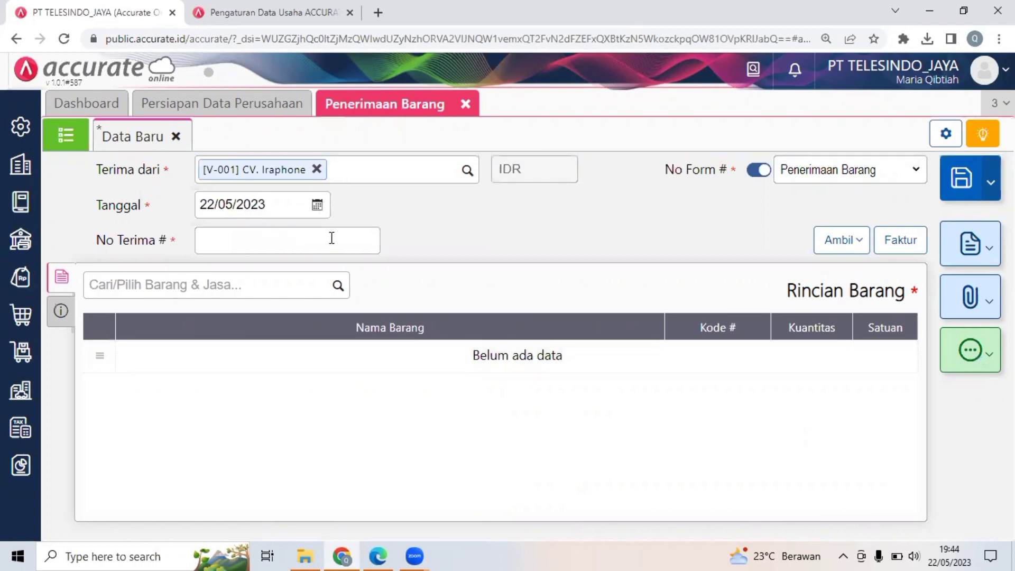
{"action": "left_click", "coordinate": [284, 206]}
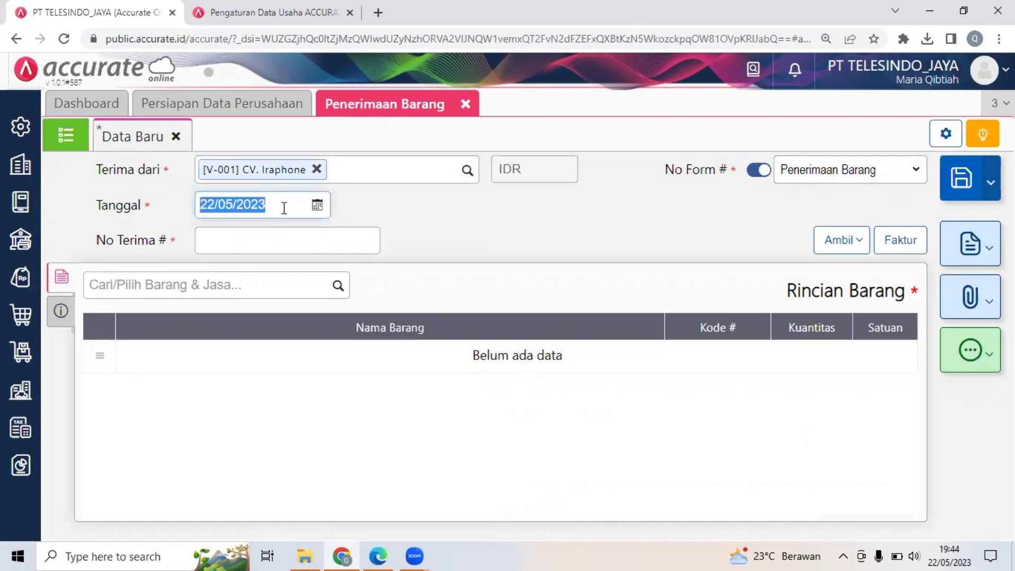
{"action": "type", "text": "19/0"}
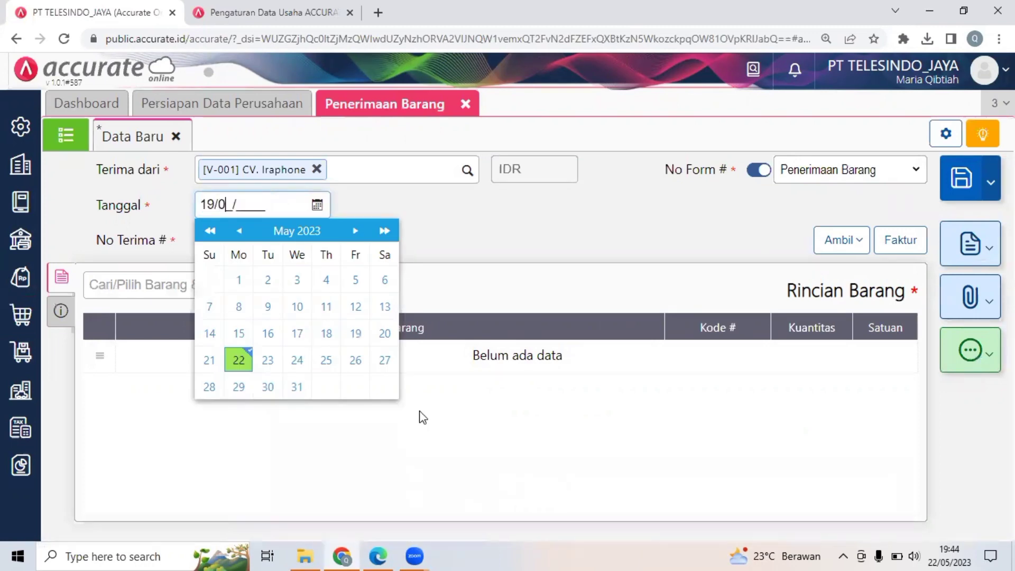
{"action": "type", "text": "1/2018"}
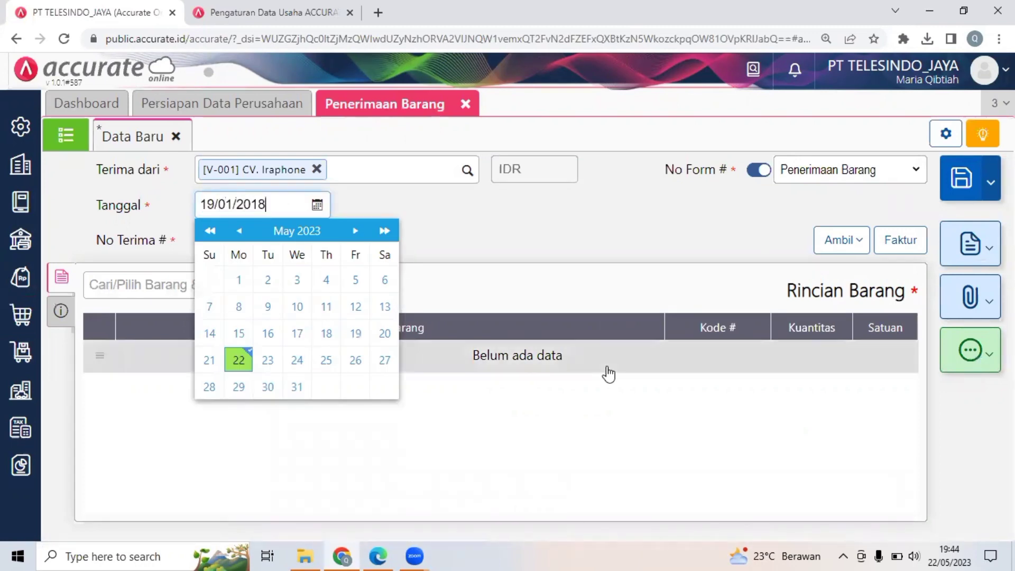
{"action": "left_click", "coordinate": [536, 194]}
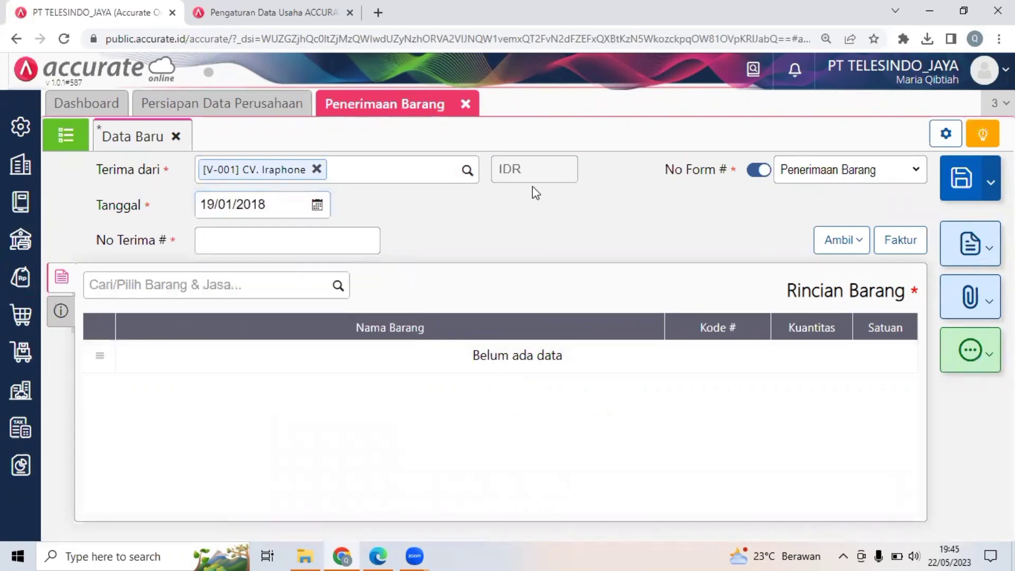
Try to copy the delivery note number SJ-Iraphone/276 from the PDF into No Terima # in Accurate Online.
{"action": "left_click", "coordinate": [378, 556]}
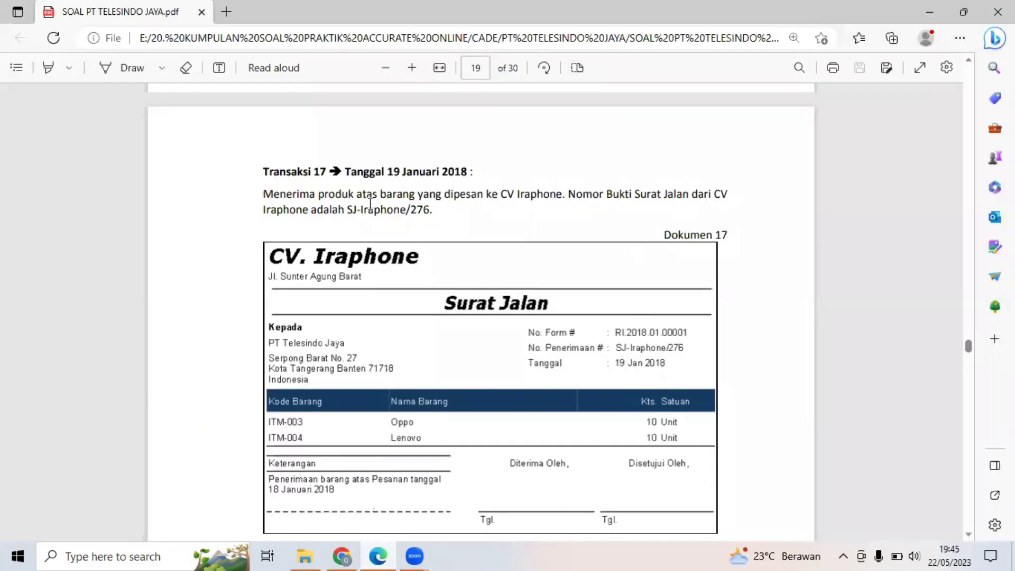
{"action": "left_click_drag", "start_coordinate": [347, 210], "coordinate": [447, 215]}
{"action": "key", "text": "ctrl+c"}
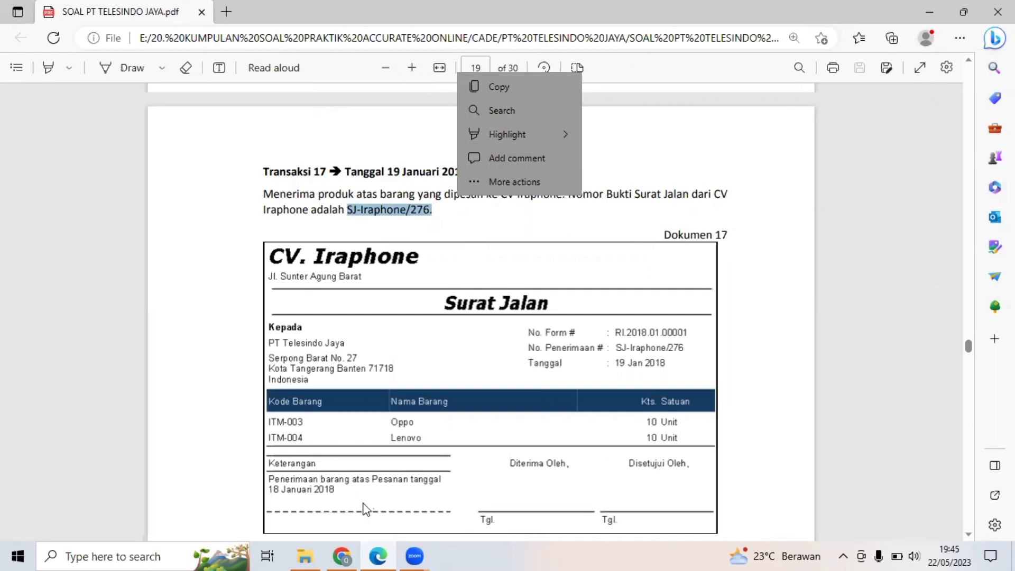
{"action": "left_click", "coordinate": [347, 556]}
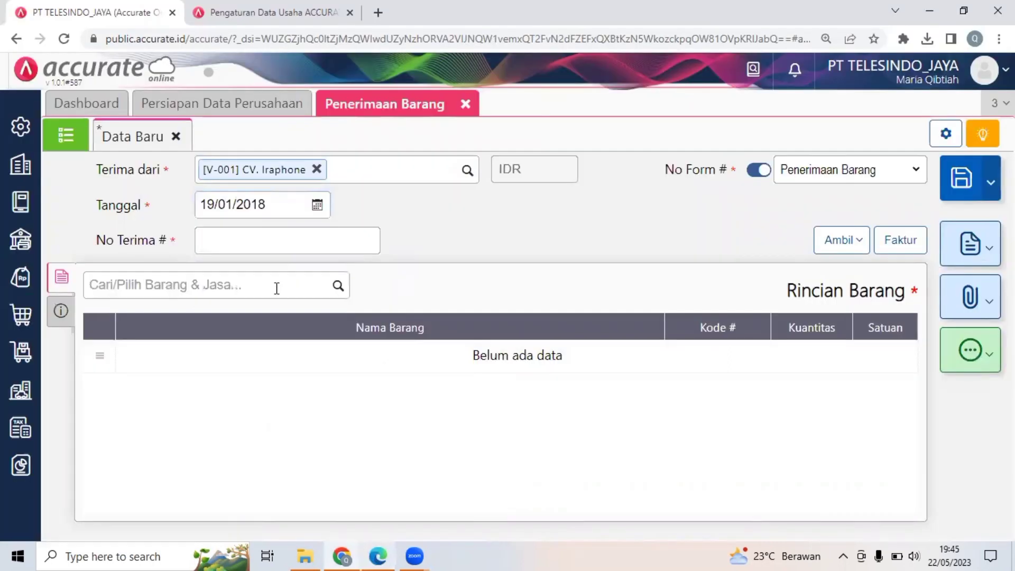
{"action": "left_click", "coordinate": [277, 240]}
{"action": "key", "text": "ctrl+v"}
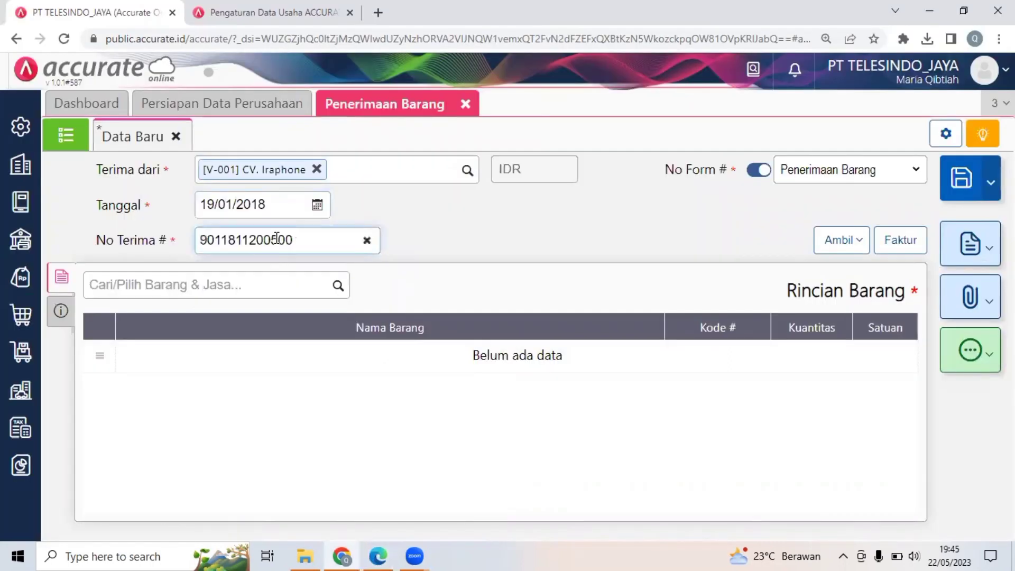
{"action": "left_click", "coordinate": [367, 240]}
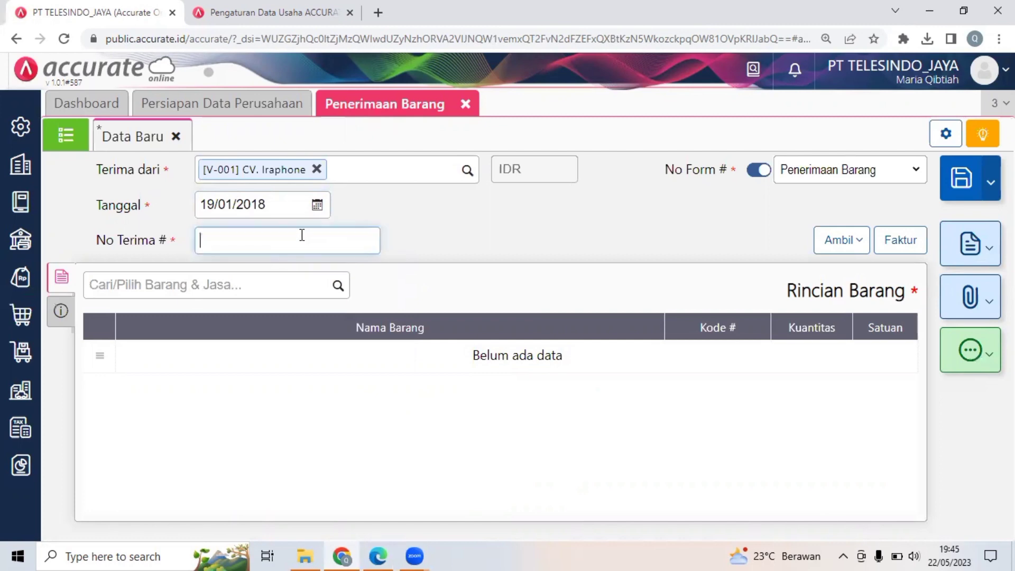
Enter Sj iraphone/276 as the goods receipt's No Terima #.
{"action": "type", "text": "Sj irphone/1"}
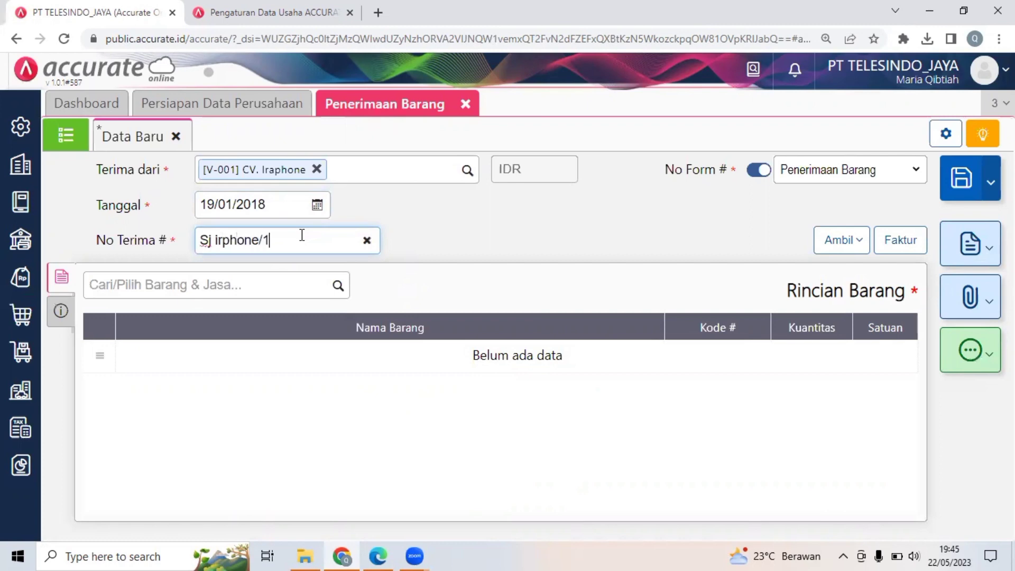
{"action": "key", "text": "BackSpace"}
{"action": "type", "text": "276"}
{"action": "left_click", "coordinate": [505, 239]}
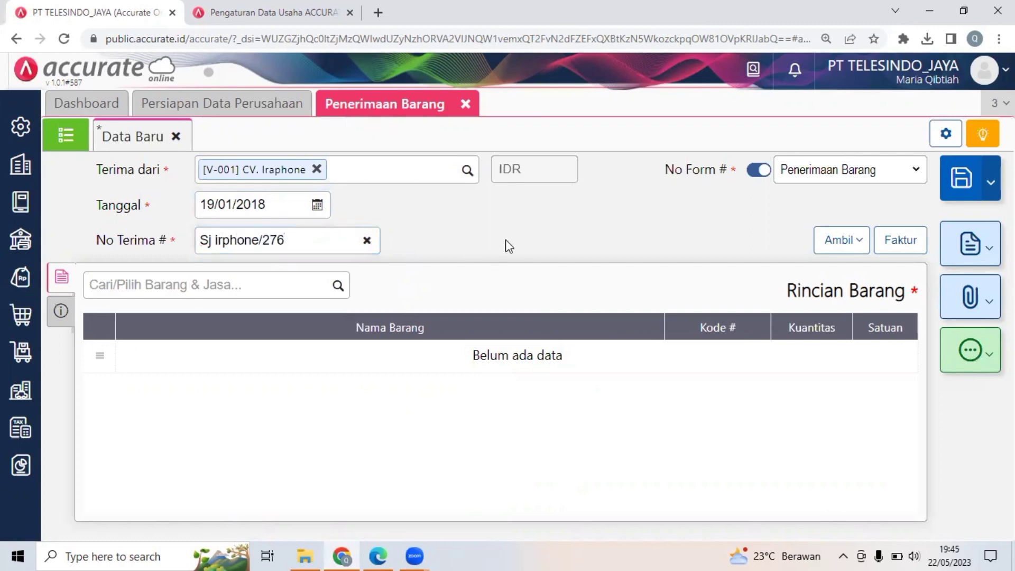
{"action": "left_click", "coordinate": [220, 241]}
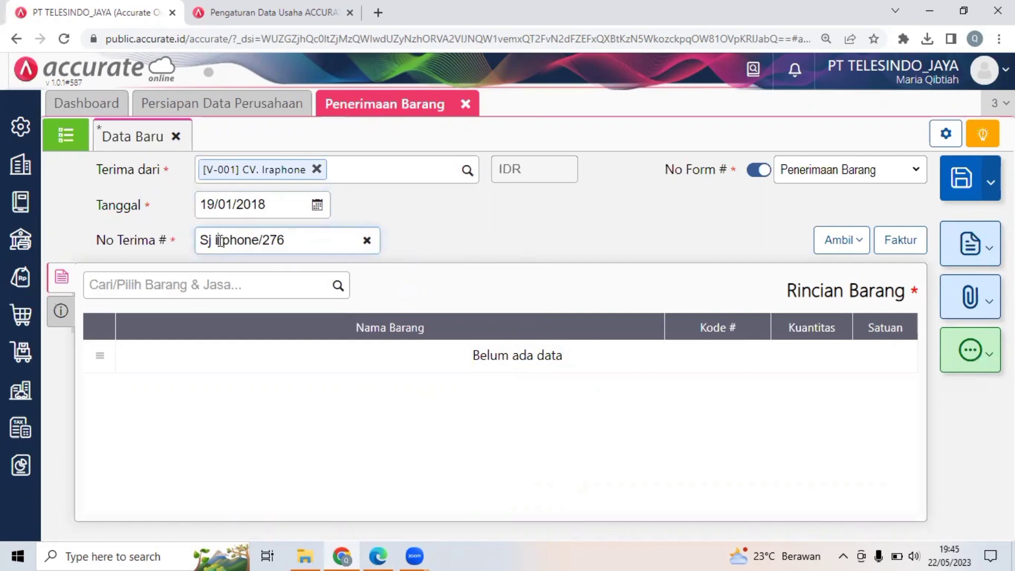
{"action": "type", "text": "a"}
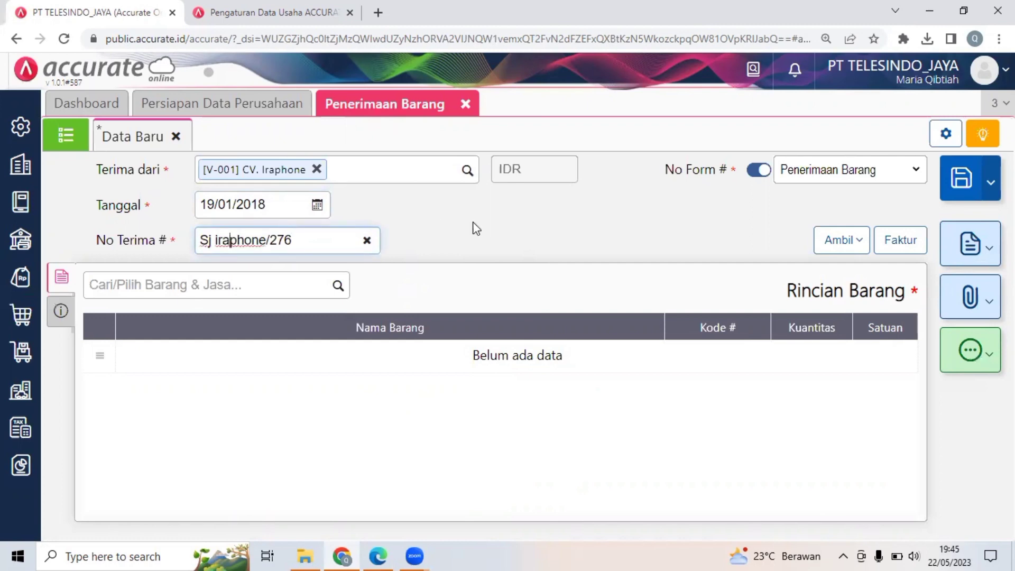
{"action": "left_click", "coordinate": [476, 227]}
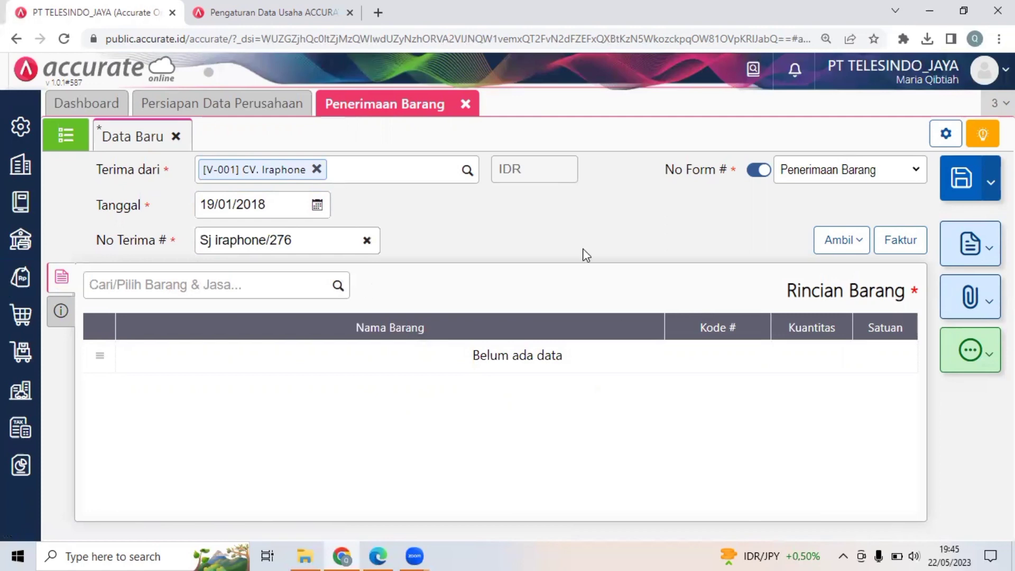
Fill the goods receipt with the Oppo and Lenovo items, 10 units each, from CV. Iraphone's purchase order (Pesanan) dated 18/01/2018.
{"action": "left_click", "coordinate": [836, 253]}
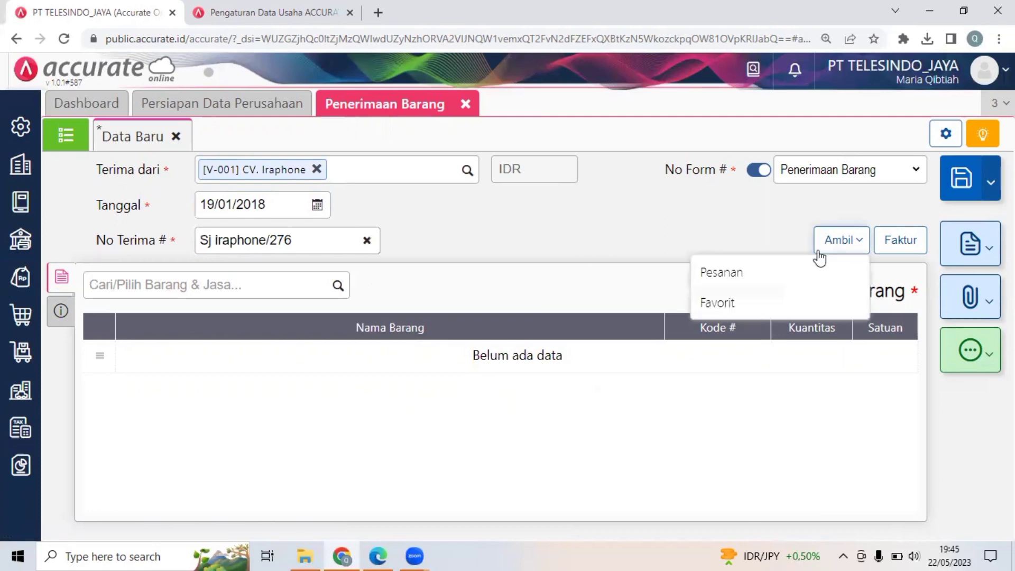
{"action": "left_click", "coordinate": [790, 269]}
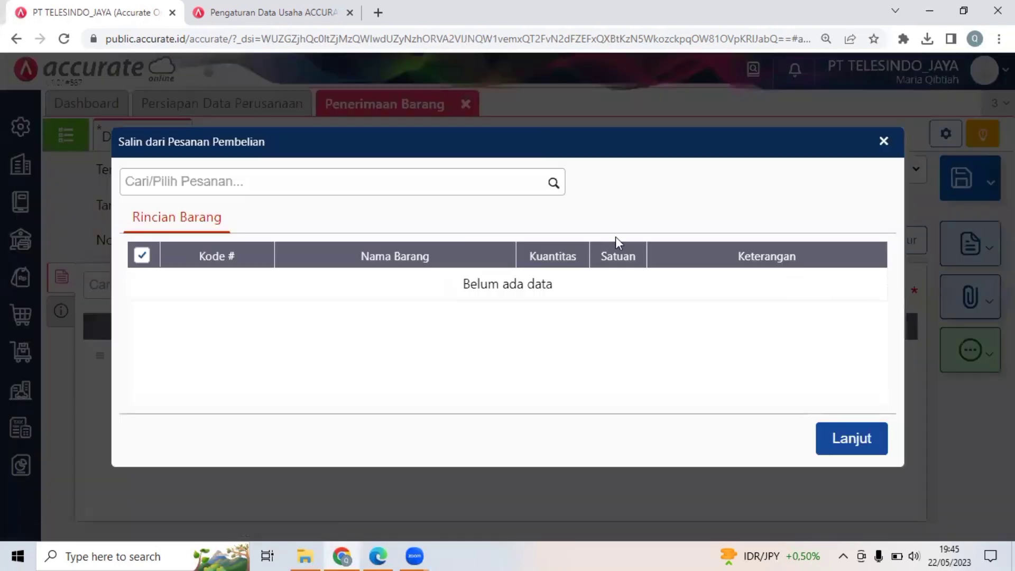
{"action": "left_click", "coordinate": [553, 185]}
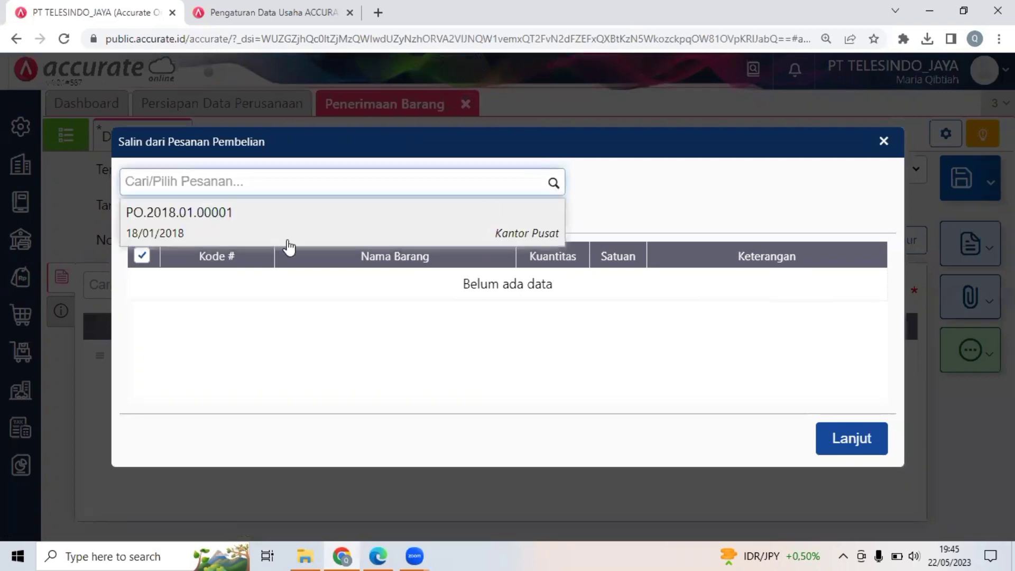
{"action": "left_click", "coordinate": [330, 232]}
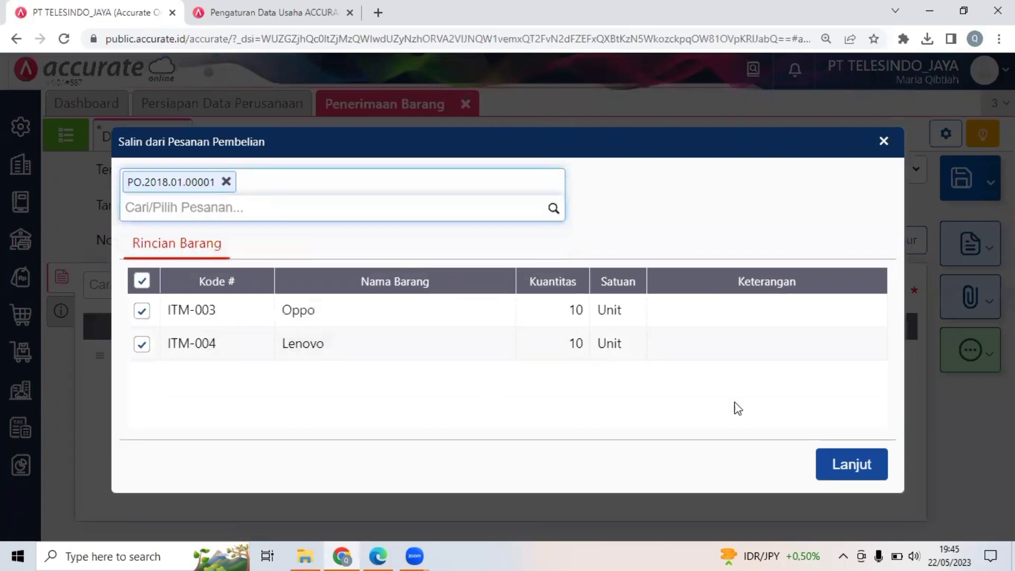
{"action": "left_click", "coordinate": [863, 468]}
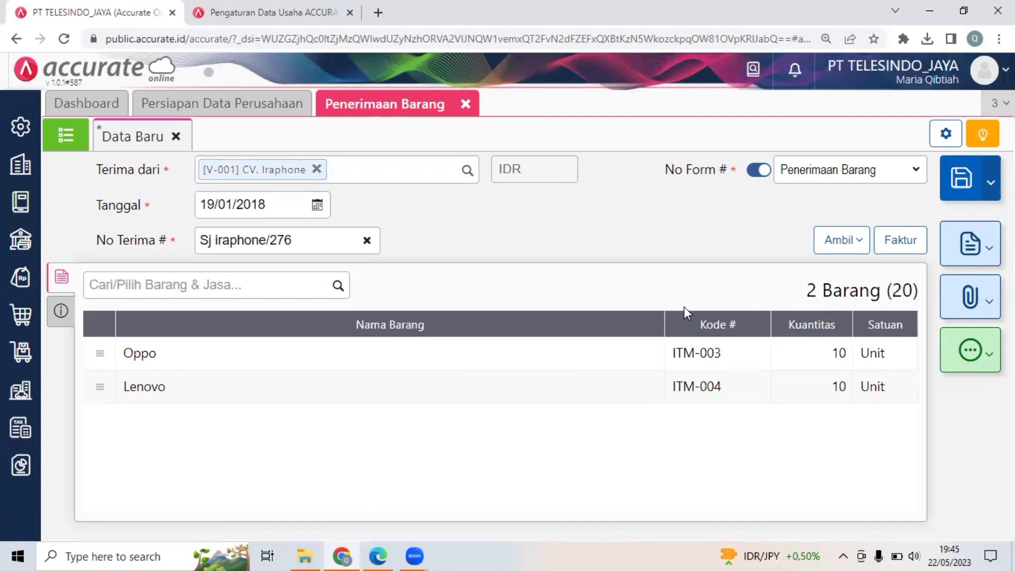
Switch to the PDF and examine Dokumen 17's delivery note, Transaksi 18 and the purchase invoice in Dokumen 18.
{"action": "left_click", "coordinate": [376, 555]}
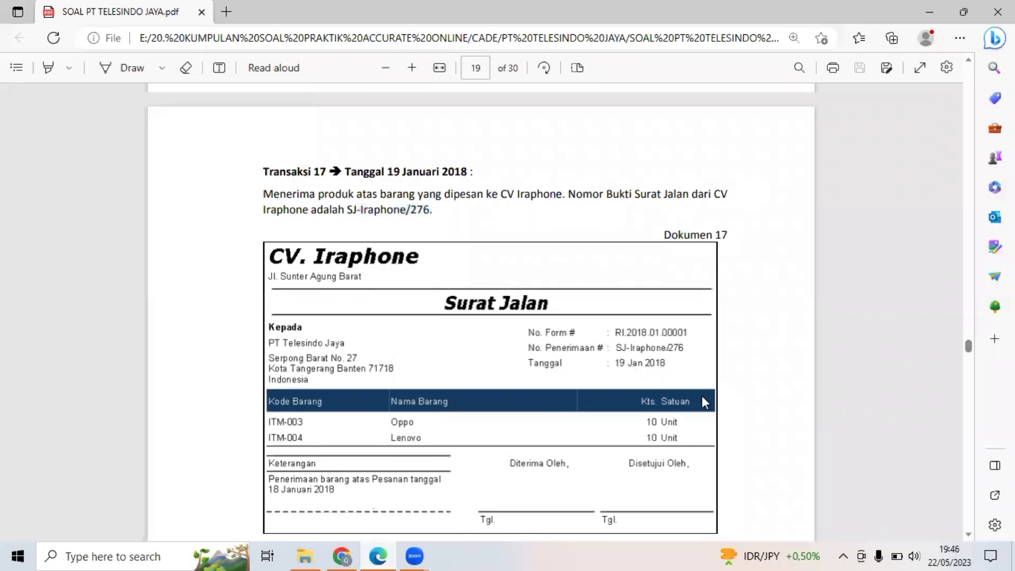
{"action": "scroll", "coordinate": [702, 397], "scroll_direction": "down", "scroll_amount": 2}
{"action": "scroll", "coordinate": [705, 402], "scroll_direction": "down", "scroll_amount": 1}
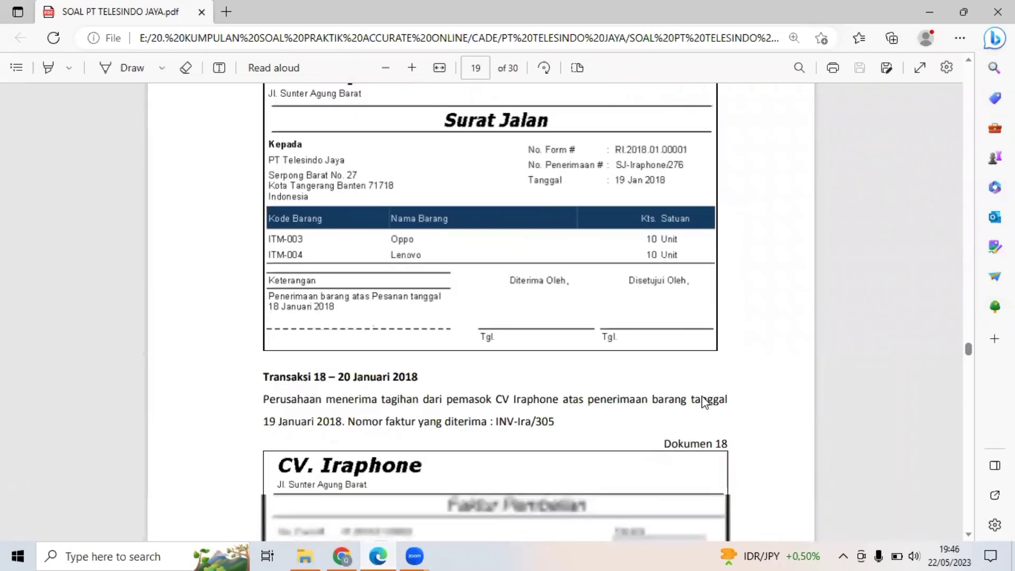
{"action": "scroll", "coordinate": [705, 402], "scroll_direction": "down", "scroll_amount": 1}
{"action": "scroll", "coordinate": [705, 402], "scroll_direction": "down", "scroll_amount": 2}
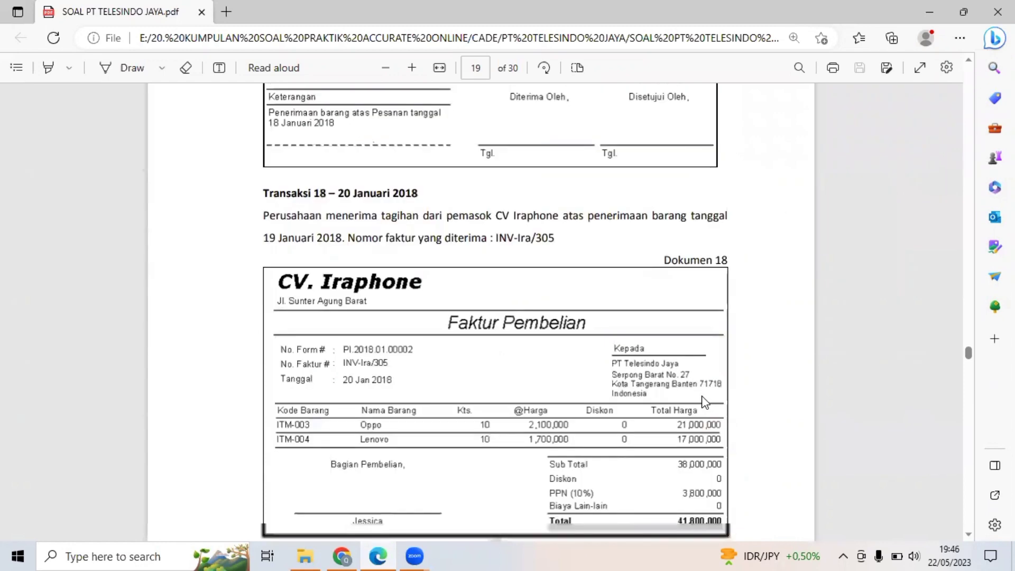
{"action": "scroll", "coordinate": [705, 402], "scroll_direction": "down", "scroll_amount": 1}
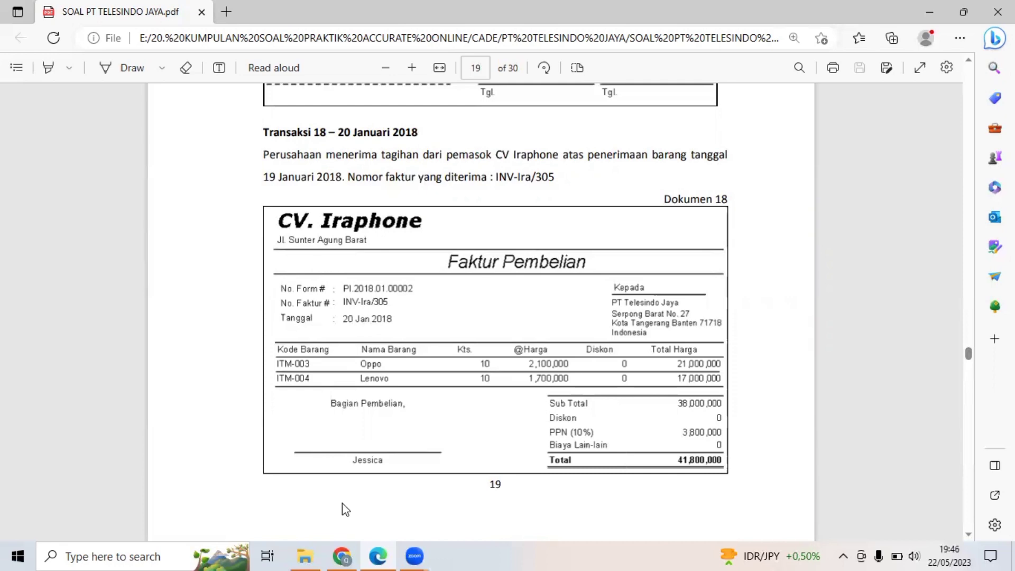
Create a purchase invoice in Accurate Online from CV. Iraphone's goods receipt and date it 20/01/2018.
{"action": "left_click", "coordinate": [342, 555]}
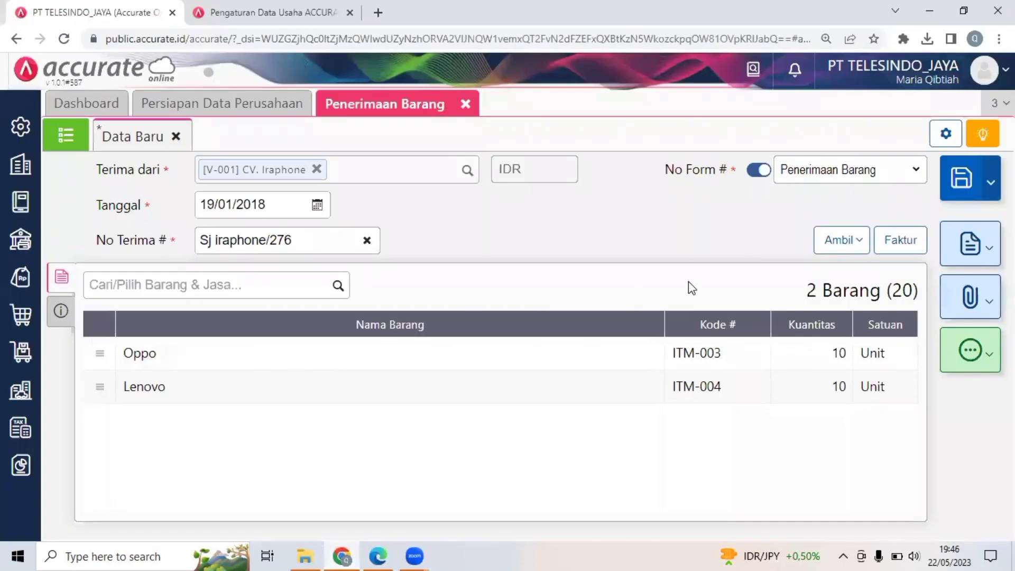
{"action": "left_click", "coordinate": [909, 242]}
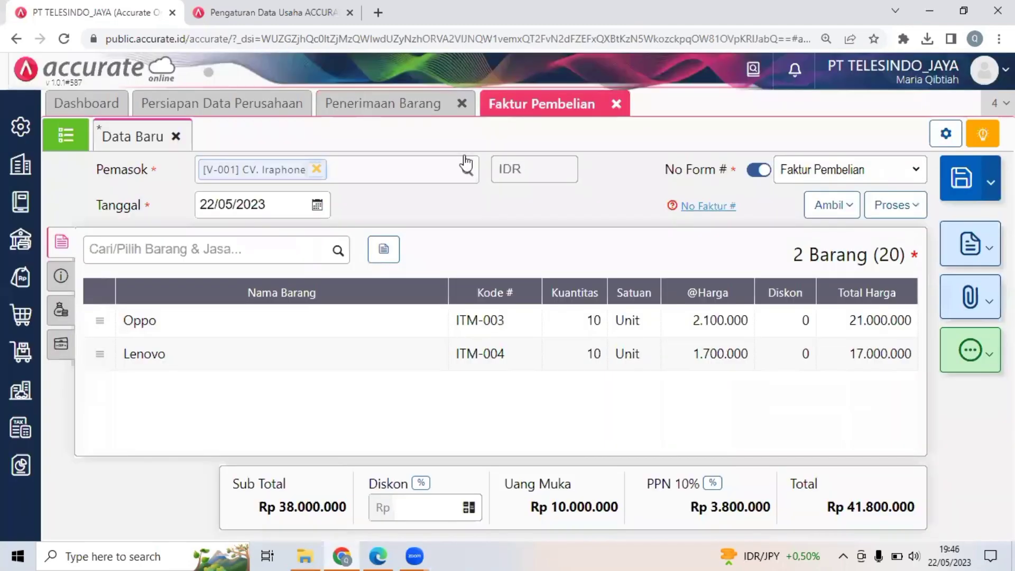
{"action": "left_click", "coordinate": [271, 204]}
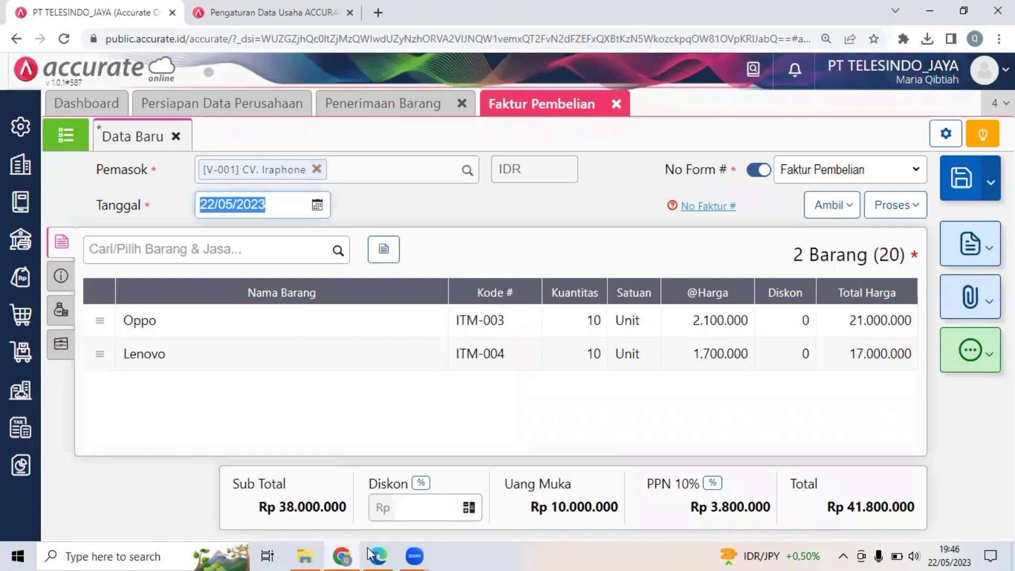
{"action": "left_click", "coordinate": [391, 555]}
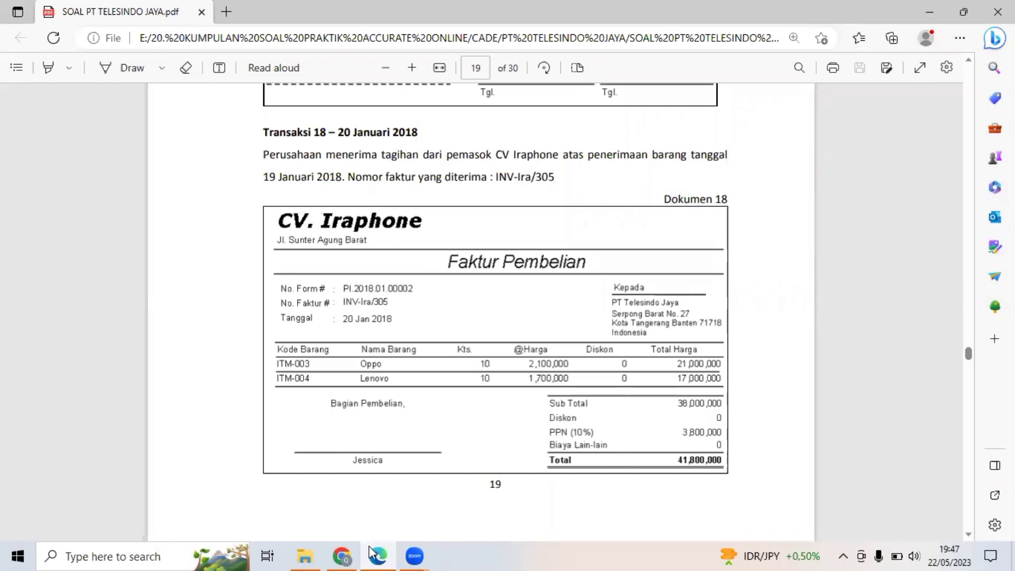
{"action": "key", "text": "alt+Tab"}
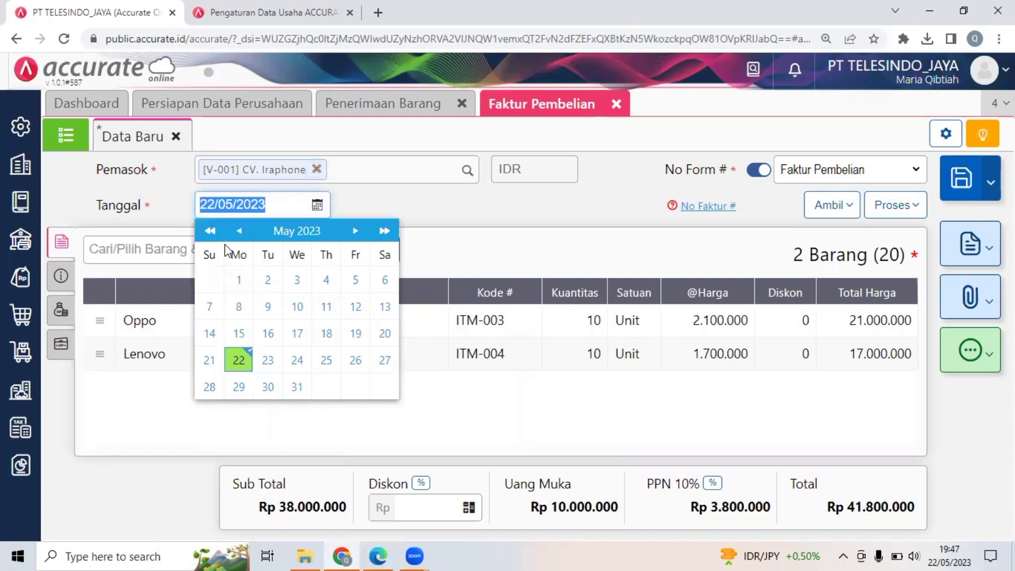
{"action": "type", "text": "20/01/2018"}
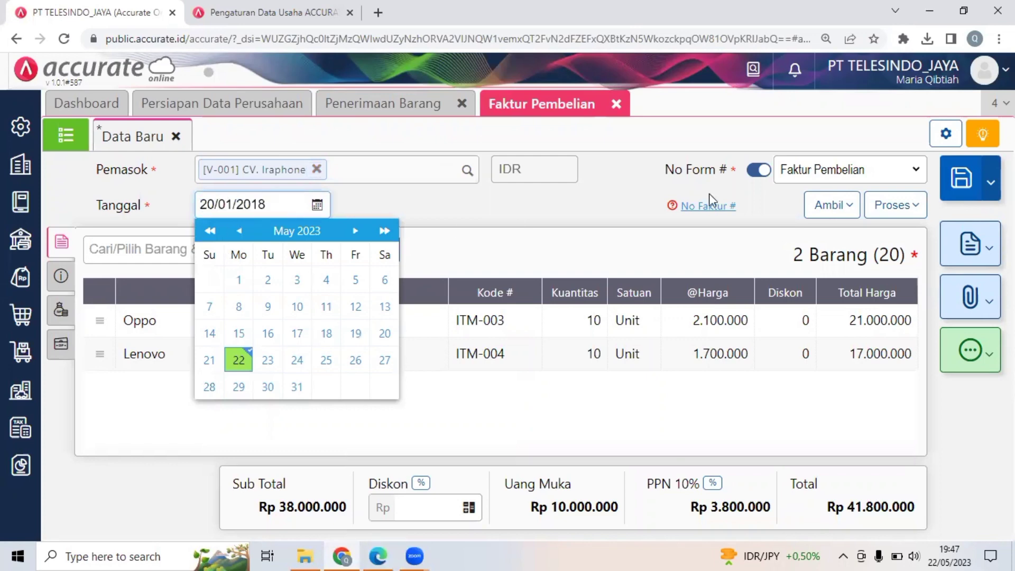
{"action": "left_click", "coordinate": [576, 239]}
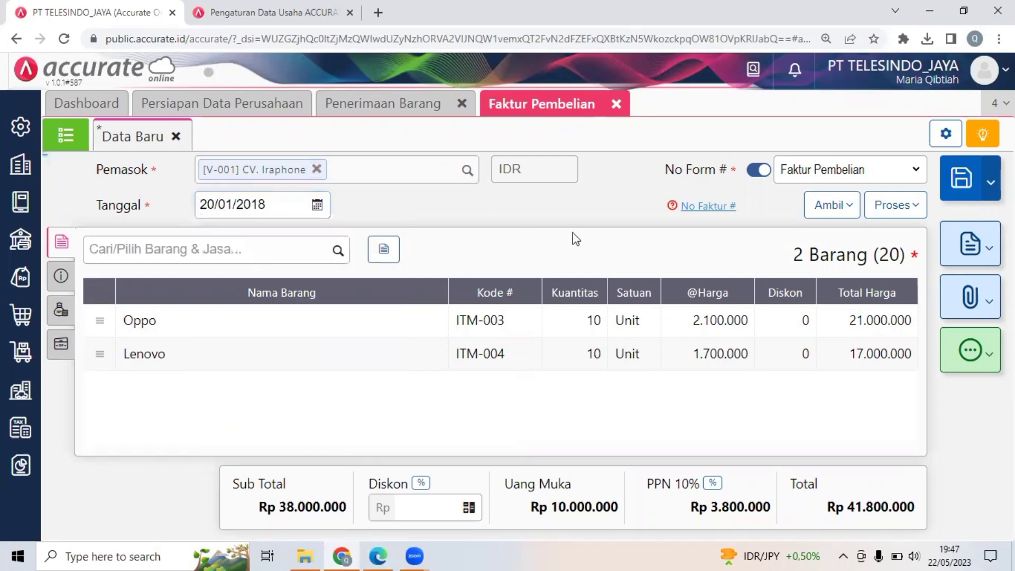
Enter Inv-ira/305 as the purchase invoice's No Faktur # and return to its item lines.
{"action": "left_click", "coordinate": [709, 214]}
{"action": "left_click", "coordinate": [286, 292]}
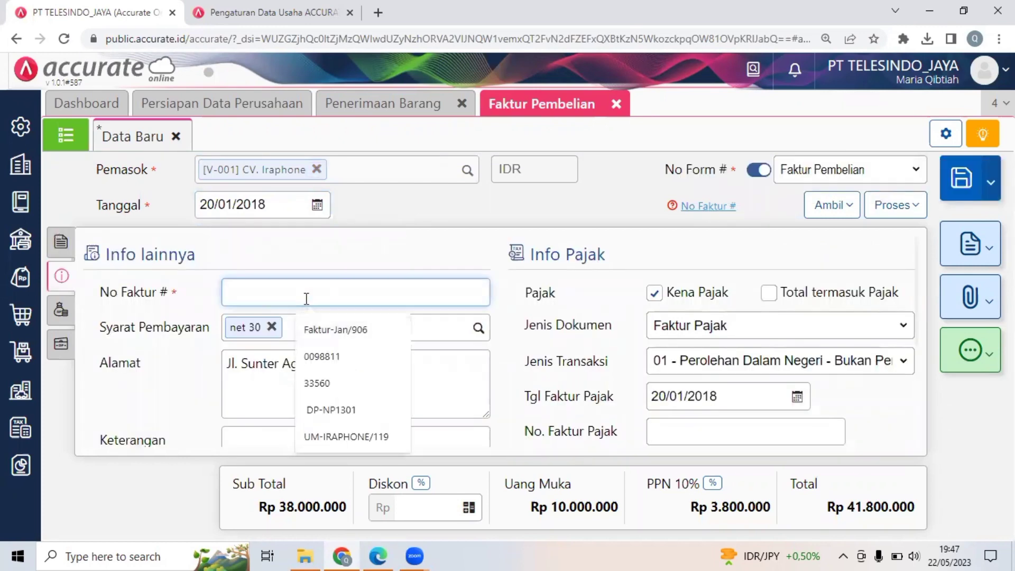
{"action": "type", "text": "Inv"}
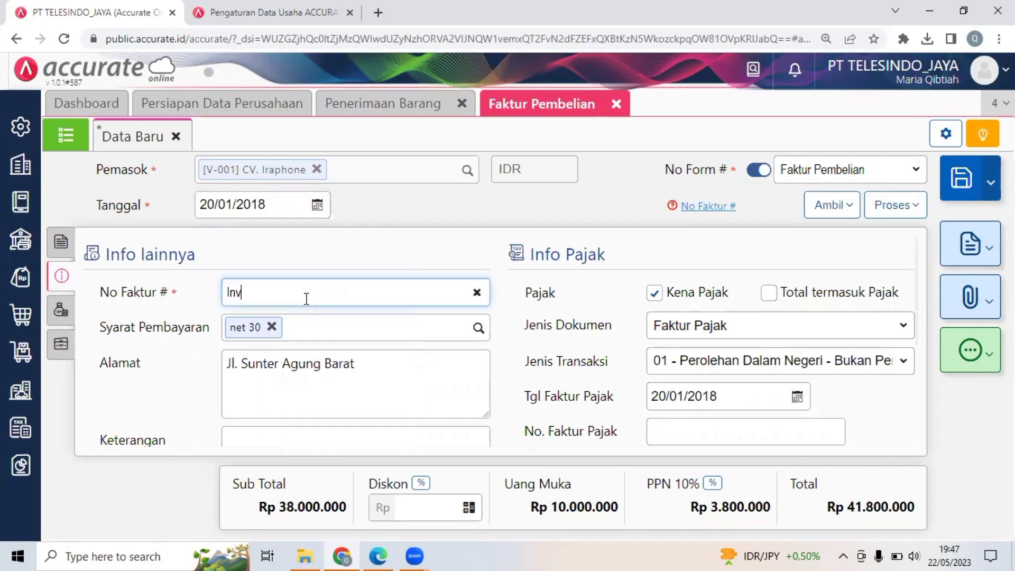
{"action": "type", "text": "-ira/305"}
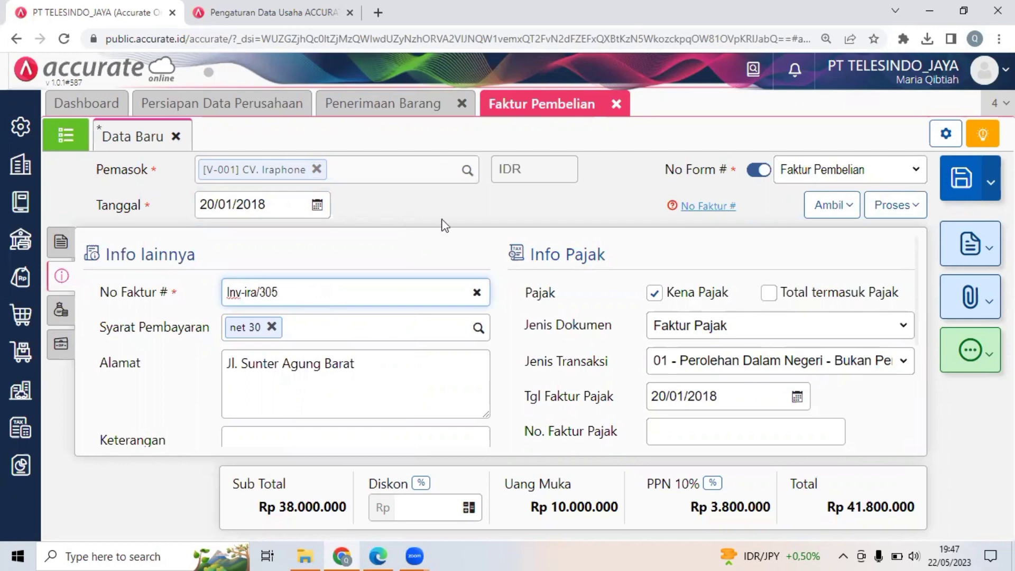
{"action": "left_click", "coordinate": [738, 260]}
{"action": "left_click", "coordinate": [72, 245]}
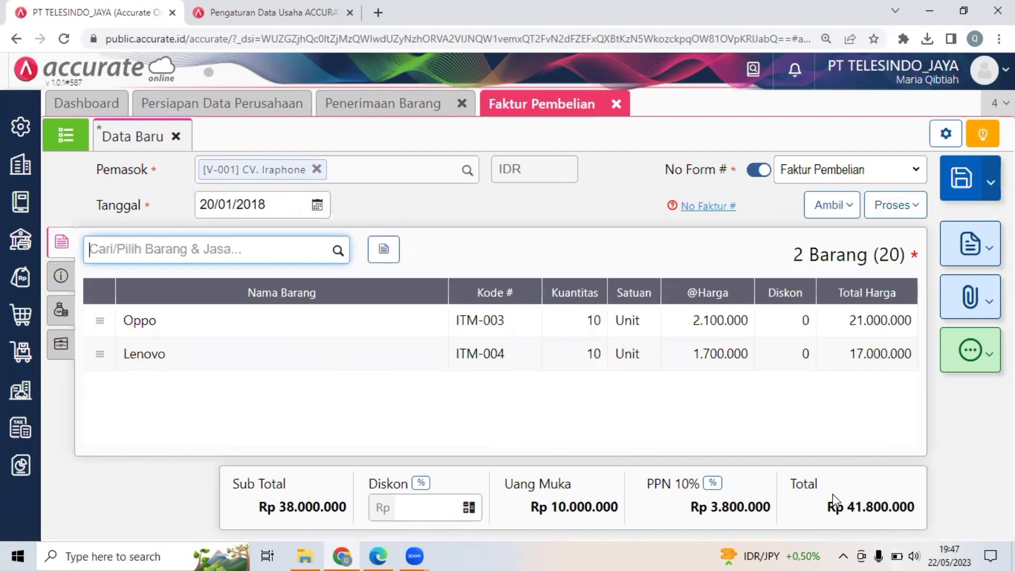
Check Dokumen 18 in the PDF against the purchase invoice and save the invoice in Accurate Online.
{"action": "left_click", "coordinate": [380, 555]}
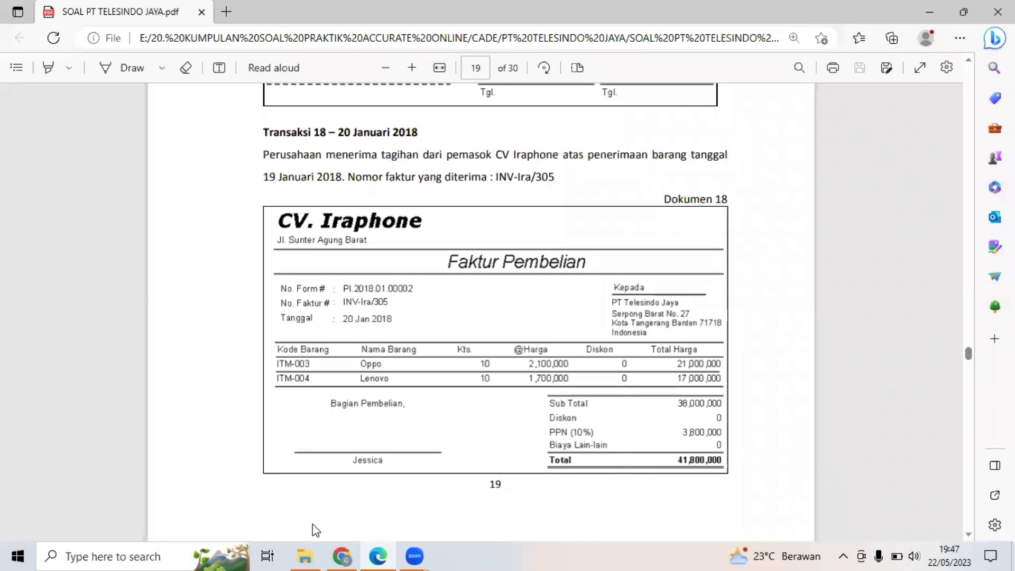
{"action": "scroll", "coordinate": [468, 447], "scroll_direction": "down", "scroll_amount": 8}
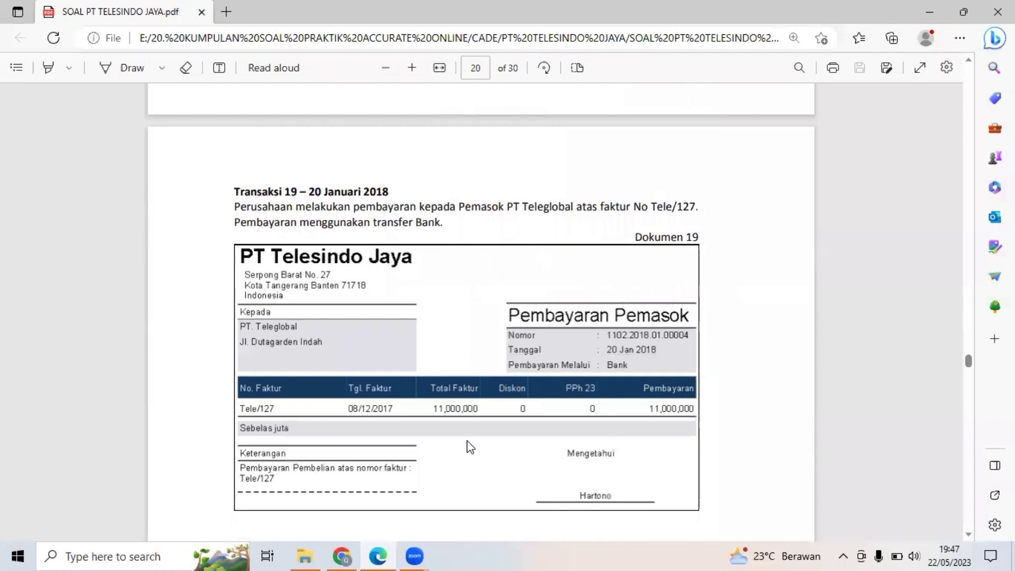
{"action": "scroll", "coordinate": [471, 447], "scroll_direction": "up", "scroll_amount": 2}
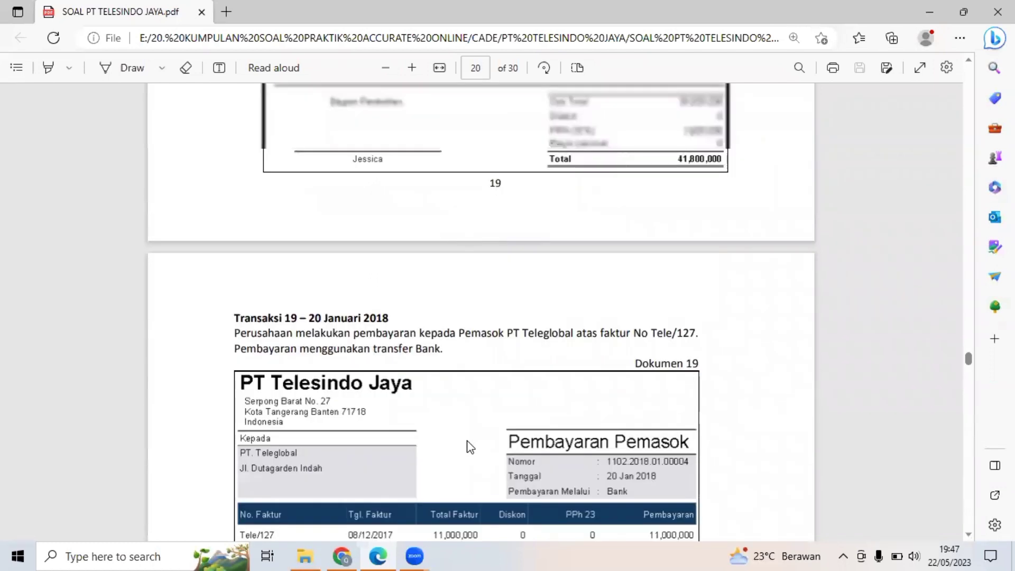
{"action": "scroll", "coordinate": [471, 447], "scroll_direction": "up", "scroll_amount": 4}
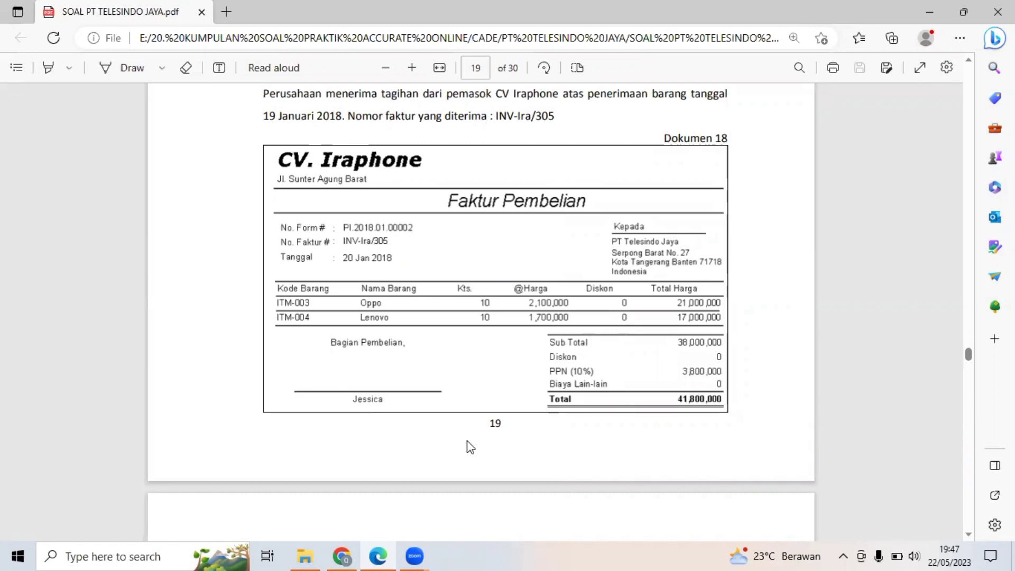
{"action": "scroll", "coordinate": [467, 441], "scroll_direction": "down", "scroll_amount": 7}
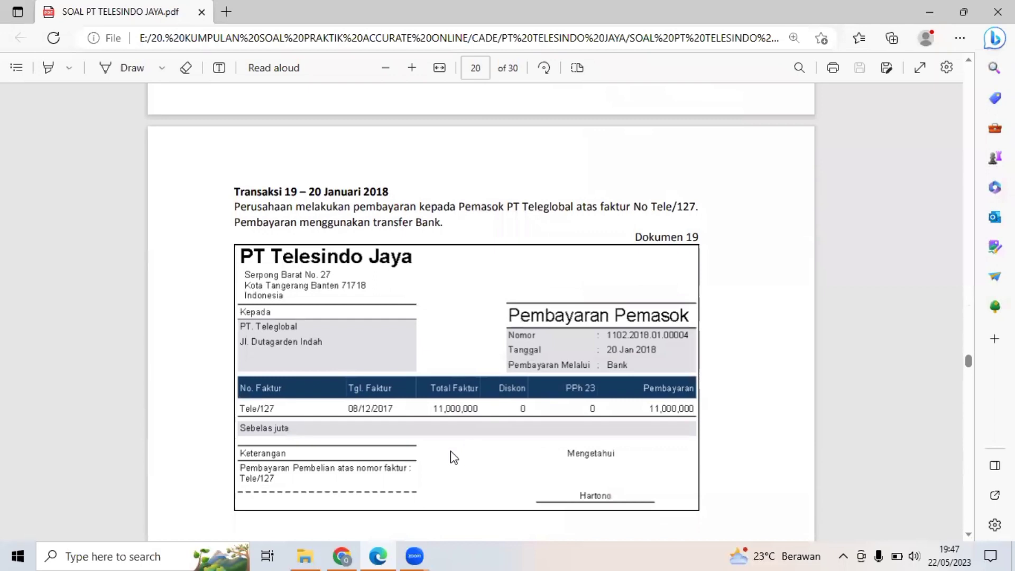
{"action": "left_click", "coordinate": [343, 555]}
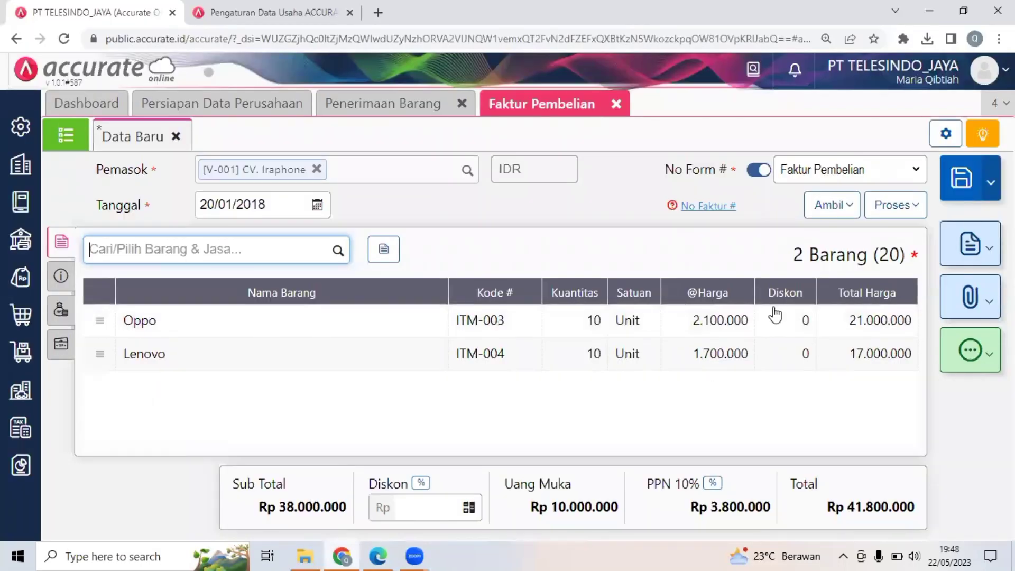
{"action": "left_click", "coordinate": [954, 189]}
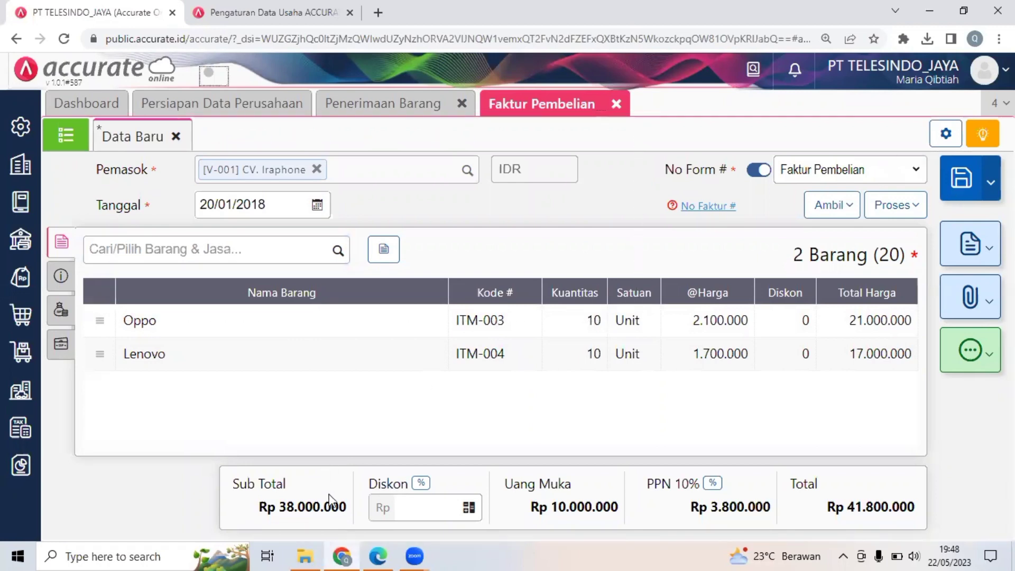
Switch to the PDF and read Transaksi 19 and the supplier payment in Dokumen 19.
{"action": "left_click", "coordinate": [378, 555]}
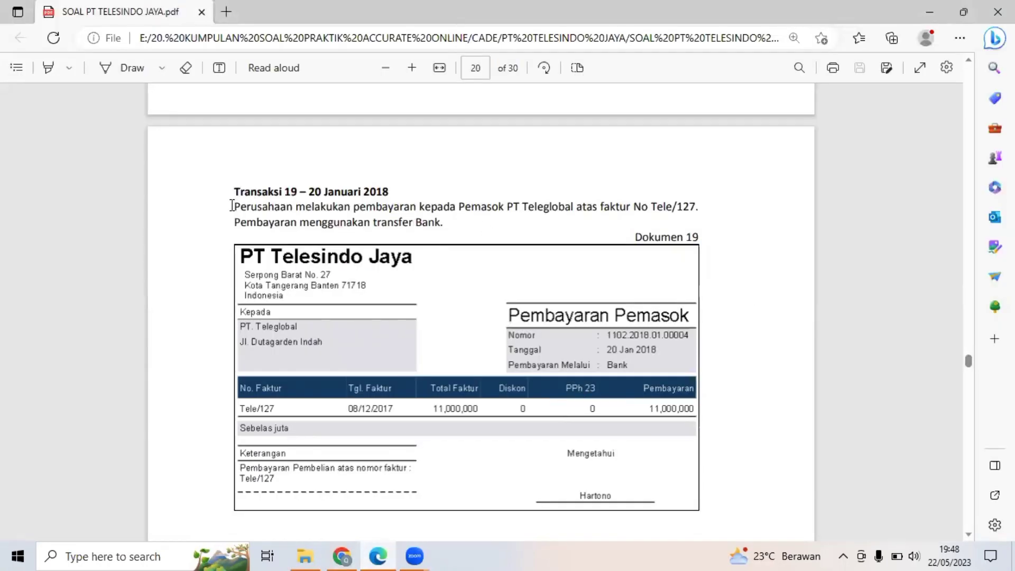
{"action": "left_click_drag", "start_coordinate": [234, 207], "coordinate": [565, 215]}
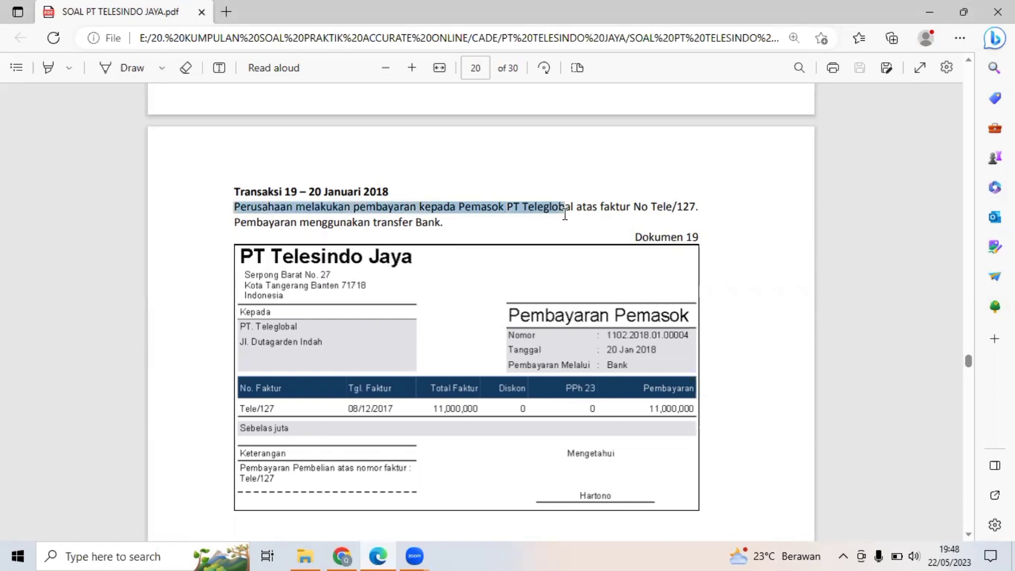
{"action": "left_click", "coordinate": [364, 187]}
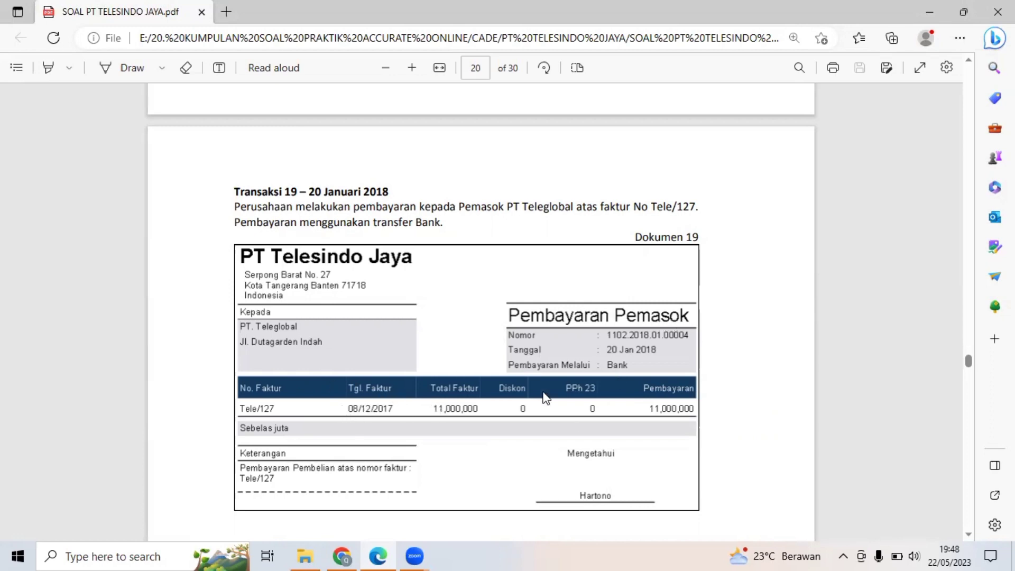
Start a new purchase payment (Pembayaran Pembelian) in Accurate Online.
{"action": "left_click", "coordinate": [342, 557]}
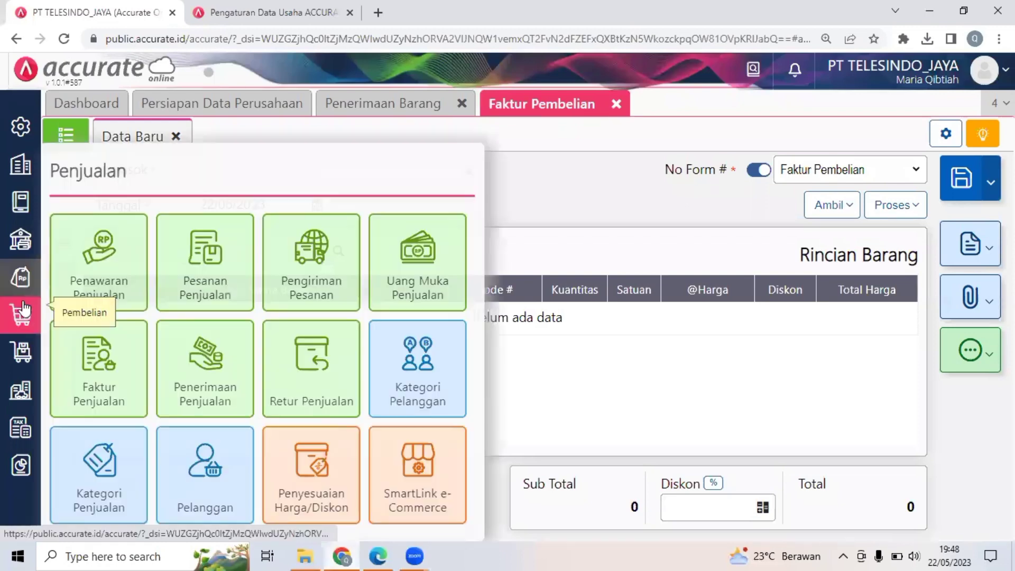
{"action": "mouse_move", "coordinate": [21, 315]}
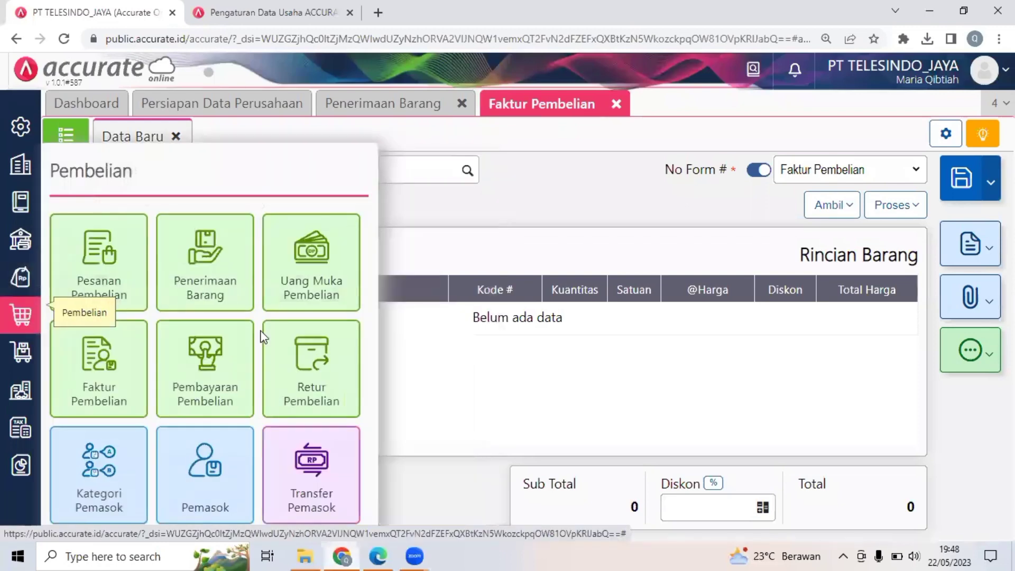
{"action": "left_click", "coordinate": [208, 365]}
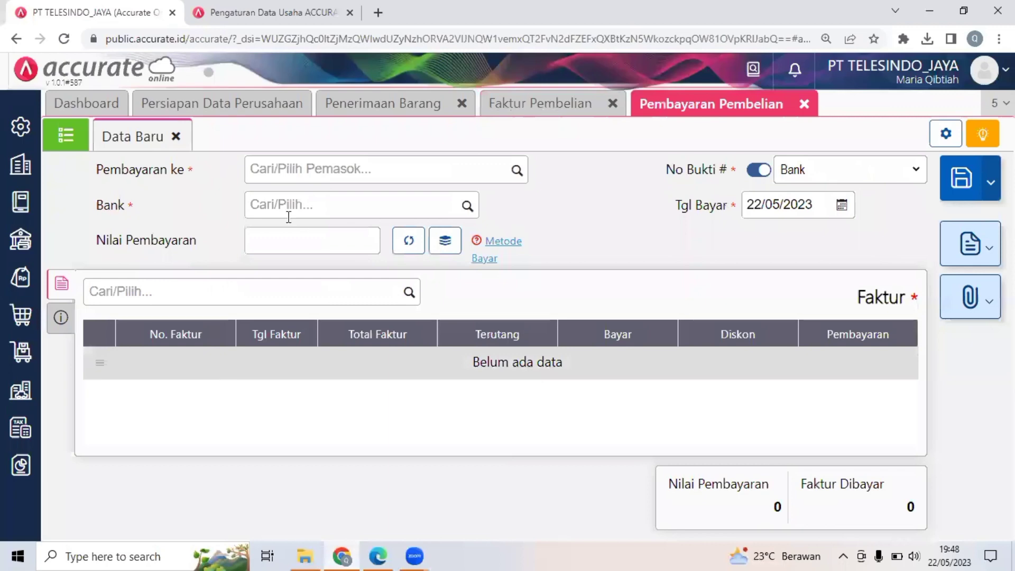
{"action": "left_click", "coordinate": [382, 167]}
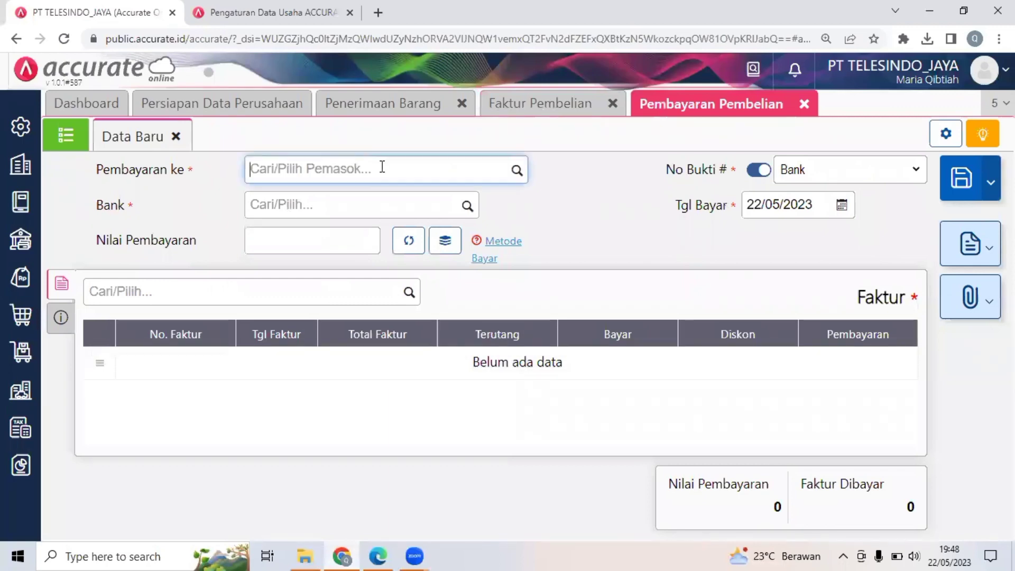
{"action": "type", "text": "tel"}
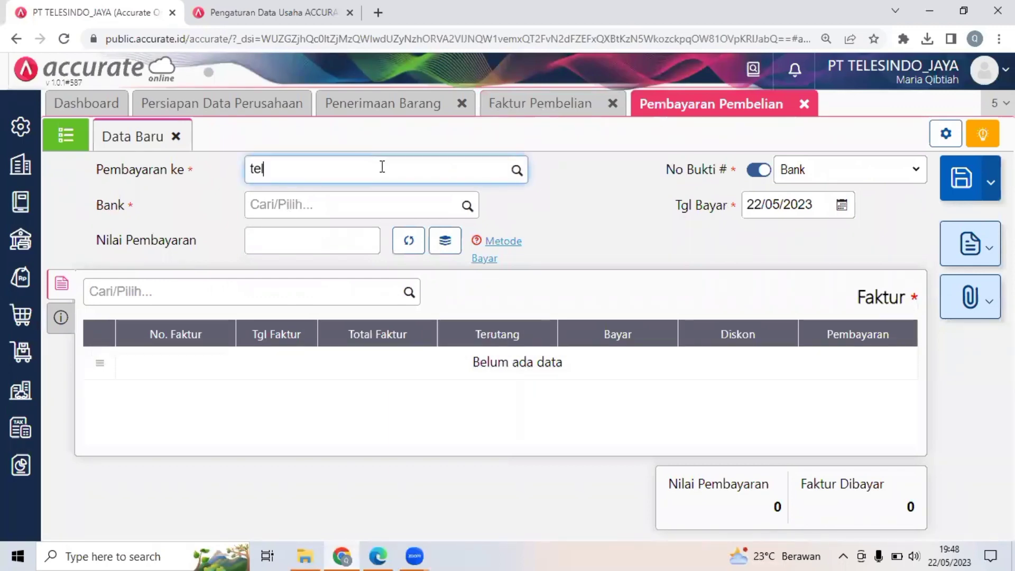
{"action": "left_click", "coordinate": [345, 214]}
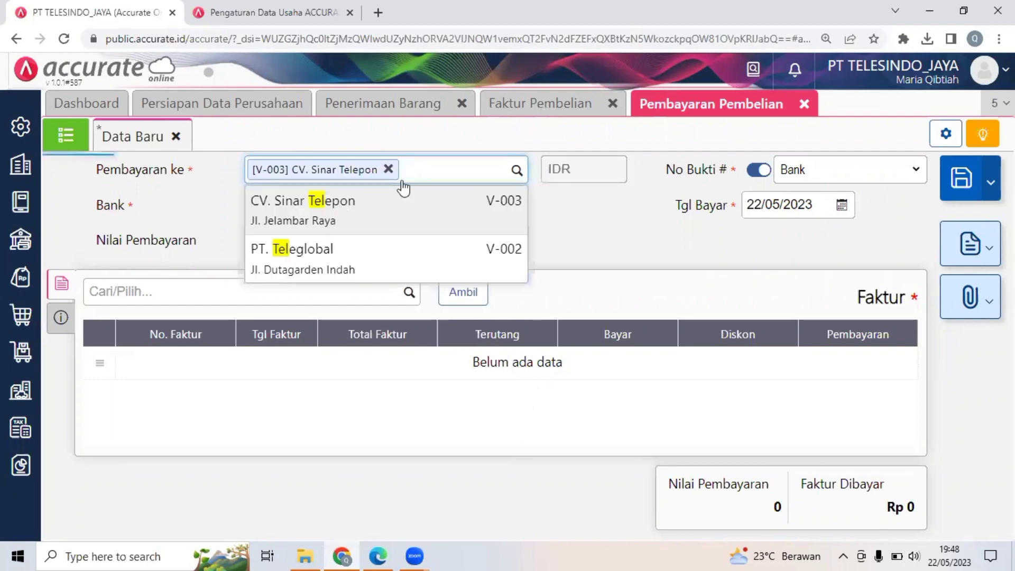
{"action": "key", "text": "BackSpace"}
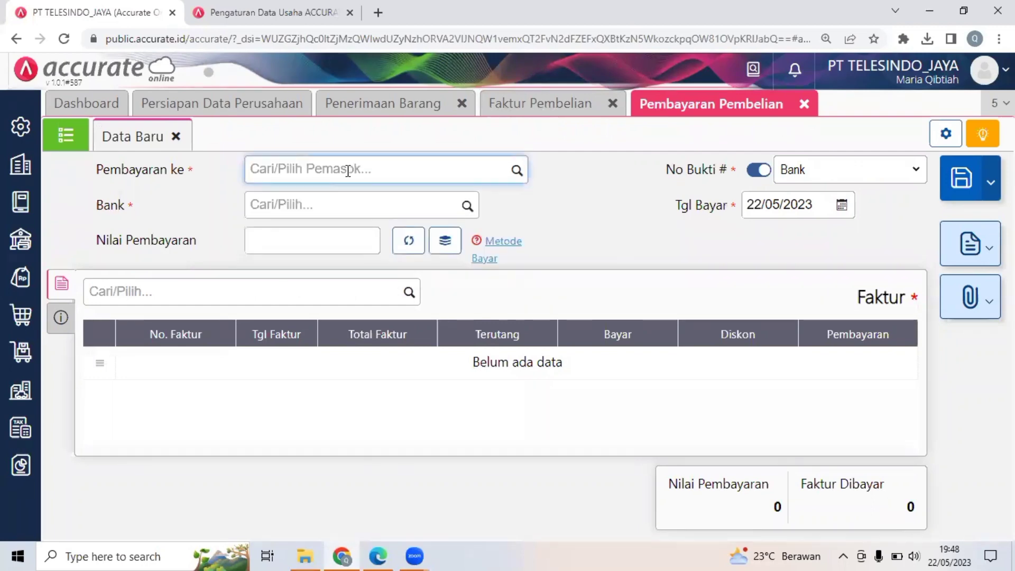
Set the purchase payment's supplier to PT. Teleglobal and its paying account to Bank.
{"action": "type", "text": "tele"}
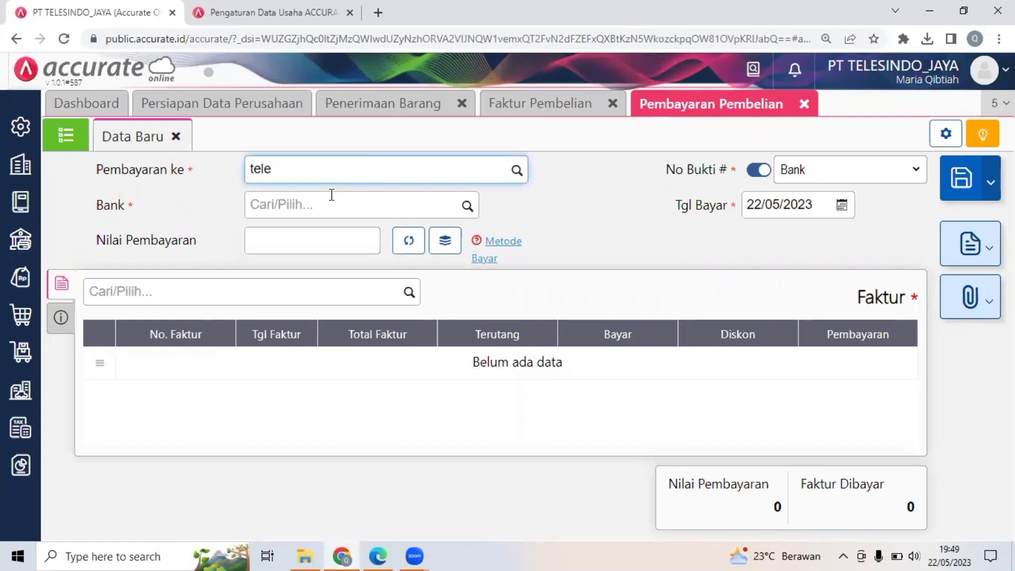
{"action": "left_click", "coordinate": [327, 248]}
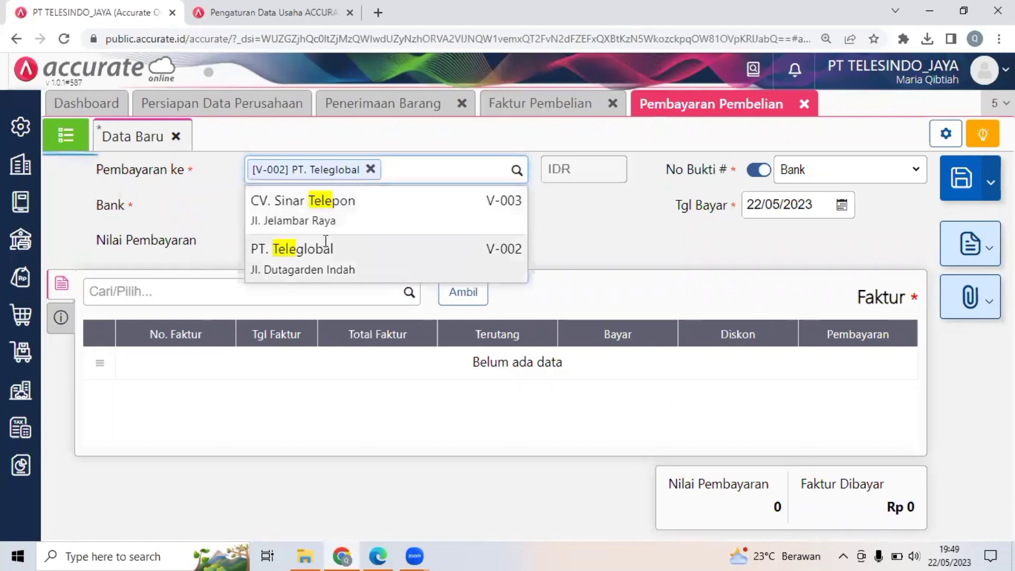
{"action": "left_click", "coordinate": [379, 205]}
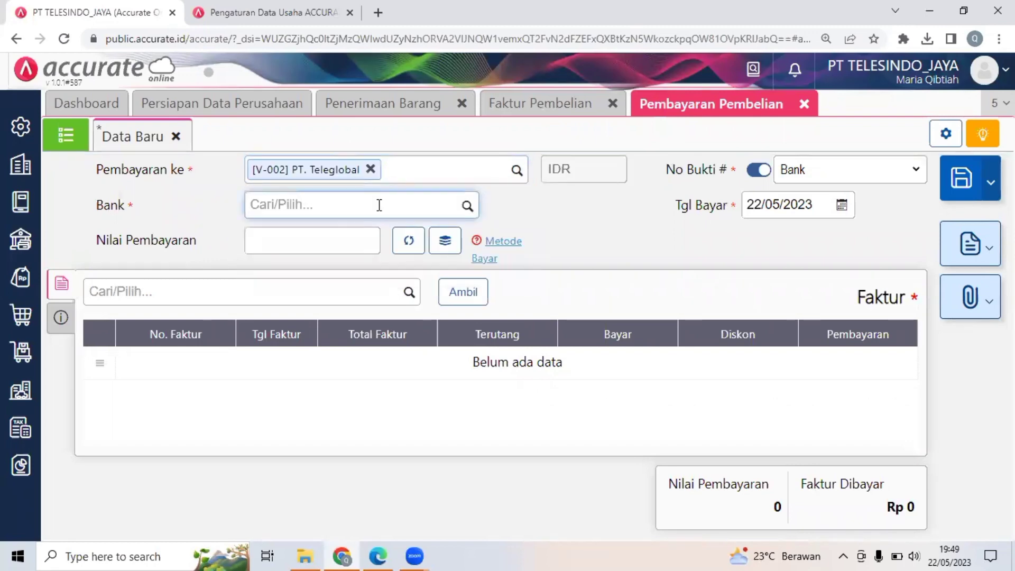
{"action": "type", "text": "bank"}
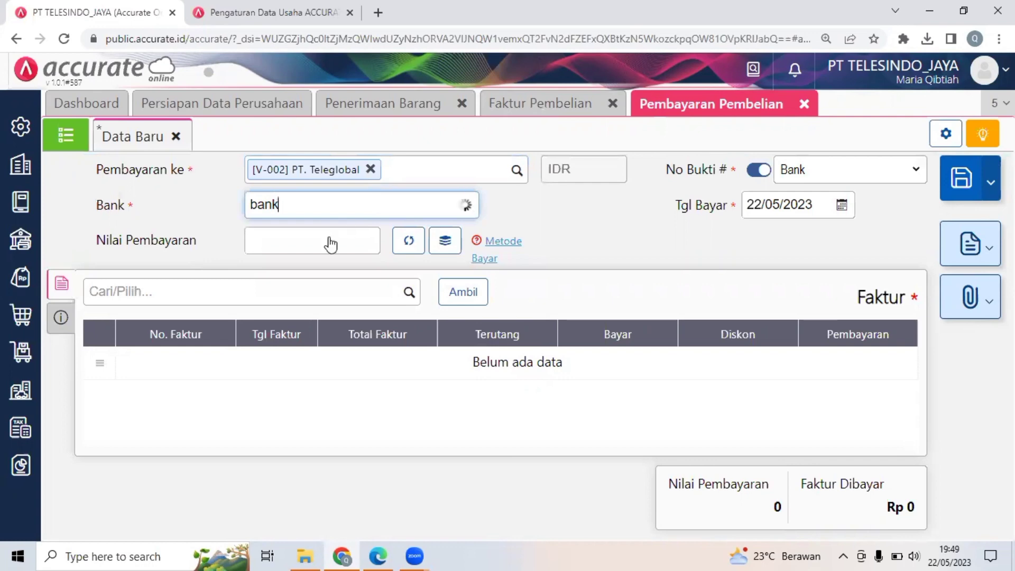
{"action": "key", "text": "Return"}
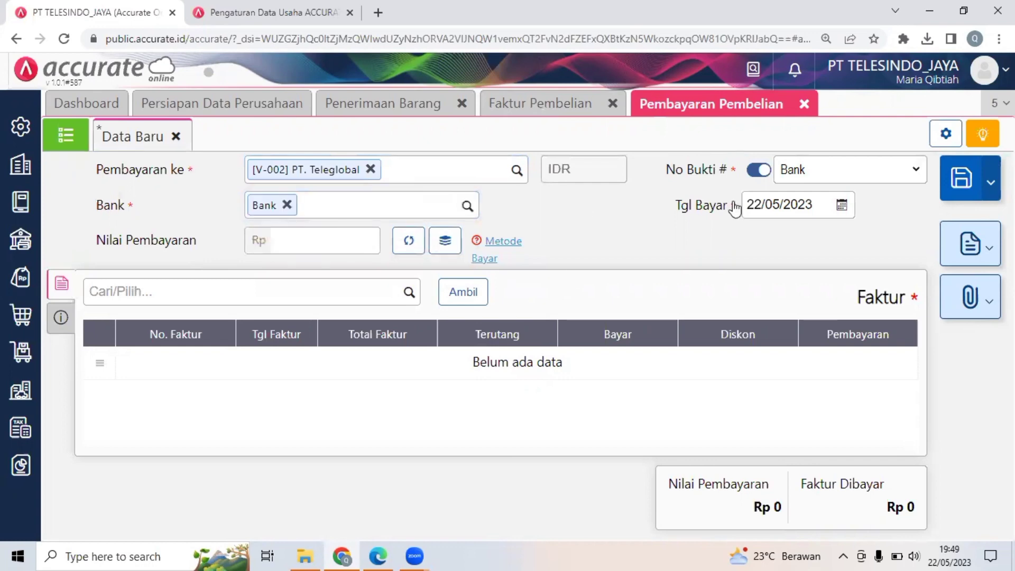
Look up the payment date in Dokumen 19 of the PDF and set the purchase payment's date to 20/01/2018.
{"action": "left_click", "coordinate": [760, 204]}
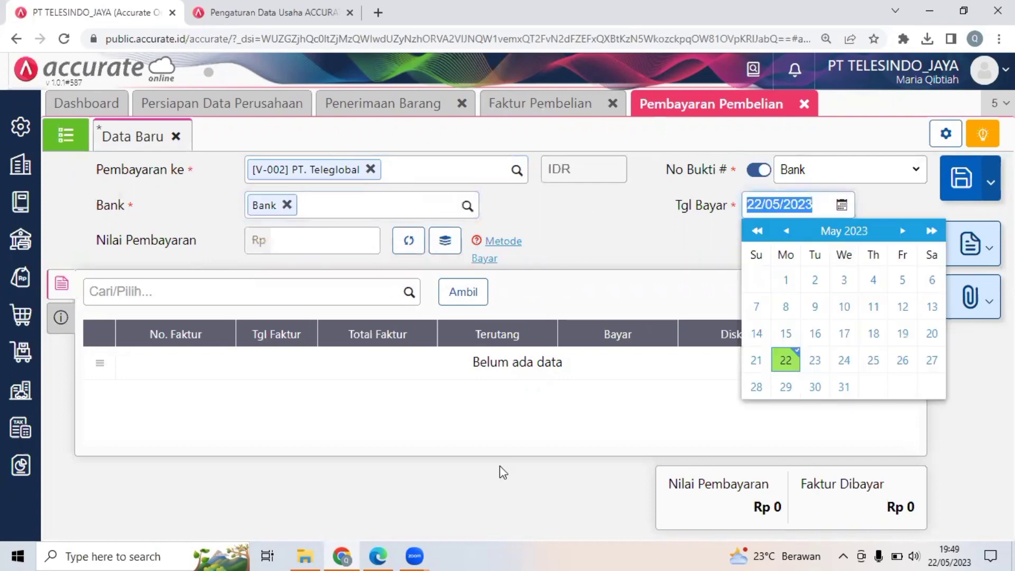
{"action": "left_click", "coordinate": [379, 556]}
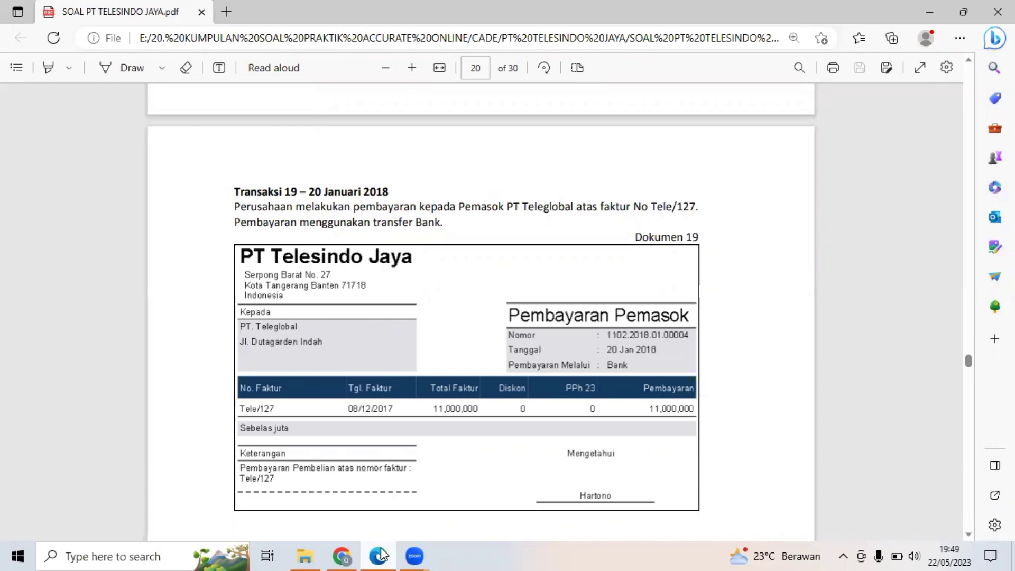
{"action": "left_click", "coordinate": [379, 555]}
{"action": "type", "text": "20/01/2018"}
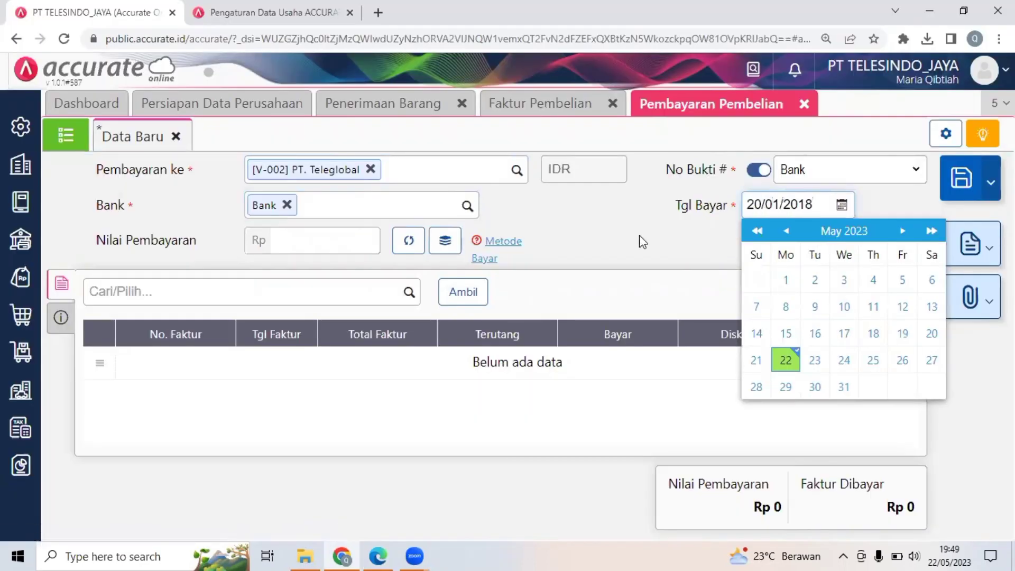
{"action": "left_click", "coordinate": [609, 231]}
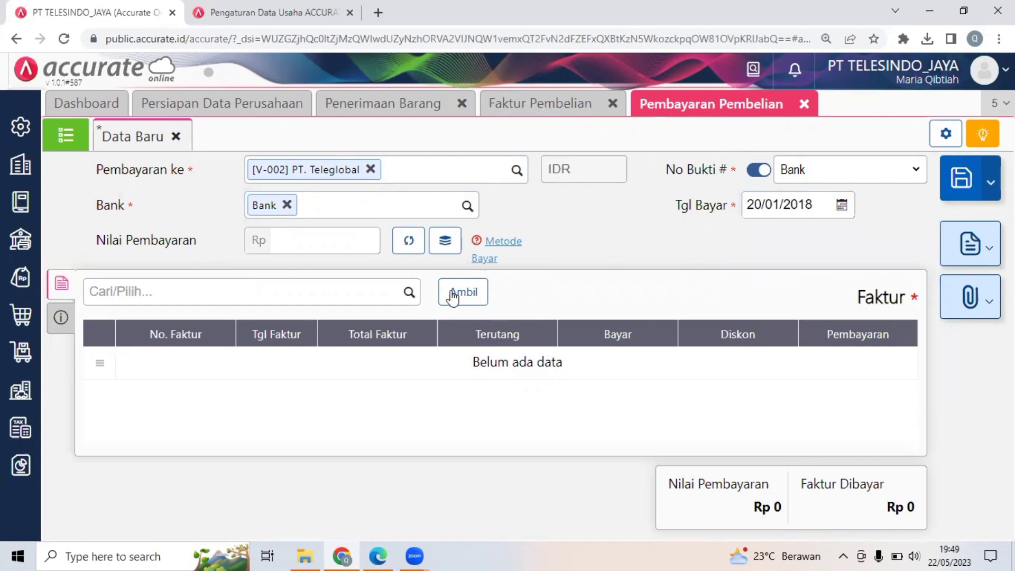
Add only the unpaid invoice Tele/127 to the payment, leaving out Tele/140 and Tele/160.
{"action": "left_click", "coordinate": [482, 292]}
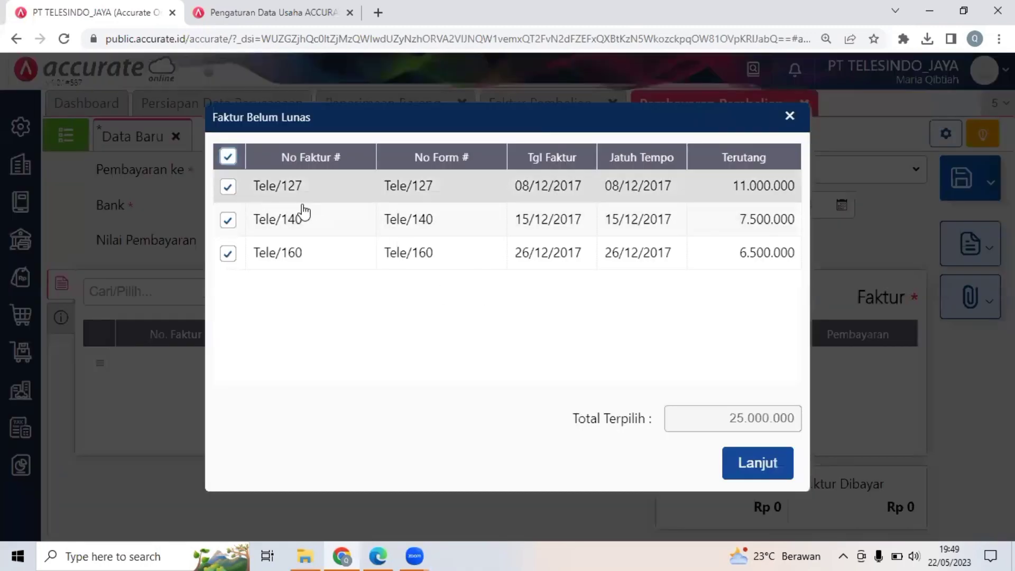
{"action": "left_click", "coordinate": [228, 221]}
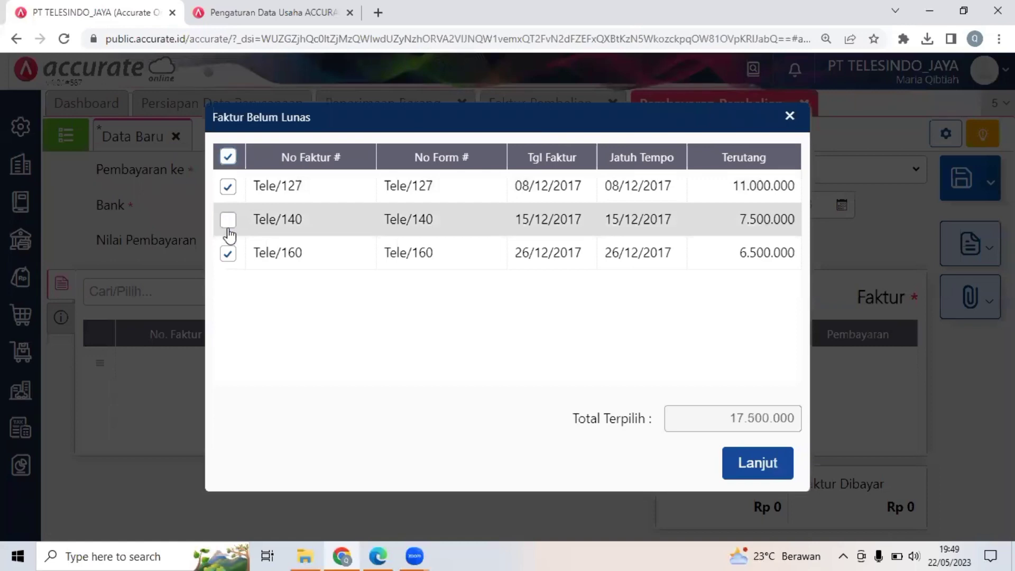
{"action": "left_click", "coordinate": [444, 200]}
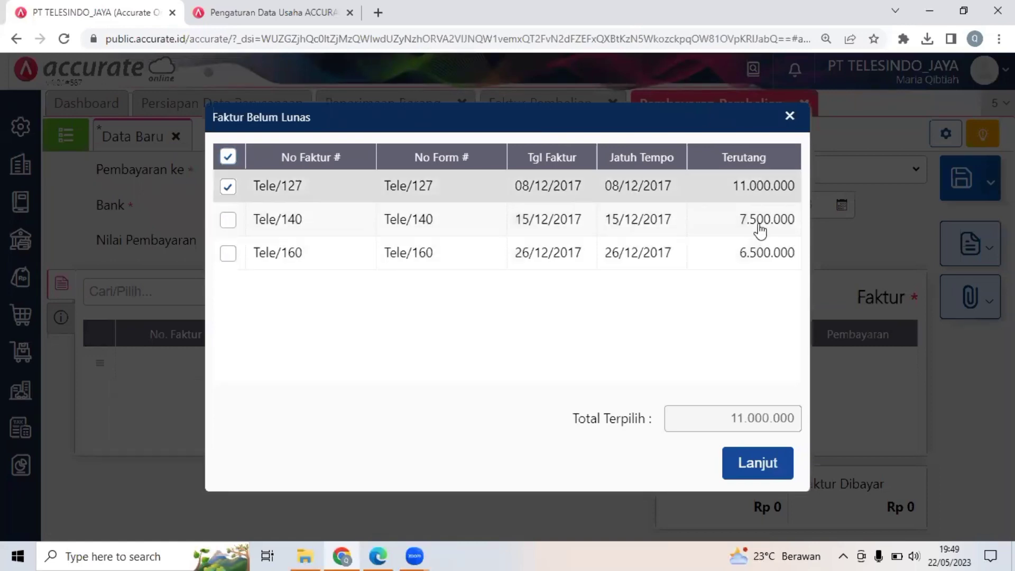
{"action": "left_click", "coordinate": [760, 466]}
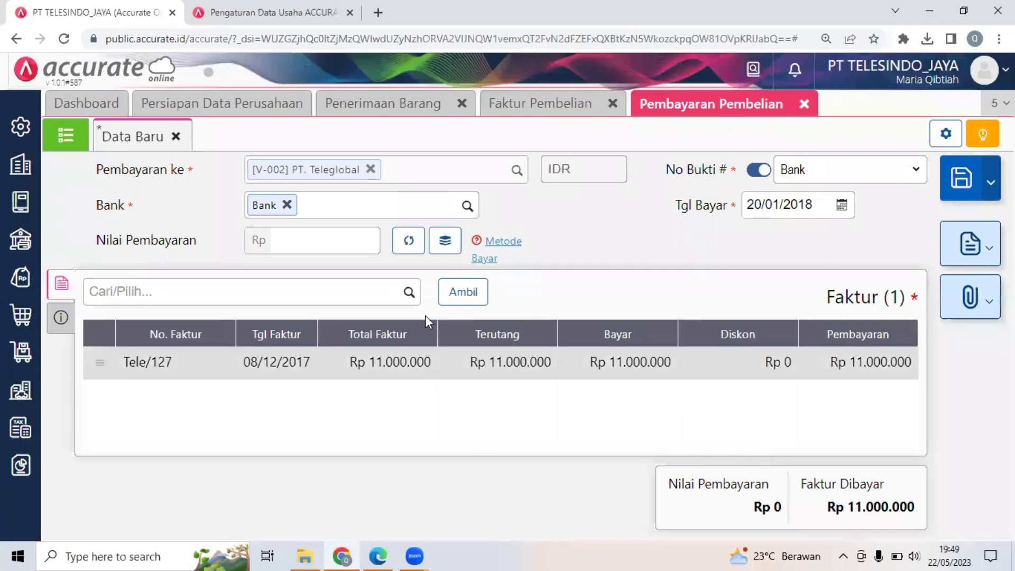
Calculate the payment amount from the selected invoice and set the payment method to Transfer Bank.
{"action": "left_click", "coordinate": [409, 243]}
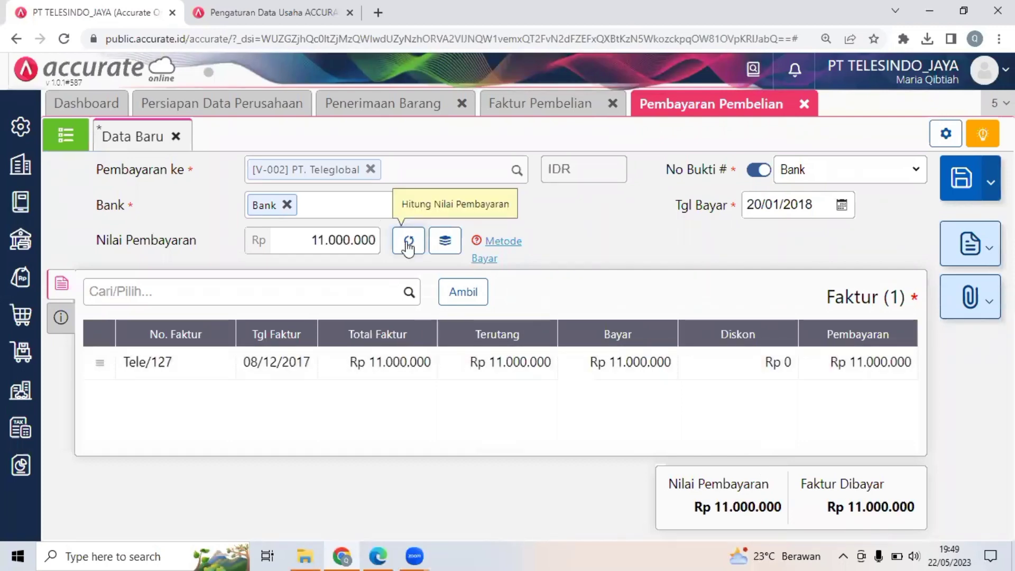
{"action": "left_click", "coordinate": [504, 243]}
{"action": "left_click", "coordinate": [297, 347]}
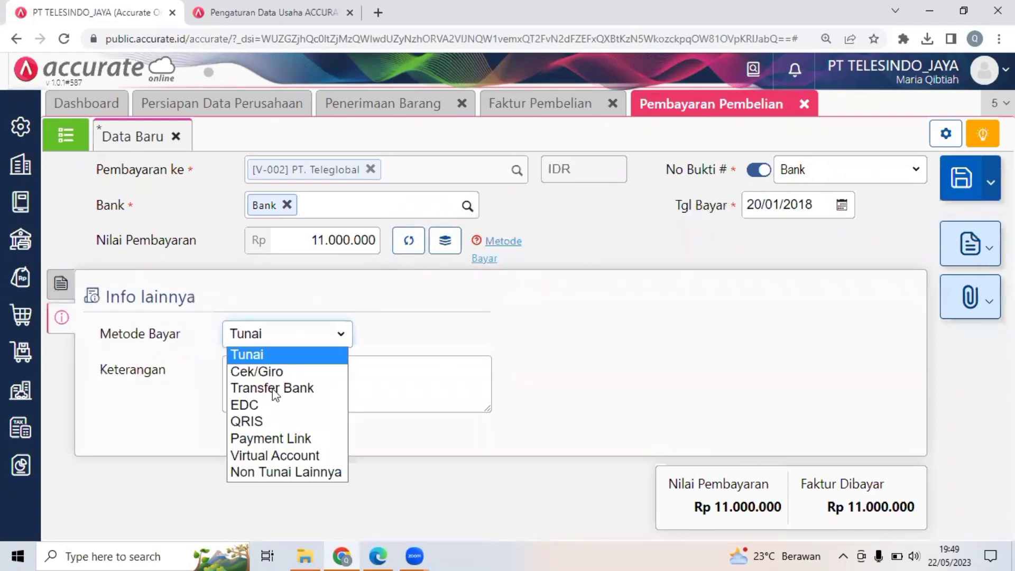
{"action": "left_click", "coordinate": [273, 388]}
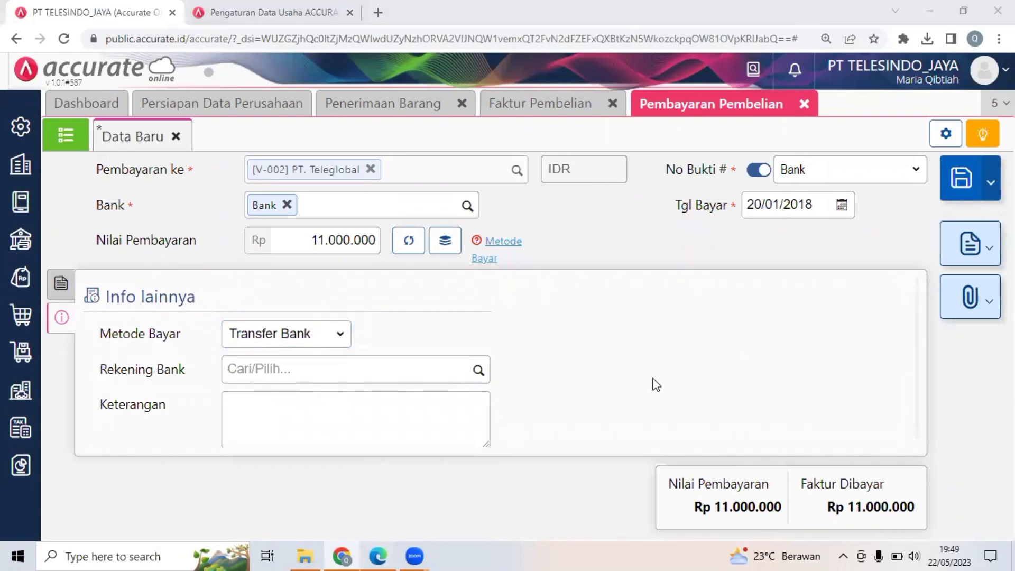
Check the payment against Dokumen 19 in the PDF, save it in Accurate Online and close Faktur Pembelian.
{"action": "key", "text": "alt+Tab"}
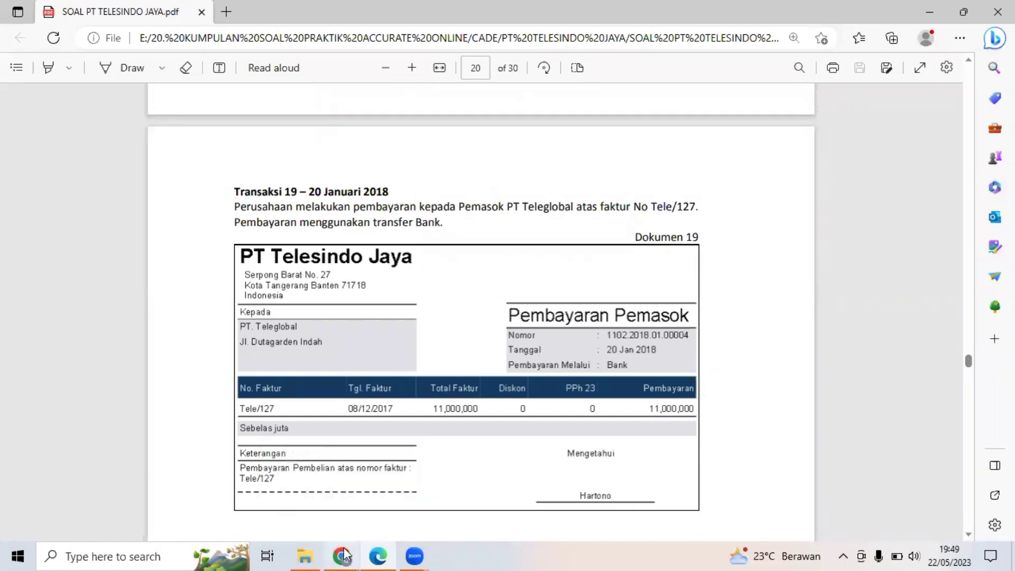
{"action": "key", "text": "alt+Tab"}
{"action": "left_click", "coordinate": [969, 183]}
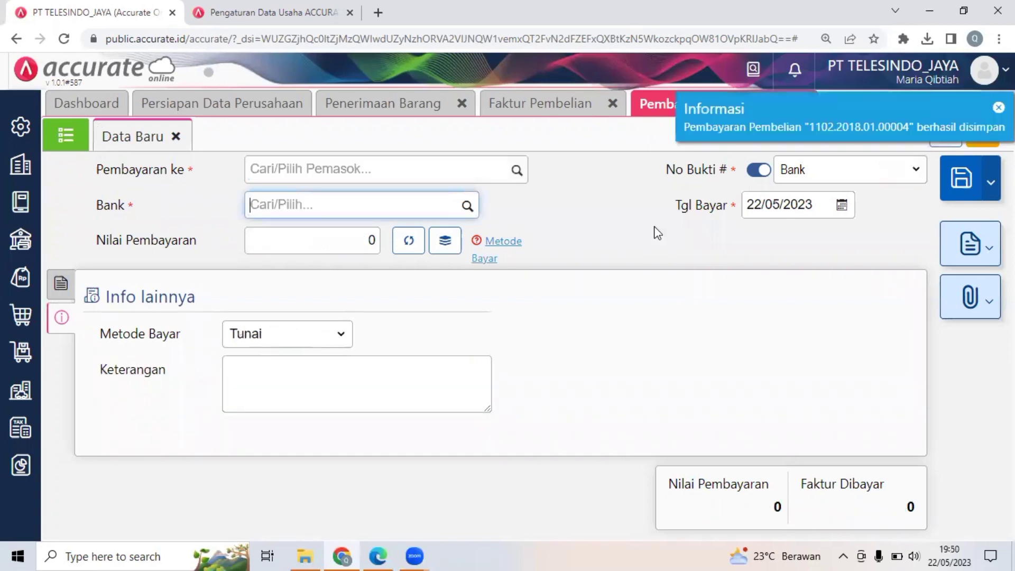
{"action": "left_click", "coordinate": [614, 110]}
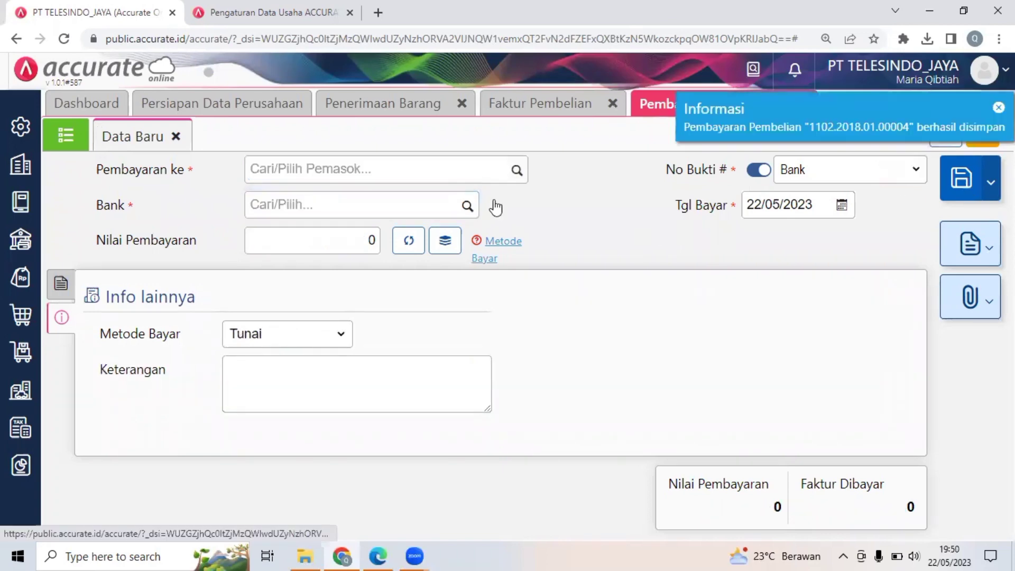
Switch to the PDF and read Transaksi 20 and the new item's details in Dokumen 20.
{"action": "left_click", "coordinate": [377, 555]}
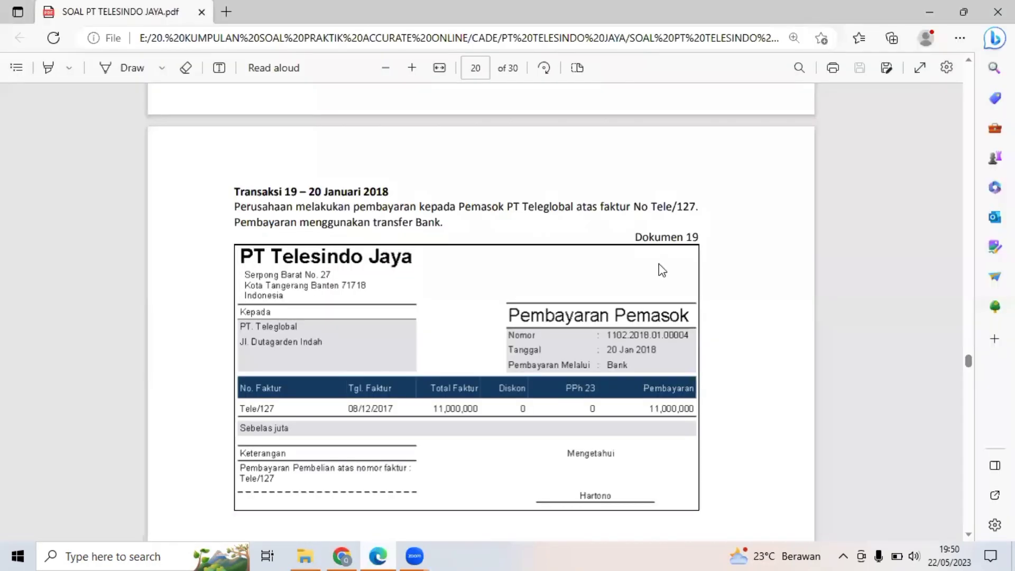
{"action": "scroll", "coordinate": [661, 270], "scroll_direction": "down", "scroll_amount": 1}
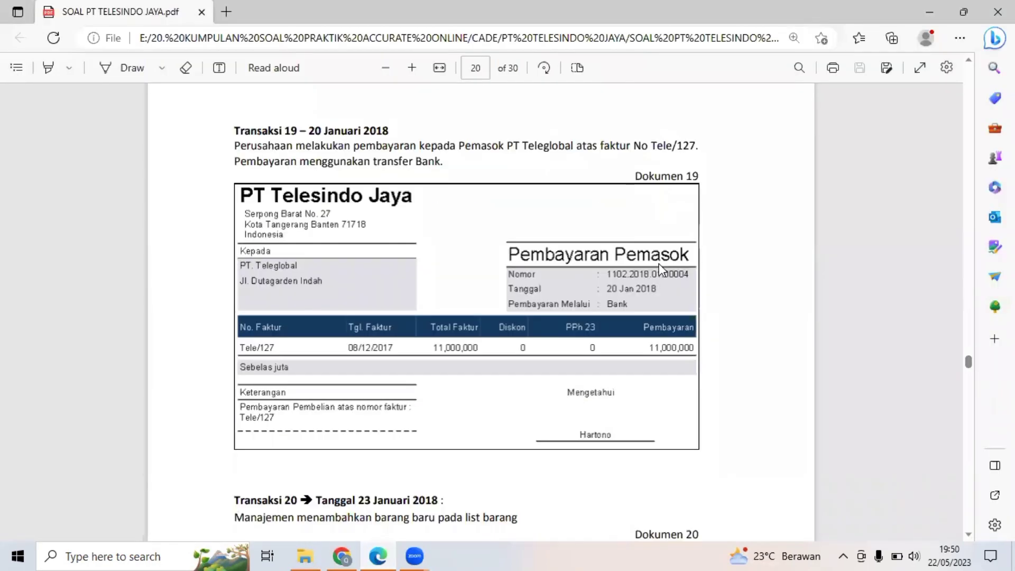
{"action": "scroll", "coordinate": [661, 270], "scroll_direction": "down", "scroll_amount": 2}
{"action": "scroll", "coordinate": [661, 269], "scroll_direction": "down", "scroll_amount": 4}
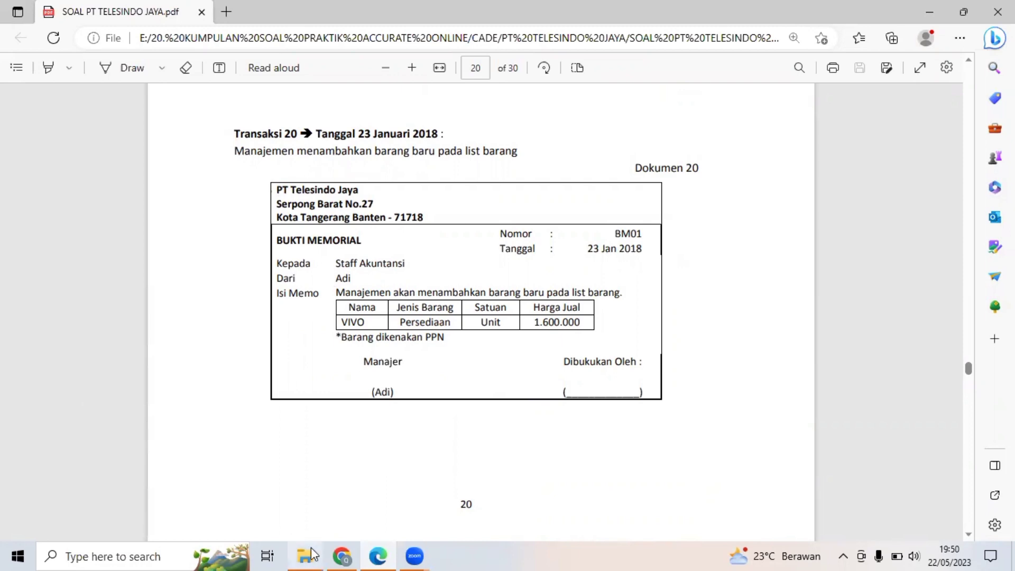
Switch back to Accurate Online and start a new Barang & Jasa record under Persediaan.
{"action": "mouse_move", "coordinate": [330, 553]}
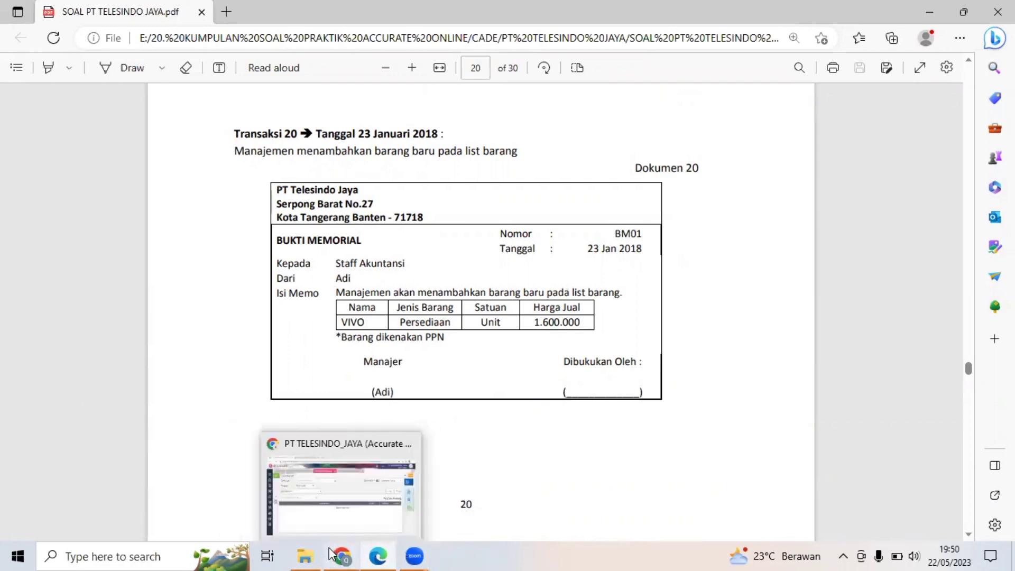
{"action": "left_click", "coordinate": [305, 492]}
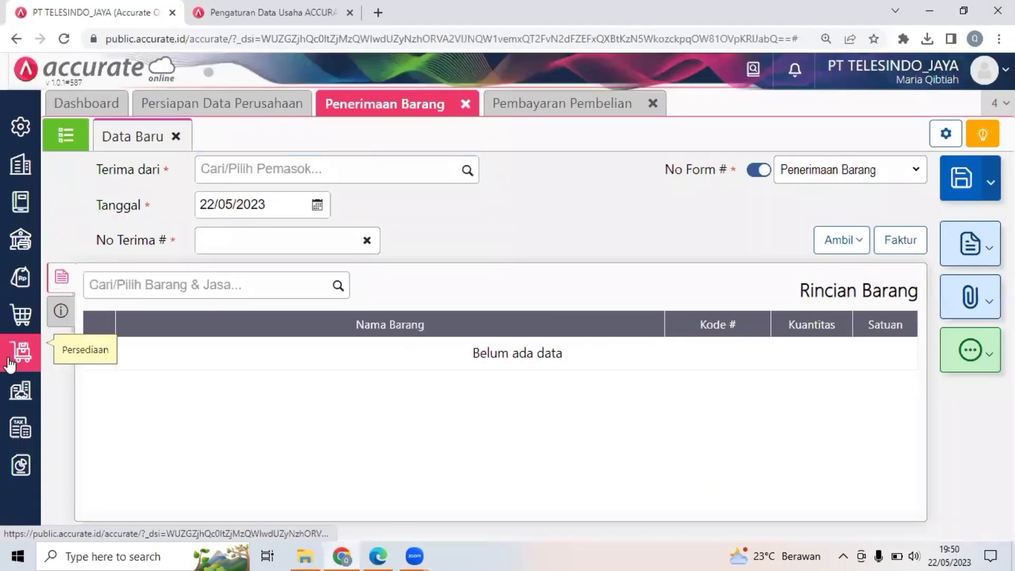
{"action": "left_click", "coordinate": [9, 365]}
{"action": "left_click", "coordinate": [218, 386]}
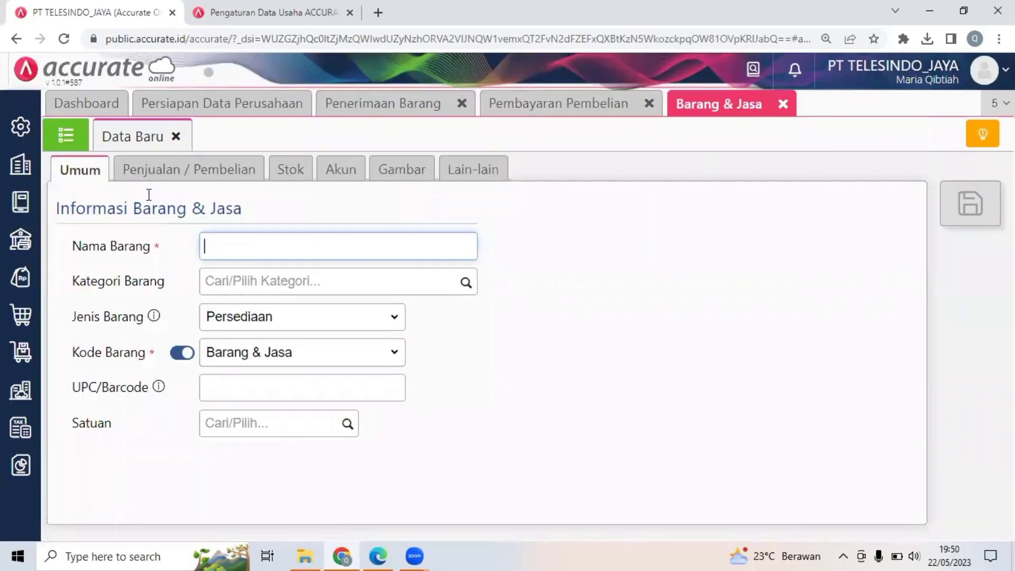
Name the new item VIVO and set its category to Umum and its type to Persediaan.
{"action": "left_click", "coordinate": [238, 244]}
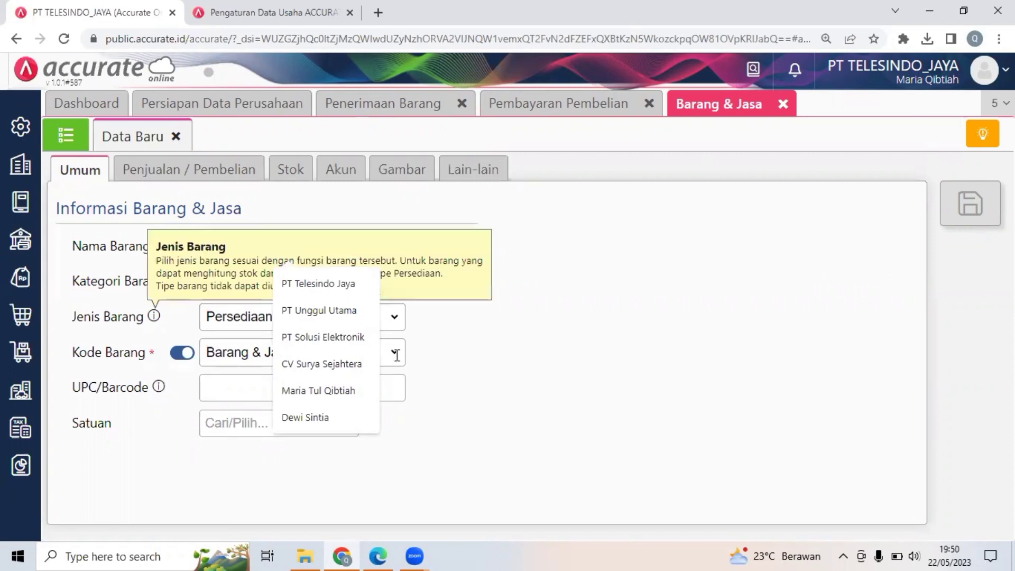
{"action": "left_click", "coordinate": [564, 379]}
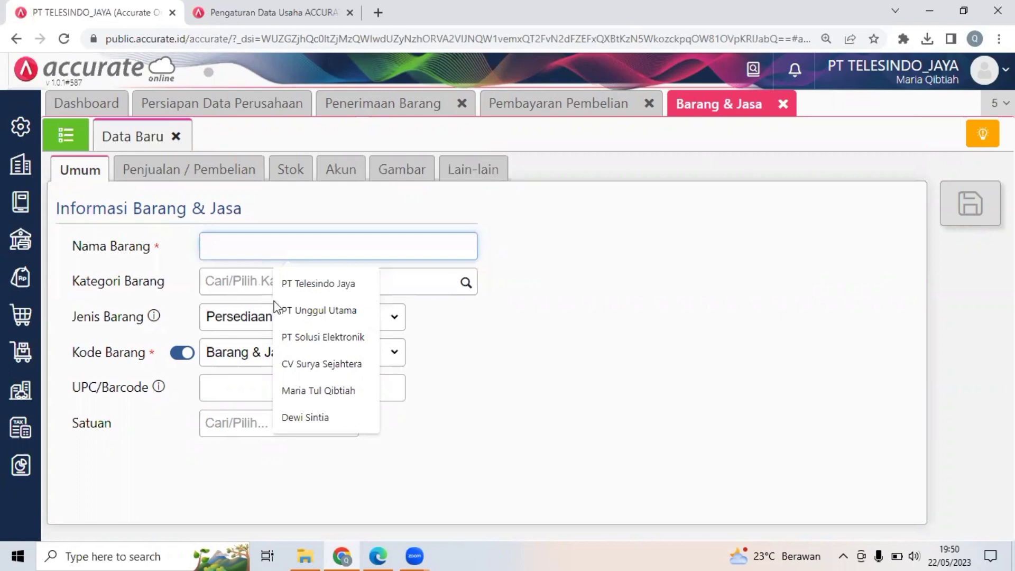
{"action": "left_click", "coordinate": [253, 249]}
{"action": "type", "text": "Vl"}
{"action": "type", "text": "VO"}
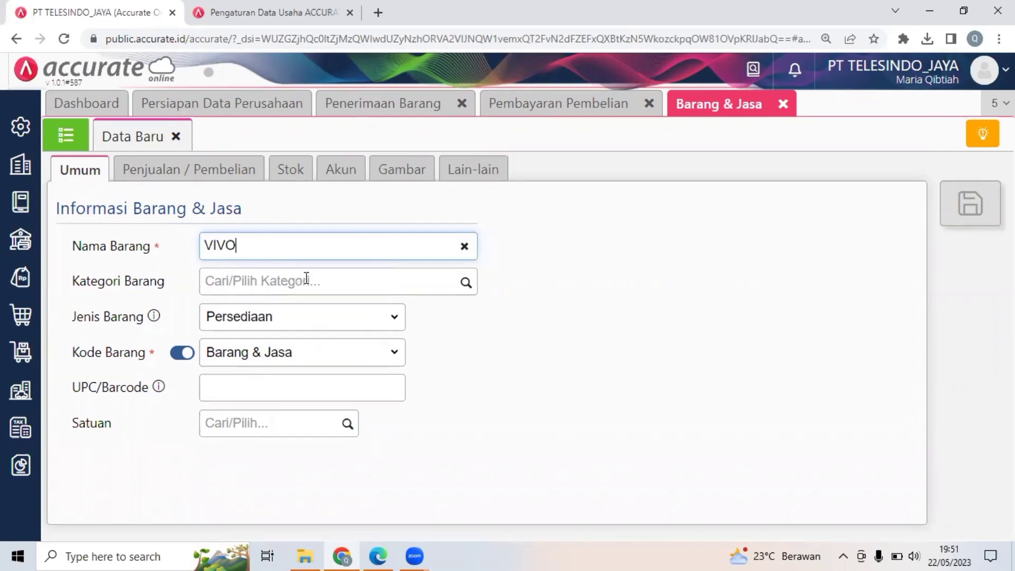
{"action": "left_click", "coordinate": [459, 286]}
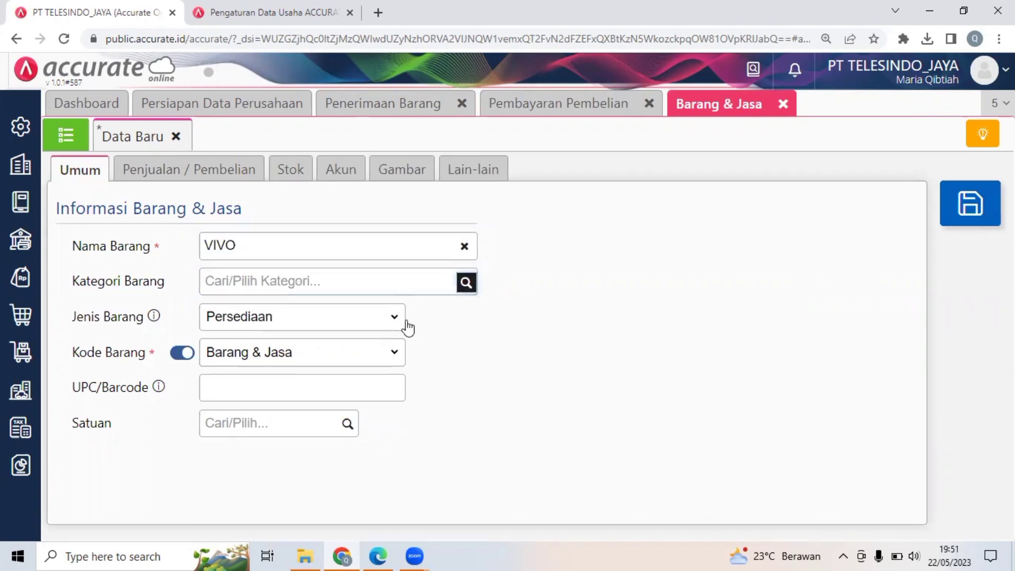
{"action": "left_click", "coordinate": [387, 322]}
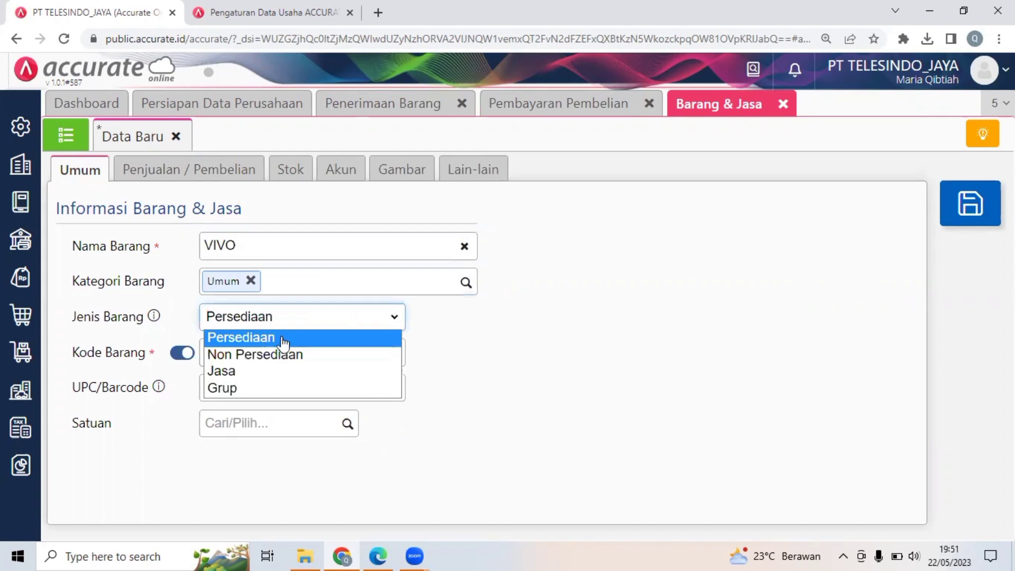
{"action": "left_click", "coordinate": [283, 340]}
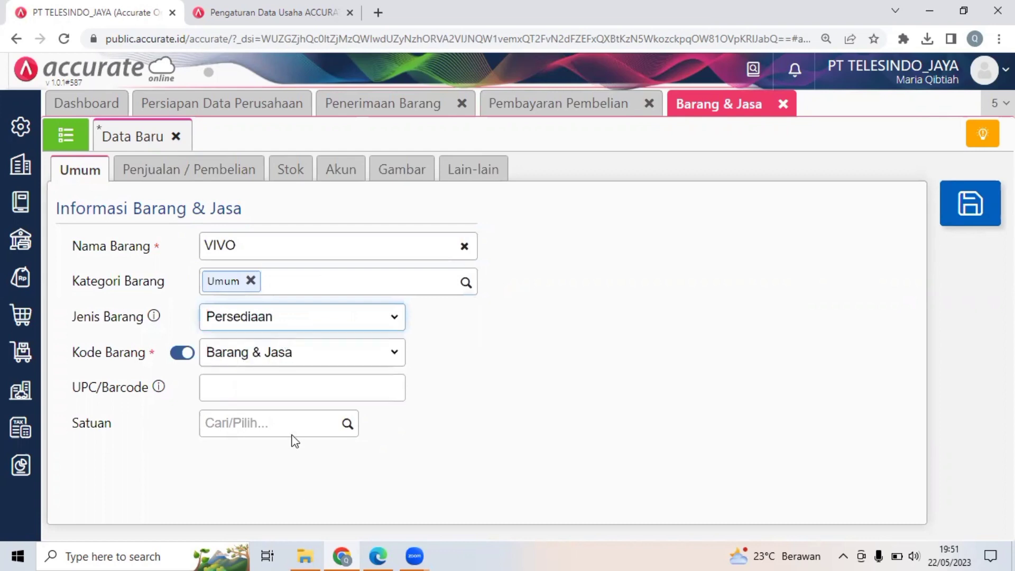
Set the VIVO item's unit of measure to Unit, leaving the UPC/Barcode empty.
{"action": "left_click", "coordinate": [256, 395]}
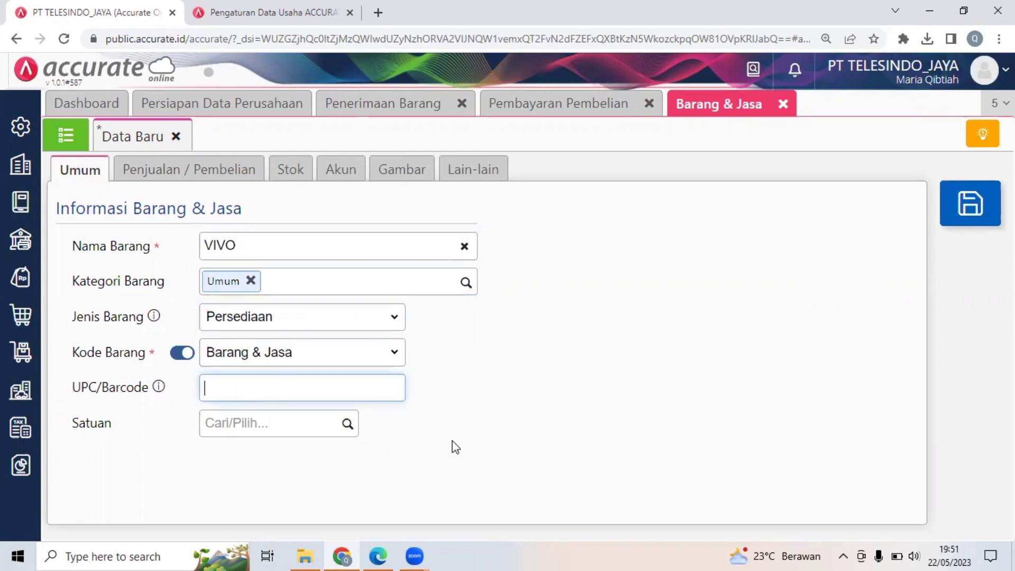
{"action": "left_click", "coordinate": [452, 441]}
{"action": "left_click", "coordinate": [300, 425]}
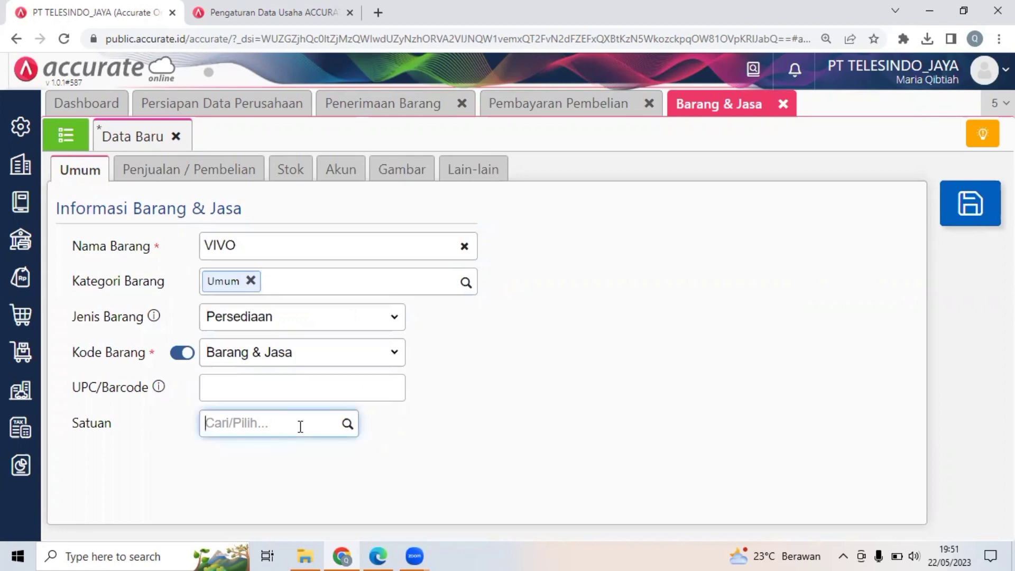
{"action": "type", "text": "UNIT"}
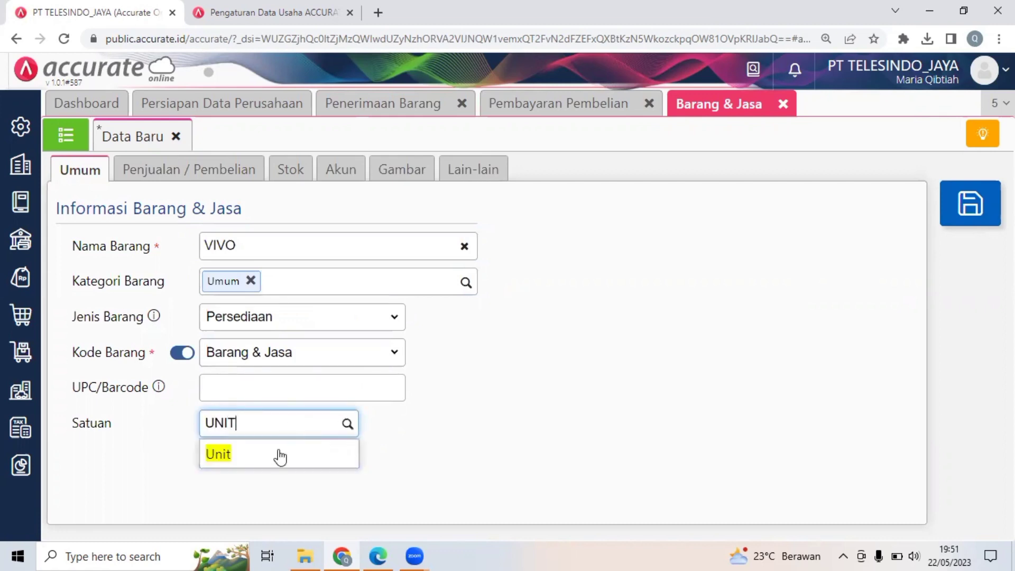
{"action": "left_click", "coordinate": [281, 456]}
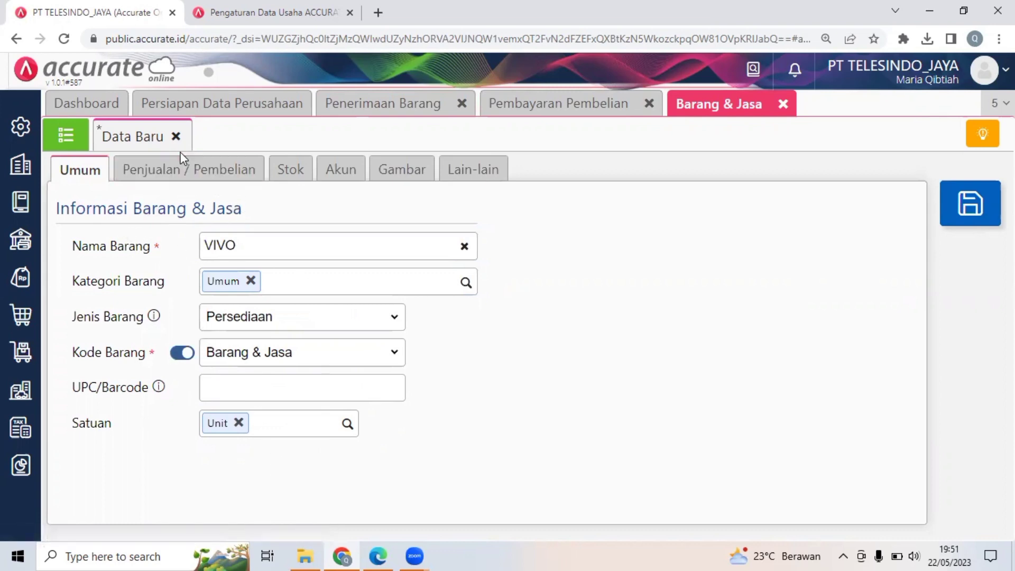
Set the VIVO item's default selling price to 1.600.000 per Unit and switch to the PDF to check Dokumen 20.
{"action": "left_click", "coordinate": [165, 172]}
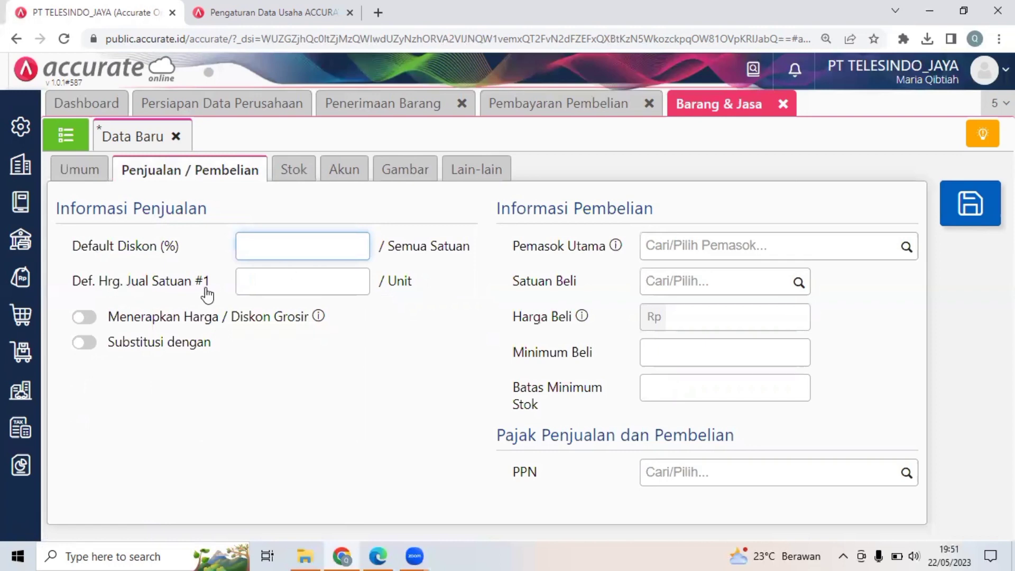
{"action": "left_click", "coordinate": [296, 287]}
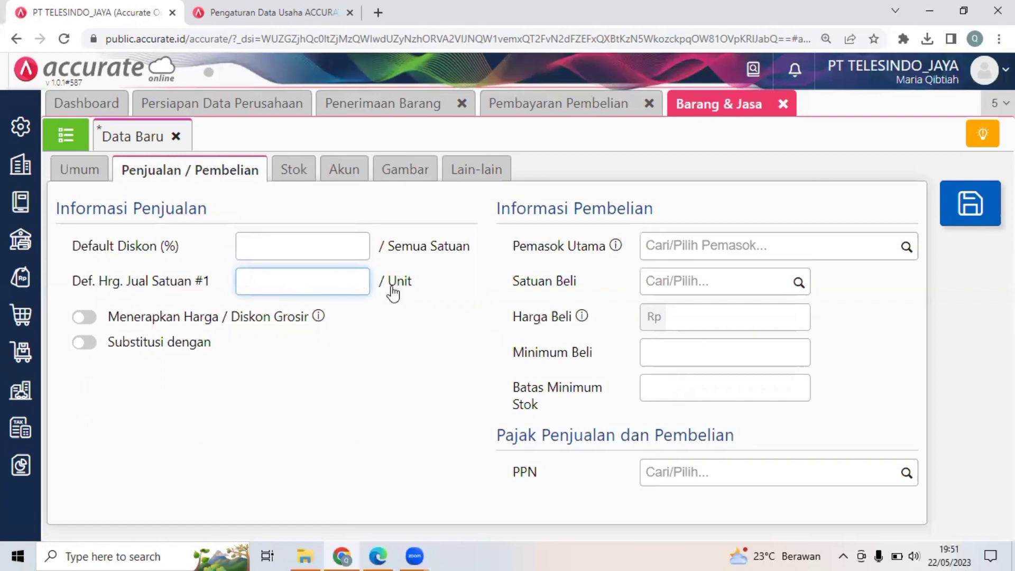
{"action": "type", "text": "1600000"}
{"action": "left_click", "coordinate": [406, 389]}
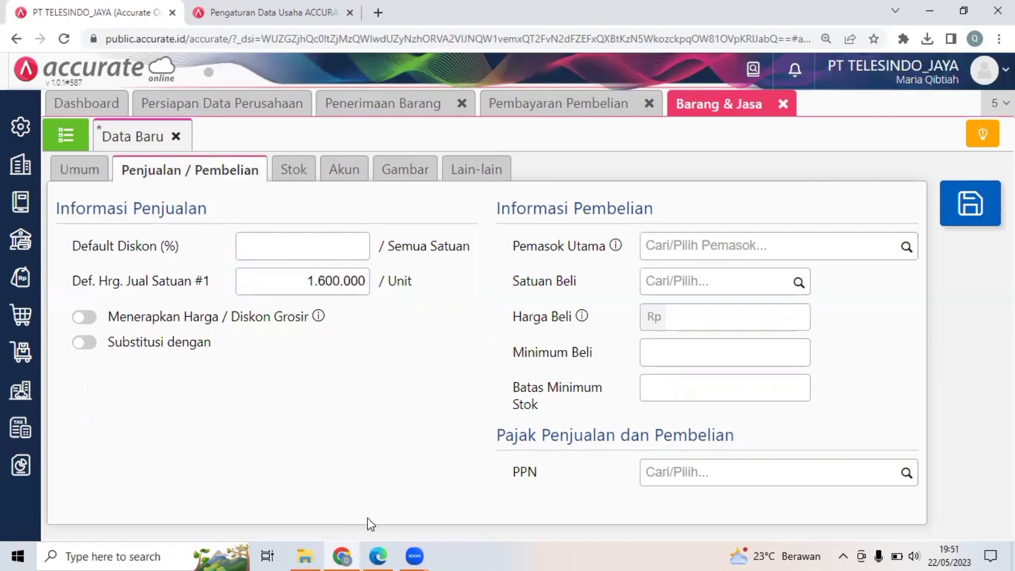
{"action": "left_click", "coordinate": [376, 555]}
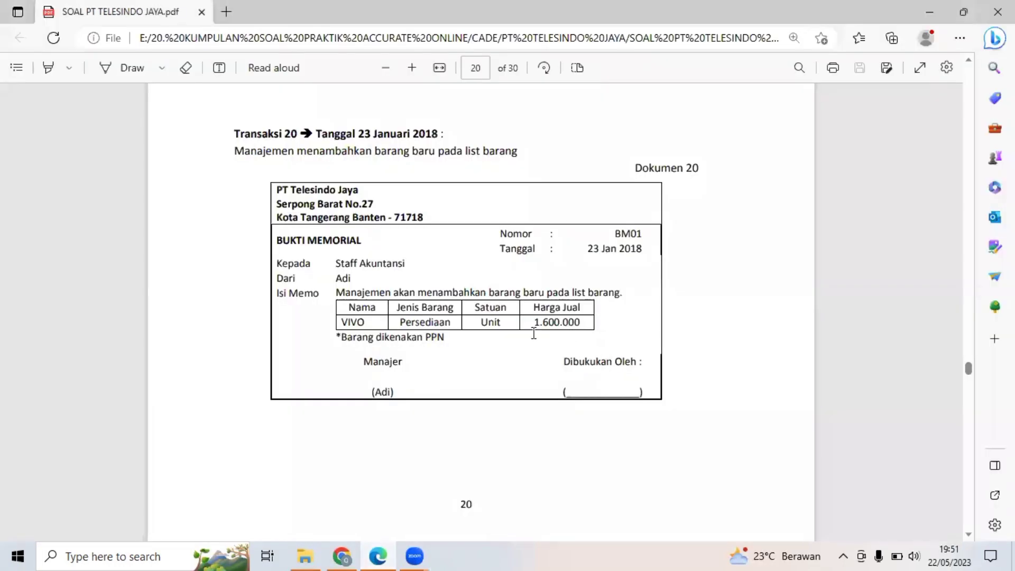
Back in Accurate Online, apply Pajak Pertambahan Nilai as the VIVO item's PPN, save the item, and close the finished transaction tabs.
{"action": "left_click", "coordinate": [379, 556]}
{"action": "left_click", "coordinate": [380, 556]}
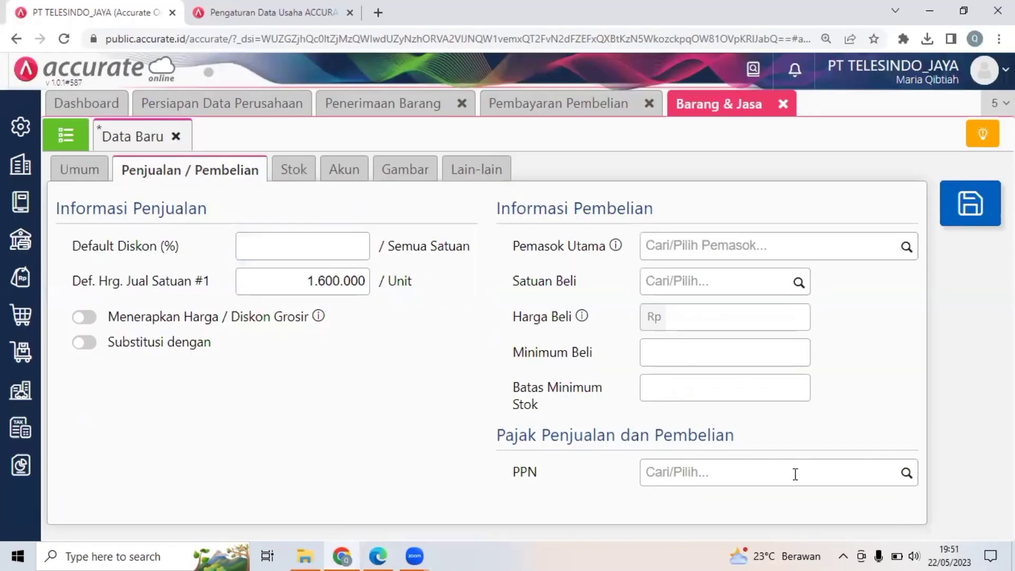
{"action": "left_click", "coordinate": [690, 476]}
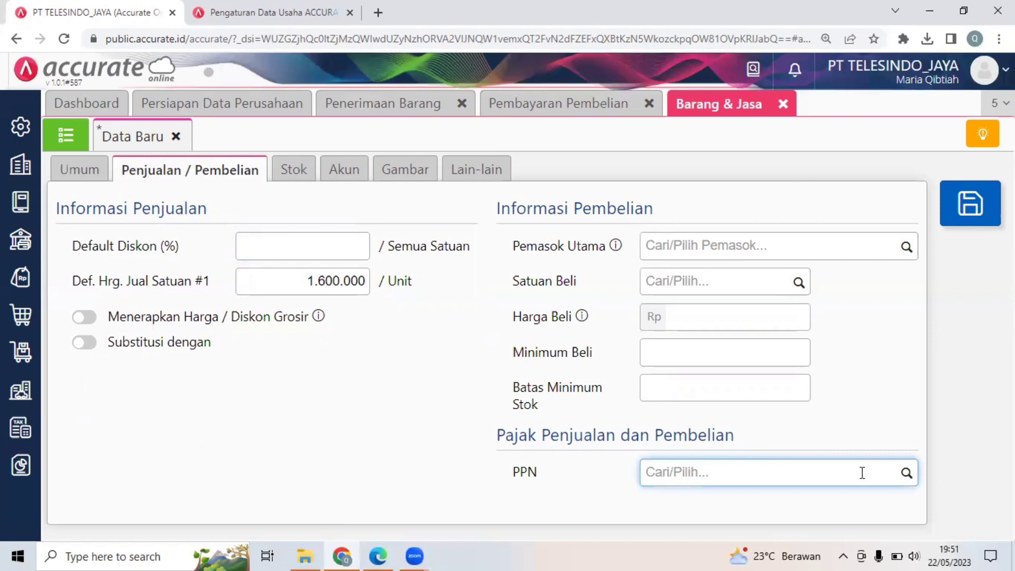
{"action": "left_click", "coordinate": [906, 487]}
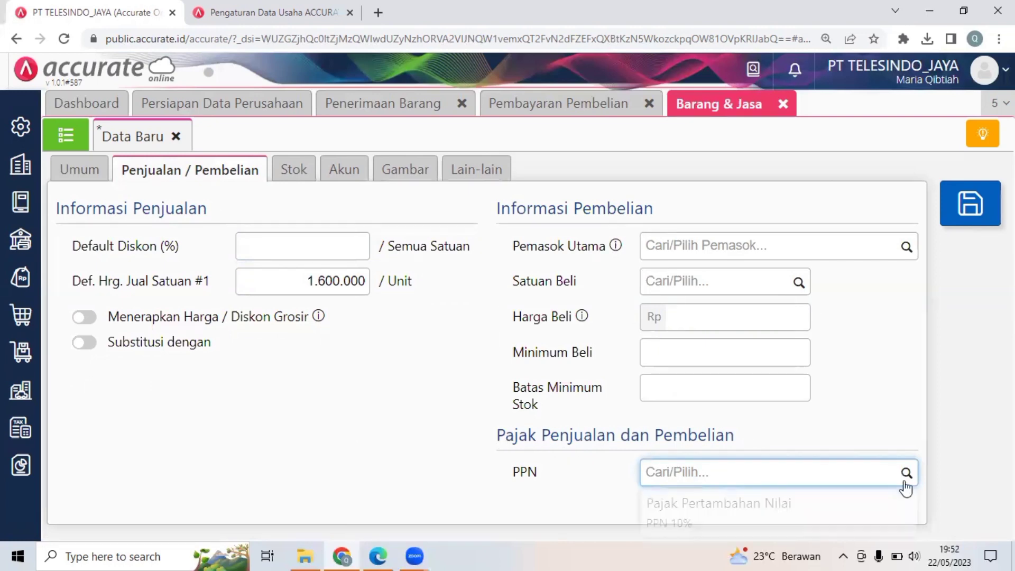
{"action": "left_click", "coordinate": [769, 508]}
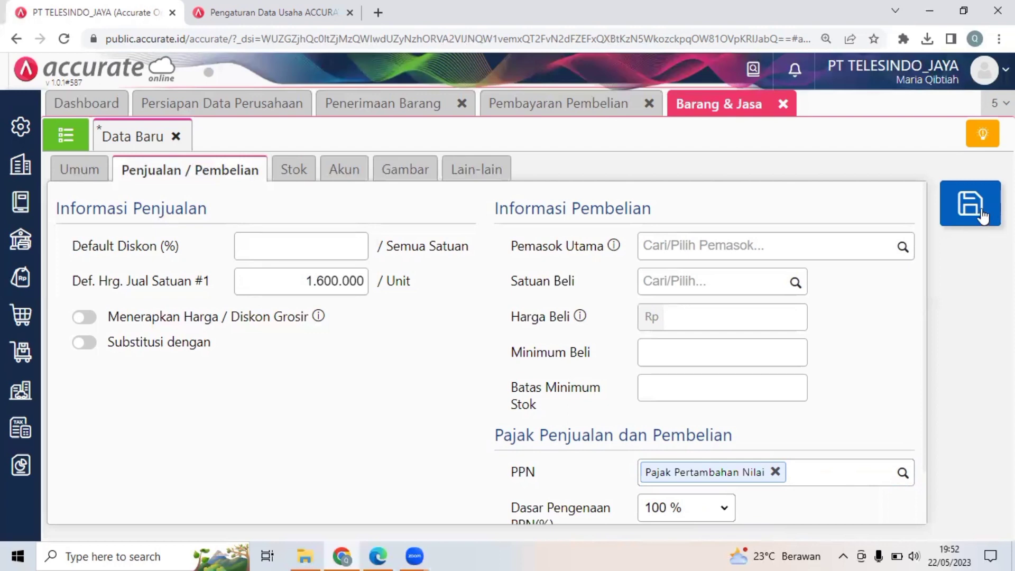
{"action": "left_click", "coordinate": [984, 217]}
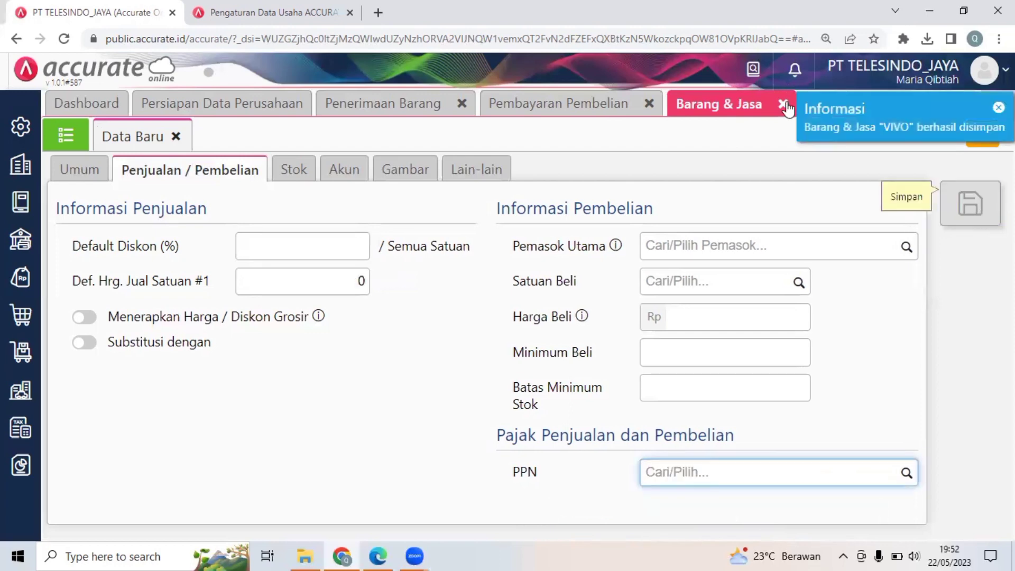
{"action": "left_click", "coordinate": [649, 108]}
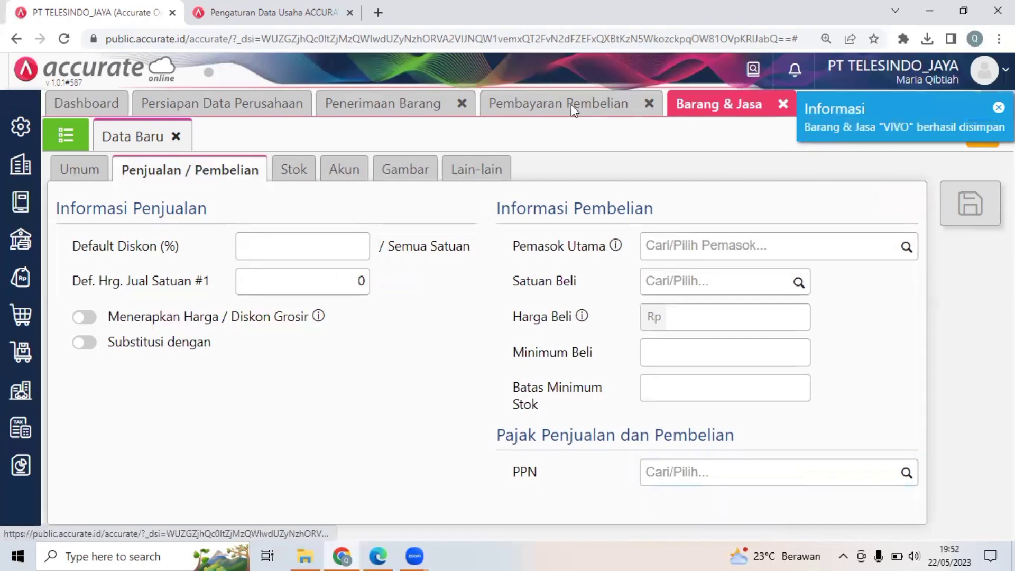
{"action": "left_click", "coordinate": [469, 107]}
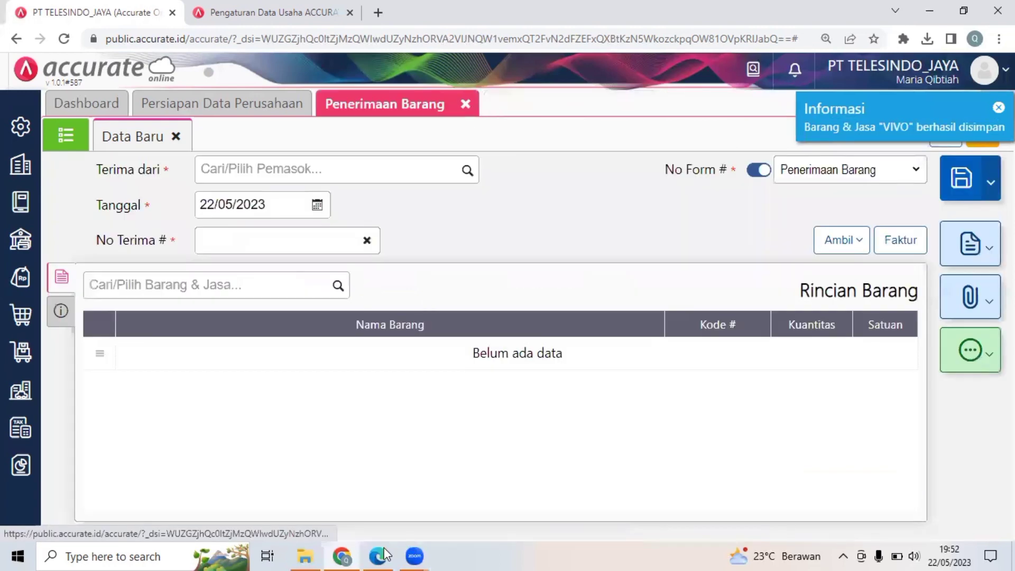
Switch to the PDF and read Transaksi 21 with its Pesanan Pembelian document on page 21.
{"action": "key", "text": "alt+Tab"}
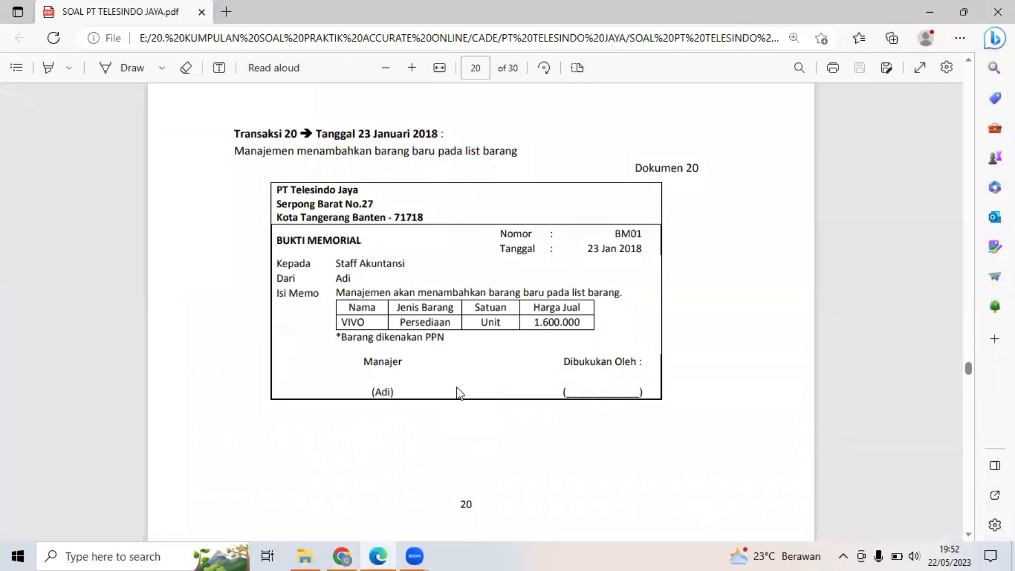
{"action": "scroll", "coordinate": [459, 393], "scroll_direction": "down", "scroll_amount": 2}
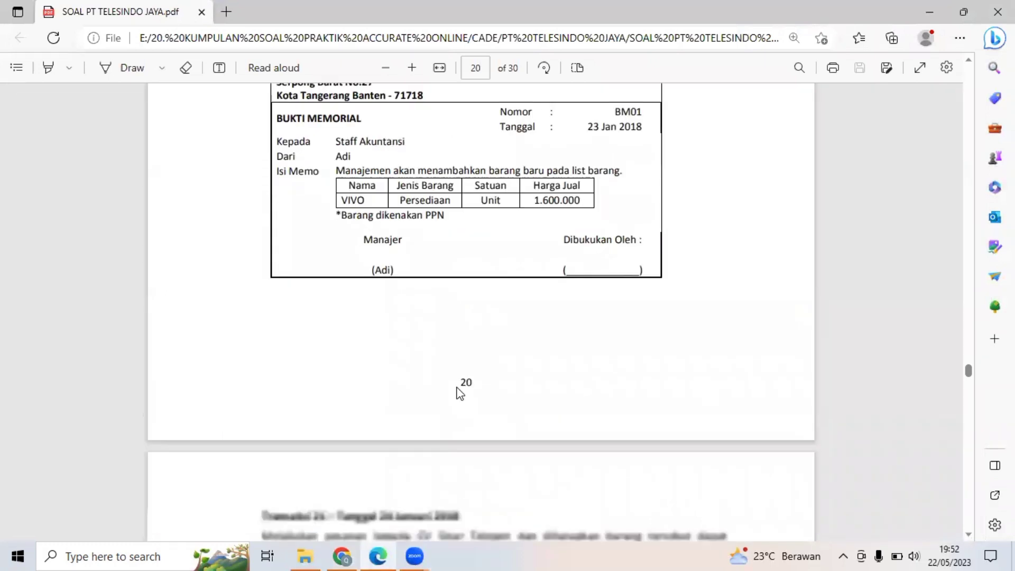
{"action": "scroll", "coordinate": [460, 393], "scroll_direction": "down", "scroll_amount": 3}
{"action": "scroll", "coordinate": [460, 393], "scroll_direction": "down", "scroll_amount": 6}
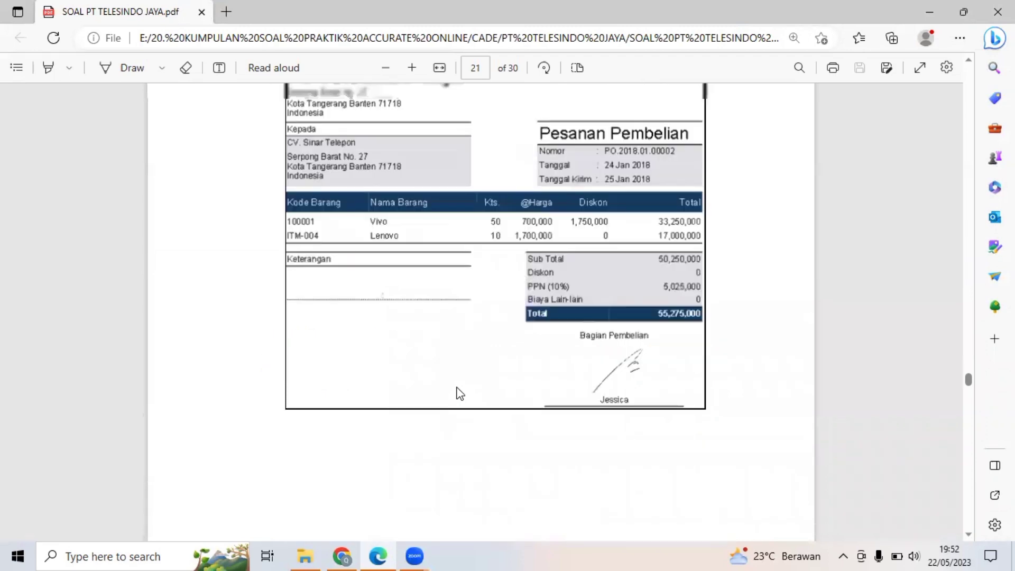
{"action": "scroll", "coordinate": [459, 393], "scroll_direction": "up", "scroll_amount": 2}
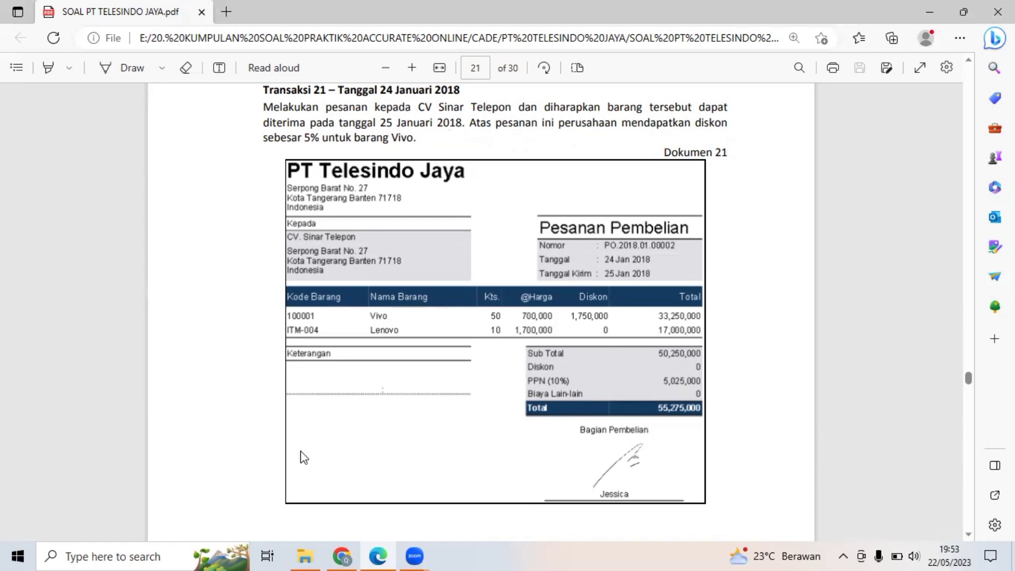
Switch back to Accurate Online and start a new Pesanan Pembelian record under Pembelian.
{"action": "left_click", "coordinate": [344, 556]}
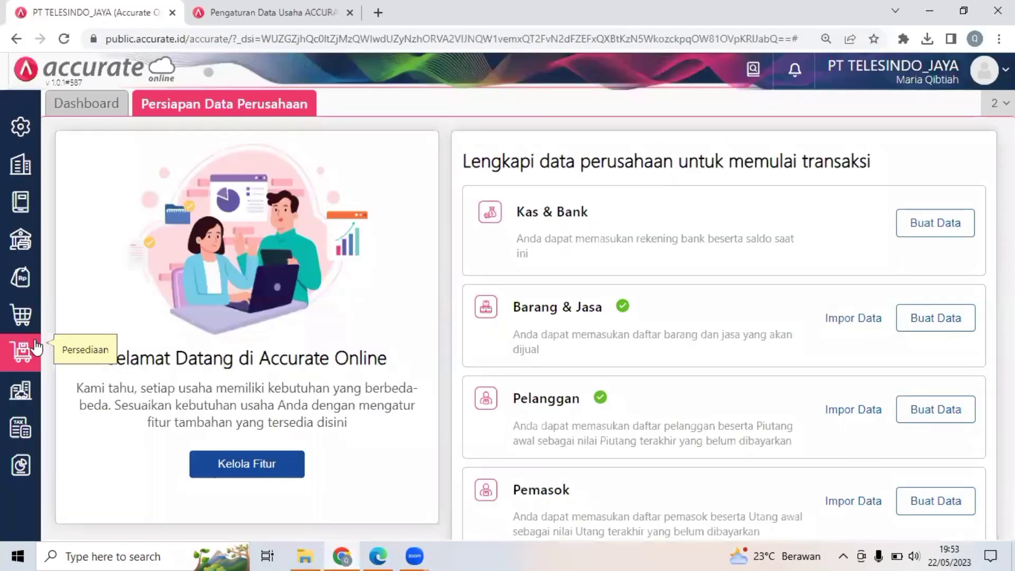
{"action": "left_click", "coordinate": [23, 325]}
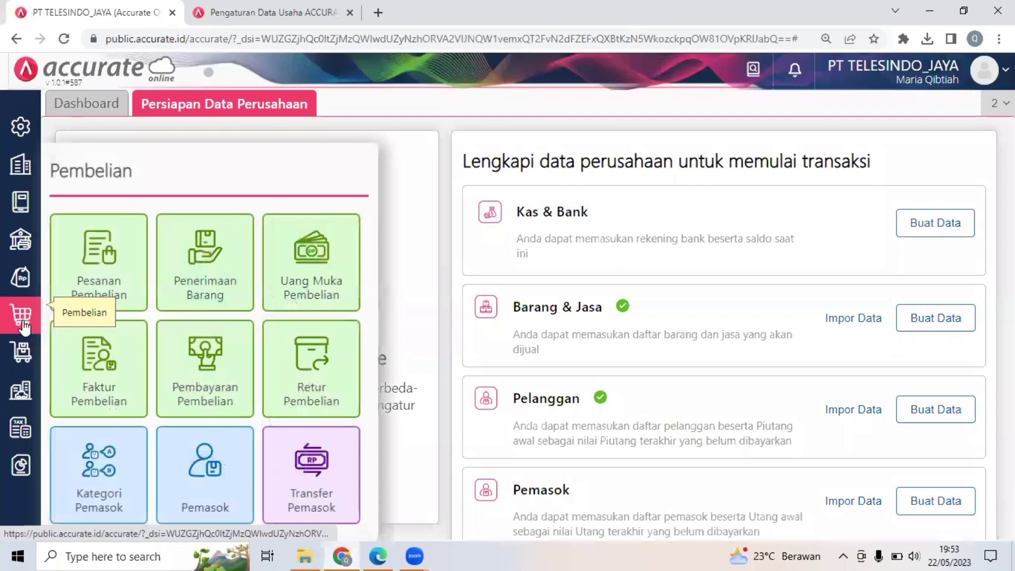
{"action": "left_click", "coordinate": [126, 300]}
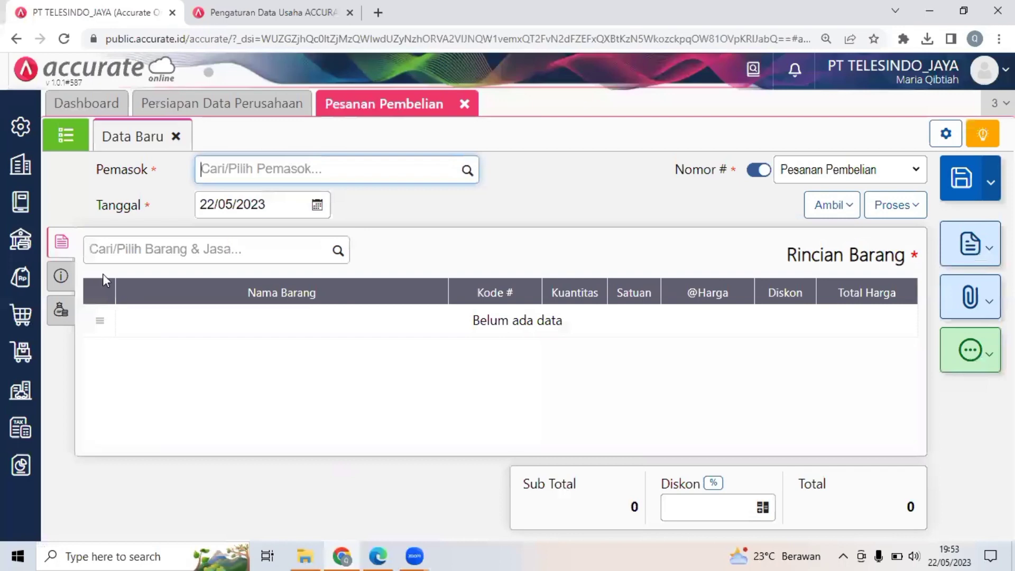
After checking Dokumen 21, set the purchase order's supplier to CV. Sinar Telepon and its date to 24/01/2018.
{"action": "left_click", "coordinate": [370, 555]}
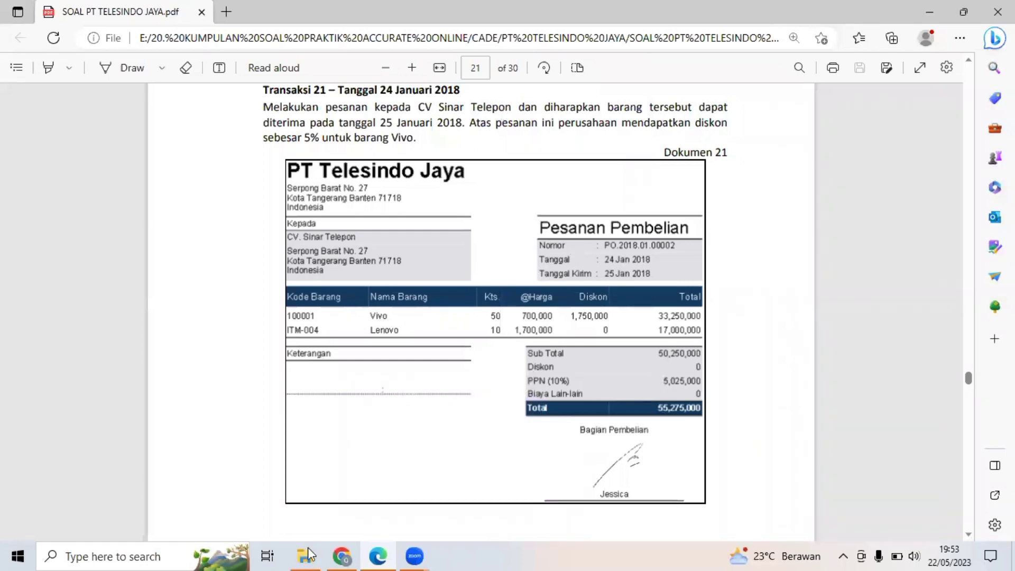
{"action": "left_click", "coordinate": [341, 556]}
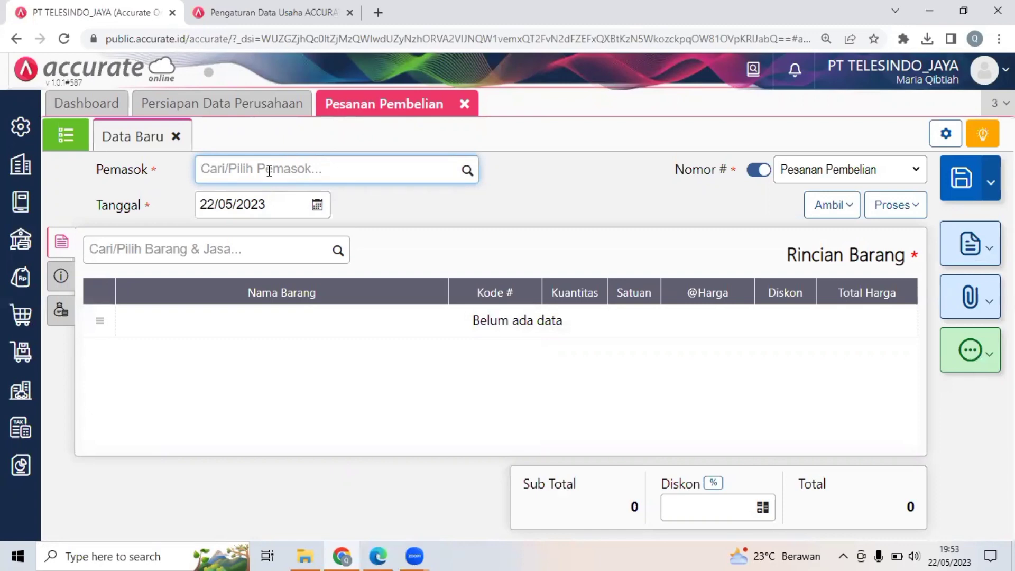
{"action": "type", "text": "SINA"}
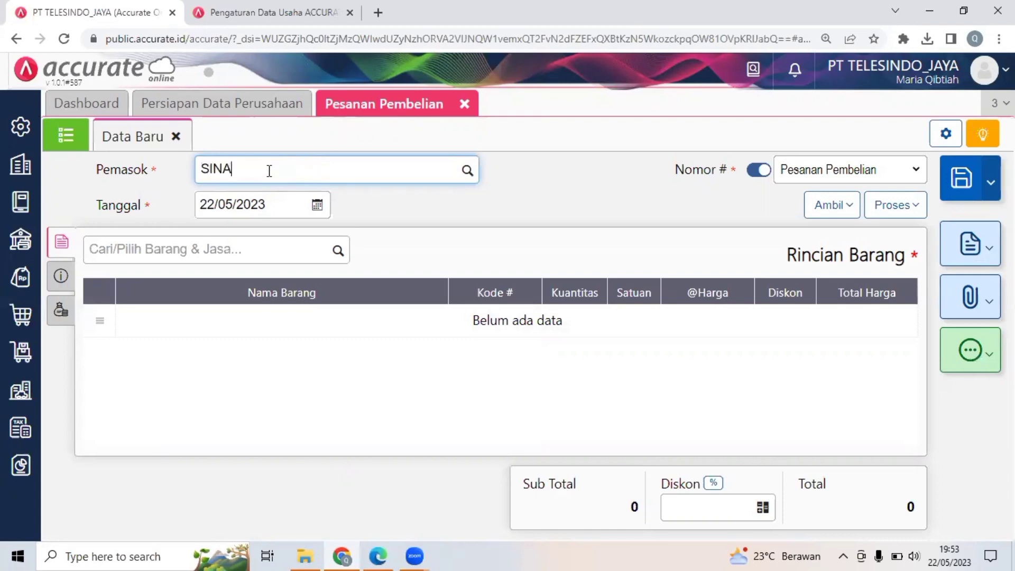
{"action": "left_click", "coordinate": [245, 199]}
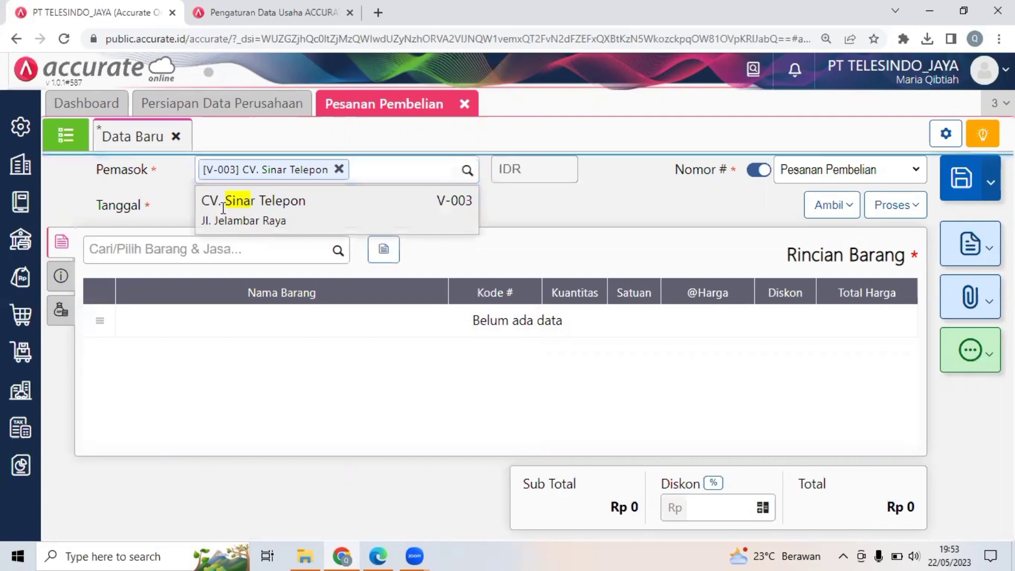
{"action": "left_click", "coordinate": [231, 207]}
{"action": "type", "text": "24/01/2018"}
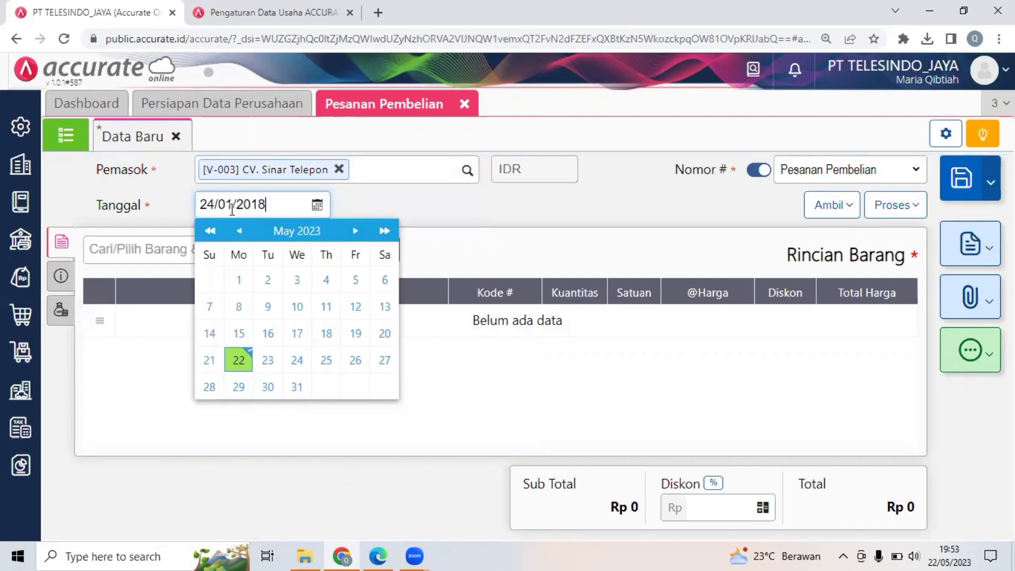
{"action": "left_click", "coordinate": [465, 197]}
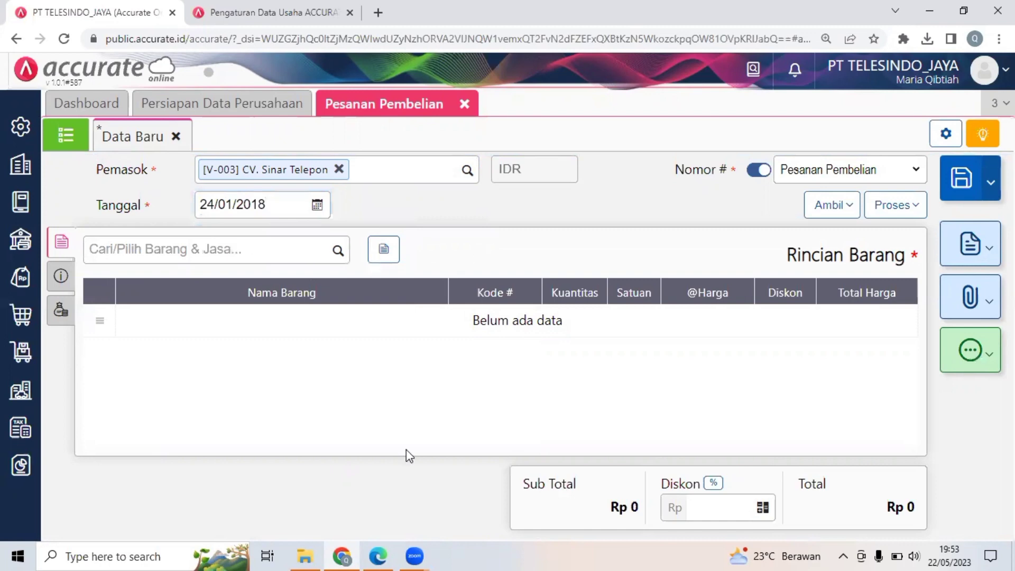
{"action": "left_click", "coordinate": [379, 556]}
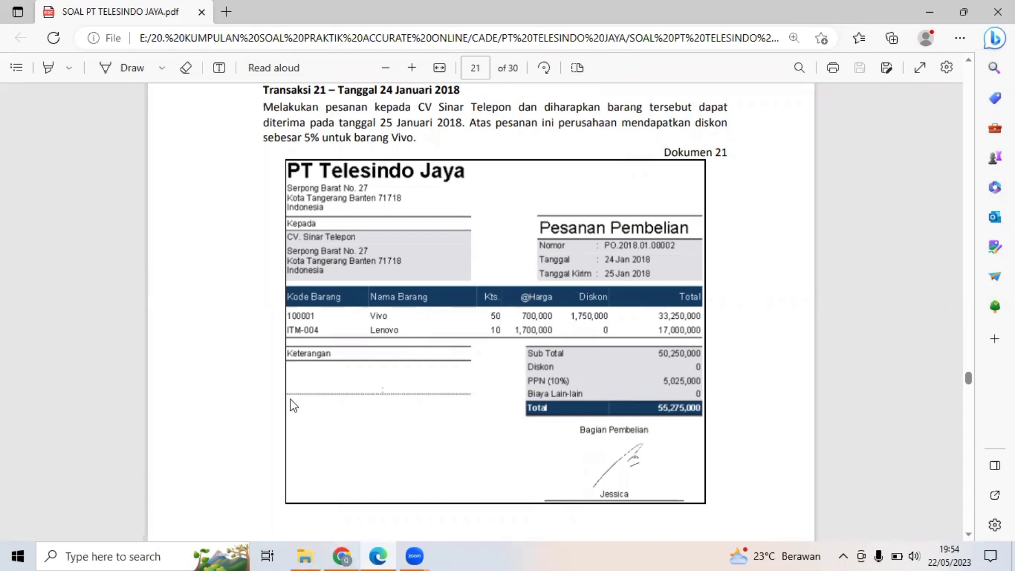
{"action": "key", "text": "alt+Tab"}
{"action": "left_click", "coordinate": [269, 251]}
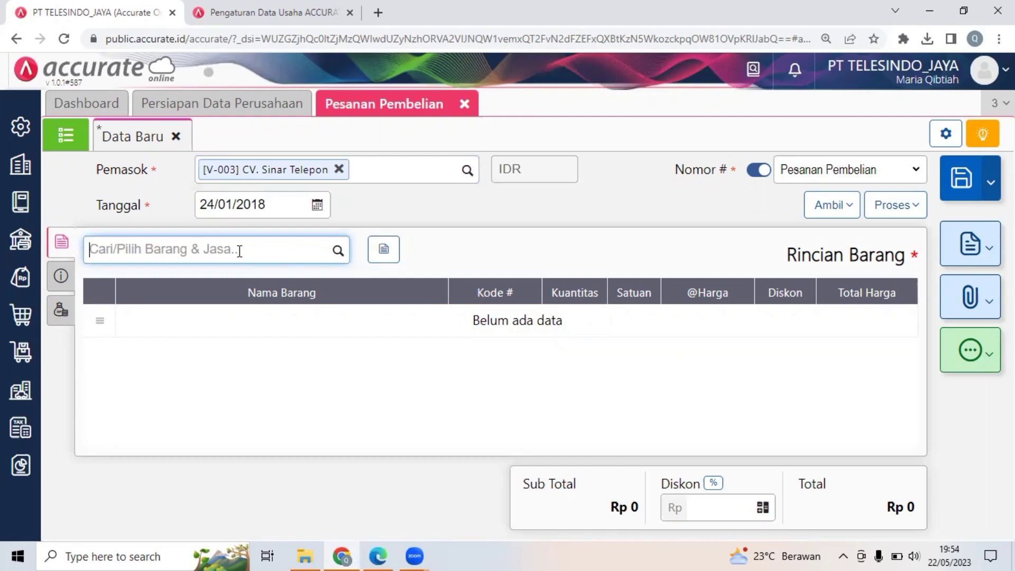
{"action": "type", "text": "VI"}
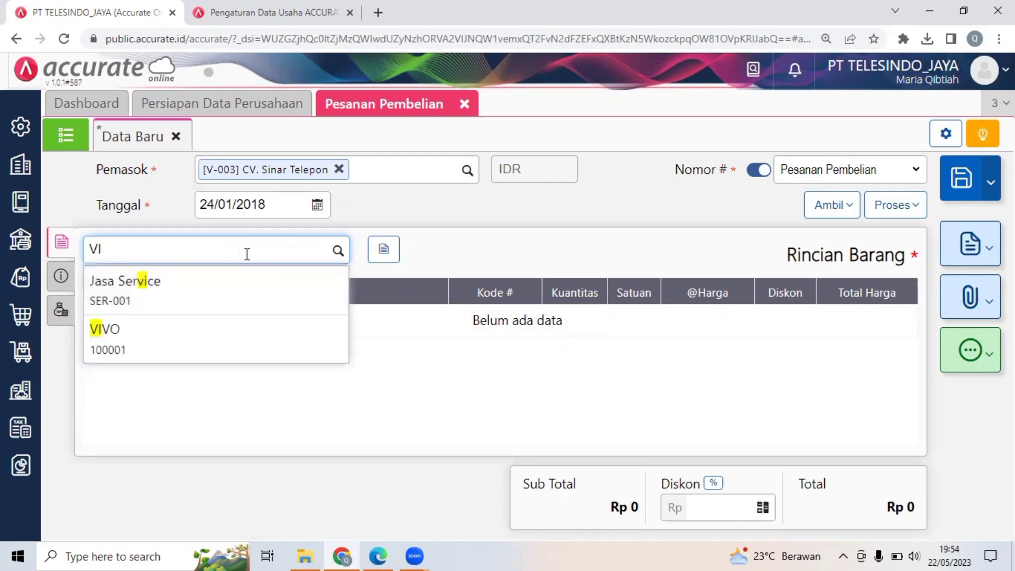
{"action": "left_click", "coordinate": [191, 325]}
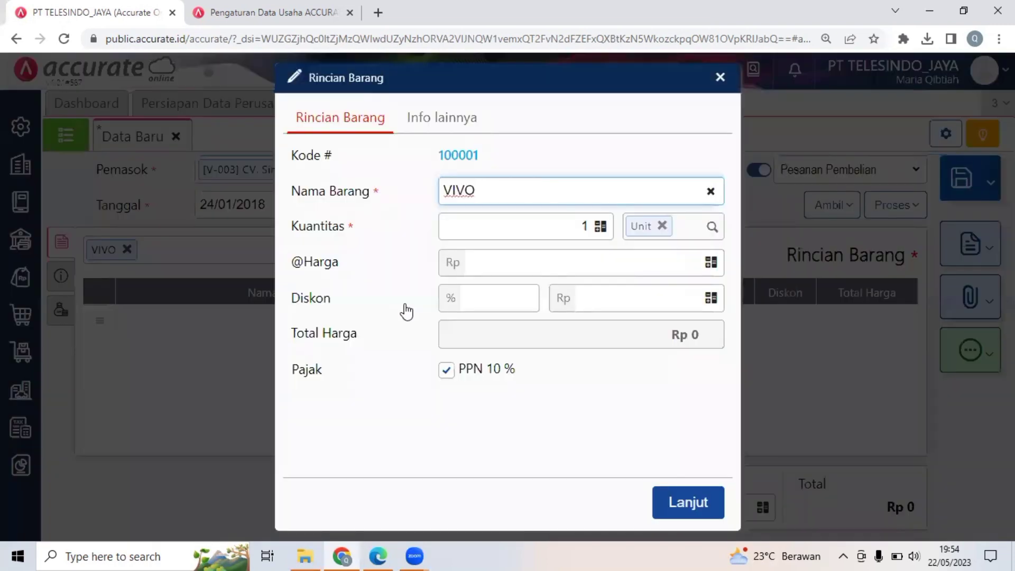
{"action": "left_click", "coordinate": [586, 228]}
{"action": "type", "text": "50"}
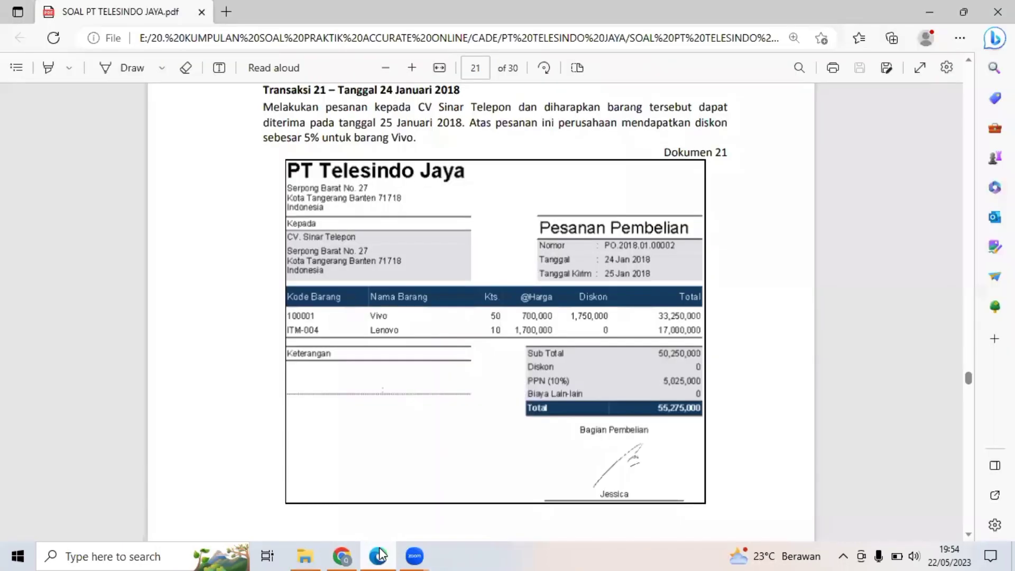
{"action": "left_click", "coordinate": [379, 556]}
{"action": "left_click", "coordinate": [357, 553]}
{"action": "left_click", "coordinate": [604, 252]}
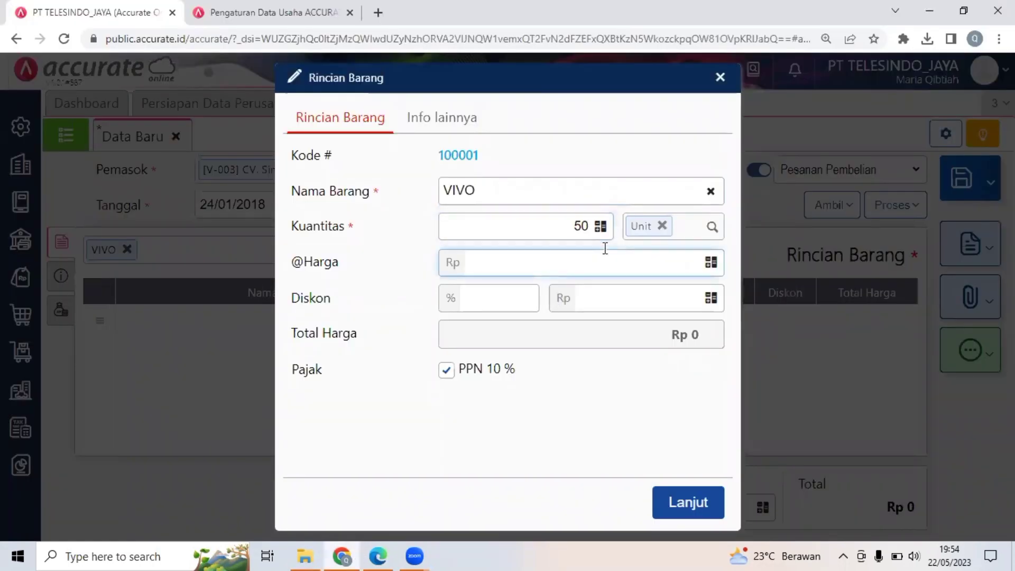
{"action": "type", "text": "7000000"}
{"action": "left_click", "coordinate": [512, 296]}
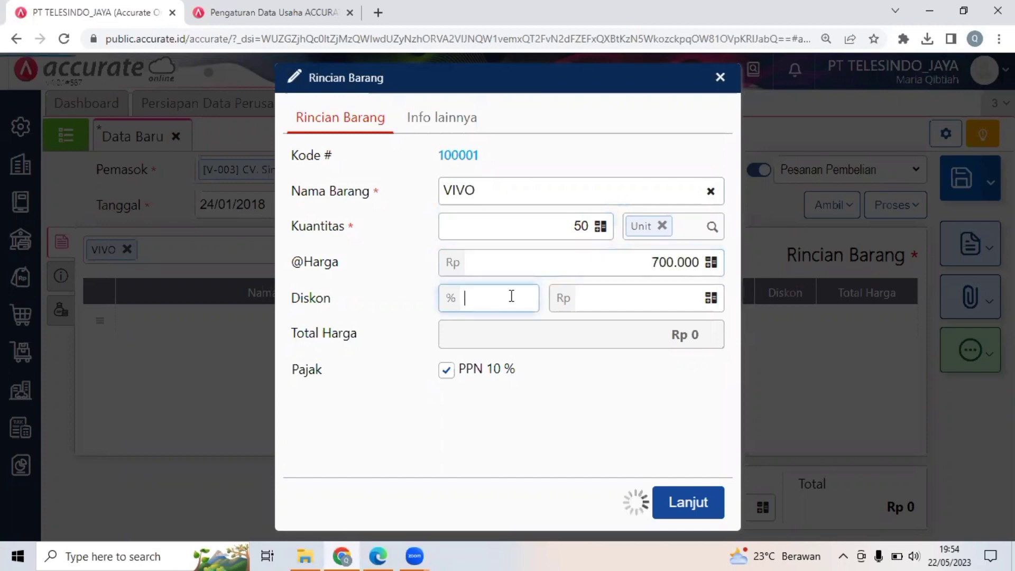
{"action": "type", "text": "5"}
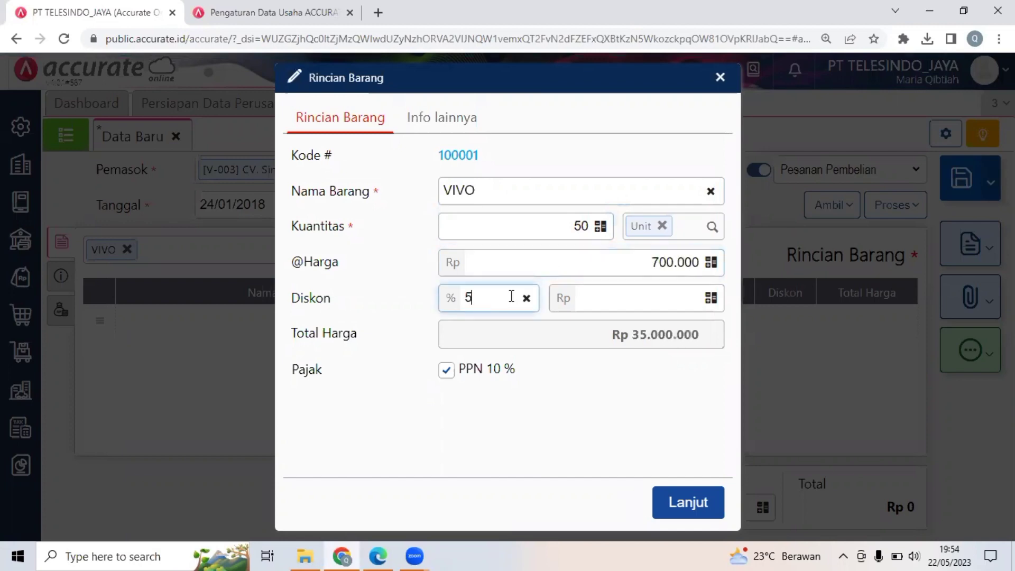
{"action": "left_click", "coordinate": [411, 299]}
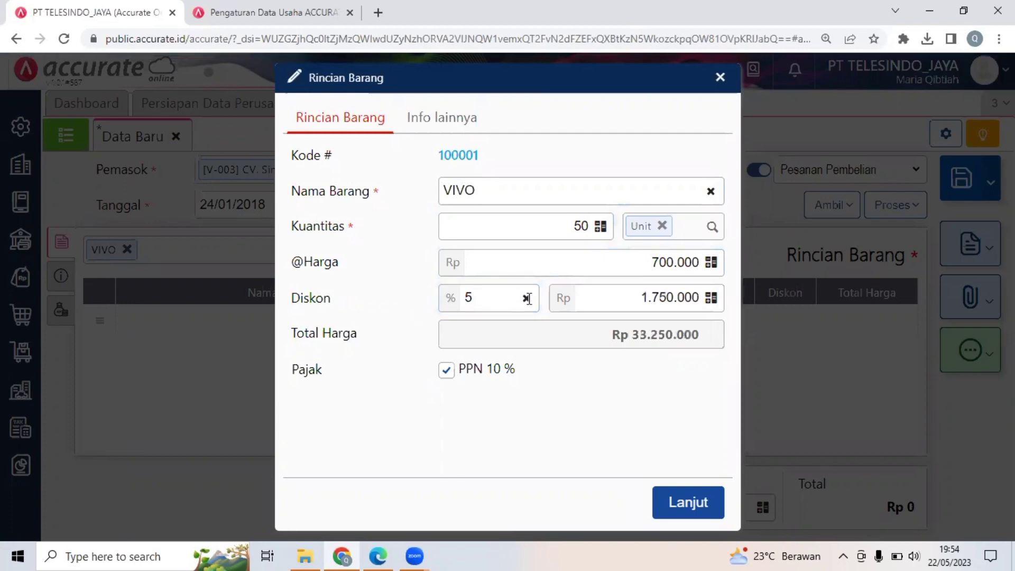
{"action": "left_click", "coordinate": [783, 400]}
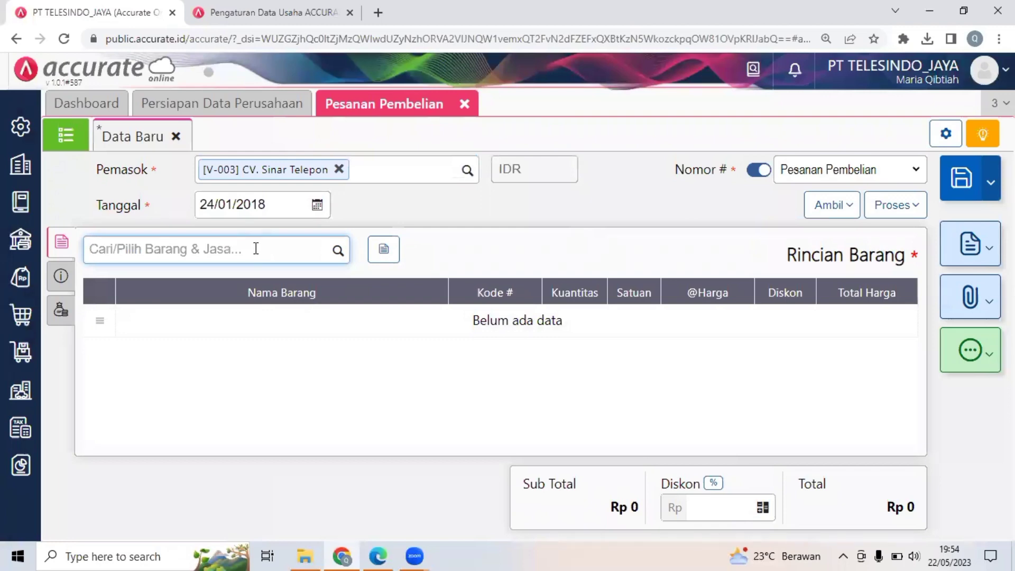
Add VIVO to the purchase order with quantity 50, unit price 700.000 and a 5% discount.
{"action": "type", "text": "VIV"}
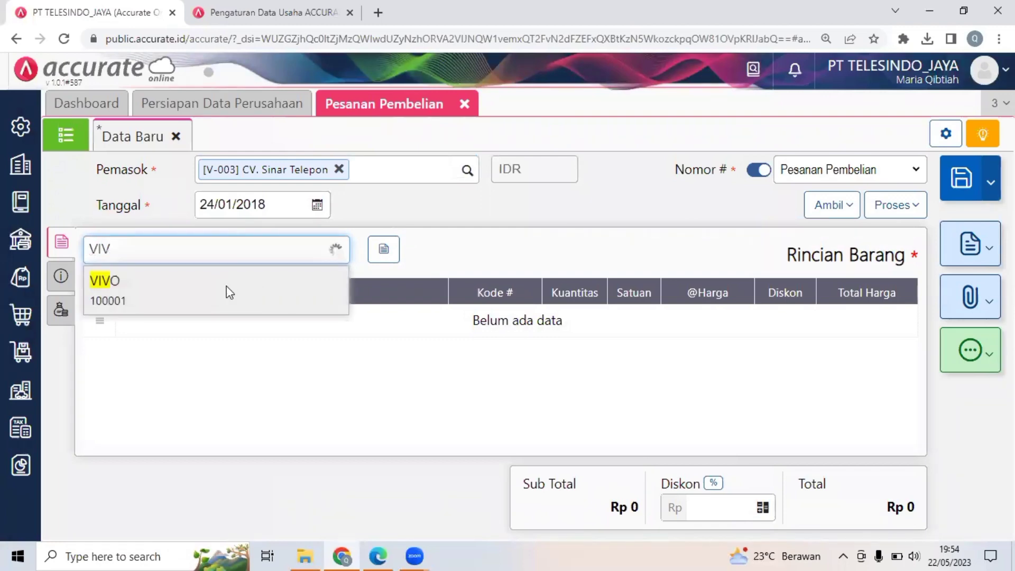
{"action": "left_click", "coordinate": [227, 291]}
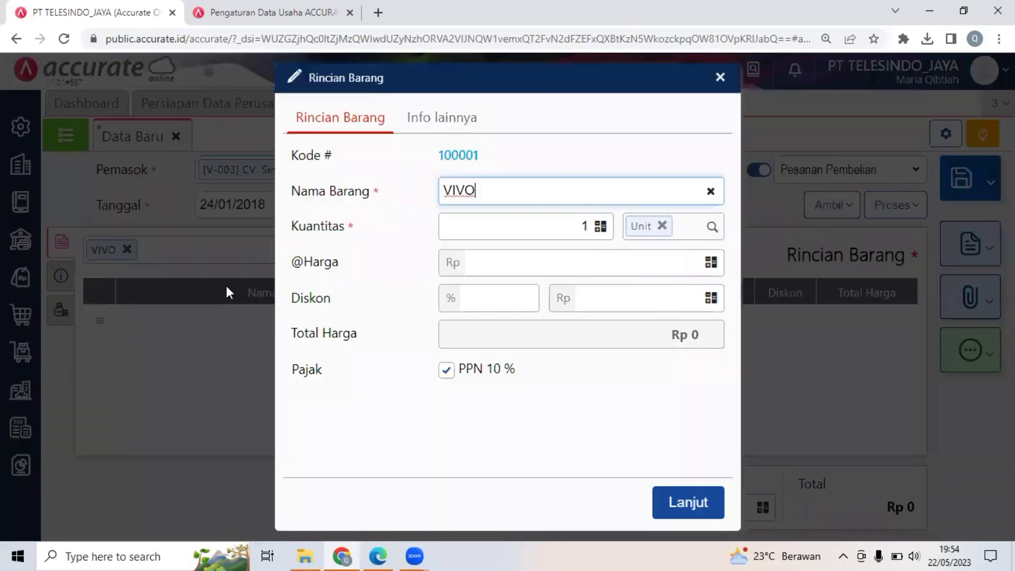
{"action": "left_click", "coordinate": [607, 236]}
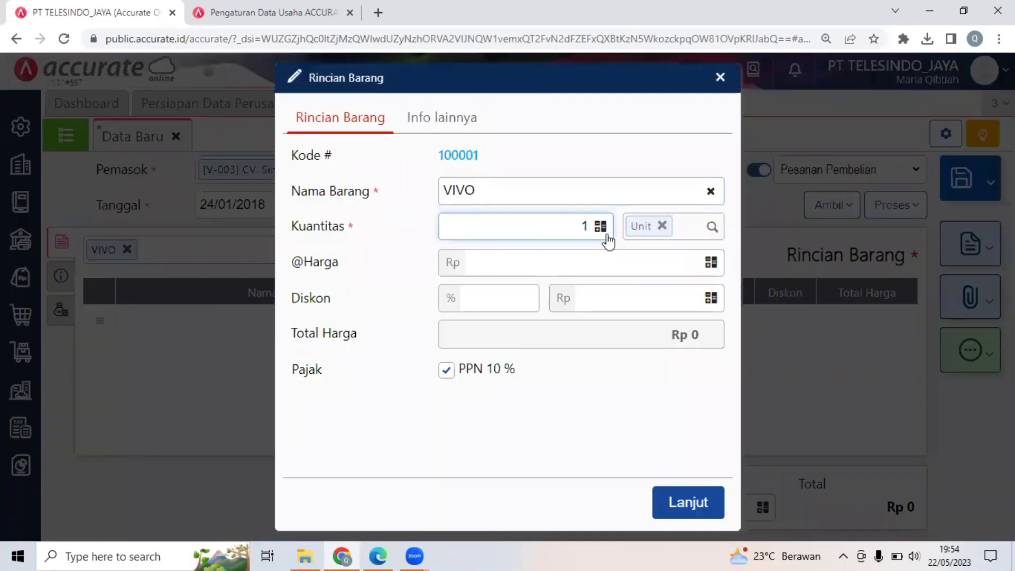
{"action": "key", "text": "BackSpace"}
{"action": "type", "text": "50"}
{"action": "left_click", "coordinate": [608, 259]}
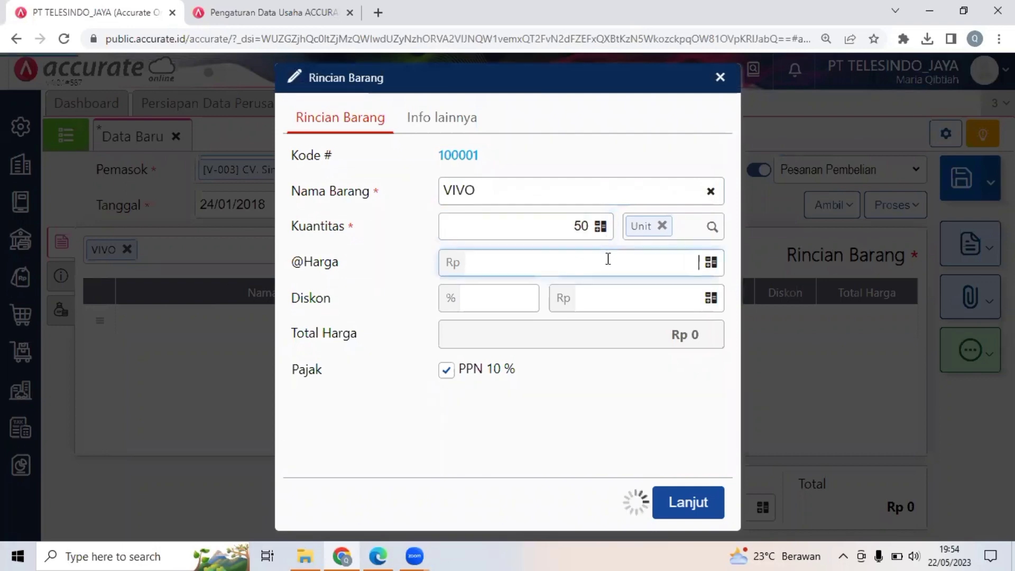
{"action": "type", "text": "700"}
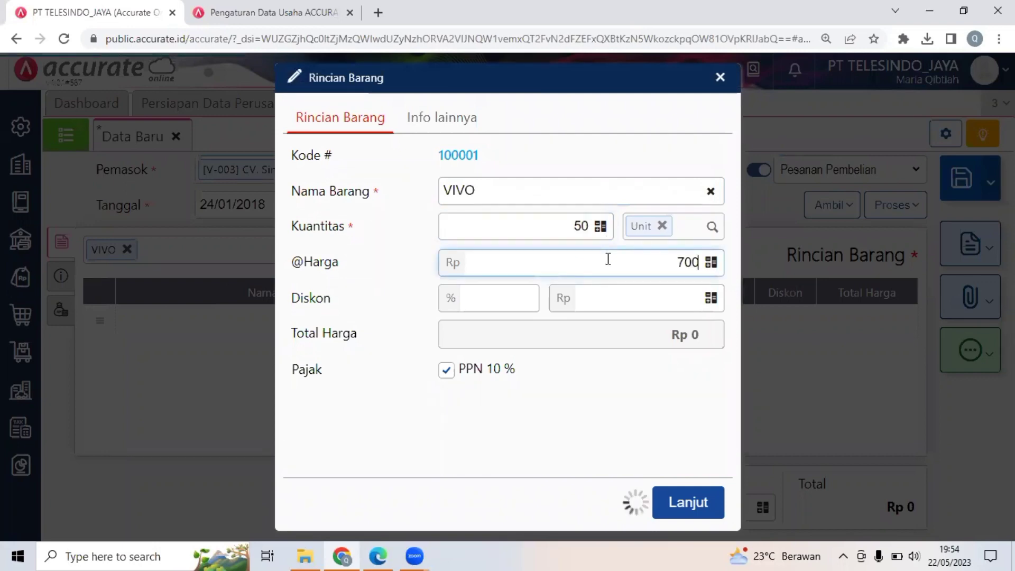
{"action": "type", "text": ".000"}
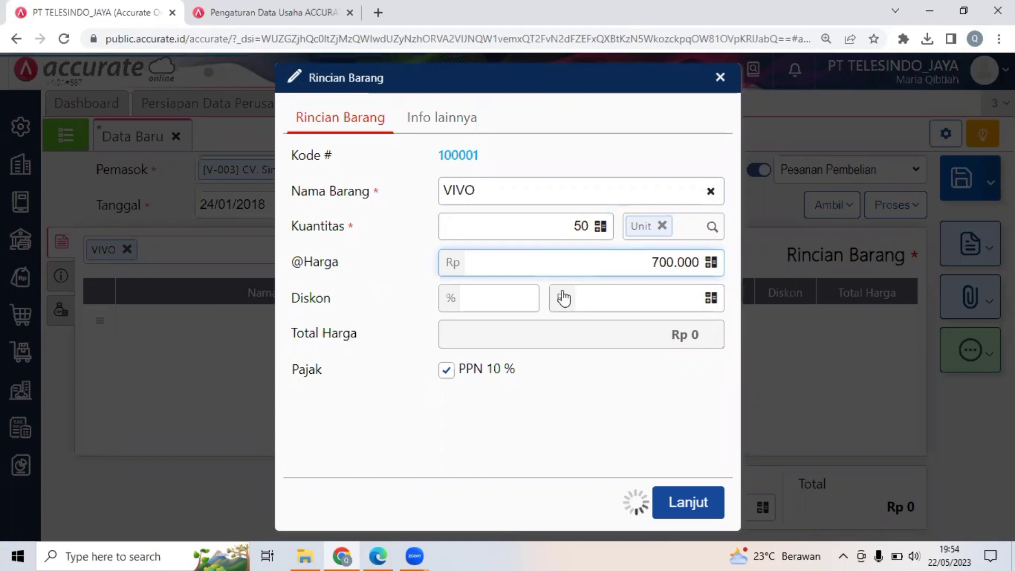
{"action": "left_click", "coordinate": [516, 299]}
{"action": "type", "text": "5"}
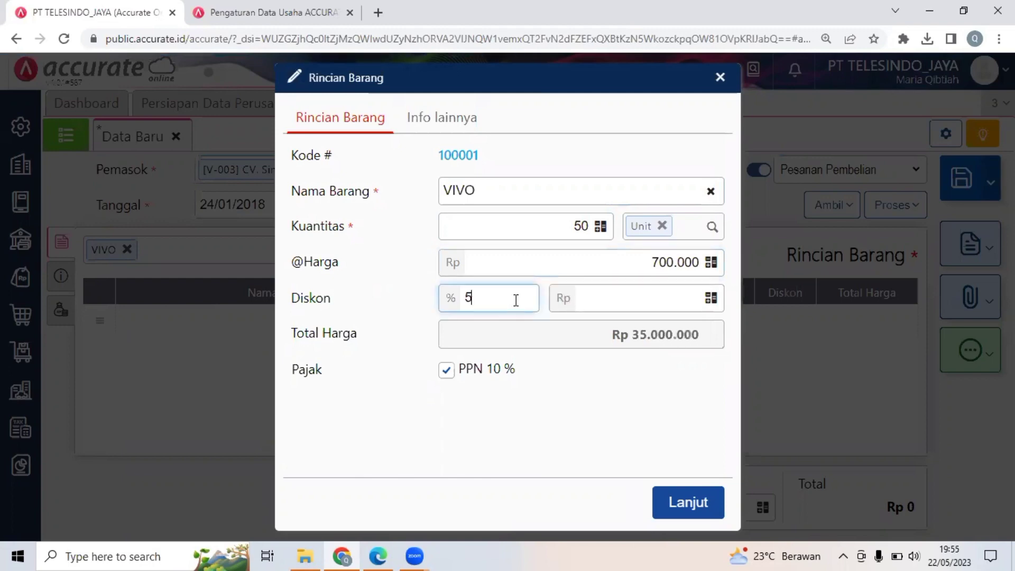
{"action": "left_click", "coordinate": [687, 499]}
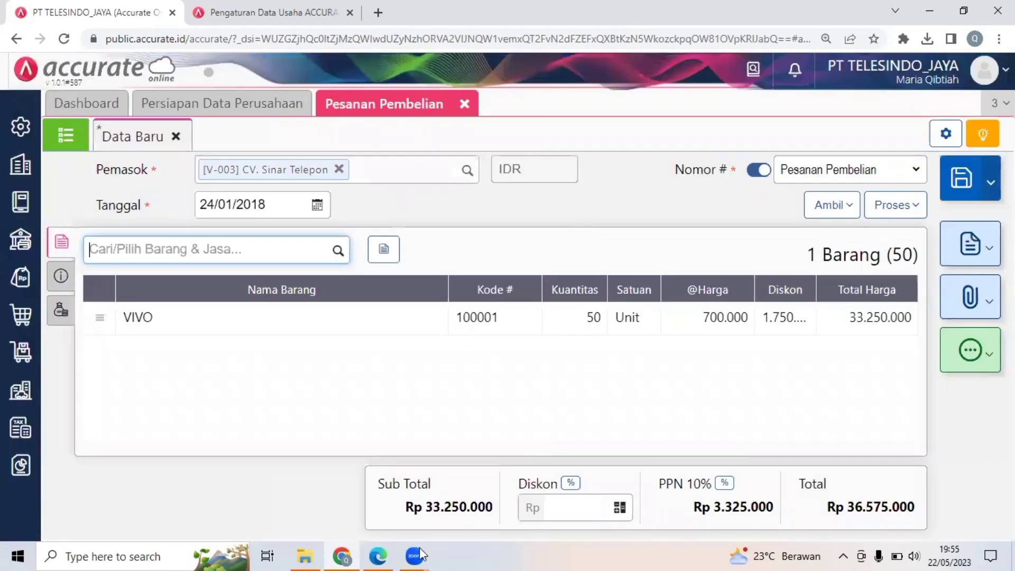
After checking Dokumen 21 in the PDF, add Lenovo to the purchase order with quantity 10 and unit price 1.700.000.
{"action": "key", "text": "alt+Tab"}
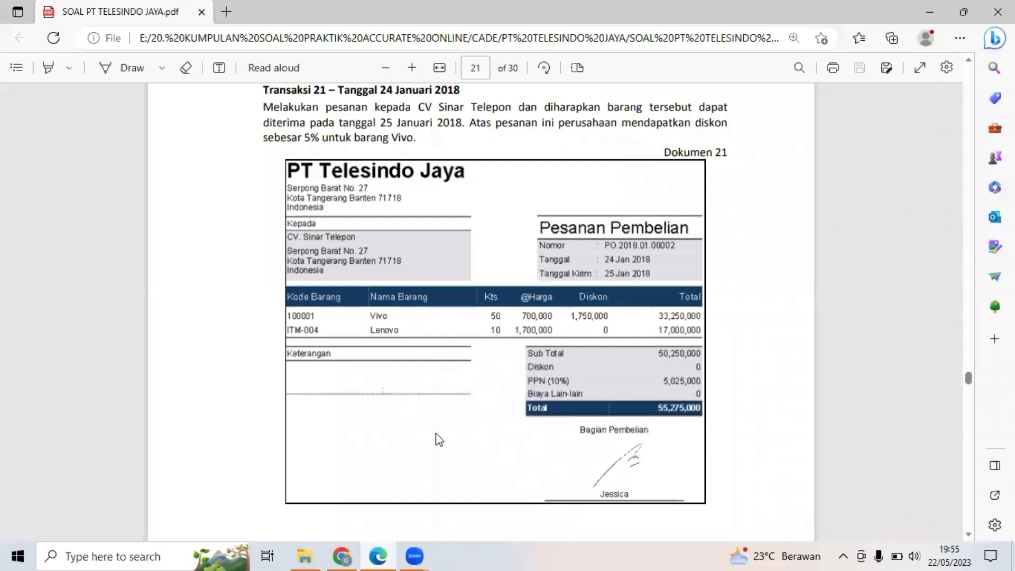
{"action": "left_click", "coordinate": [349, 554]}
{"action": "left_click", "coordinate": [289, 245]}
{"action": "type", "text": "LE"}
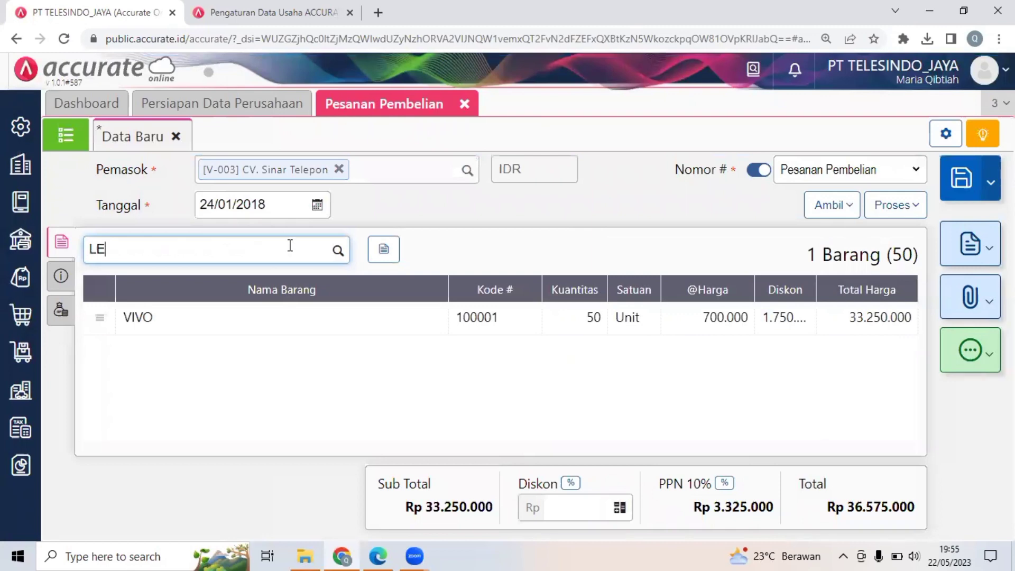
{"action": "type", "text": "NO"}
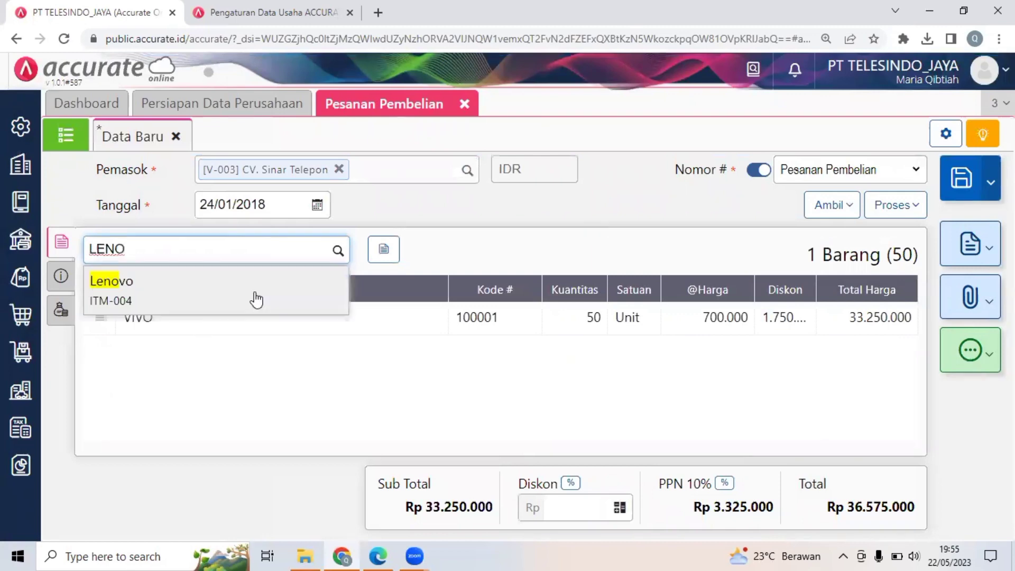
{"action": "left_click", "coordinate": [257, 299]}
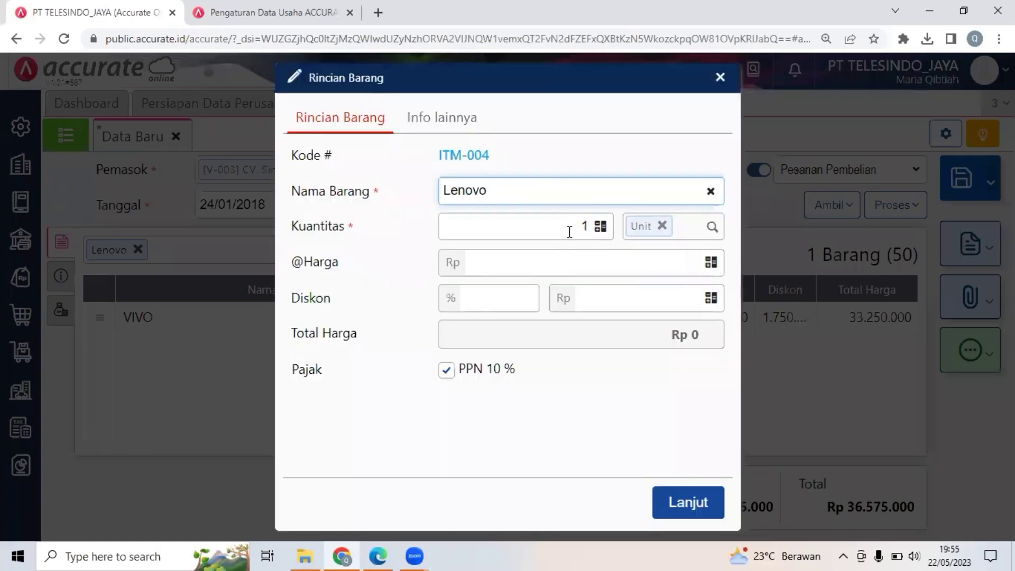
{"action": "left_click", "coordinate": [607, 235]}
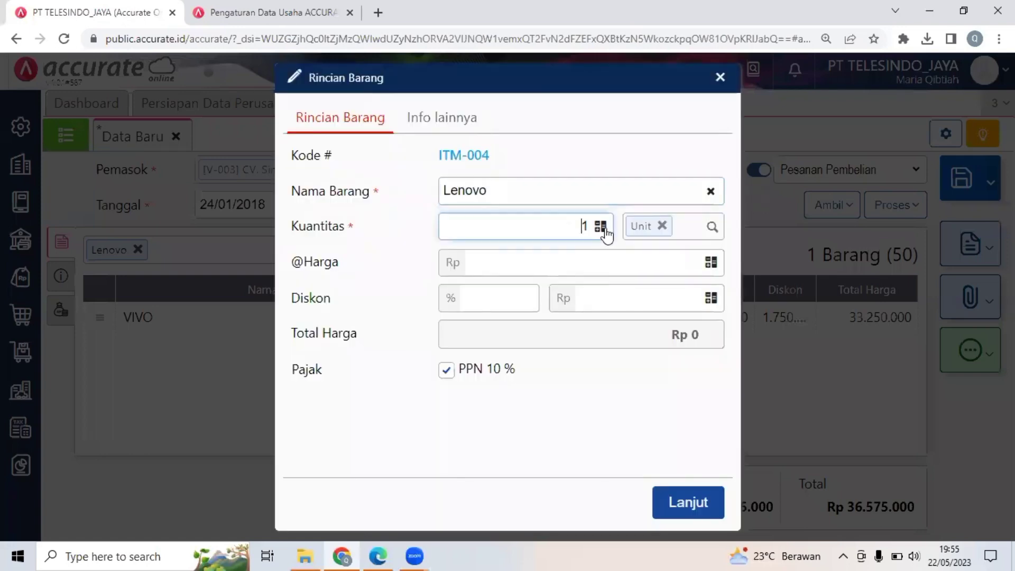
{"action": "type", "text": "0"}
{"action": "left_click", "coordinate": [681, 262]}
{"action": "type", "text": "1.7"}
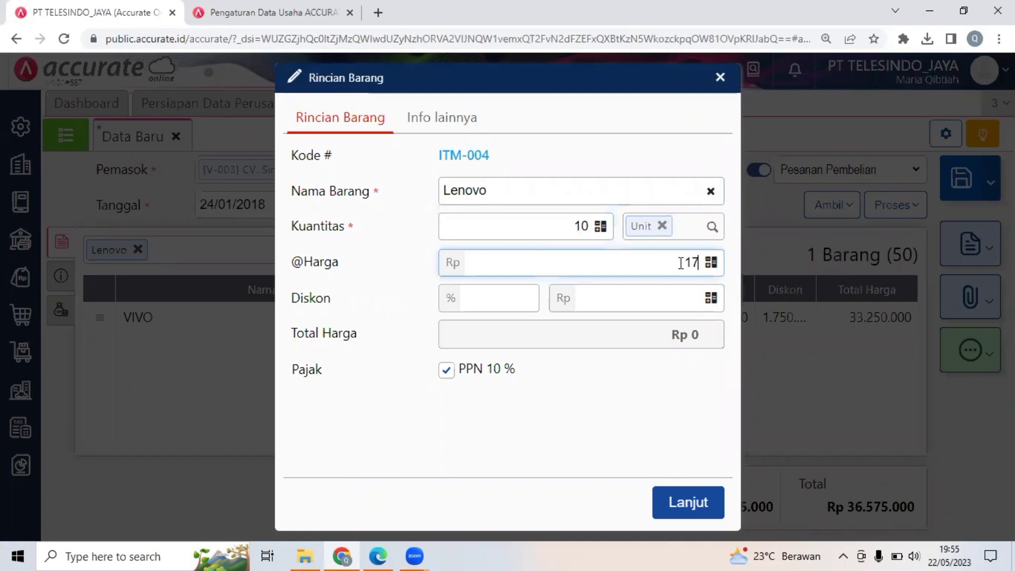
{"action": "type", "text": "00.000"}
{"action": "left_click", "coordinate": [702, 485]}
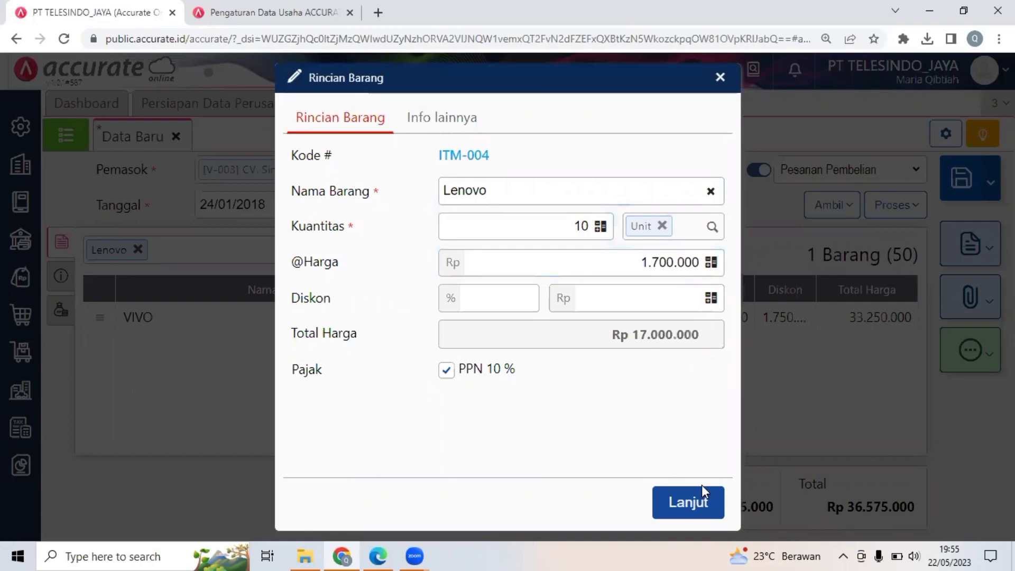
{"action": "left_click", "coordinate": [674, 502]}
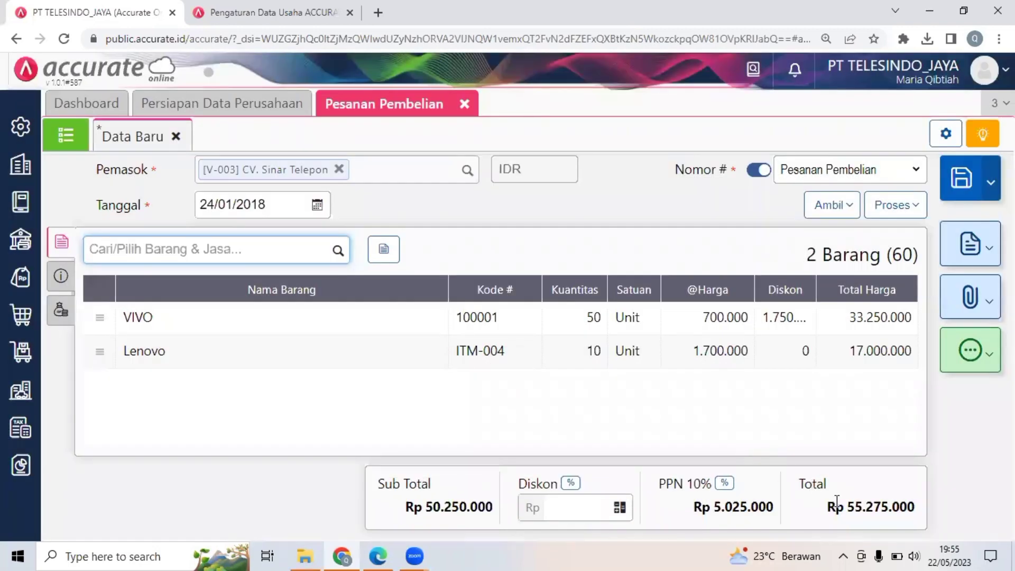
Switch to the PDF, compare the Dokumen 21 totals, and read Transaksi 22 with its Surat Jalan in Dokumen 22.1.
{"action": "left_click", "coordinate": [378, 554]}
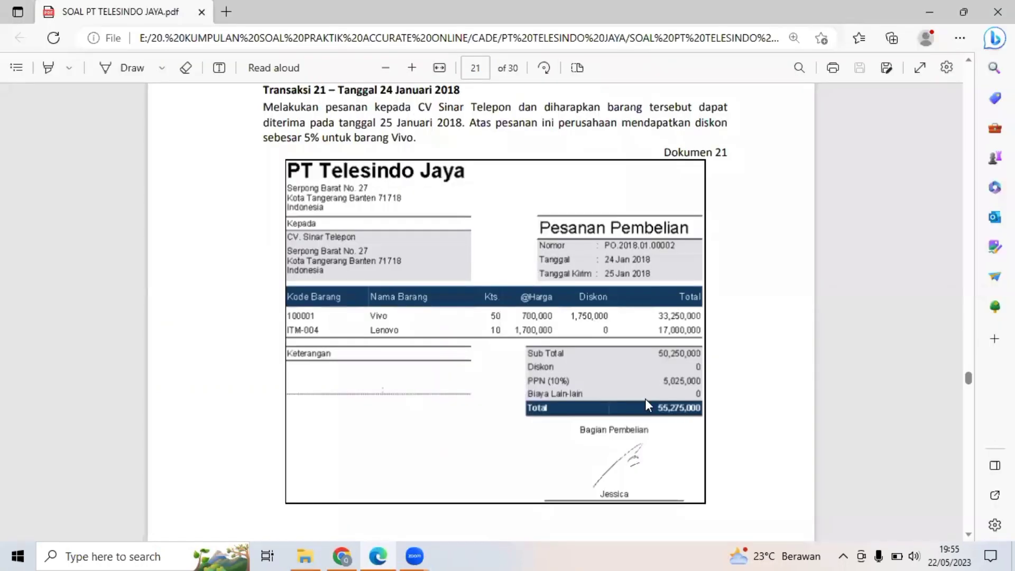
{"action": "scroll", "coordinate": [588, 385], "scroll_direction": "down", "scroll_amount": 1}
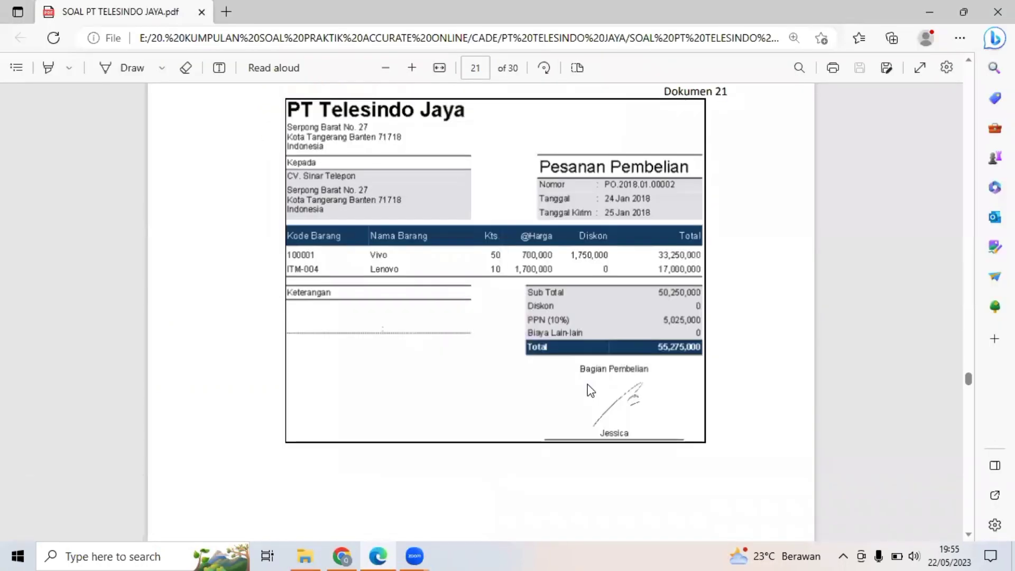
{"action": "scroll", "coordinate": [591, 391], "scroll_direction": "down", "scroll_amount": 2}
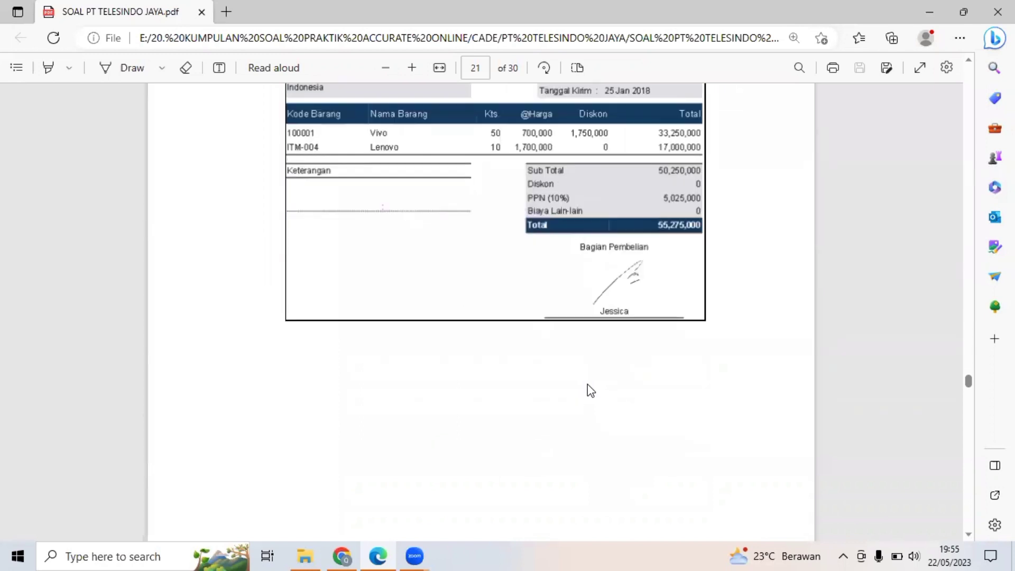
{"action": "scroll", "coordinate": [591, 391], "scroll_direction": "down", "scroll_amount": 3}
{"action": "scroll", "coordinate": [591, 390], "scroll_direction": "down", "scroll_amount": 3}
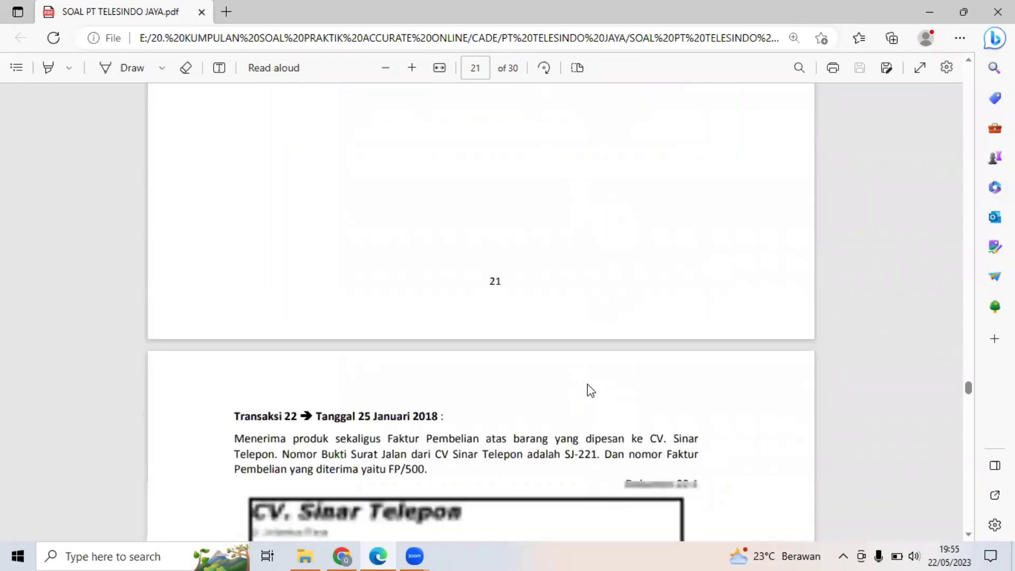
{"action": "scroll", "coordinate": [591, 391], "scroll_direction": "down", "scroll_amount": 3}
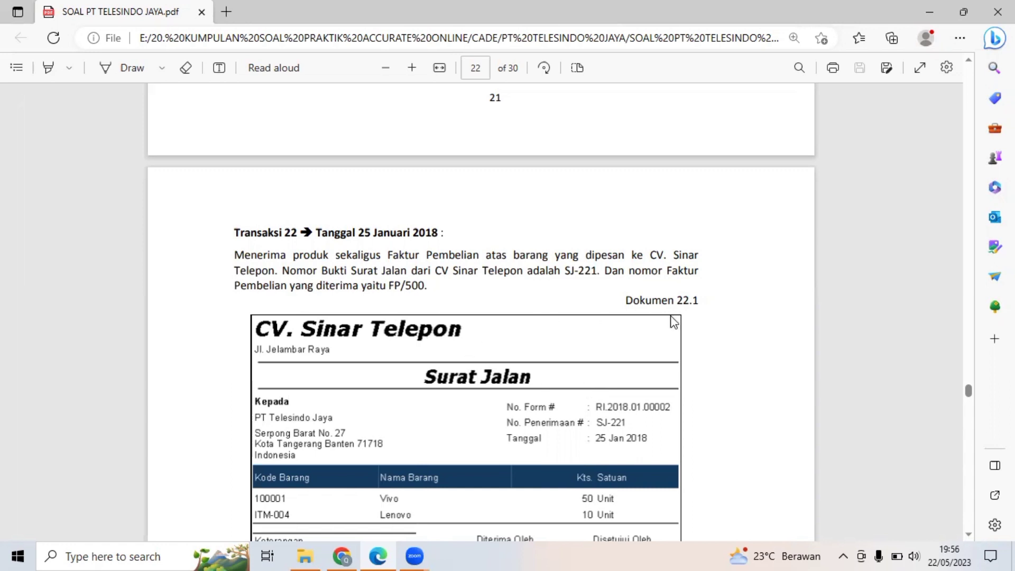
{"action": "scroll", "coordinate": [674, 321], "scroll_direction": "down", "scroll_amount": 1}
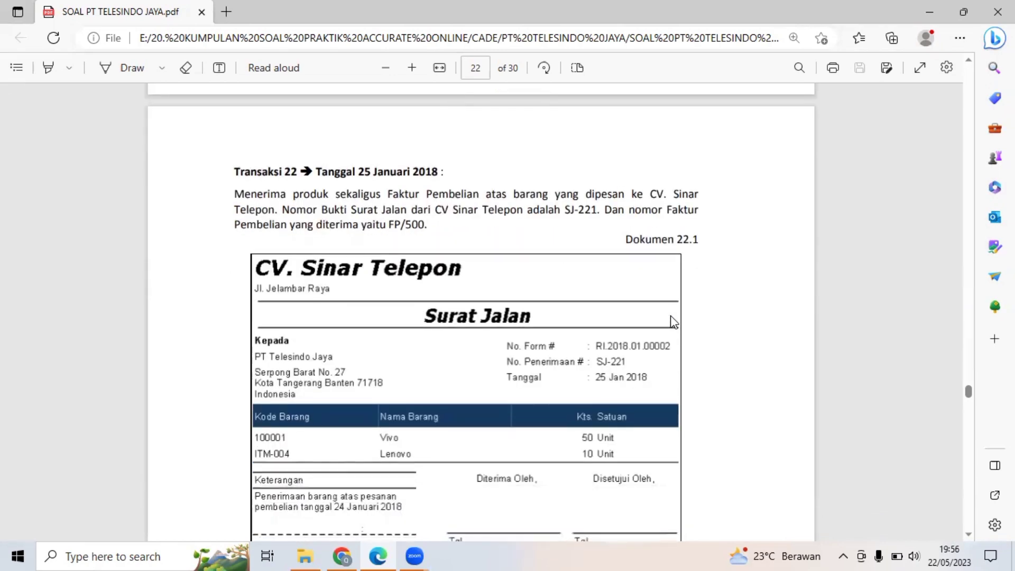
{"action": "scroll", "coordinate": [673, 322], "scroll_direction": "down", "scroll_amount": 3}
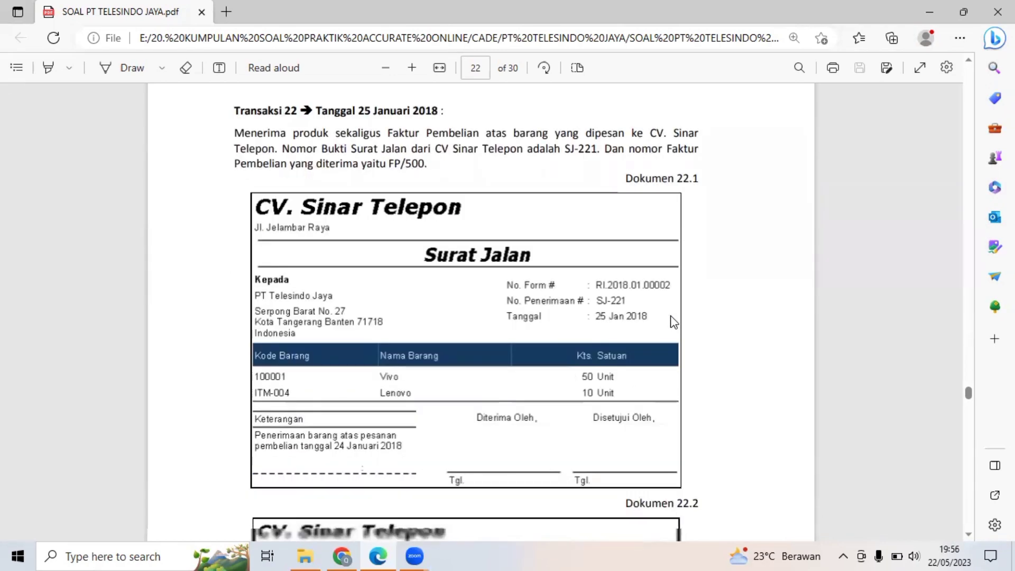
{"action": "scroll", "coordinate": [673, 322], "scroll_direction": "up", "scroll_amount": 1}
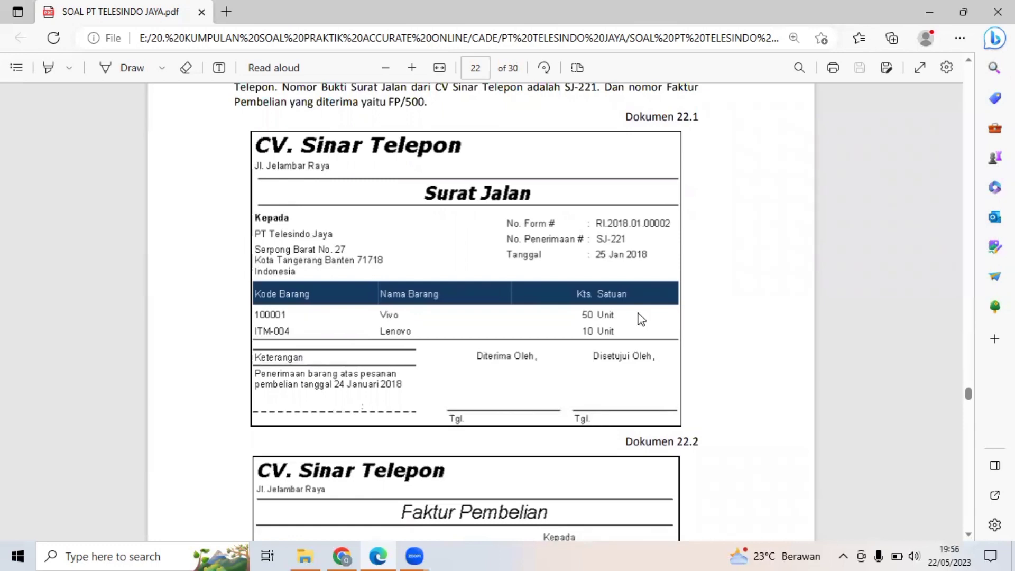
Switch back to Accurate Online, try to process the purchase order into a Penerimaan, and reopen the order for editing.
{"action": "left_click", "coordinate": [351, 550]}
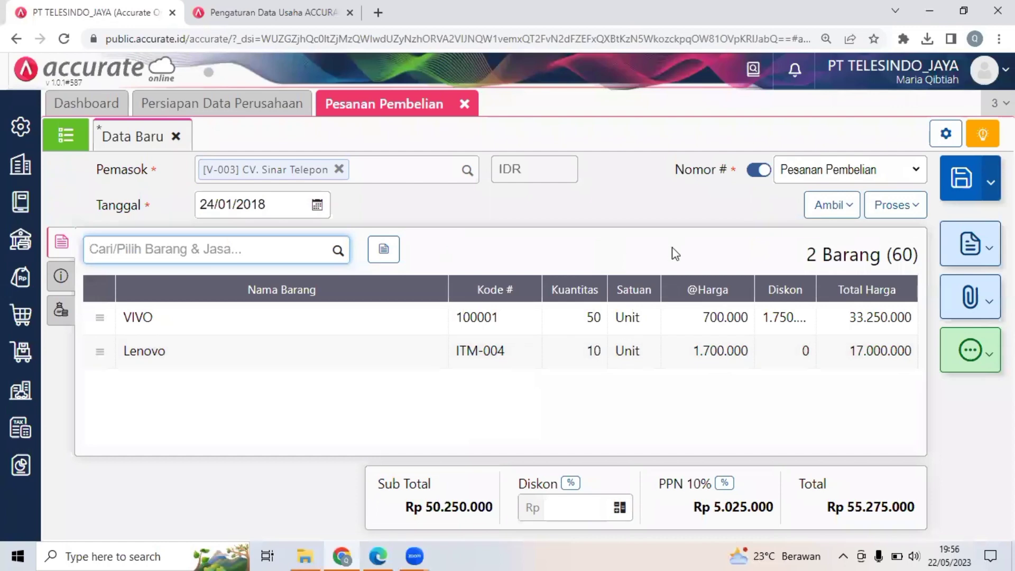
{"action": "left_click", "coordinate": [897, 211]}
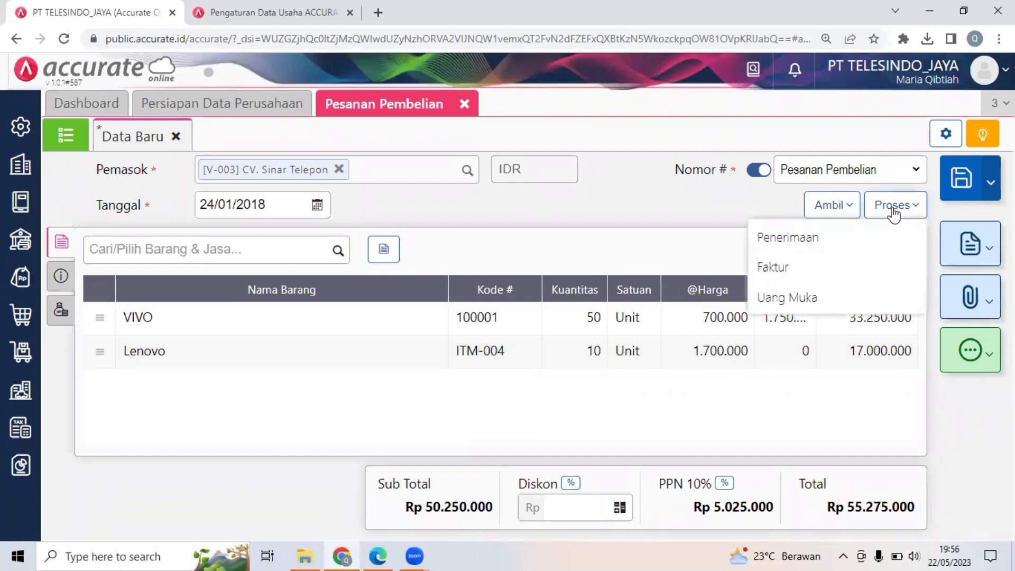
{"action": "left_click", "coordinate": [852, 237]}
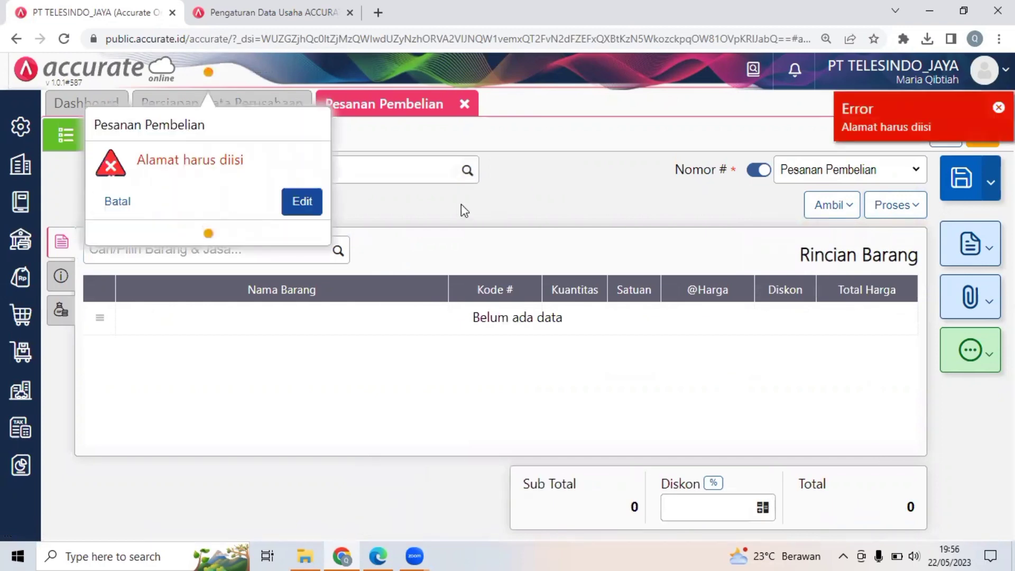
{"action": "left_click", "coordinate": [294, 205]}
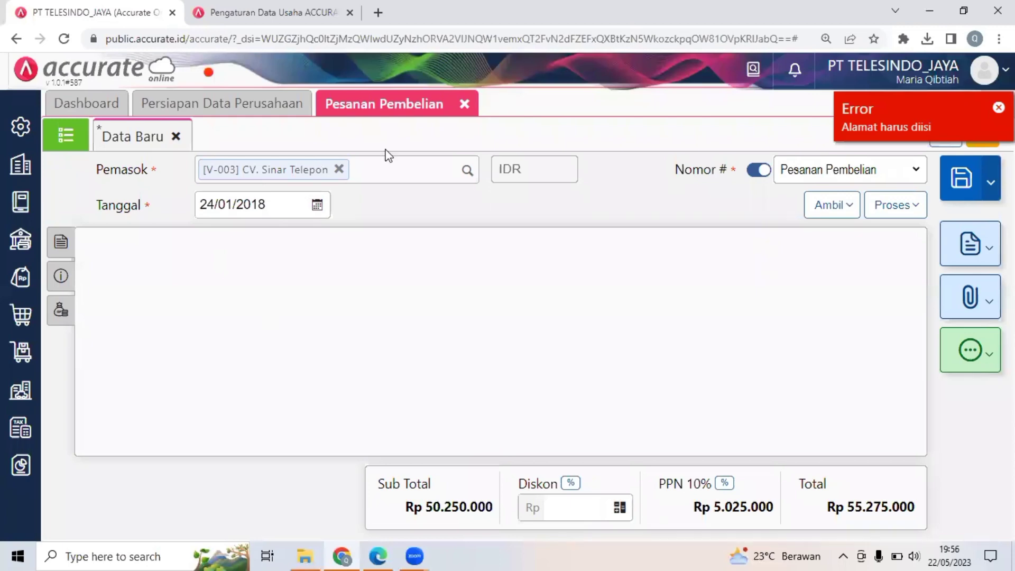
Fill the order's Alamat Kirim with the first saved company address and process the order into a Penerimaan.
{"action": "left_click", "coordinate": [62, 284]}
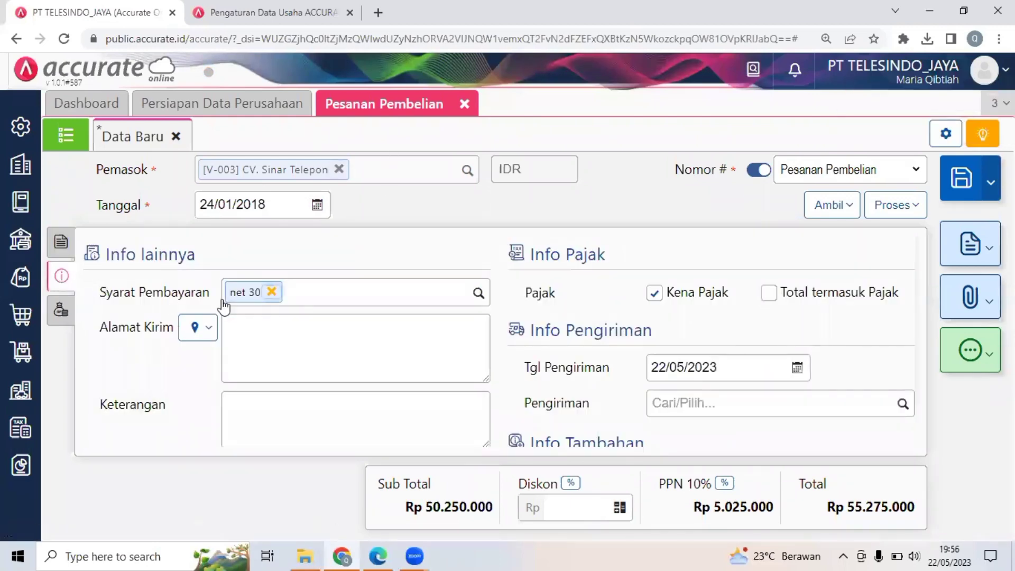
{"action": "left_click", "coordinate": [192, 331]}
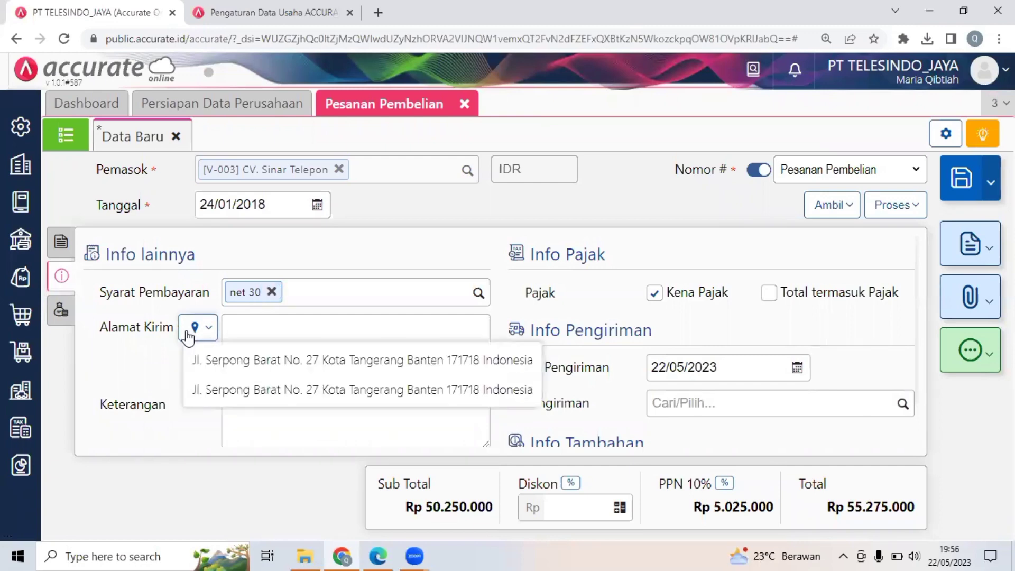
{"action": "left_click", "coordinate": [210, 360]}
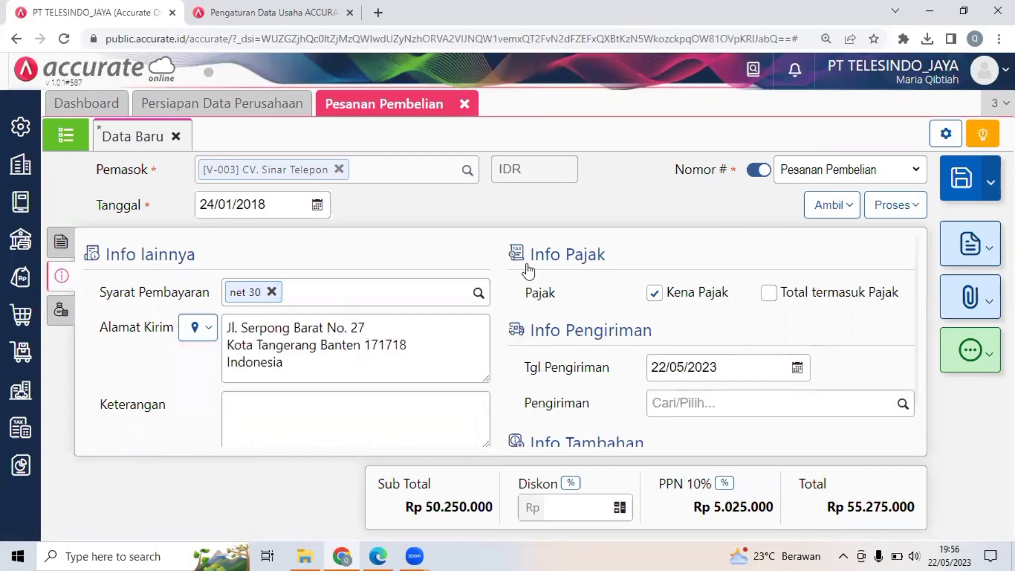
{"action": "left_click", "coordinate": [898, 205]}
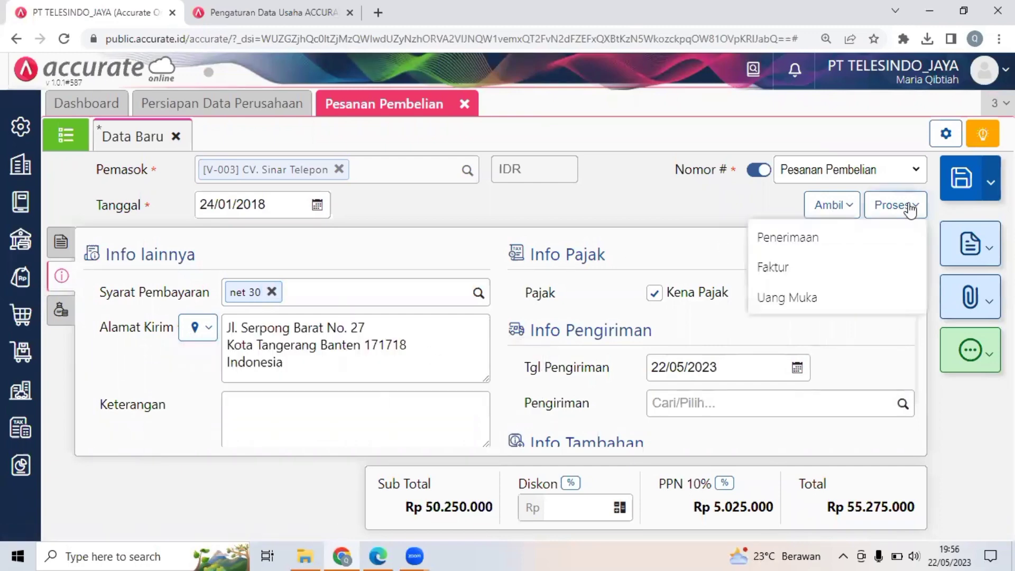
{"action": "left_click", "coordinate": [853, 237]}
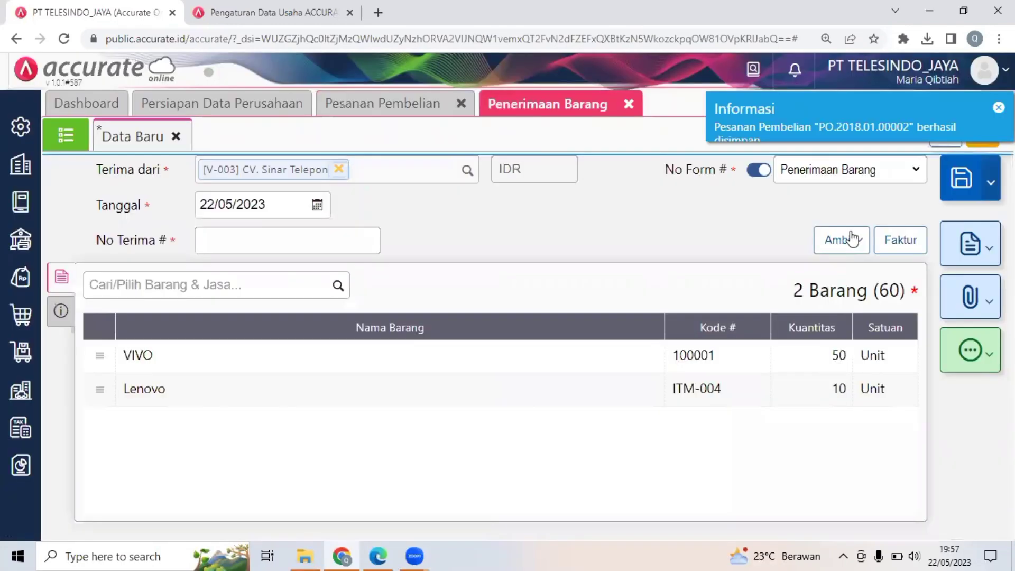
Check the Surat Jalan in the PDF and set the goods receipt's Tanggal to 25/01/2018 in Accurate Online.
{"action": "left_click", "coordinate": [273, 204]}
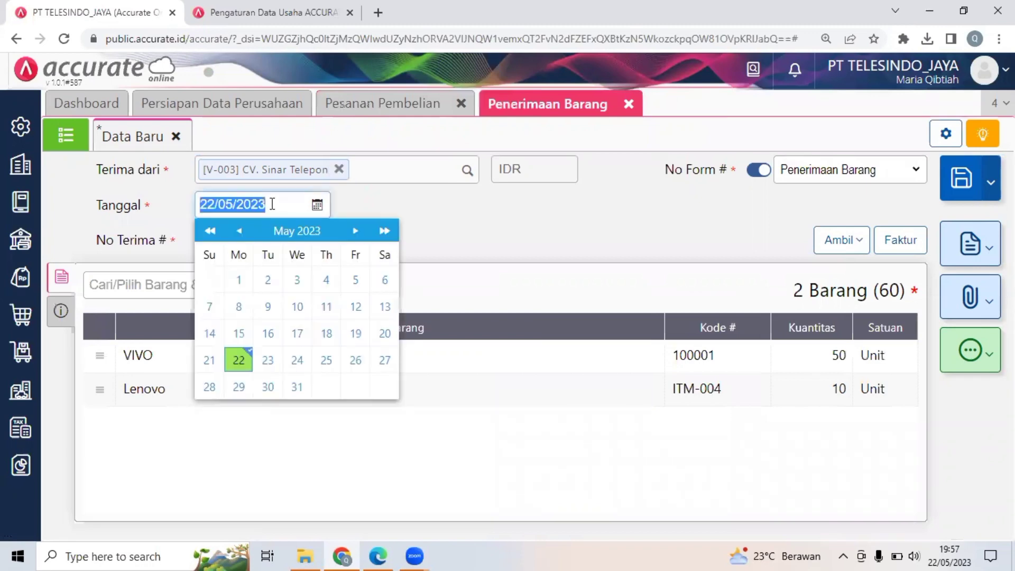
{"action": "left_click", "coordinate": [387, 548]}
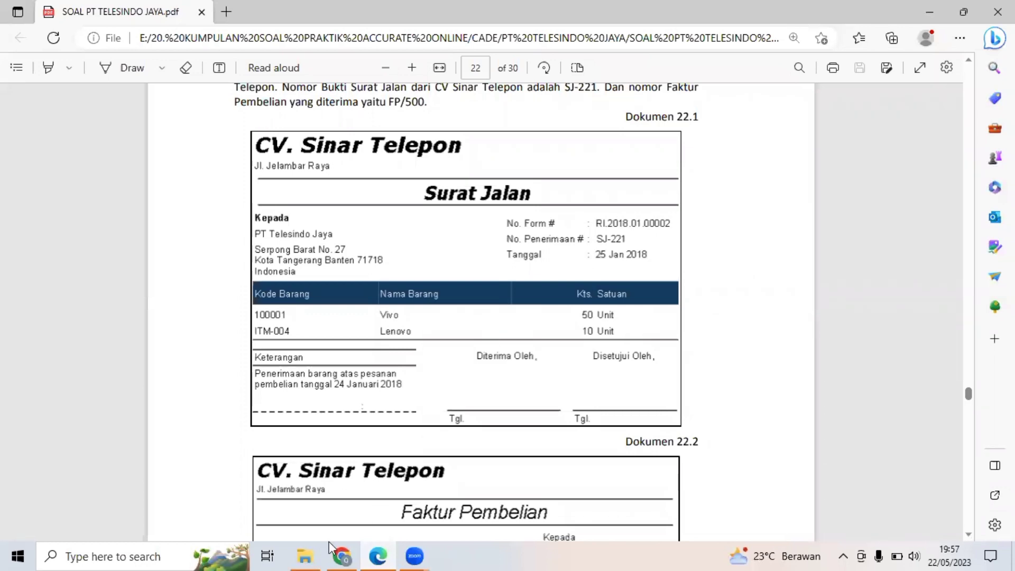
{"action": "left_click", "coordinate": [342, 550]}
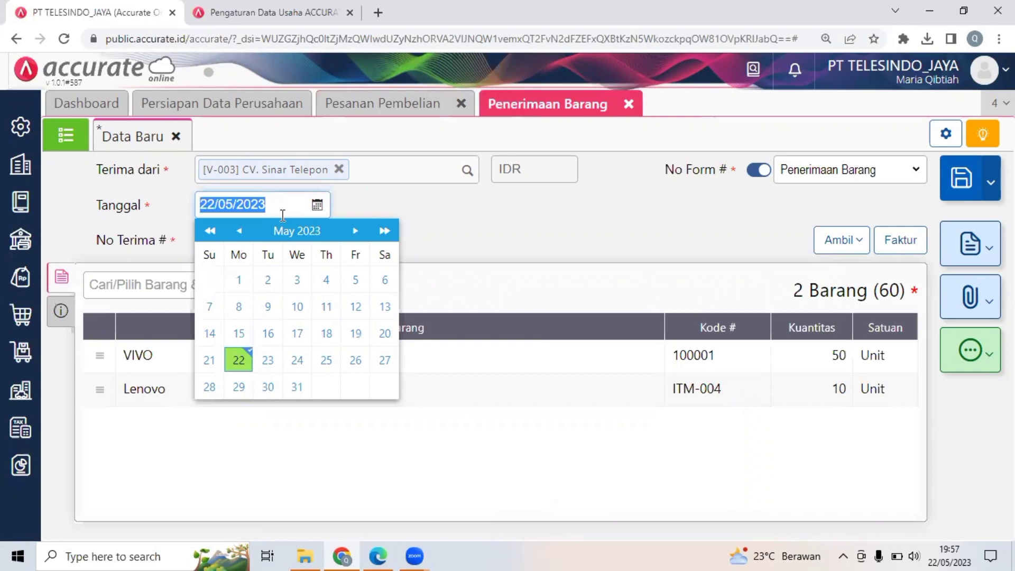
{"action": "type", "text": "2"}
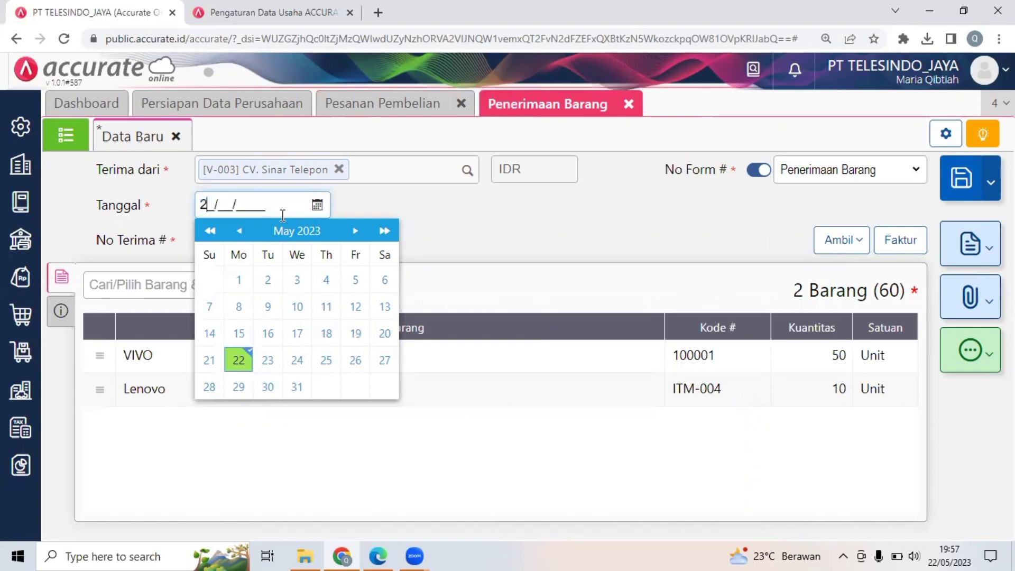
{"action": "type", "text": "5/01/2018"}
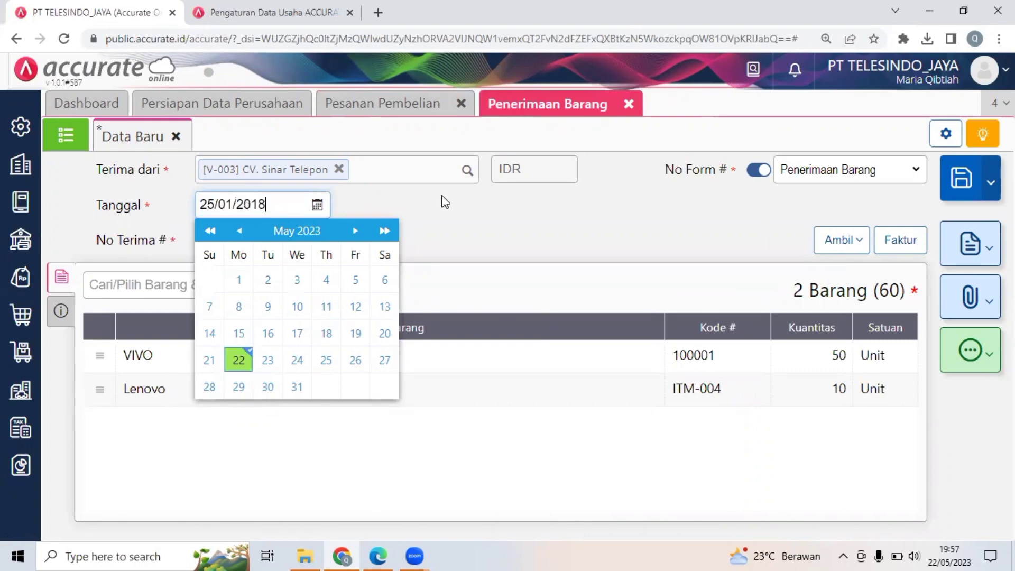
{"action": "key", "text": "Tab"}
Enter SJ-221 as the goods receipt's No Terima.
{"action": "left_click", "coordinate": [256, 245]}
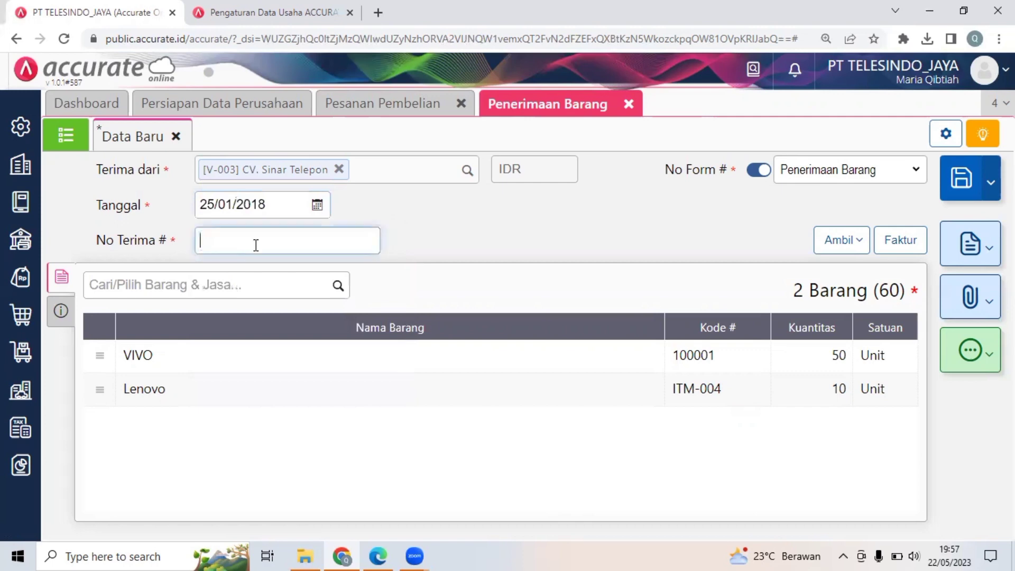
{"action": "type", "text": "SJ-221"}
{"action": "left_click", "coordinate": [368, 245]}
{"action": "type", "text": "SJ-221"}
{"action": "left_click", "coordinate": [439, 259]}
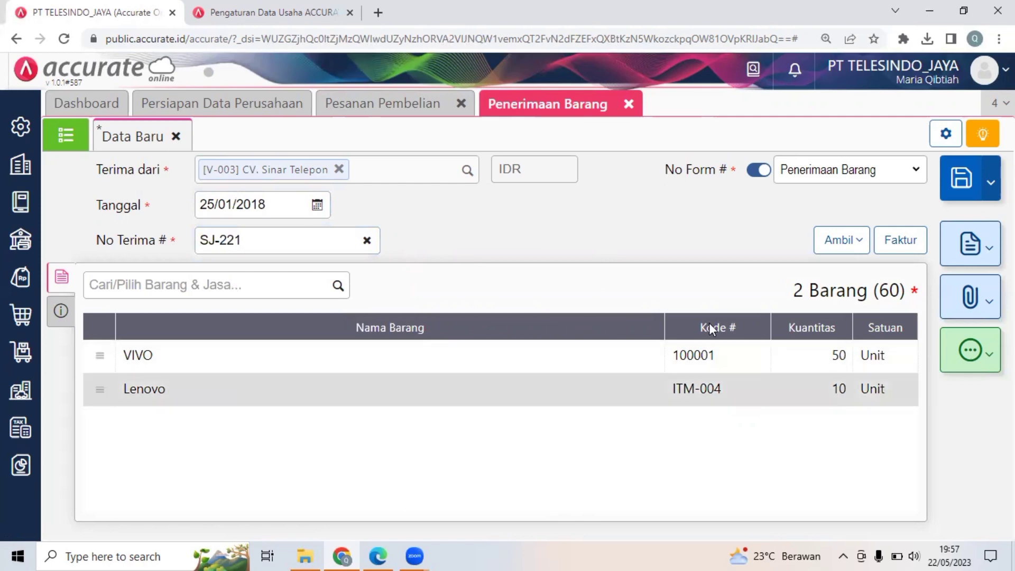
Review Dokumen 22.1 and 22.2 in the PDF, return to Accurate Online, and process the goods receipt into a Faktur Pembelian.
{"action": "left_click", "coordinate": [378, 556]}
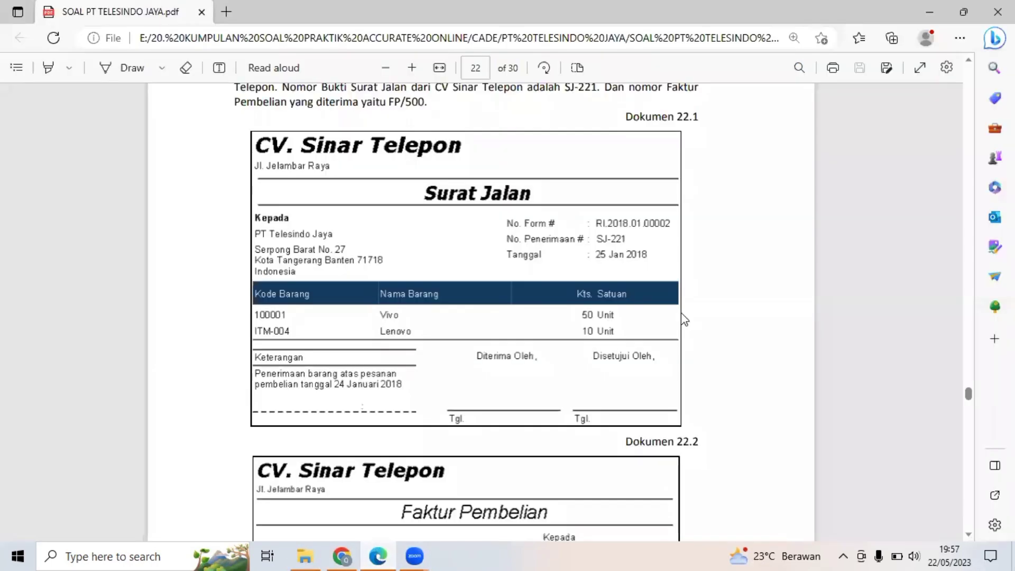
{"action": "scroll", "coordinate": [682, 316], "scroll_direction": "down", "scroll_amount": 5}
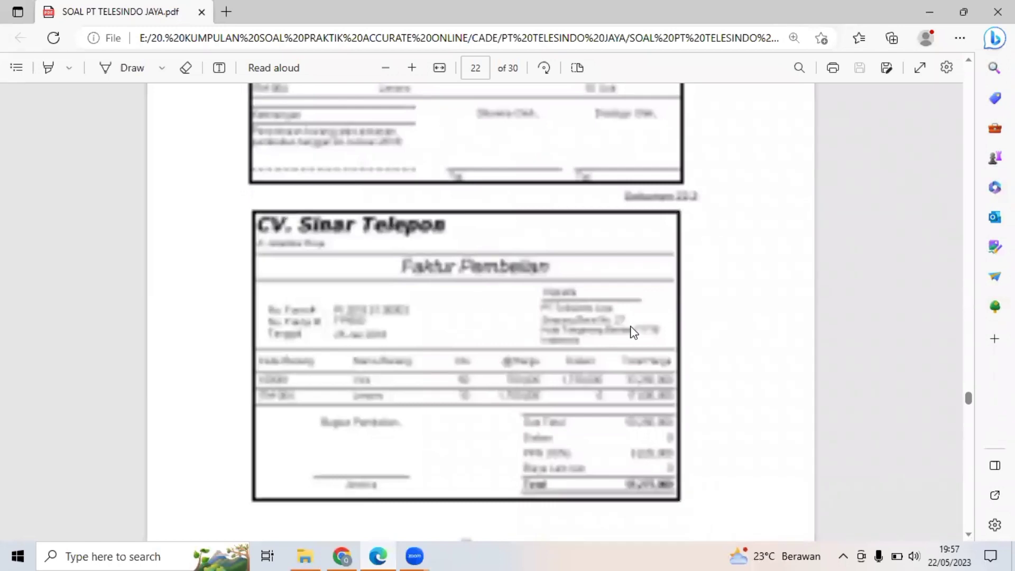
{"action": "scroll", "coordinate": [634, 332], "scroll_direction": "up", "scroll_amount": 1}
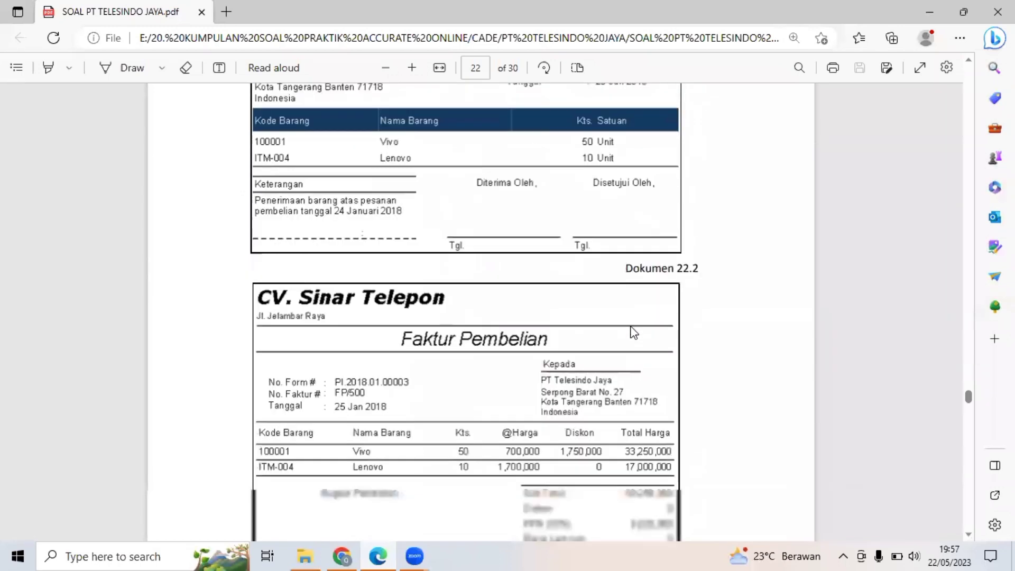
{"action": "scroll", "coordinate": [634, 332], "scroll_direction": "down", "scroll_amount": 2}
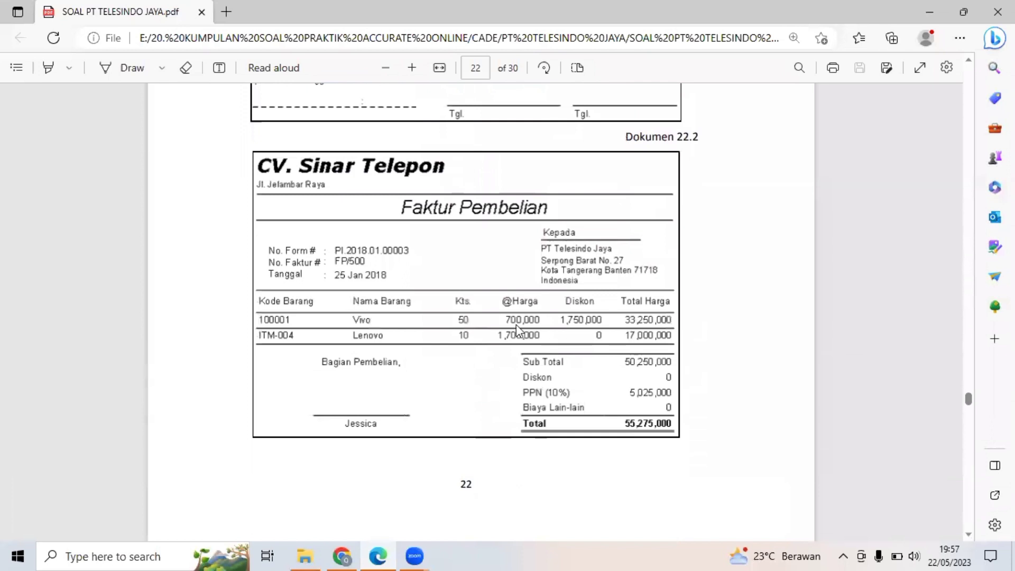
{"action": "left_click", "coordinate": [341, 555]}
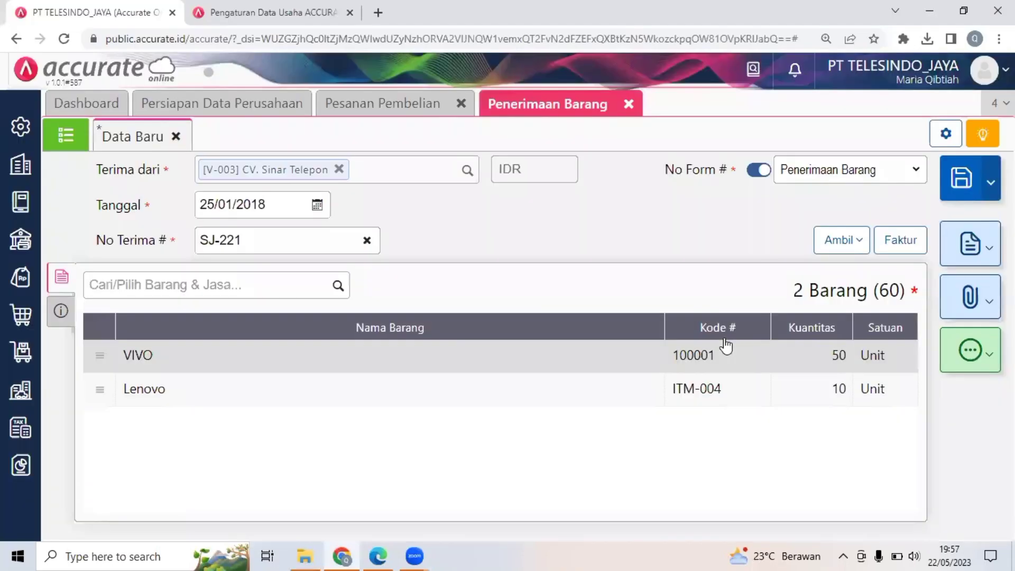
{"action": "left_click", "coordinate": [902, 248]}
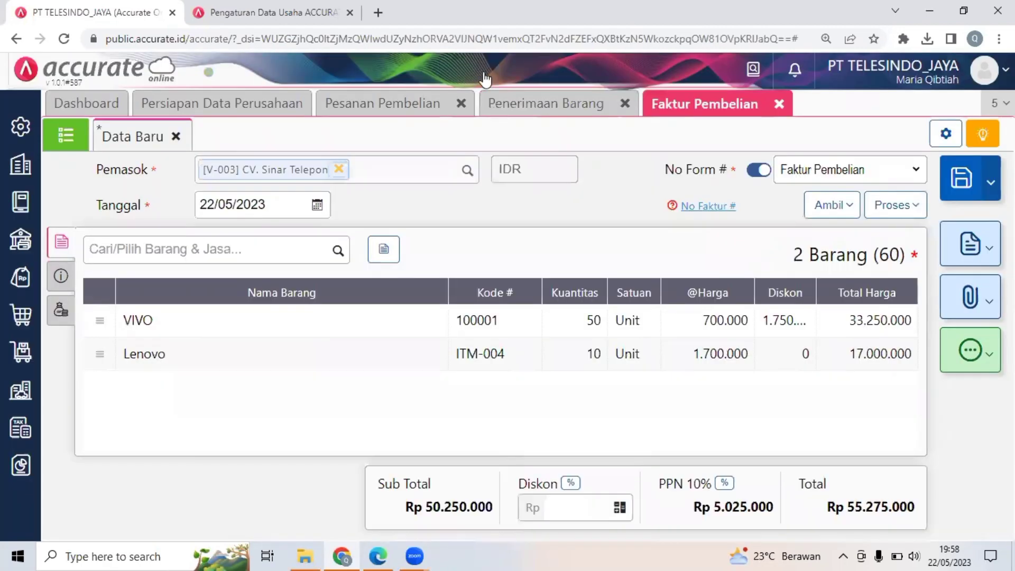
Check the Faktur Pembelian date in the PDF and set the purchase invoice's Tanggal to 25/01/2018.
{"action": "left_click", "coordinate": [257, 202]}
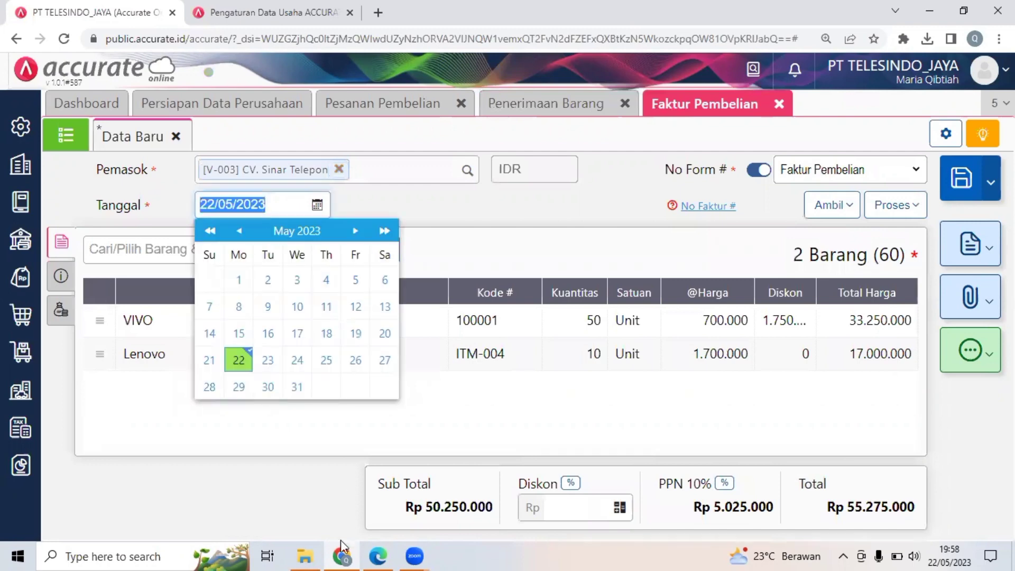
{"action": "left_click", "coordinate": [373, 554]}
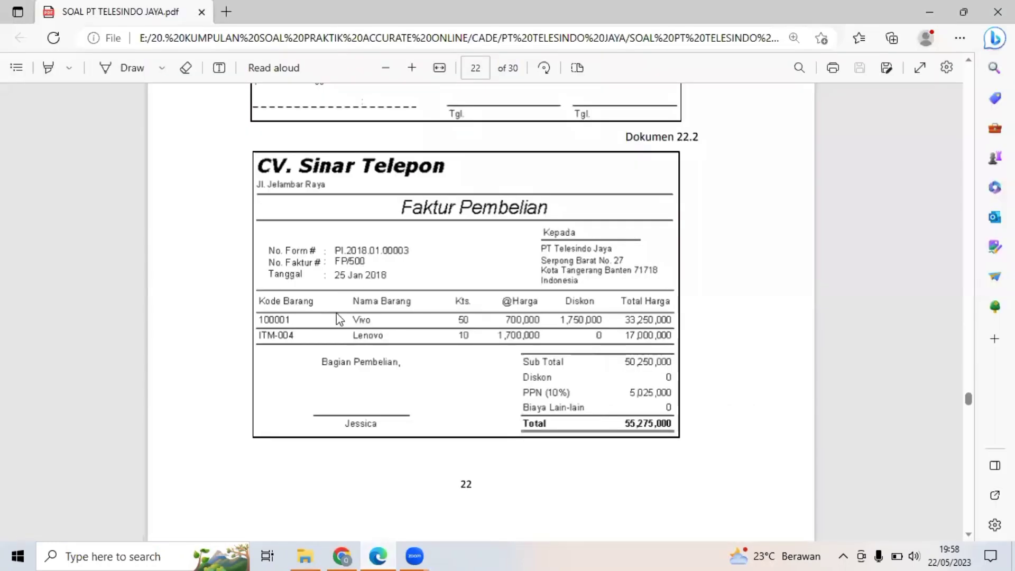
{"action": "left_click", "coordinate": [345, 556]}
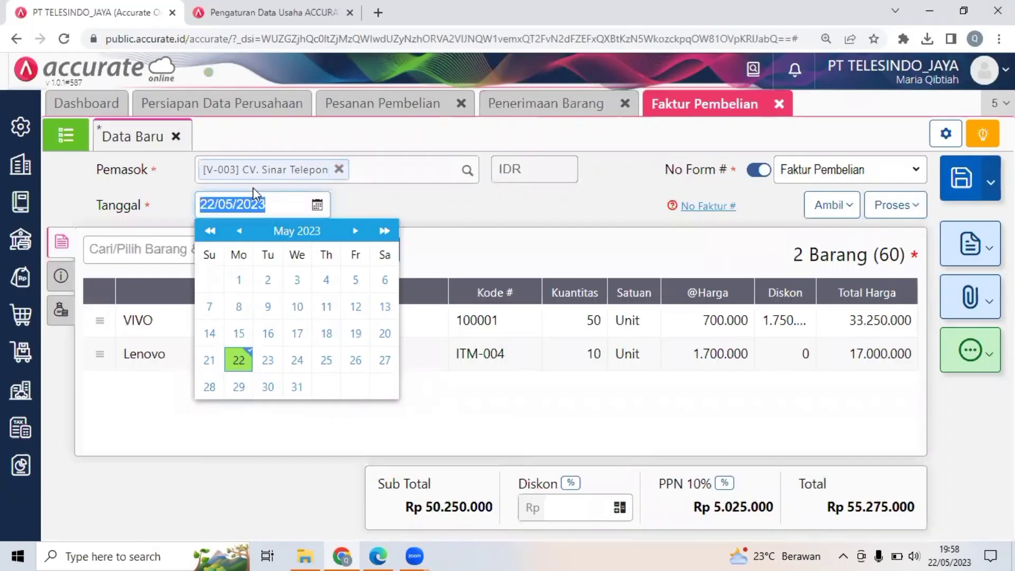
{"action": "type", "text": "25/"}
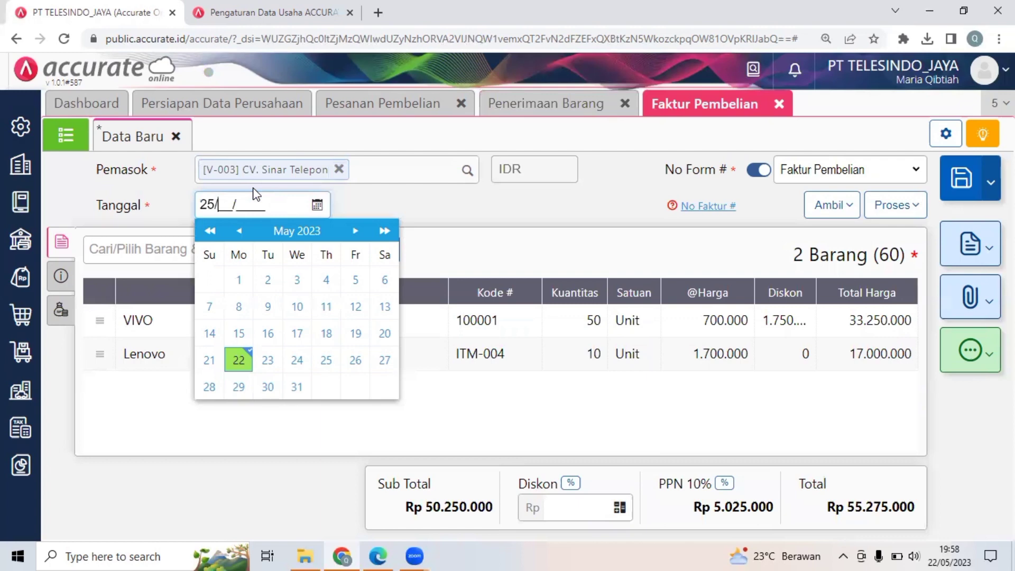
{"action": "type", "text": "01/2018"}
{"action": "left_click", "coordinate": [575, 220]}
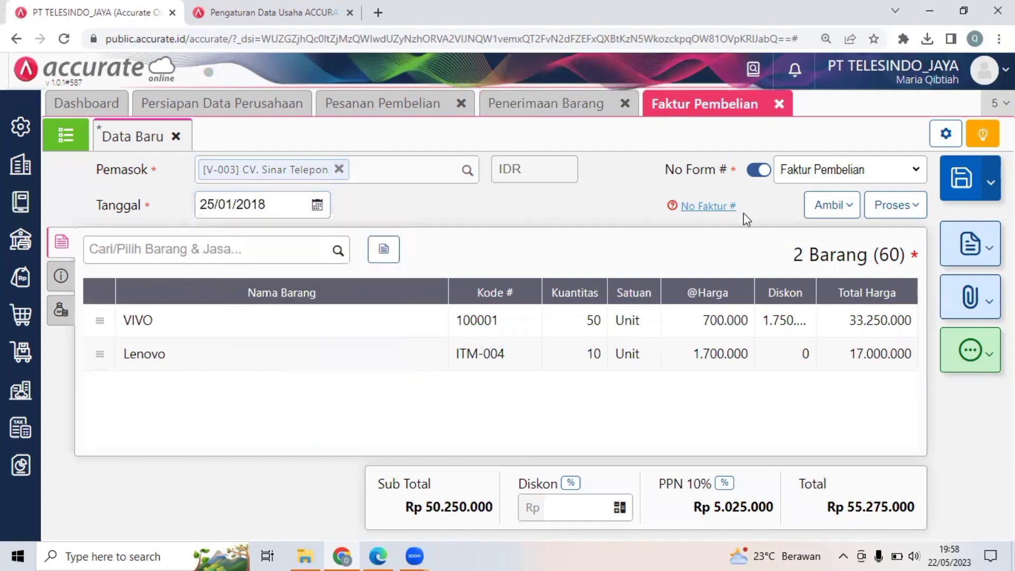
Enter FP/500 as the No Faktur in the purchase invoice's Info lainnya.
{"action": "left_click", "coordinate": [705, 209]}
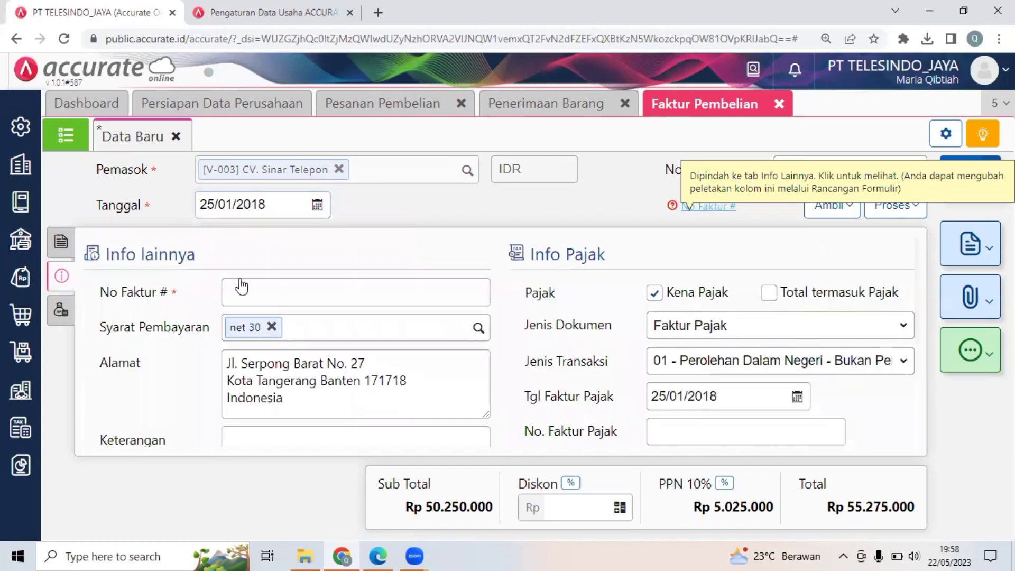
{"action": "left_click", "coordinate": [250, 293]}
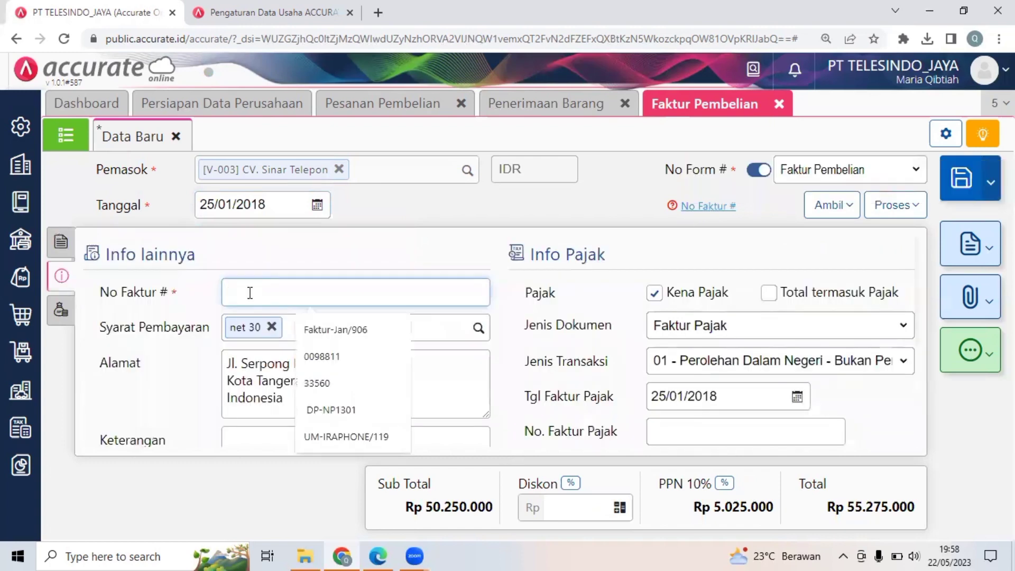
{"action": "type", "text": "FP"}
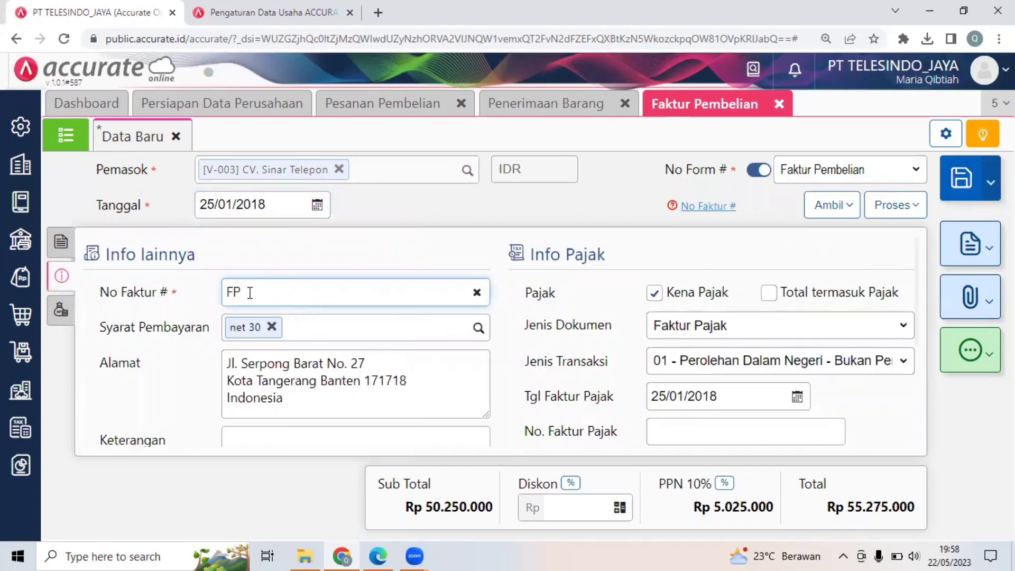
{"action": "type", "text": "/500"}
{"action": "left_click", "coordinate": [391, 431]}
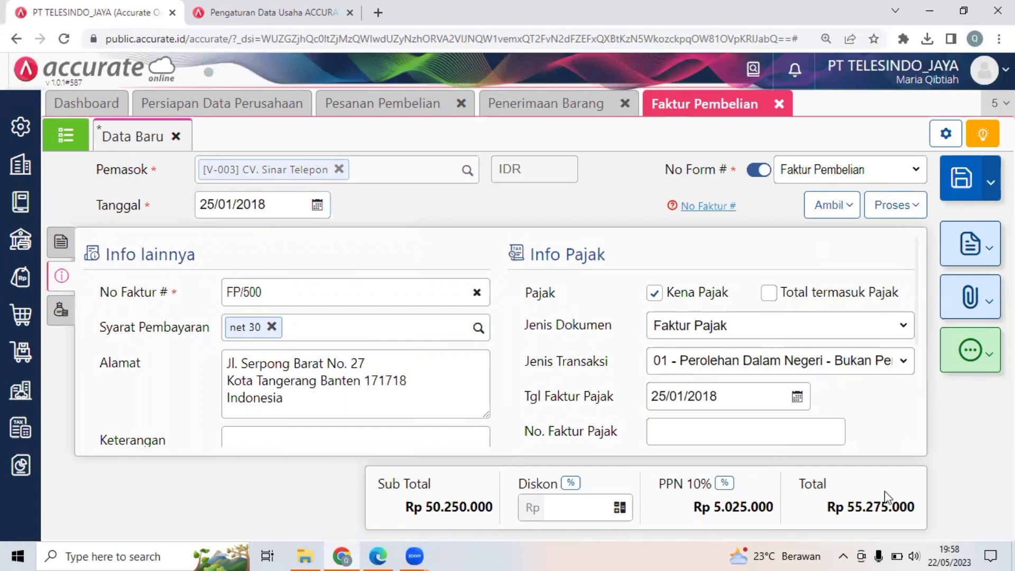
Compare the purchase invoice with Dokumen 22.2 in the PDF and save it in Accurate Online.
{"action": "left_click", "coordinate": [378, 556]}
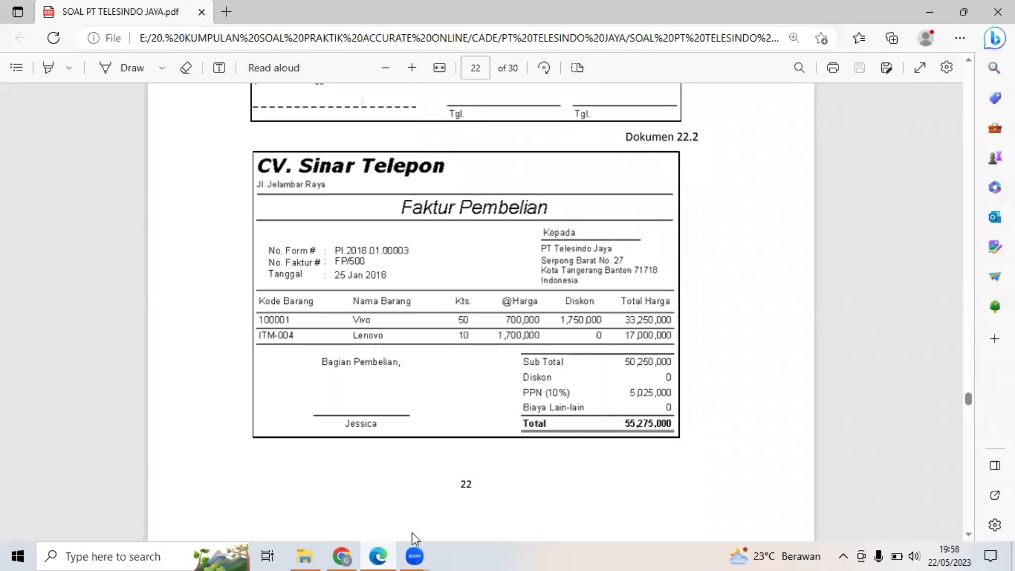
{"action": "left_click", "coordinate": [342, 556]}
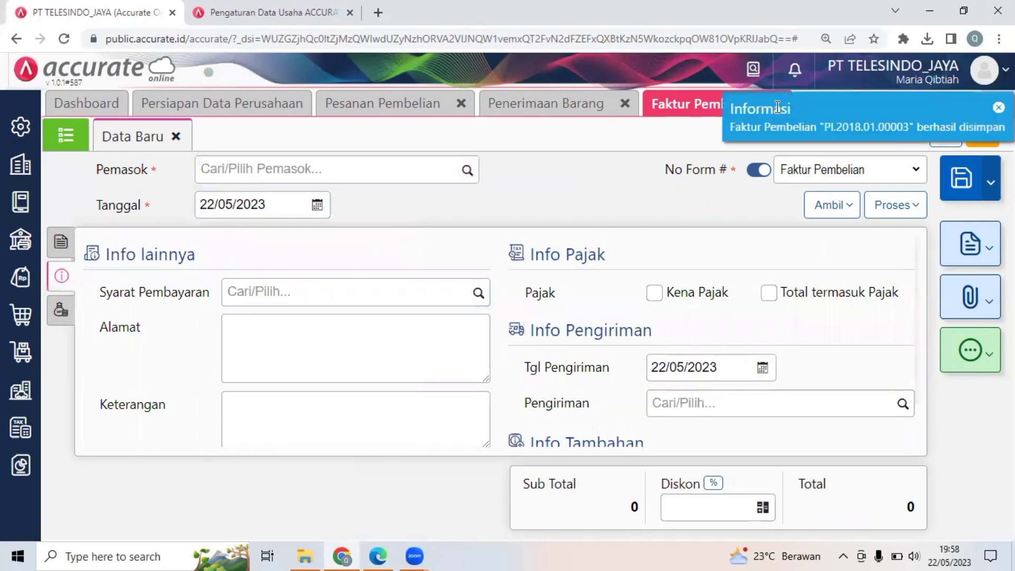
Switch to the PDF, glance at Transaksi 23, and go back to the Faktur Pembelian in Dokumen 22.2.
{"action": "left_click", "coordinate": [377, 555]}
{"action": "scroll", "coordinate": [733, 309], "scroll_direction": "down", "scroll_amount": 6}
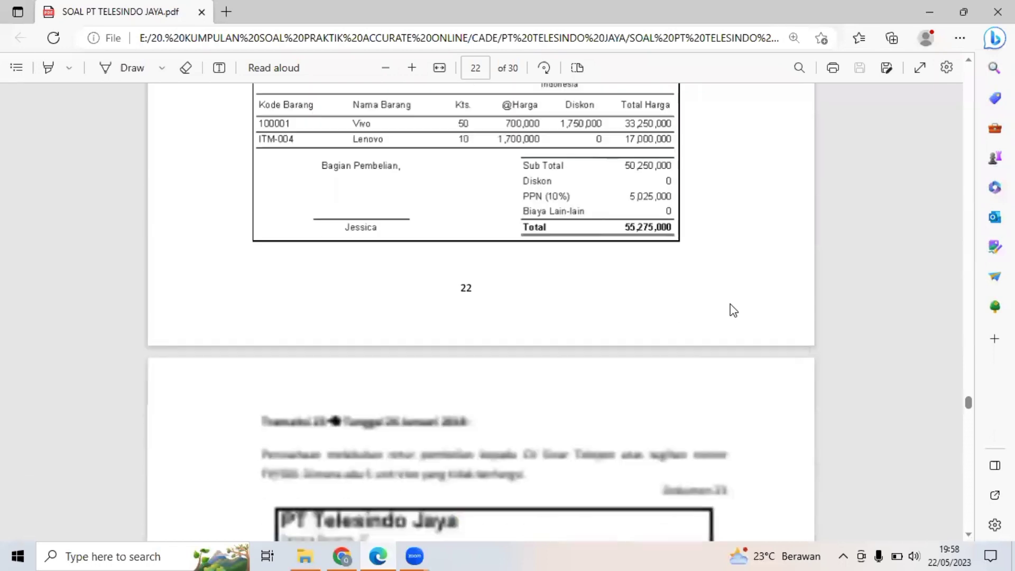
{"action": "scroll", "coordinate": [733, 310], "scroll_direction": "up", "scroll_amount": 5}
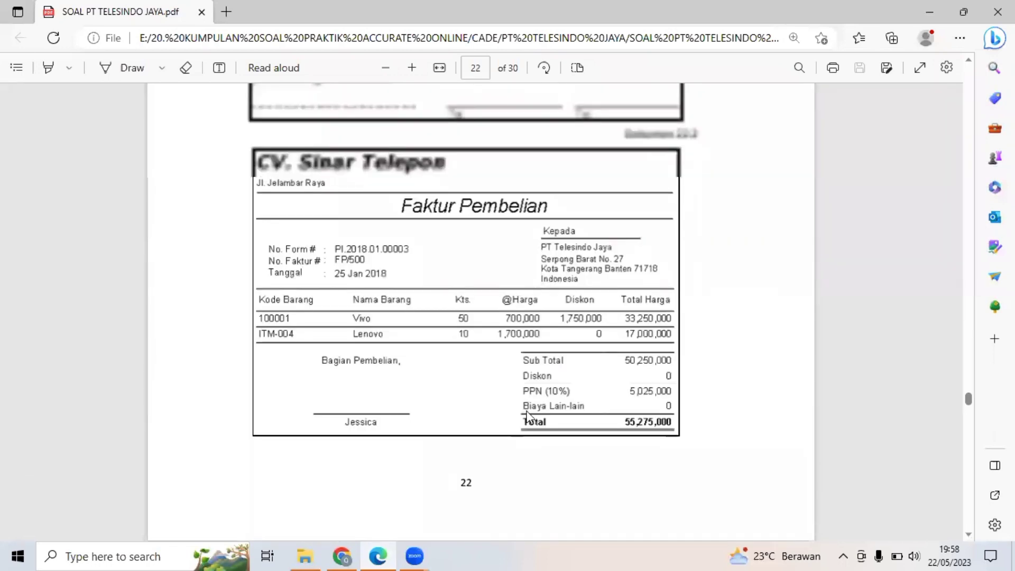